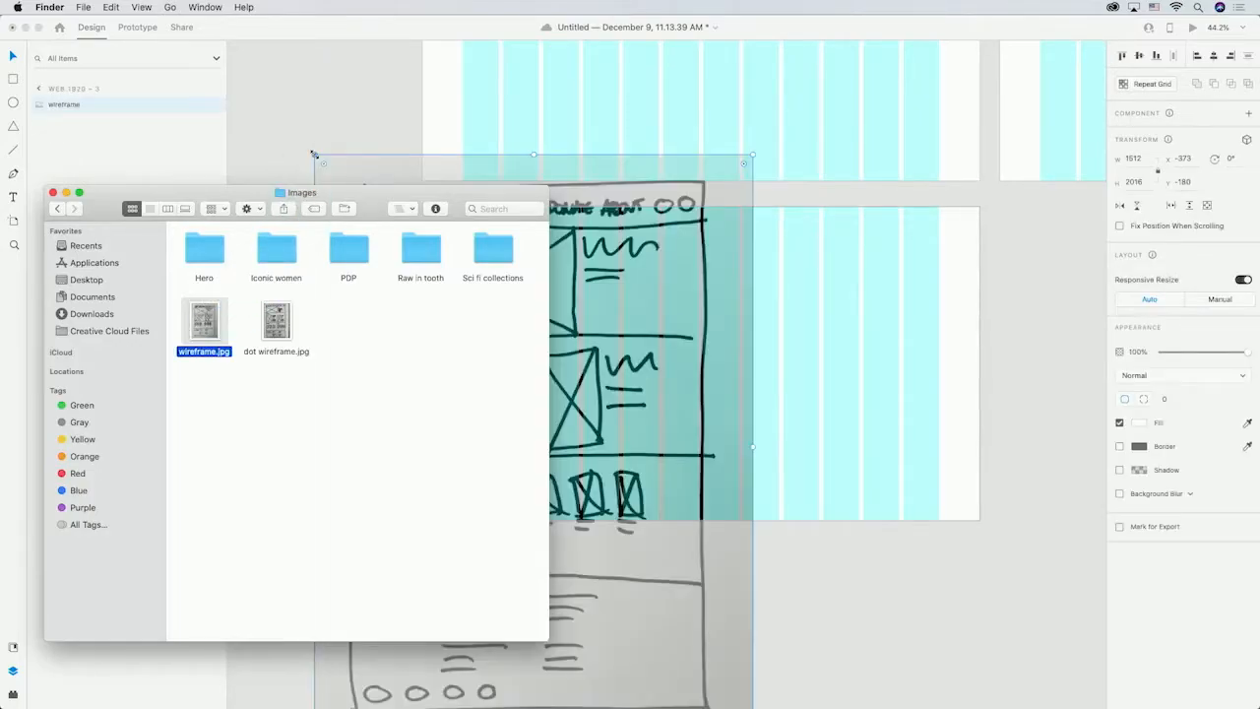
Place the hand-drawn wireframe image, scale it down to about 553 × 737 and move it beside the artboard.
{"action": "left_click", "coordinate": [323, 119]}
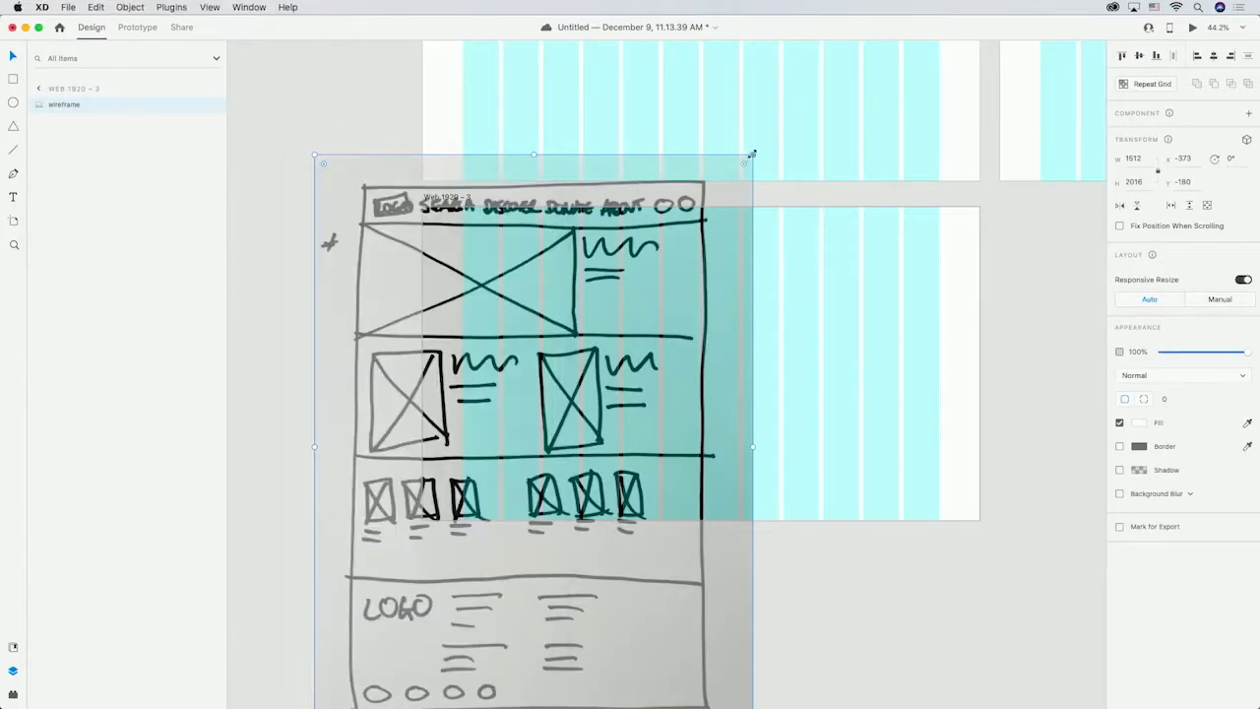
{"action": "left_click_drag", "start_coordinate": [752, 155], "coordinate": [475, 388]}
{"action": "left_click_drag", "start_coordinate": [424, 570], "coordinate": [361, 265]}
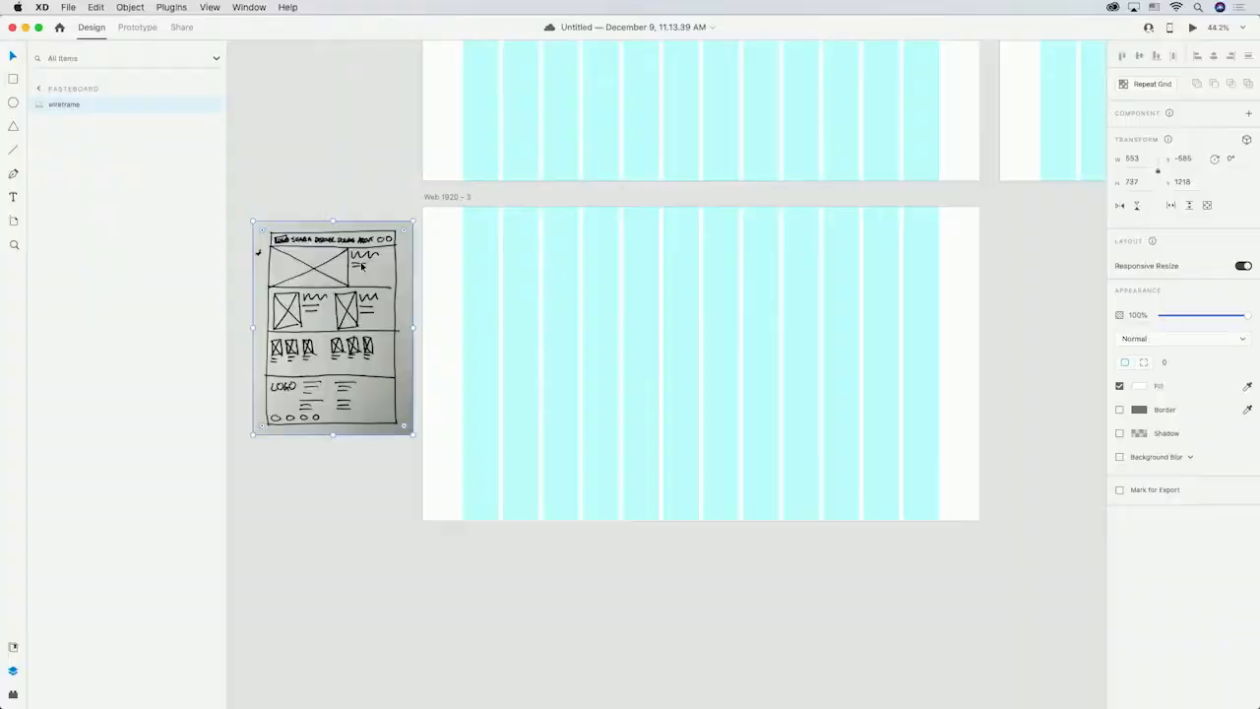
Draw a full-width header rectangle about 1683 × 124 across the top of the artboard.
{"action": "left_click", "coordinate": [15, 78]}
{"action": "left_click_drag", "start_coordinate": [458, 209], "coordinate": [948, 244]}
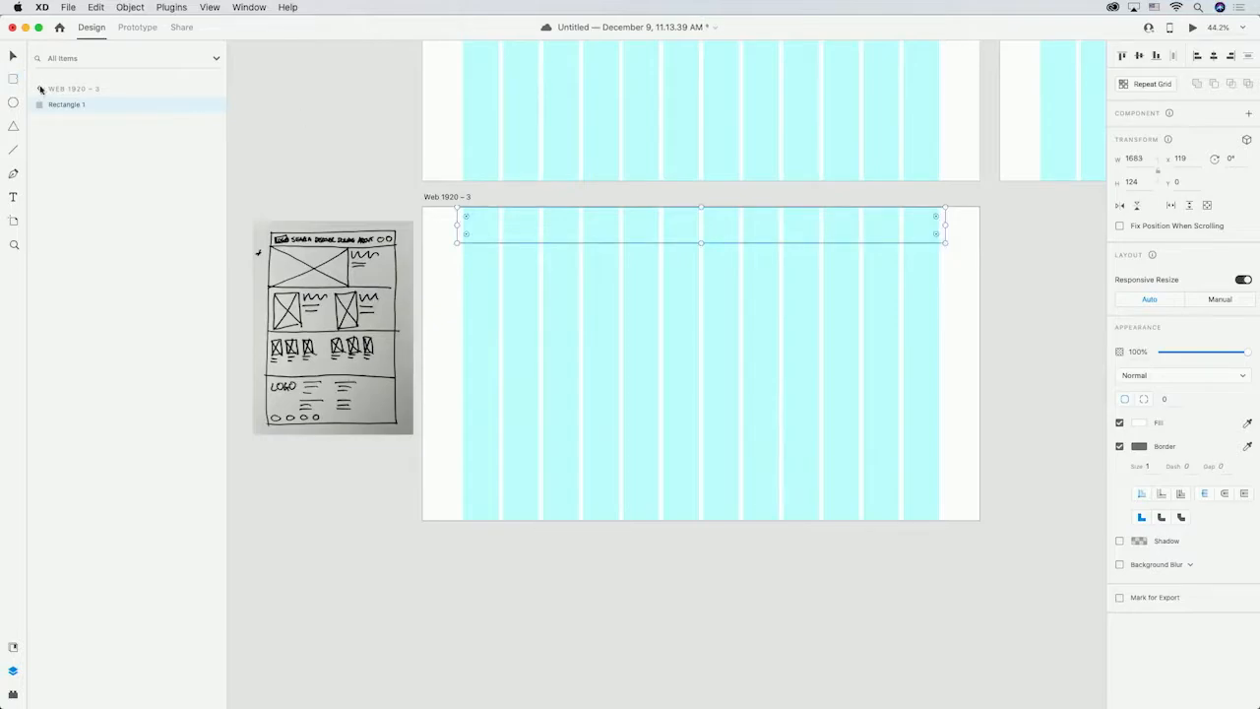
Draw three more full-width rectangles stacked below the header as the page's content sections.
{"action": "left_click_drag", "start_coordinate": [457, 347], "coordinate": [945, 243]}
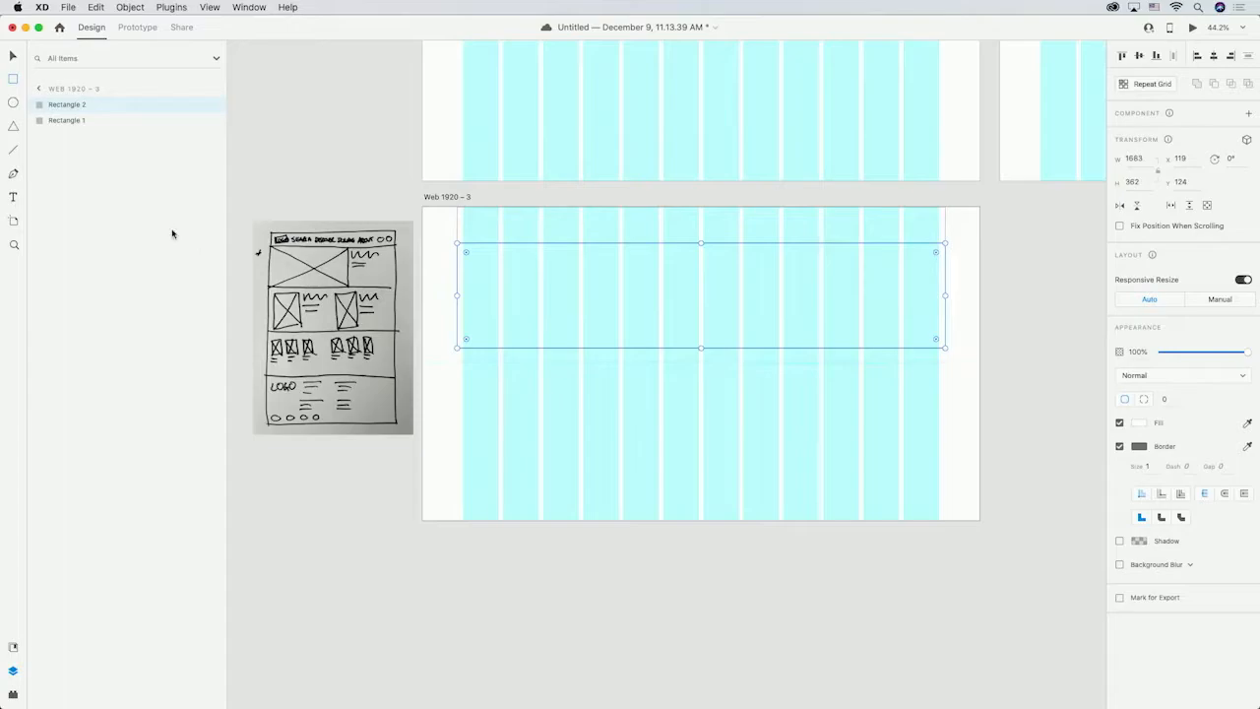
{"action": "left_click_drag", "start_coordinate": [457, 429], "coordinate": [945, 349]}
{"action": "left_click_drag", "start_coordinate": [457, 497], "coordinate": [946, 429]}
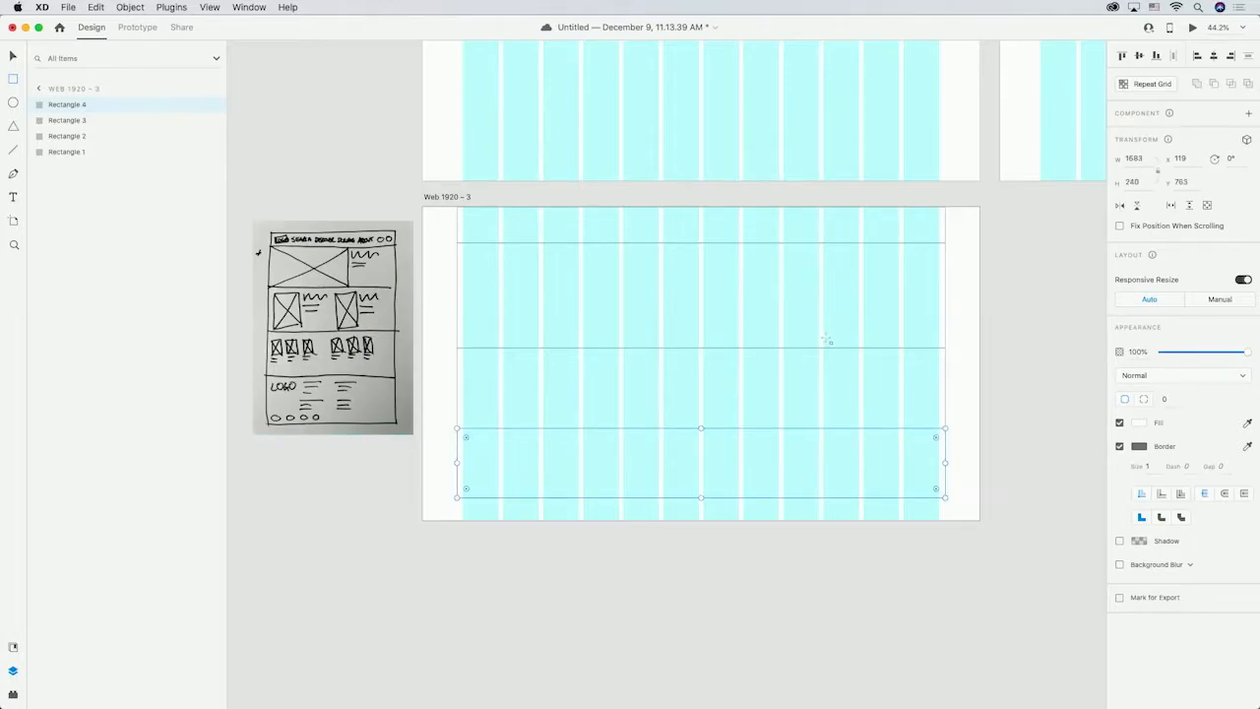
Fill the bottom section and the hero section rectangles with light gray.
{"action": "left_click", "coordinate": [1139, 422]}
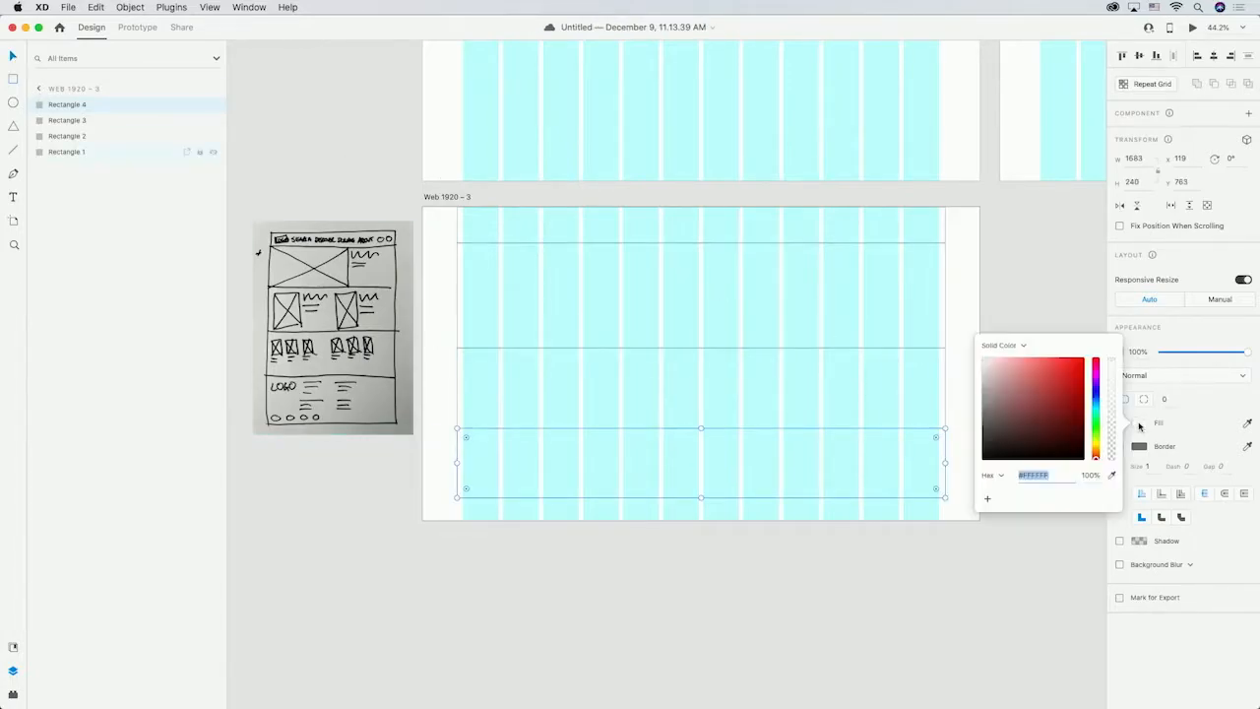
{"action": "left_click", "coordinate": [880, 312]}
{"action": "left_click", "coordinate": [1140, 426]}
{"action": "left_click", "coordinate": [983, 372]}
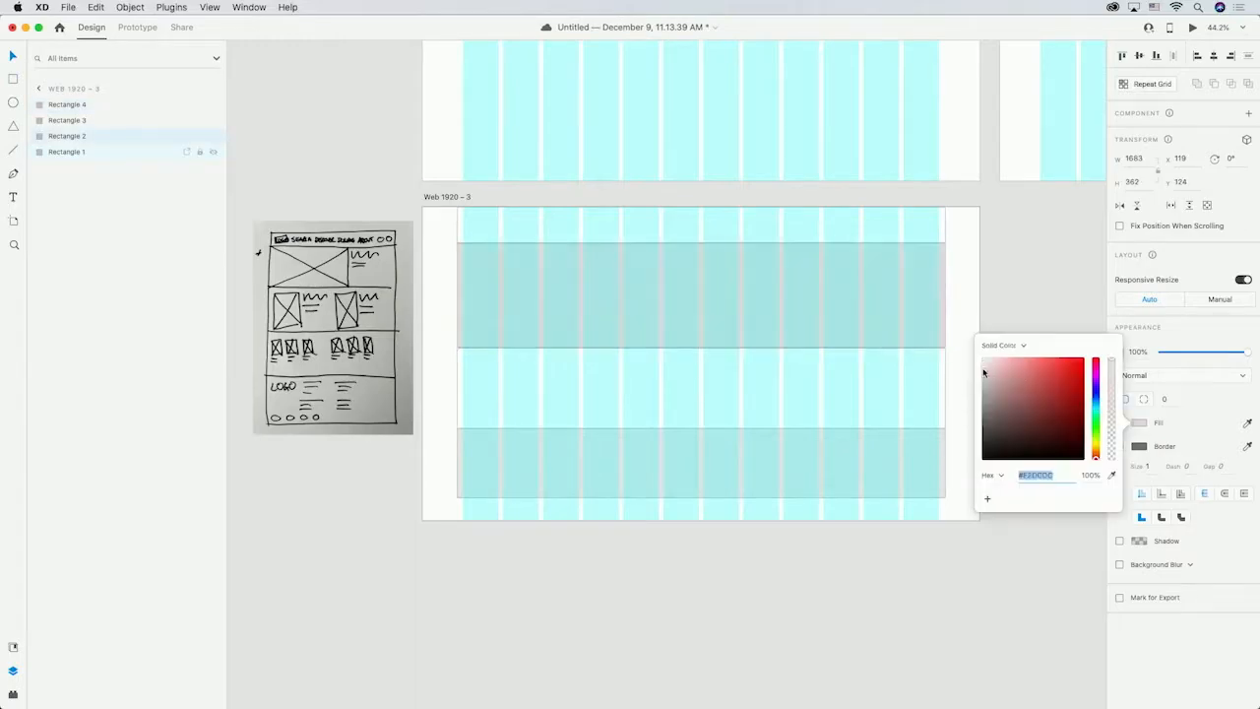
{"action": "left_click", "coordinate": [1007, 287]}
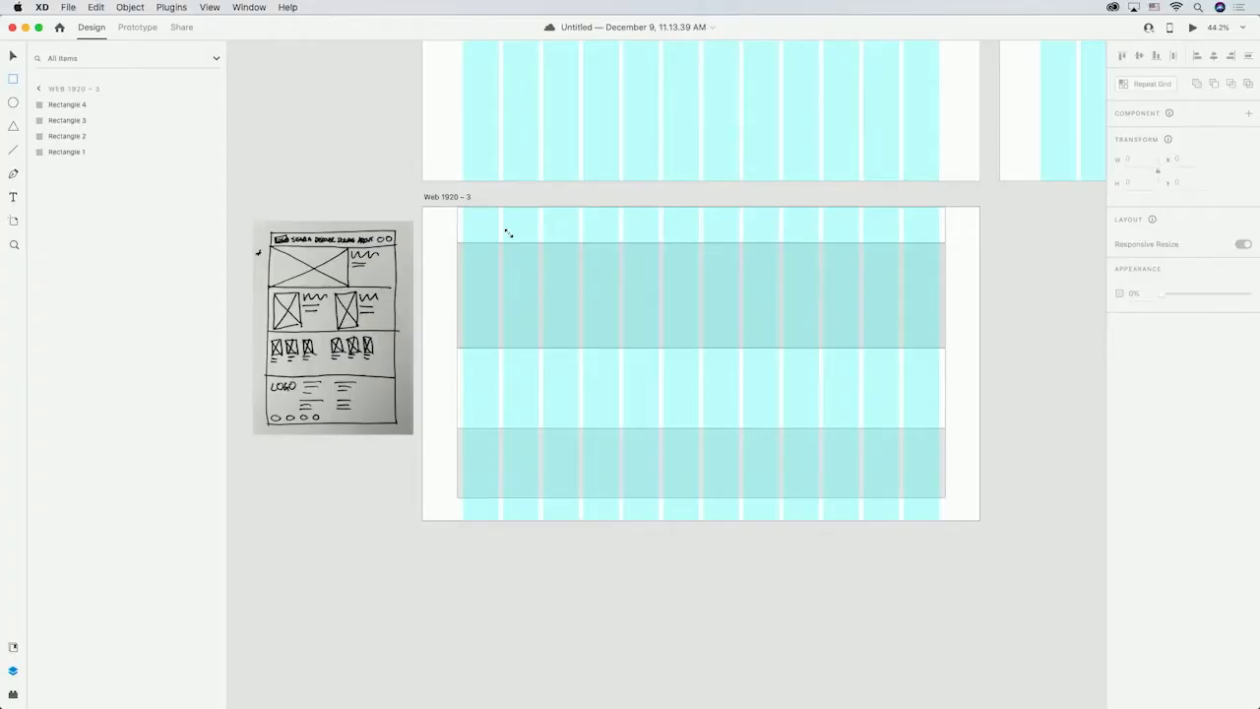
Draw a logo placeholder rectangle about 157 × 56 in the header and fill it black.
{"action": "key", "text": "r"}
{"action": "left_click_drag", "start_coordinate": [463, 217], "coordinate": [510, 233]}
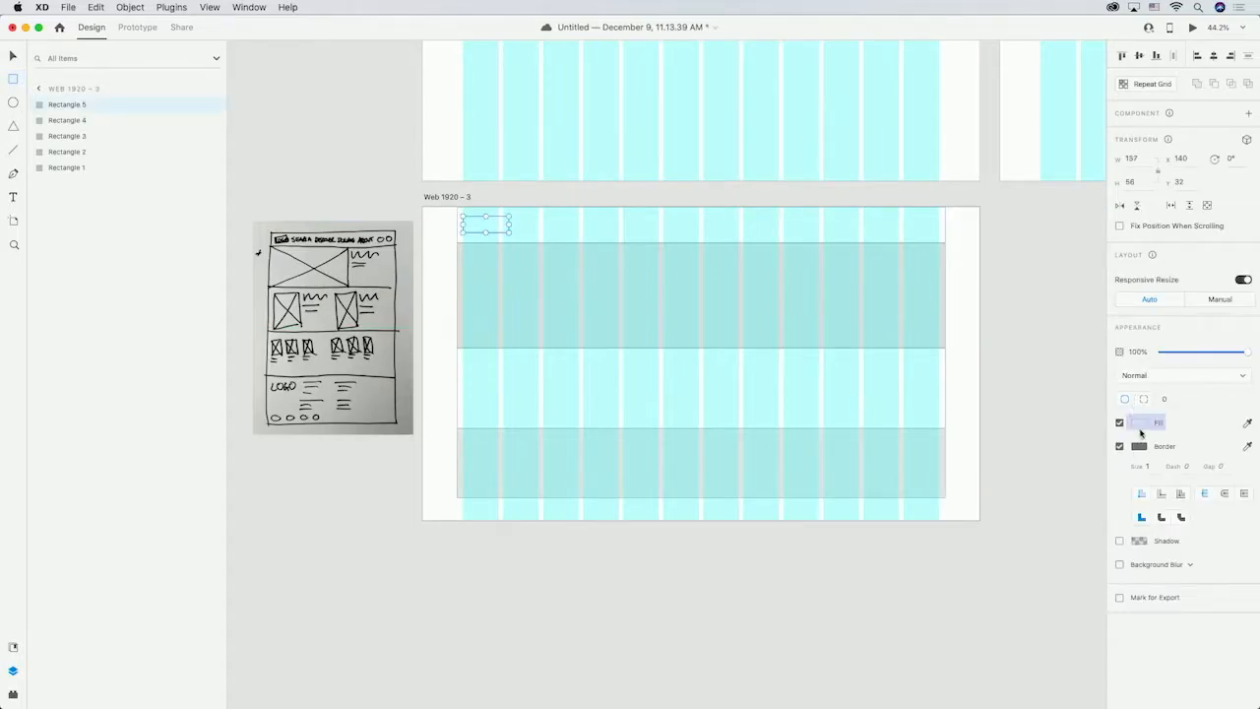
{"action": "left_click", "coordinate": [1139, 423]}
{"action": "left_click_drag", "start_coordinate": [1069, 411], "coordinate": [960, 483]}
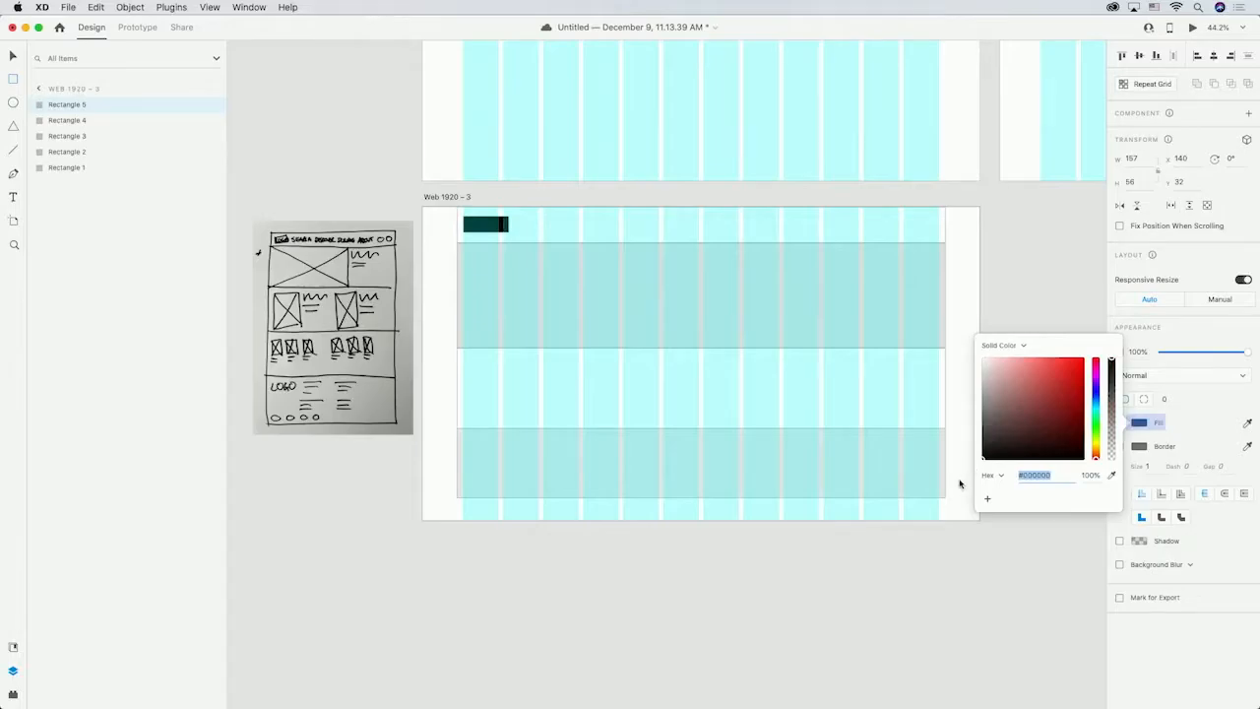
{"action": "left_click", "coordinate": [576, 196]}
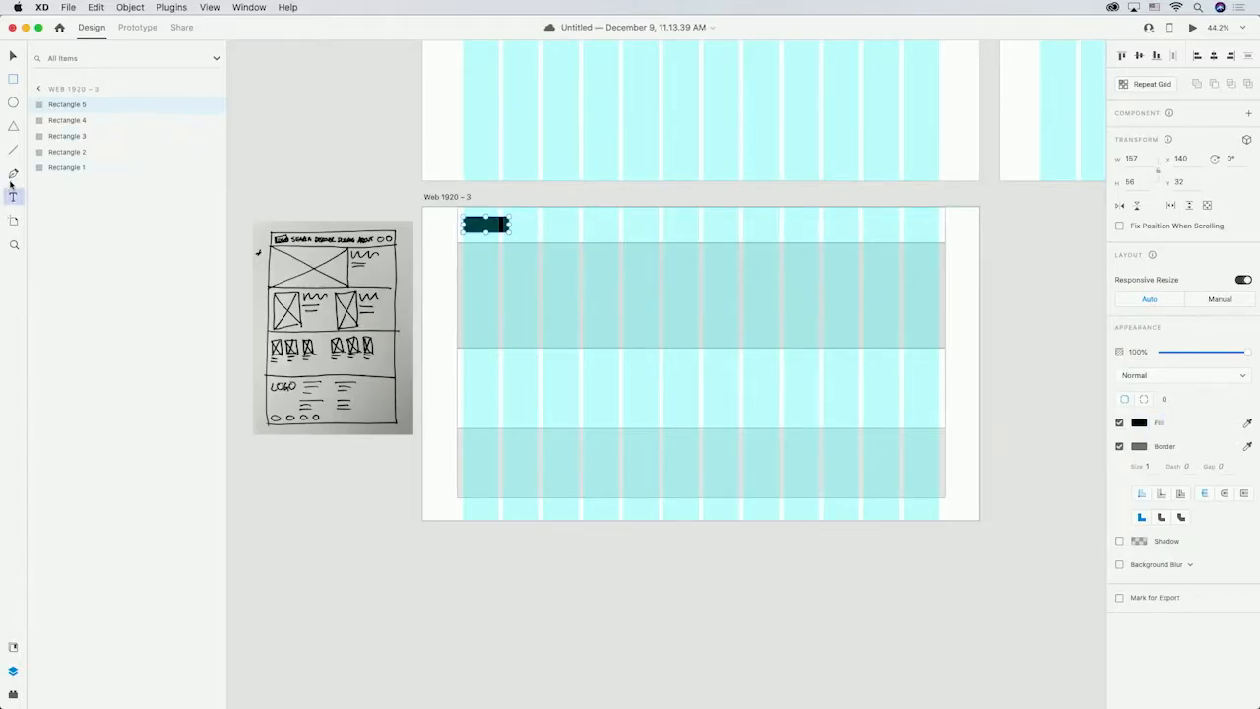
Add header navigation labels SEARCH, DISCOVER, DONATE and ABOUT next to the logo.
{"action": "left_click", "coordinate": [14, 197]}
{"action": "left_click", "coordinate": [525, 222]}
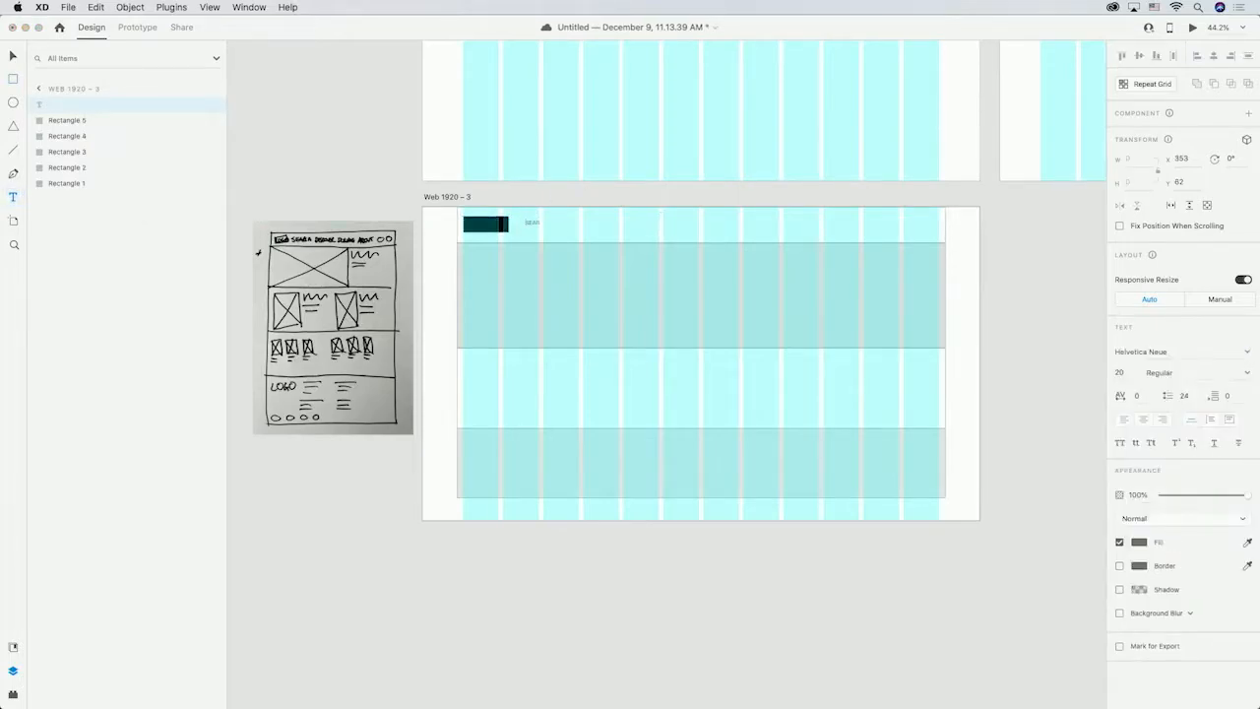
{"action": "left_click", "coordinate": [576, 224]}
{"action": "left_click", "coordinate": [628, 225]}
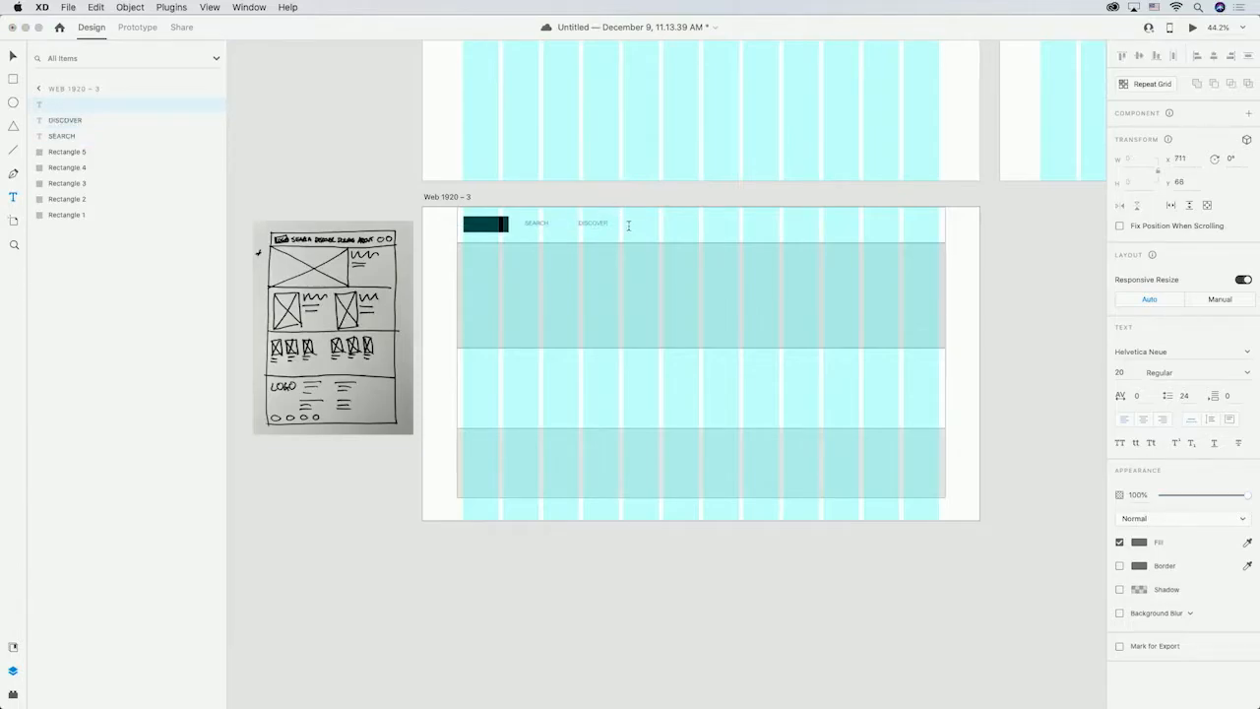
{"action": "key", "text": "Escape"}
{"action": "left_click", "coordinate": [684, 225]}
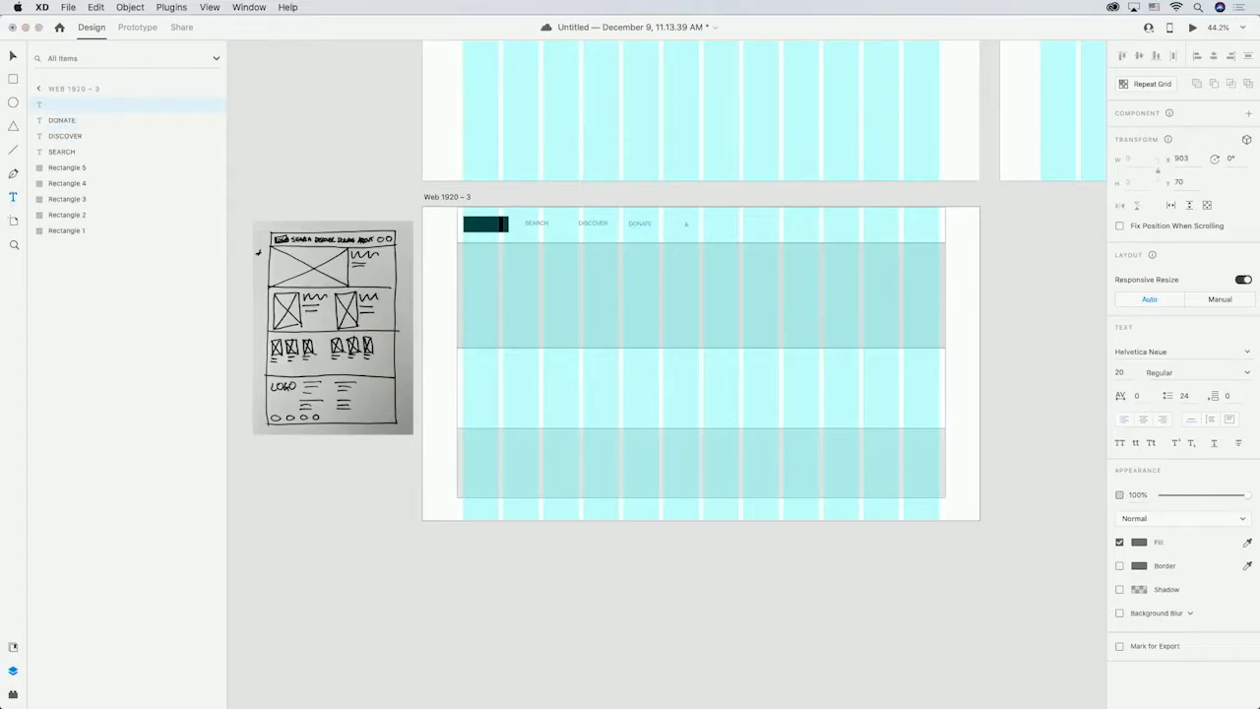
{"action": "key", "text": "Escape"}
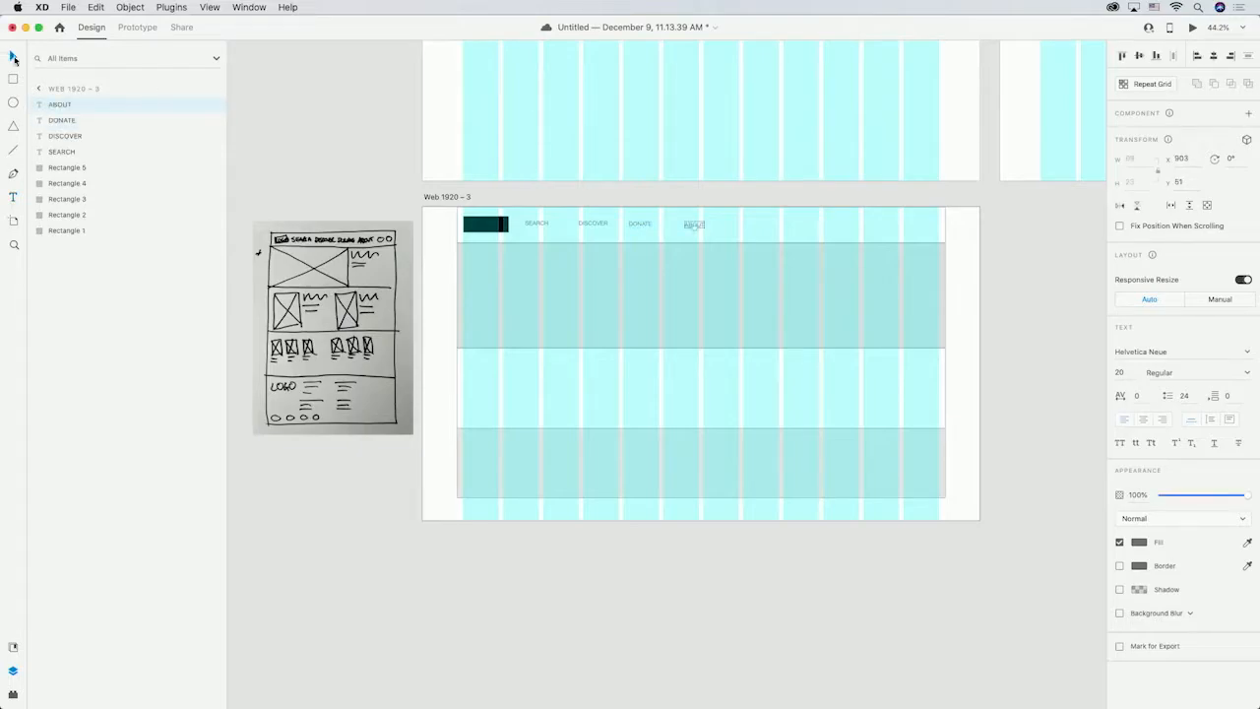
Select the four navigation labels and align their top edges.
{"action": "left_click_drag", "start_coordinate": [519, 201], "coordinate": [711, 236]}
{"action": "left_click", "coordinate": [1122, 56]}
{"action": "left_click", "coordinate": [350, 173]}
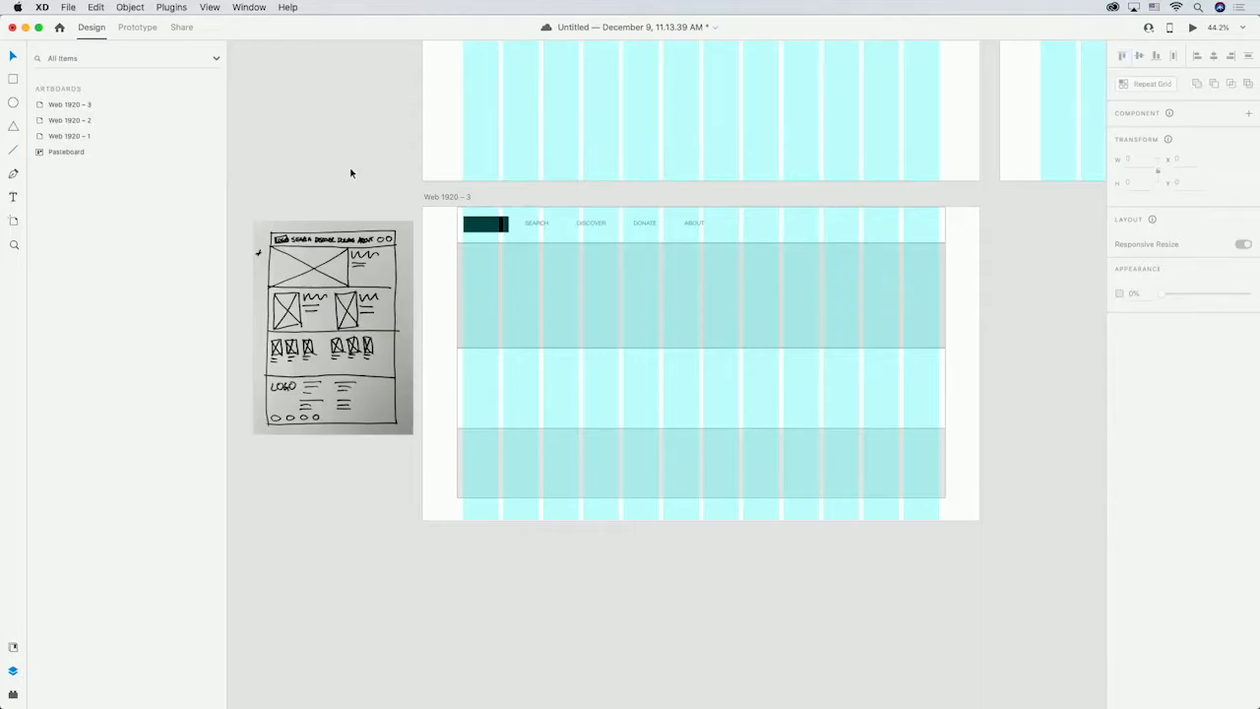
Add ACCOUNT and BASKET (3) labels at the right end of the header.
{"action": "left_click", "coordinate": [13, 197]}
{"action": "left_click", "coordinate": [841, 224]}
{"action": "type", "text": "ACCOUNT"}
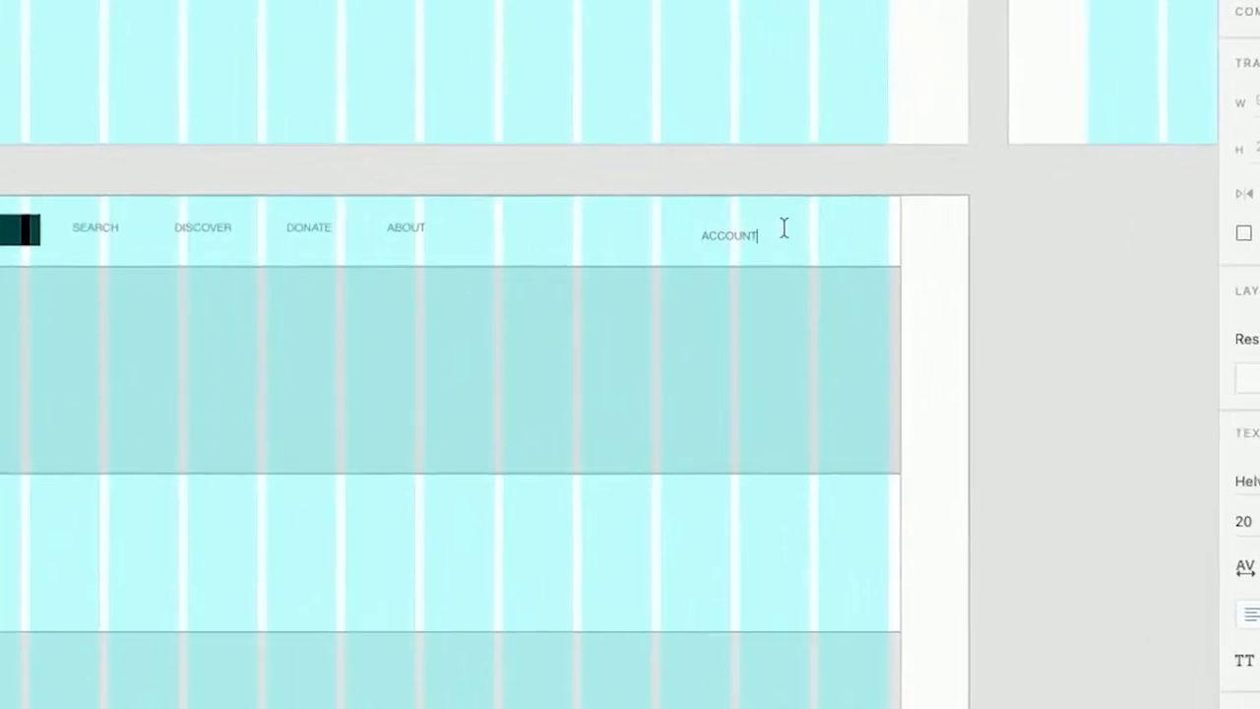
{"action": "key", "text": "Escape"}
{"action": "left_click", "coordinate": [800, 233]}
{"action": "type", "text": "BASKET (3"}
Select the ACCOUNT and BASKET (3) labels and align their top edges.
{"action": "left_click", "coordinate": [729, 236], "text": "shift"}
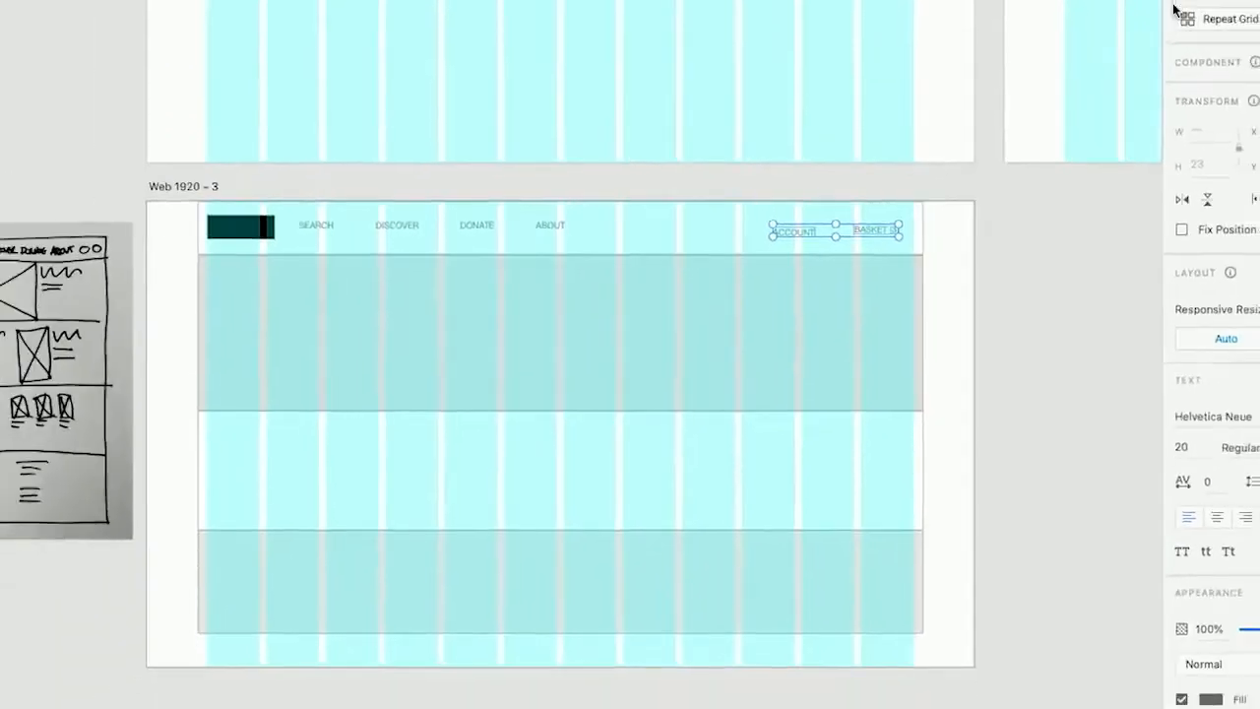
{"action": "left_click", "coordinate": [1123, 56]}
{"action": "left_click", "coordinate": [1057, 235]}
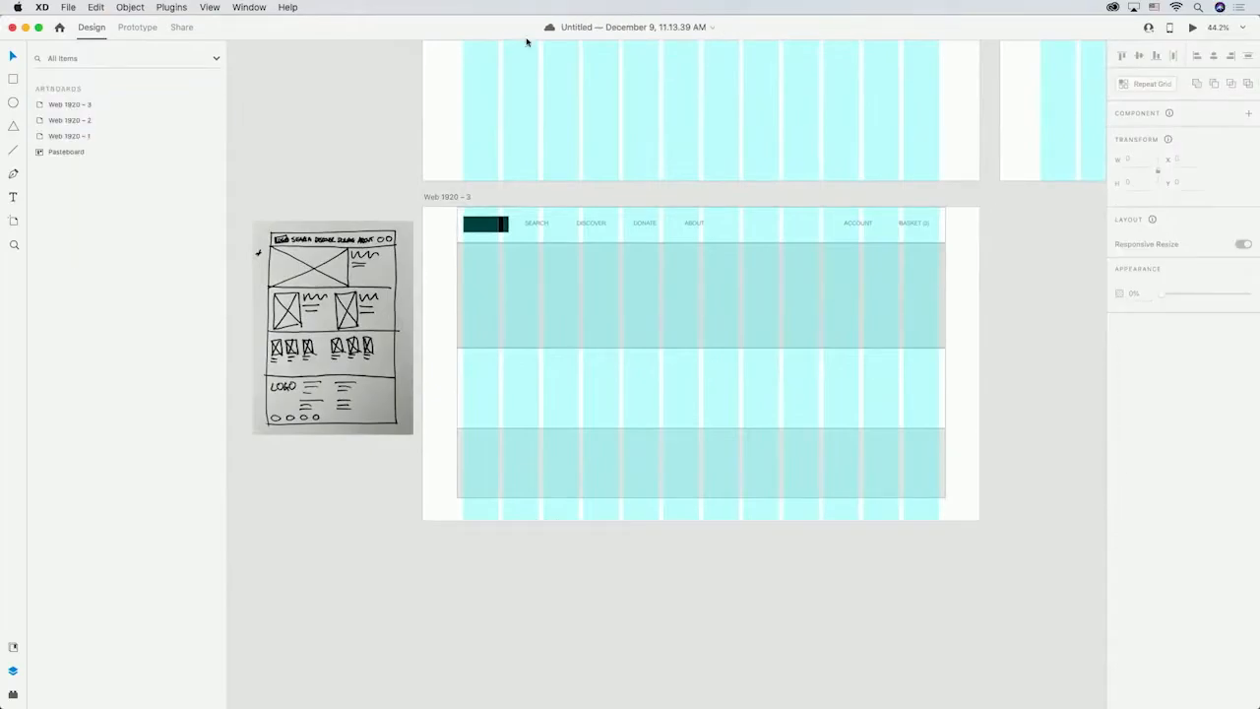
Split the hero section into two rectangles, about 971 and 712 wide, side by side.
{"action": "left_click", "coordinate": [13, 79]}
{"action": "left_click_drag", "start_coordinate": [455, 244], "coordinate": [737, 349]}
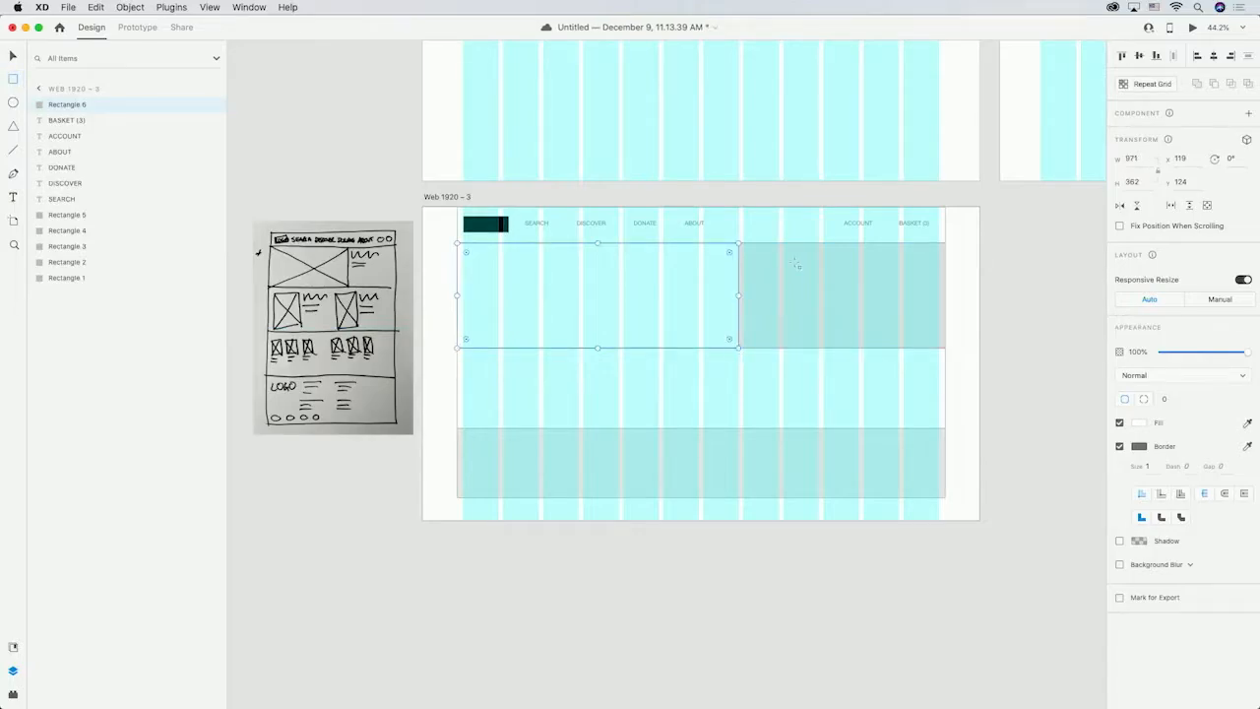
{"action": "left_click_drag", "start_coordinate": [947, 245], "coordinate": [739, 348]}
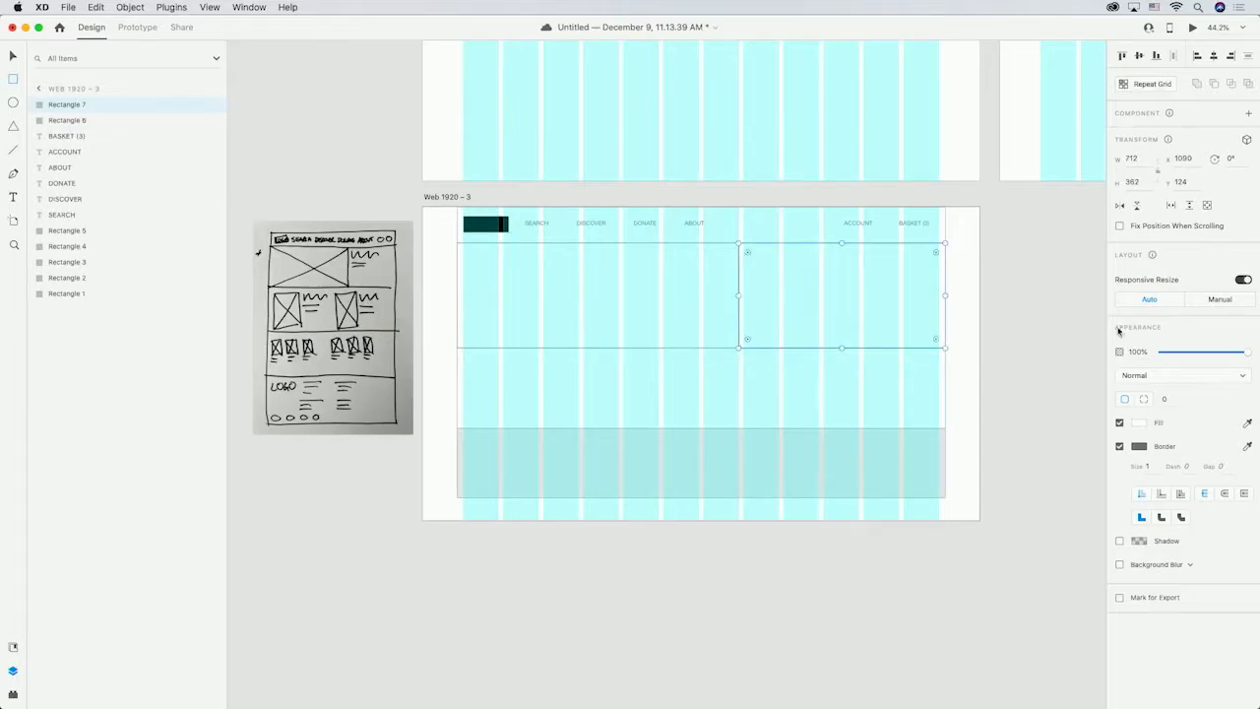
Change the right hero rectangle's fill to a light color.
{"action": "left_click", "coordinate": [1133, 425]}
{"action": "left_click_drag", "start_coordinate": [989, 368], "coordinate": [980, 366]}
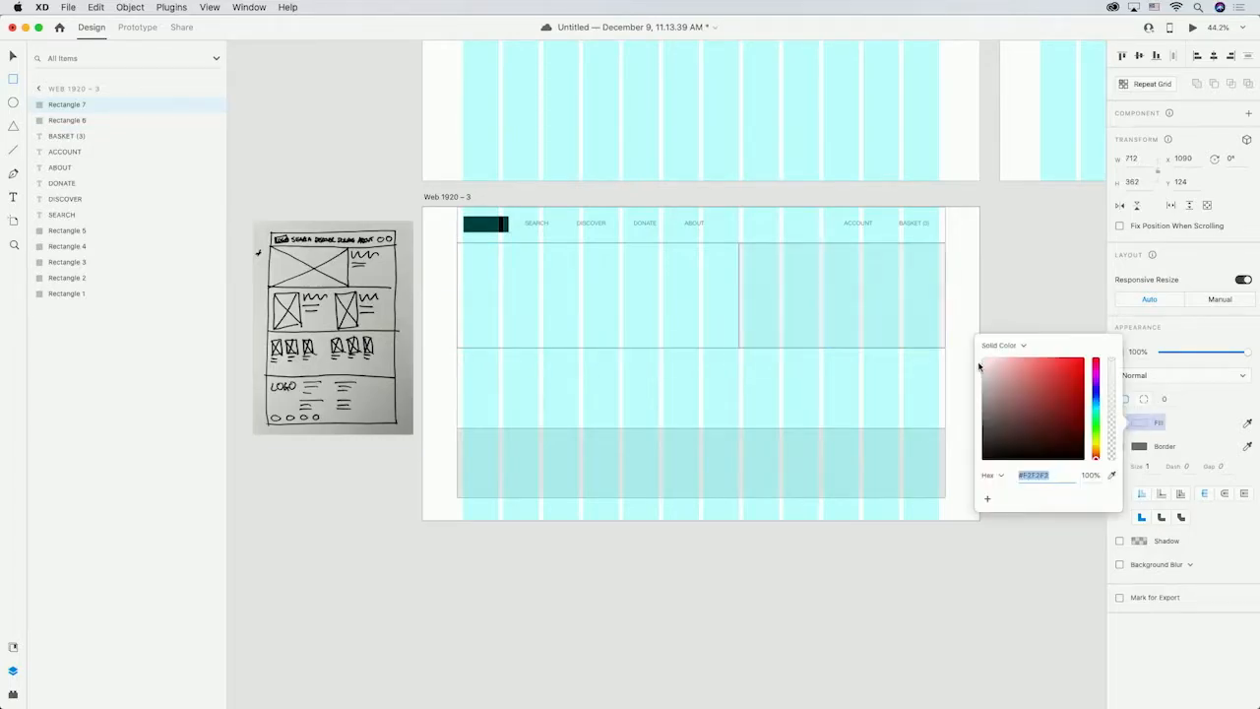
{"action": "left_click", "coordinate": [989, 289]}
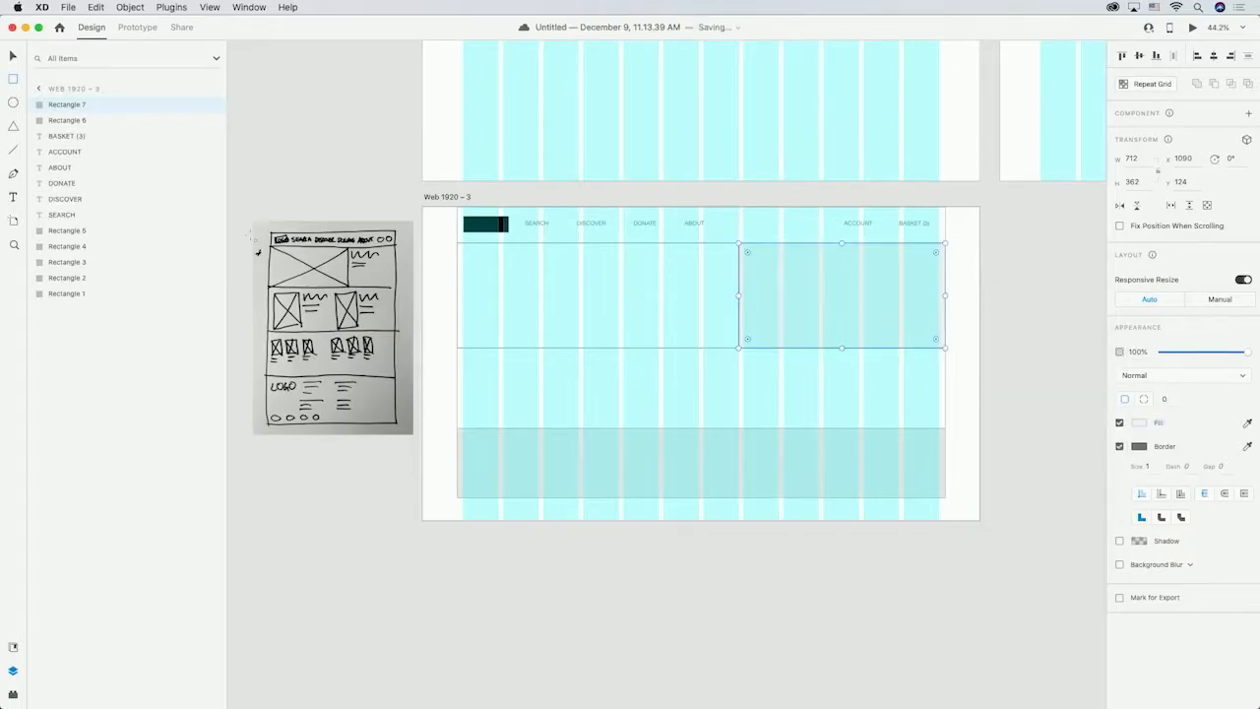
Add two "Lorem ipsum" text lines inside the right hero rectangle.
{"action": "key", "text": "t"}
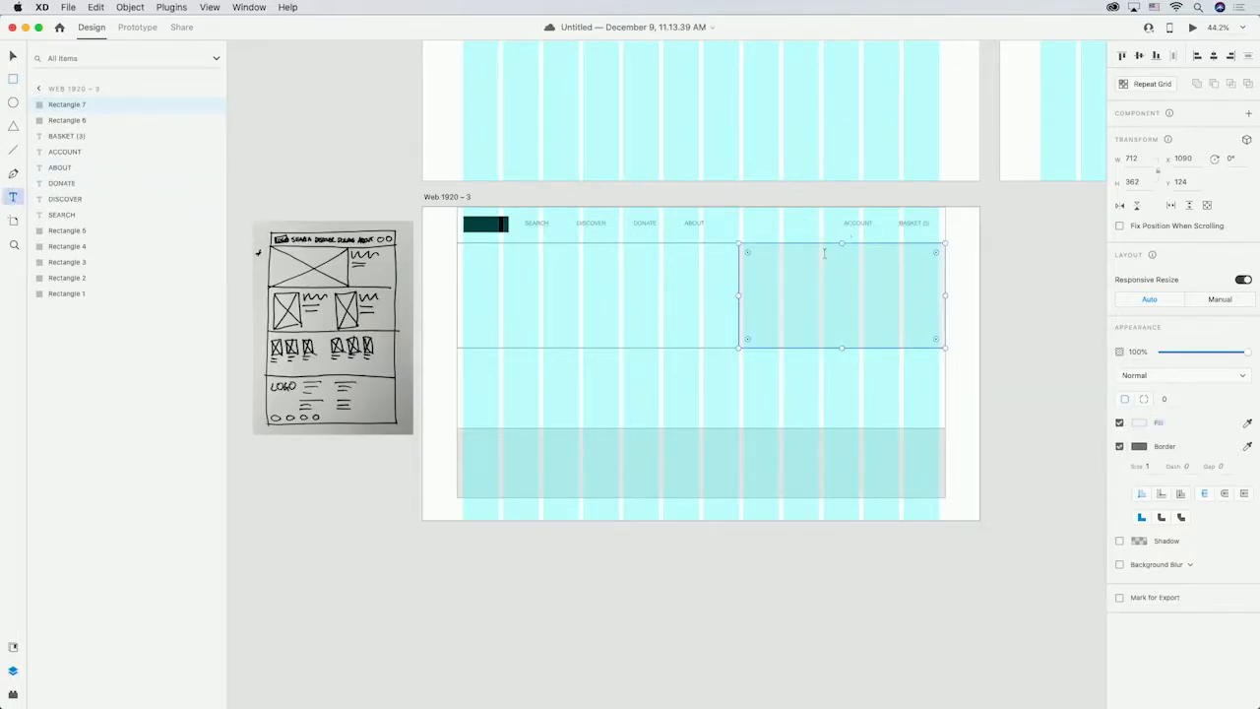
{"action": "left_click_drag", "start_coordinate": [753, 264], "coordinate": [928, 295]}
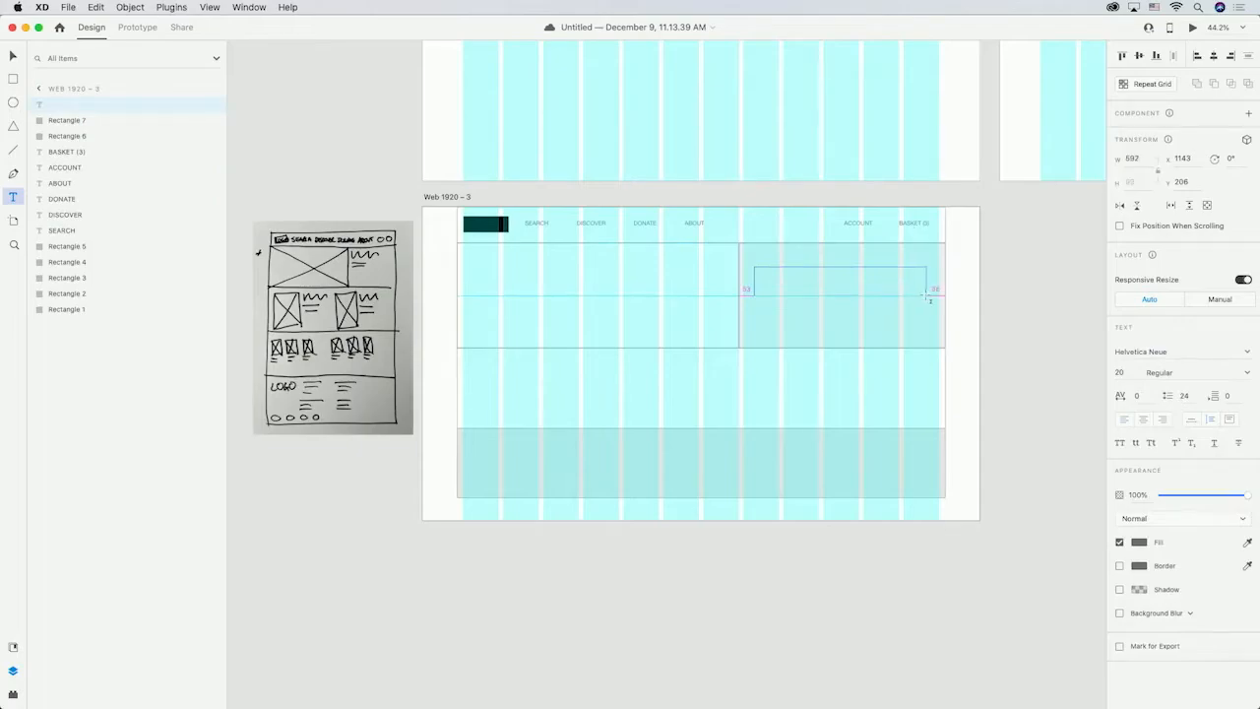
{"action": "type", "text": "Lorem ipsum"}
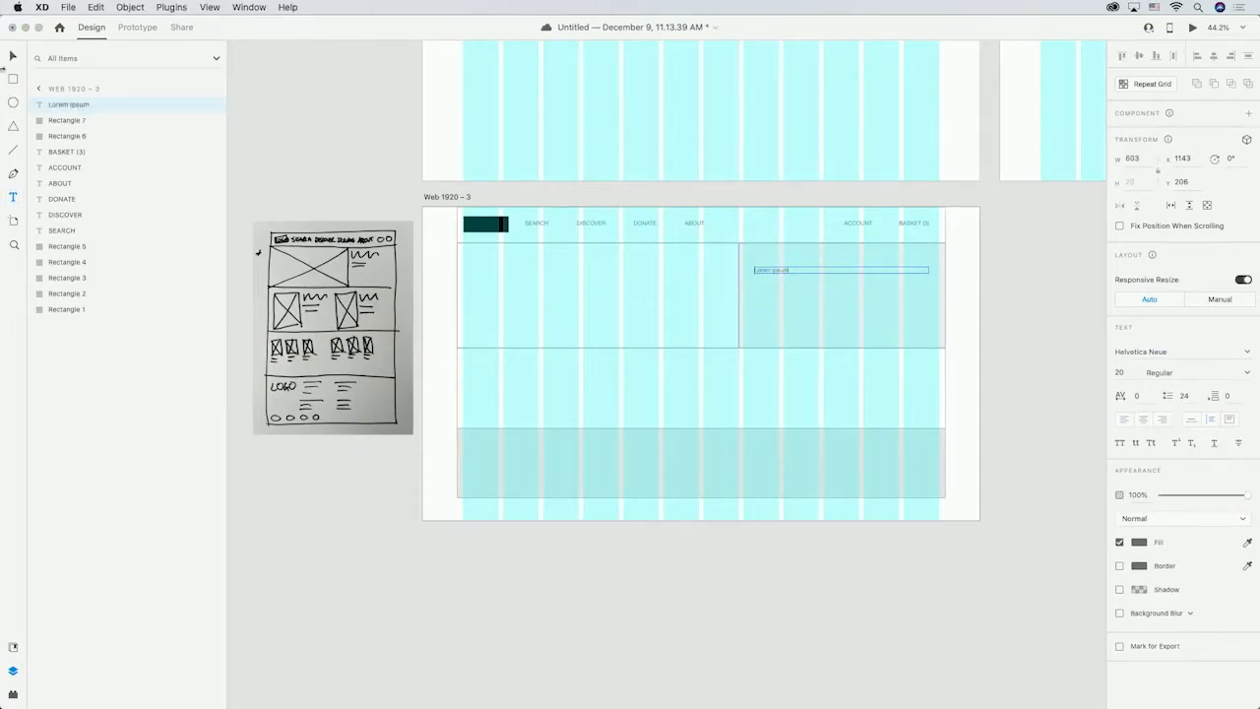
{"action": "key", "text": "Escape"}
{"action": "left_click", "coordinate": [761, 291]}
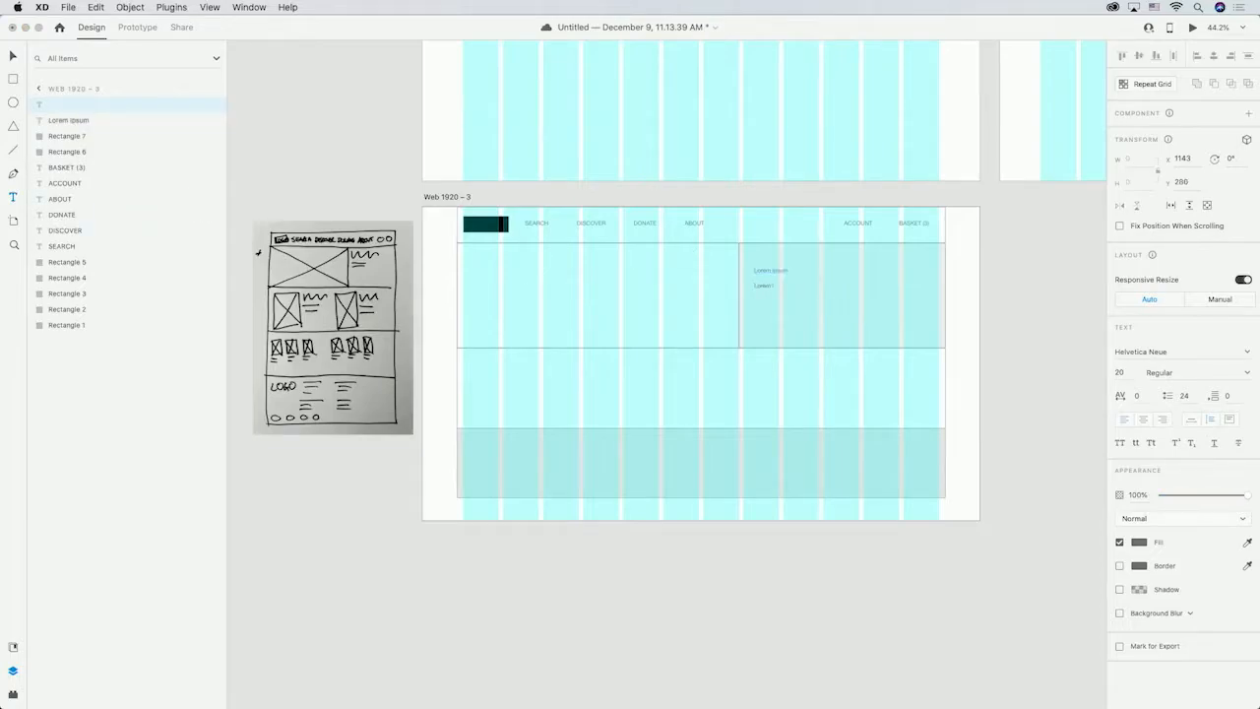
Set the first "Lorem ipsum" line's font size to 36.
{"action": "left_click", "coordinate": [12, 57]}
{"action": "left_click", "coordinate": [780, 272]}
{"action": "left_click", "coordinate": [1120, 372]}
{"action": "type", "text": "36"}
{"action": "key", "text": "Return"}
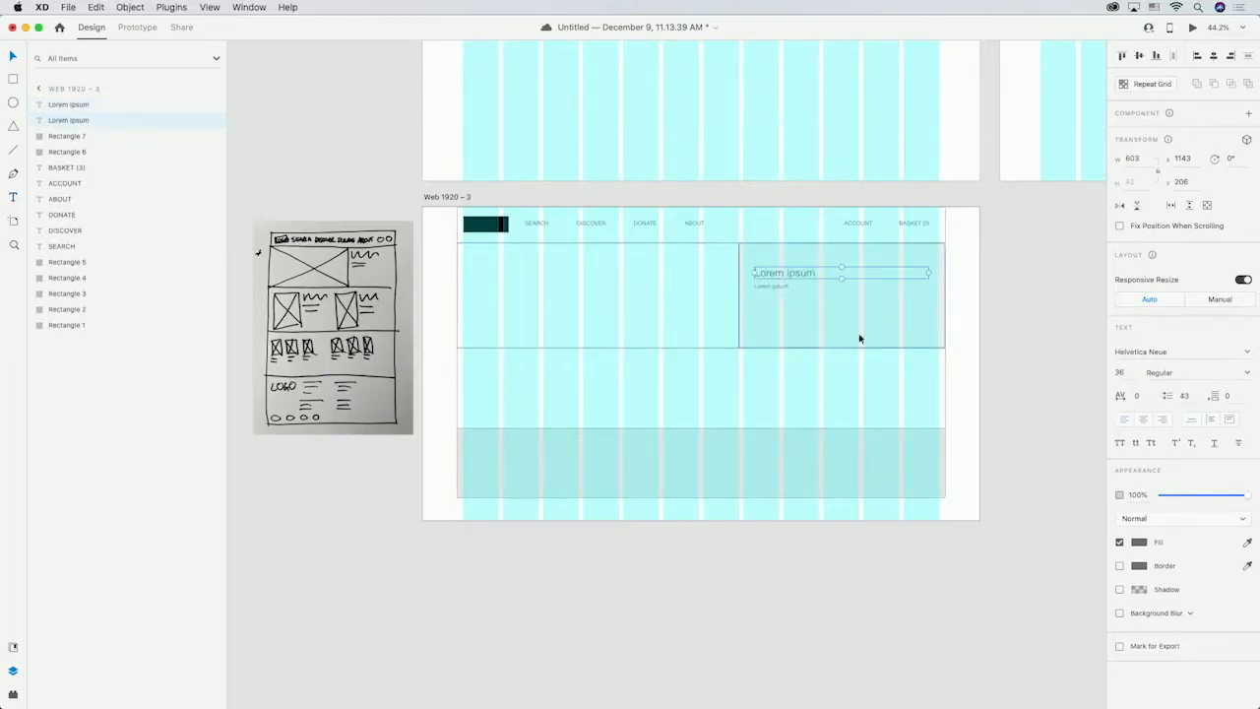
{"action": "left_click", "coordinate": [1004, 312]}
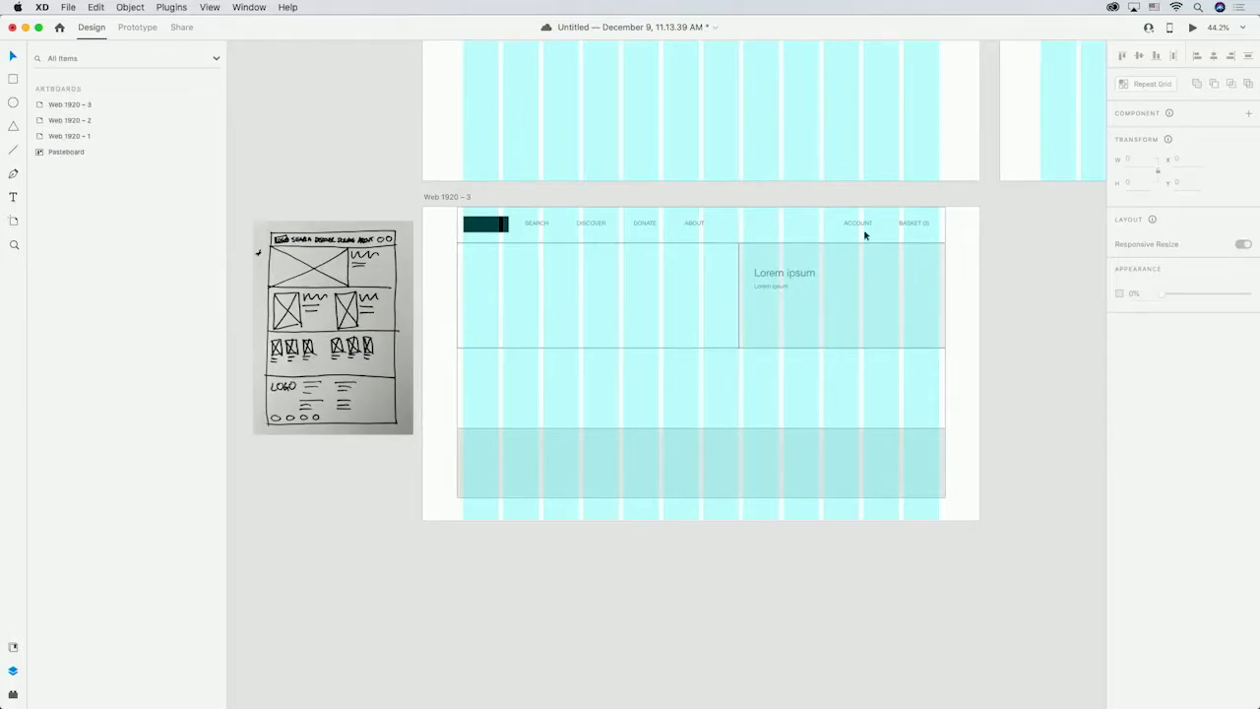
Add a "FEATURED AUTHOR" heading above the "Lorem ipsum" text in the right hero panel.
{"action": "left_click", "coordinate": [14, 196]}
{"action": "left_click", "coordinate": [754, 254]}
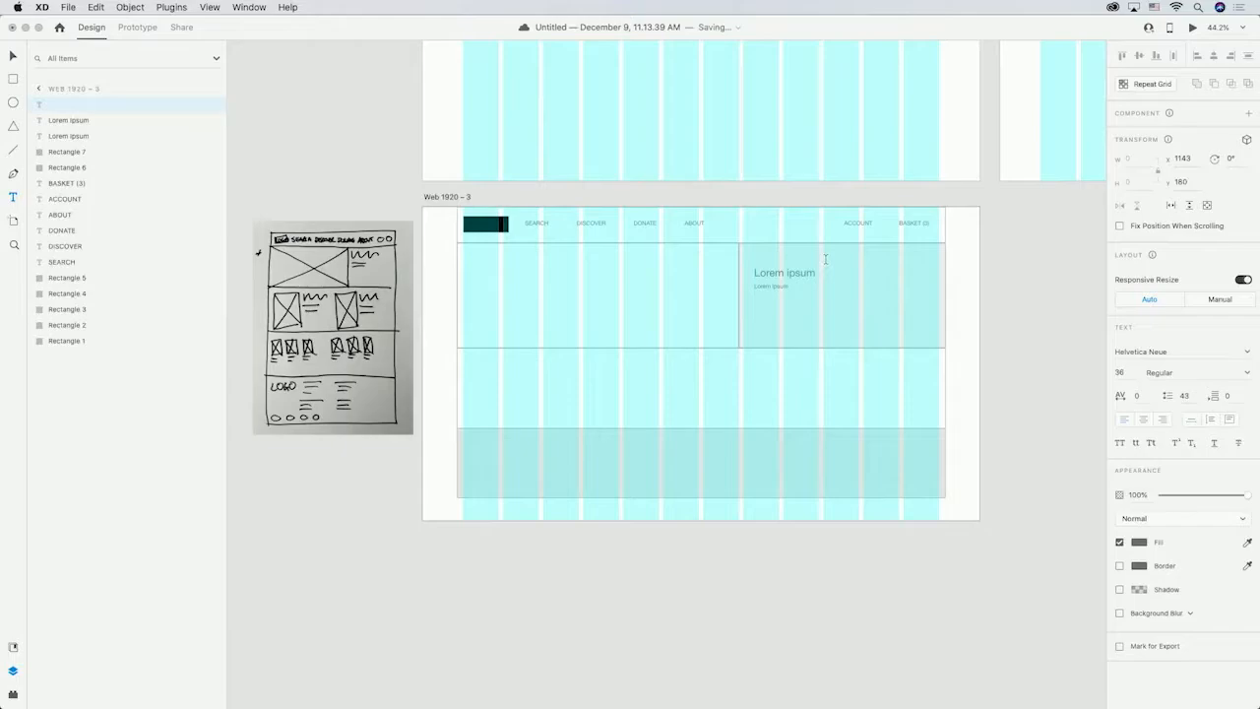
{"action": "type", "text": "FEATURED AUTHOR"}
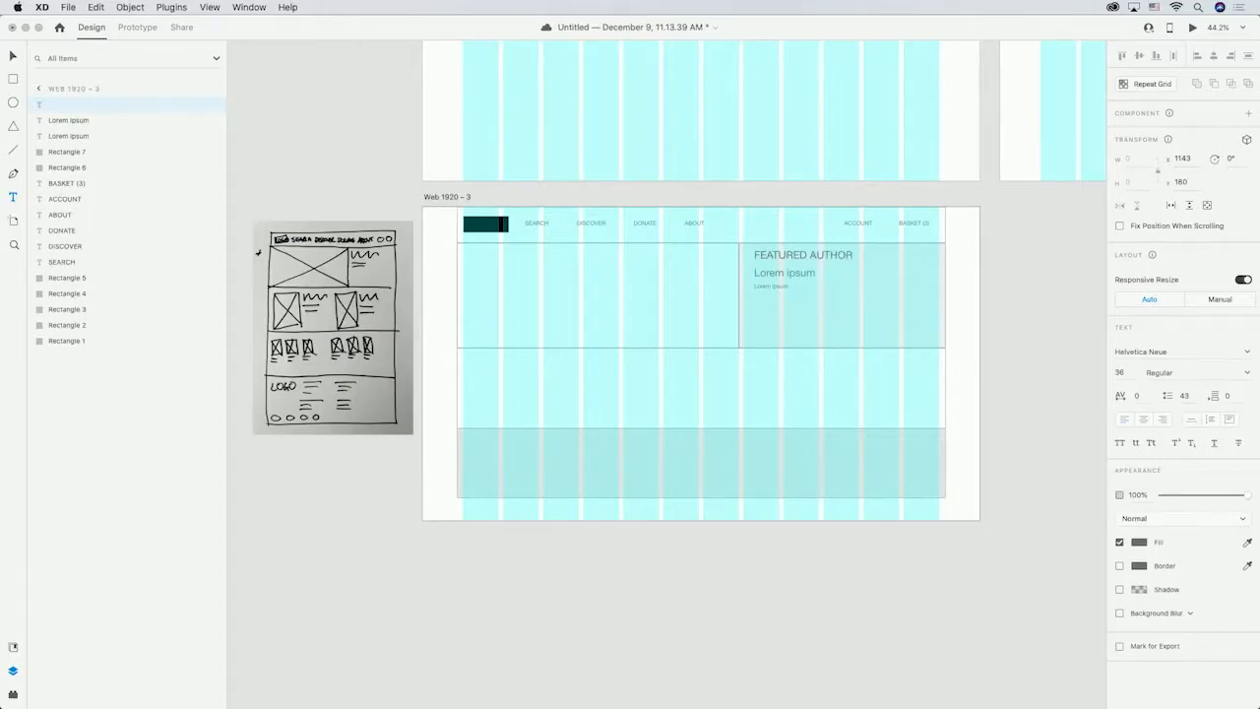
{"action": "key", "text": "Escape"}
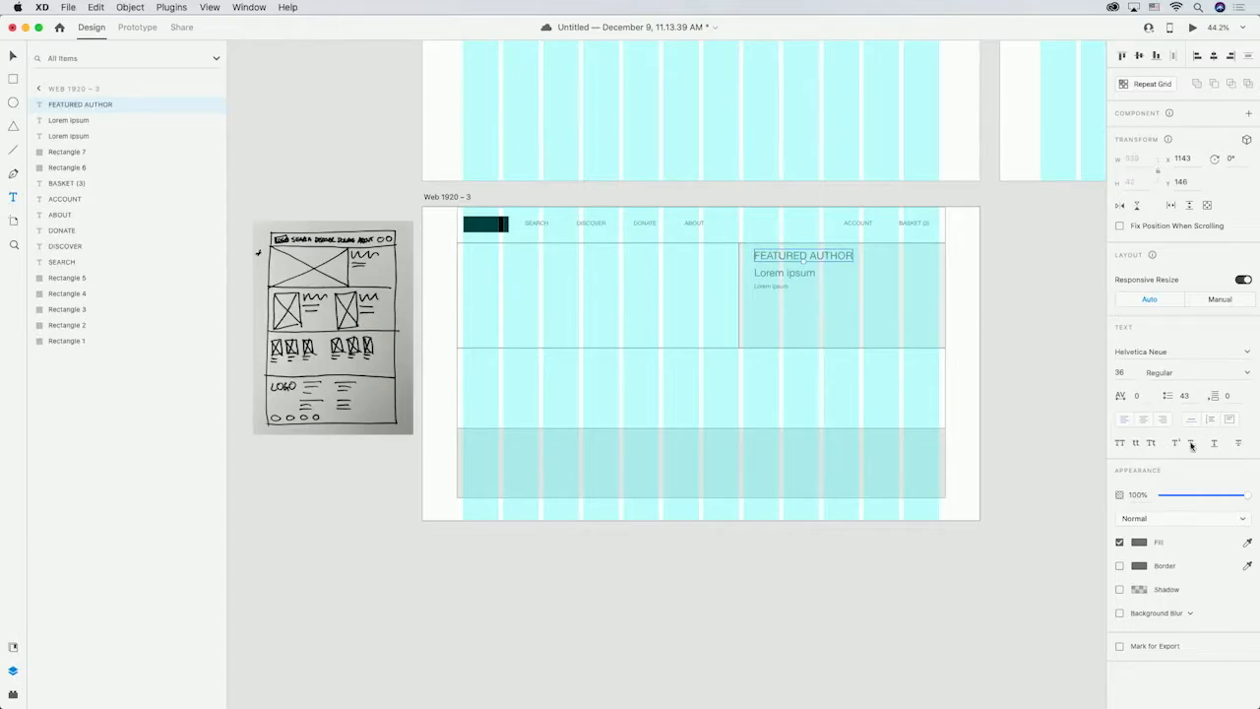
Set the "FEATURED AUTHOR" heading's font size to 20.
{"action": "type", "text": "20"}
{"action": "key", "text": "Return"}
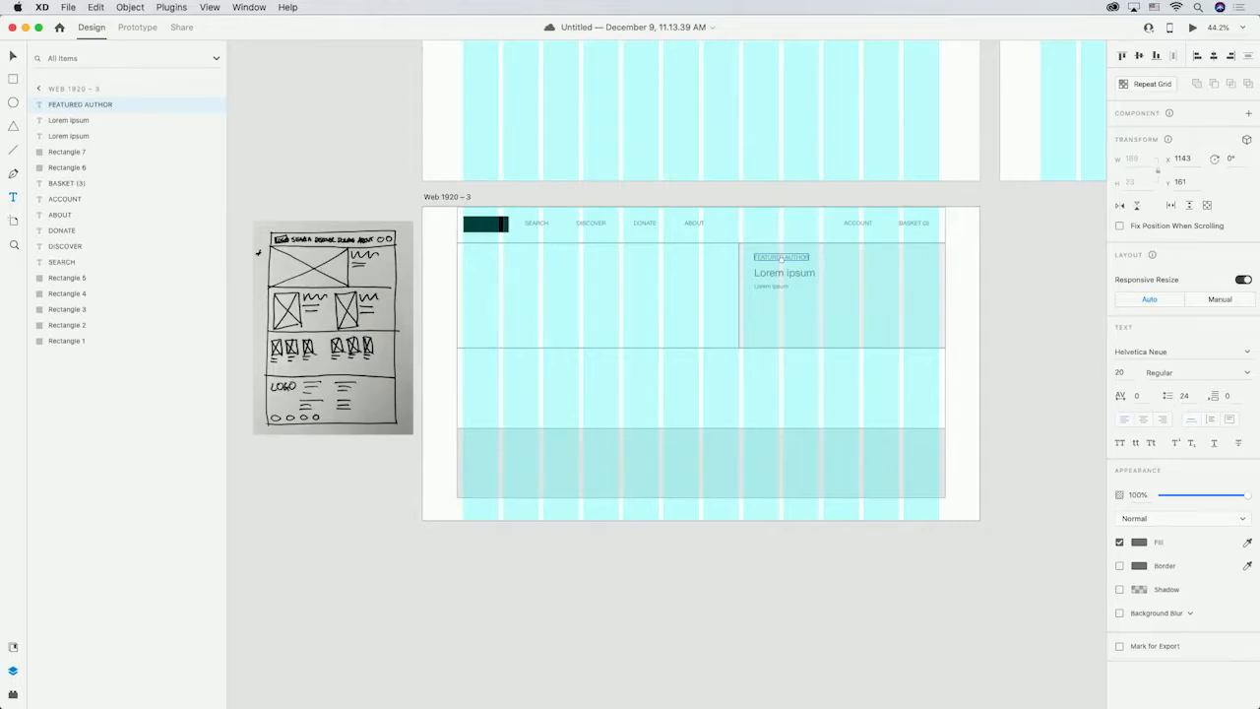
{"action": "left_click", "coordinate": [390, 385]}
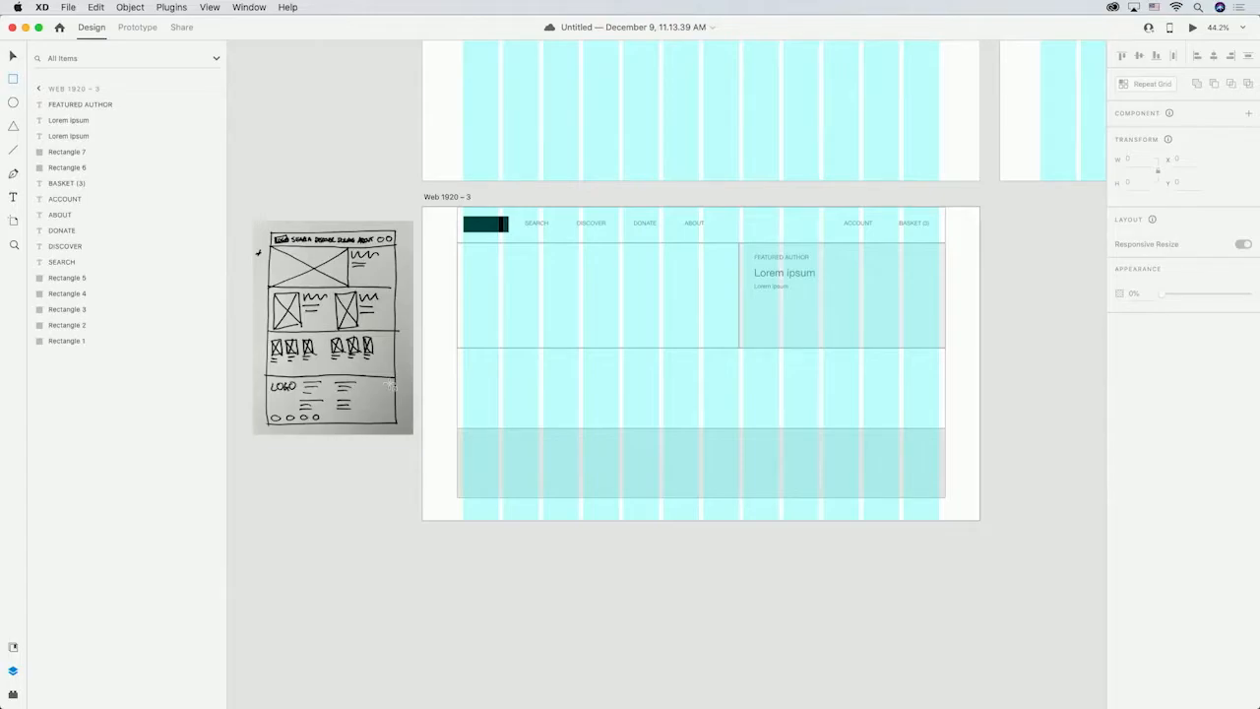
Extend the artboard's height to about 1990 px to make room for more sections.
{"action": "left_click", "coordinate": [13, 56]}
{"action": "left_click", "coordinate": [445, 201]}
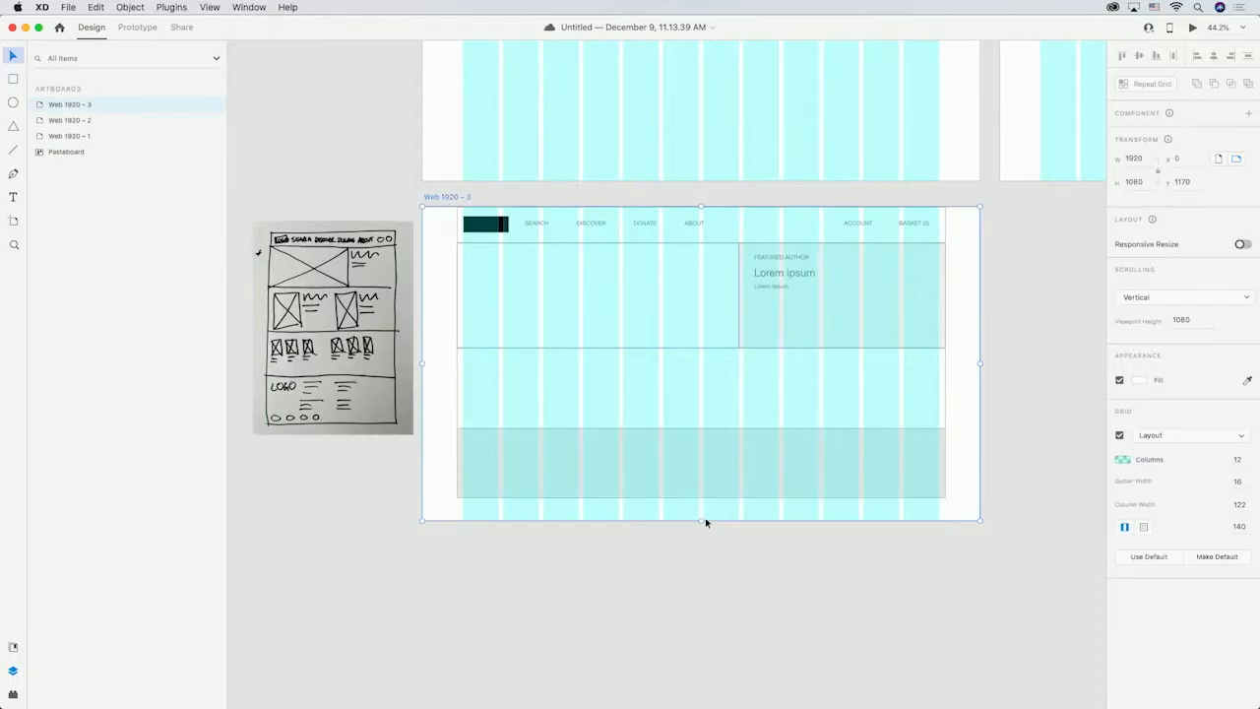
{"action": "left_click_drag", "start_coordinate": [701, 519], "coordinate": [701, 535]}
{"action": "left_click_drag", "start_coordinate": [702, 655], "coordinate": [711, 695]}
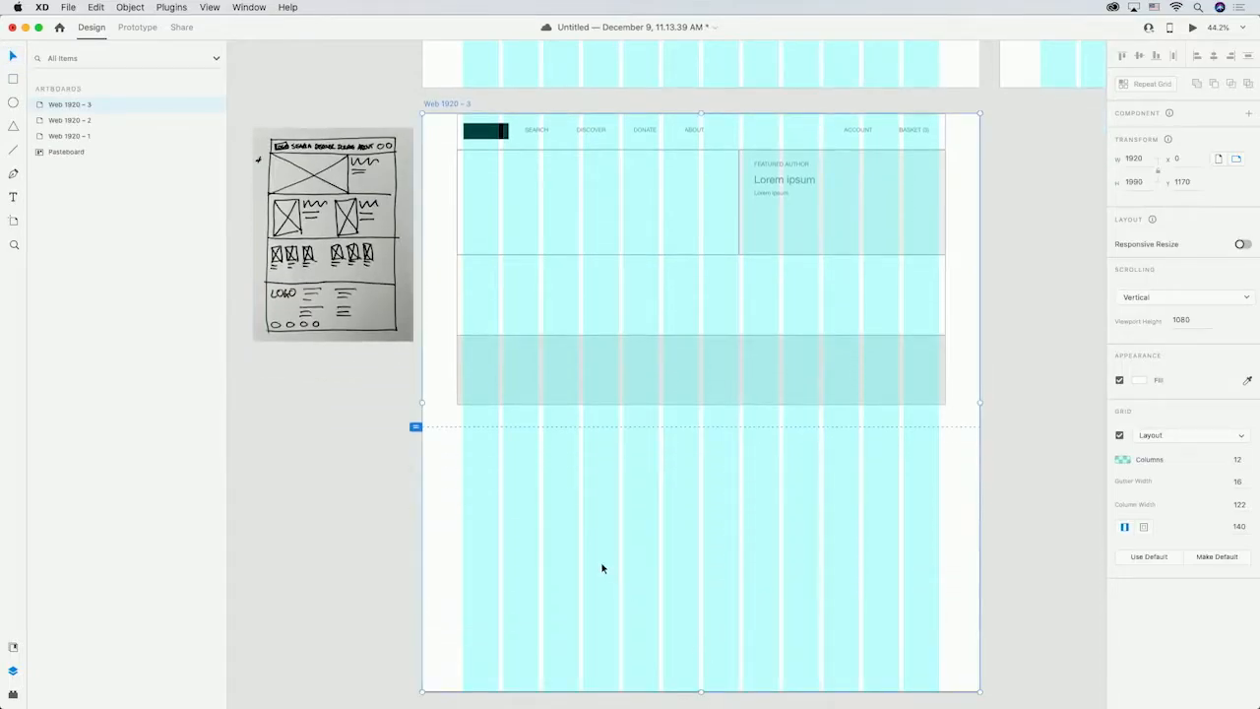
Move the bottom rectangle down and stretch the middle rectangle to about 493 px tall.
{"action": "left_click", "coordinate": [589, 376]}
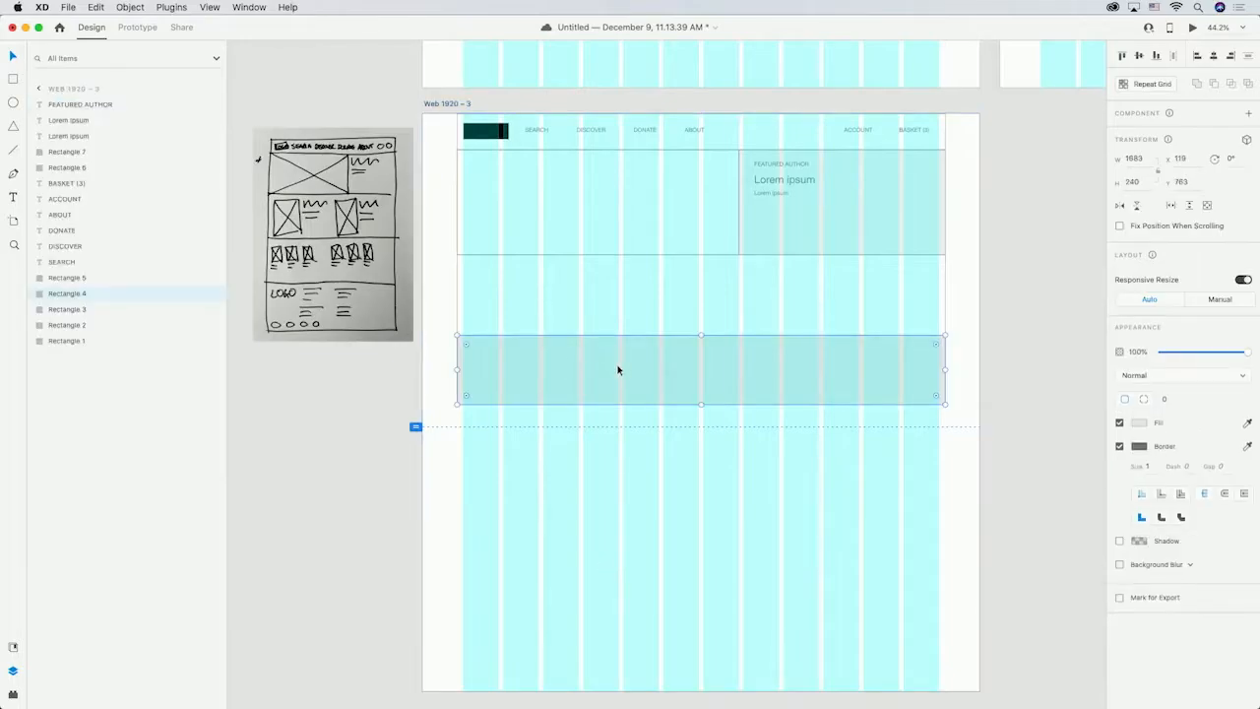
{"action": "left_click_drag", "start_coordinate": [618, 370], "coordinate": [623, 464]}
{"action": "left_click", "coordinate": [638, 333]}
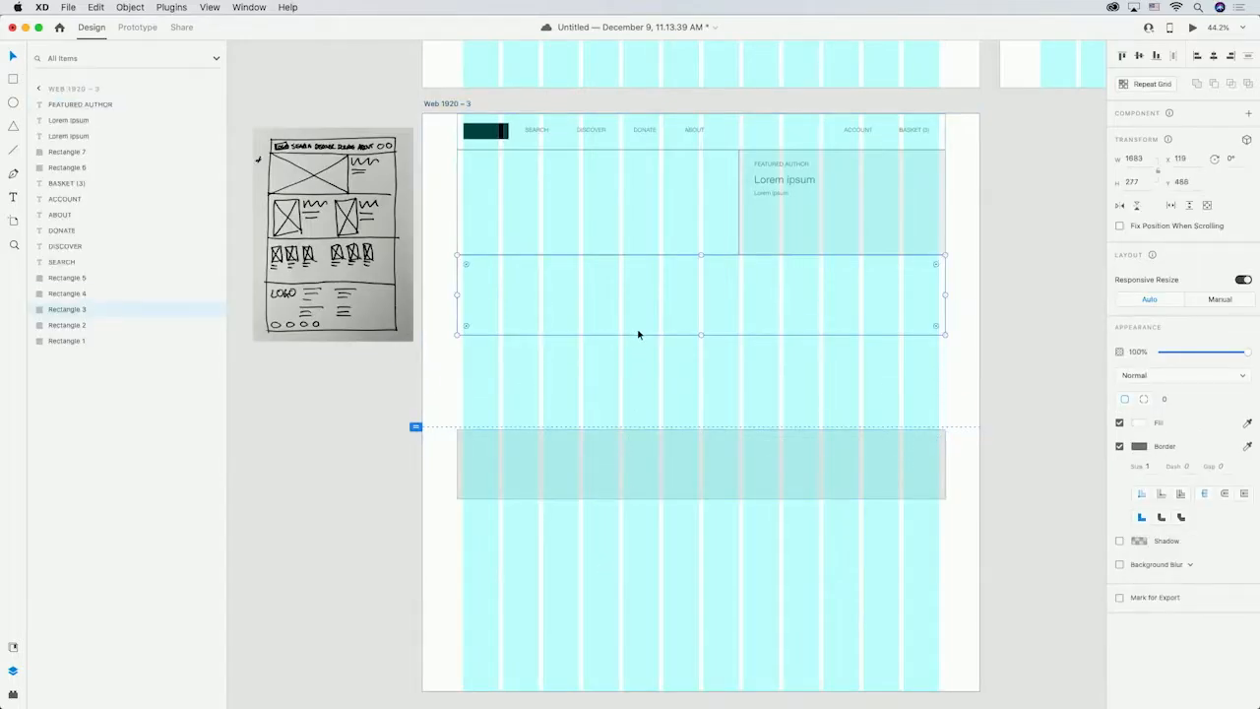
{"action": "left_click_drag", "start_coordinate": [702, 334], "coordinate": [699, 397]}
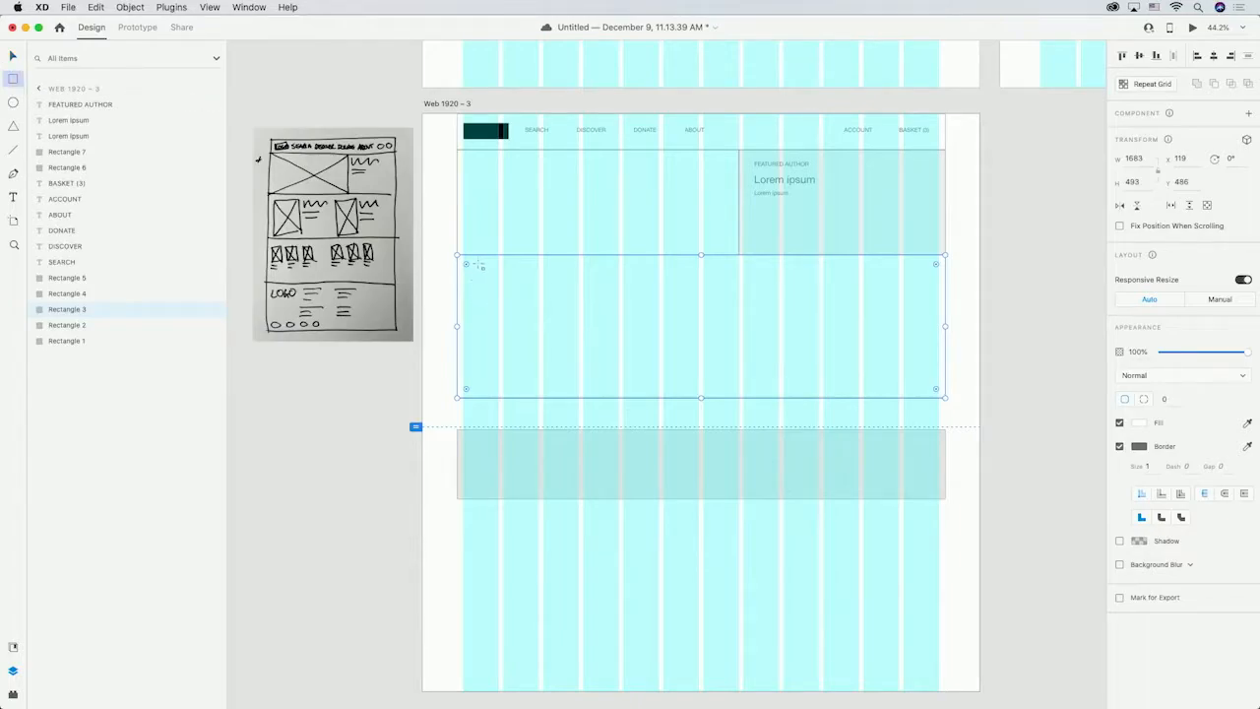
Draw an image box about 398 × 399 px in the middle section and add a 48 pt "Lorem ipsum" heading beside it.
{"action": "left_click_drag", "start_coordinate": [465, 267], "coordinate": [579, 385]}
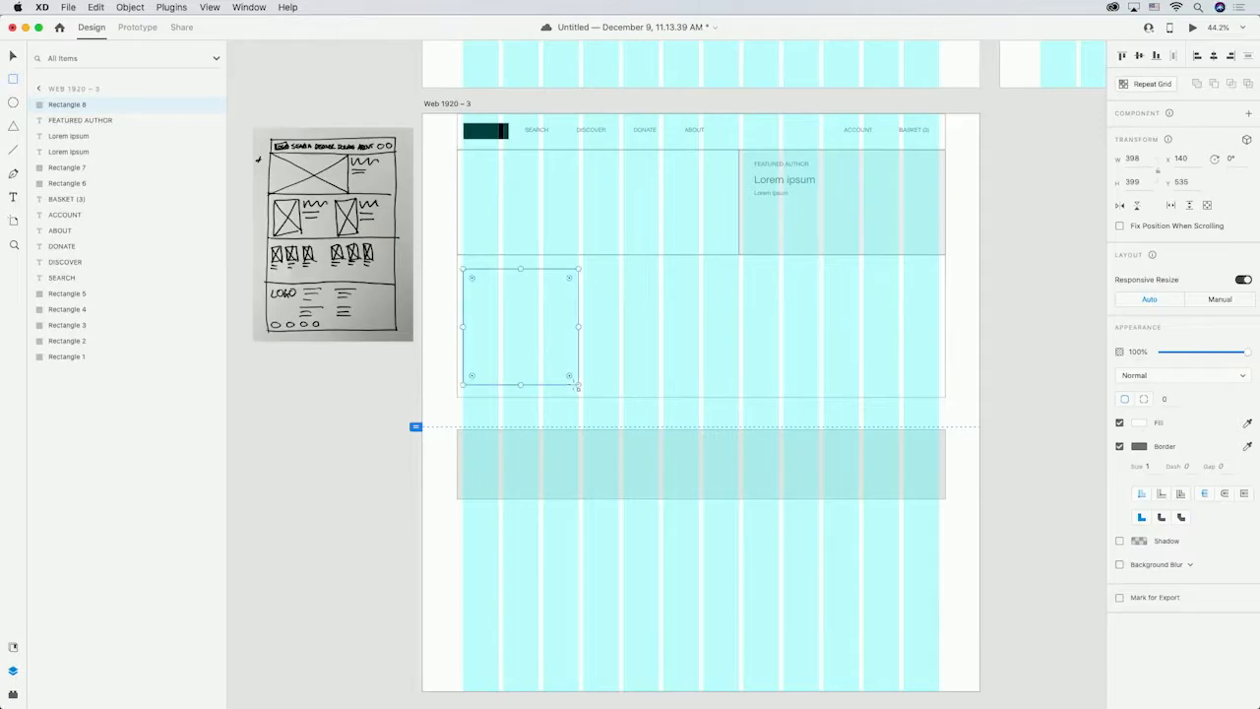
{"action": "left_click", "coordinate": [11, 197]}
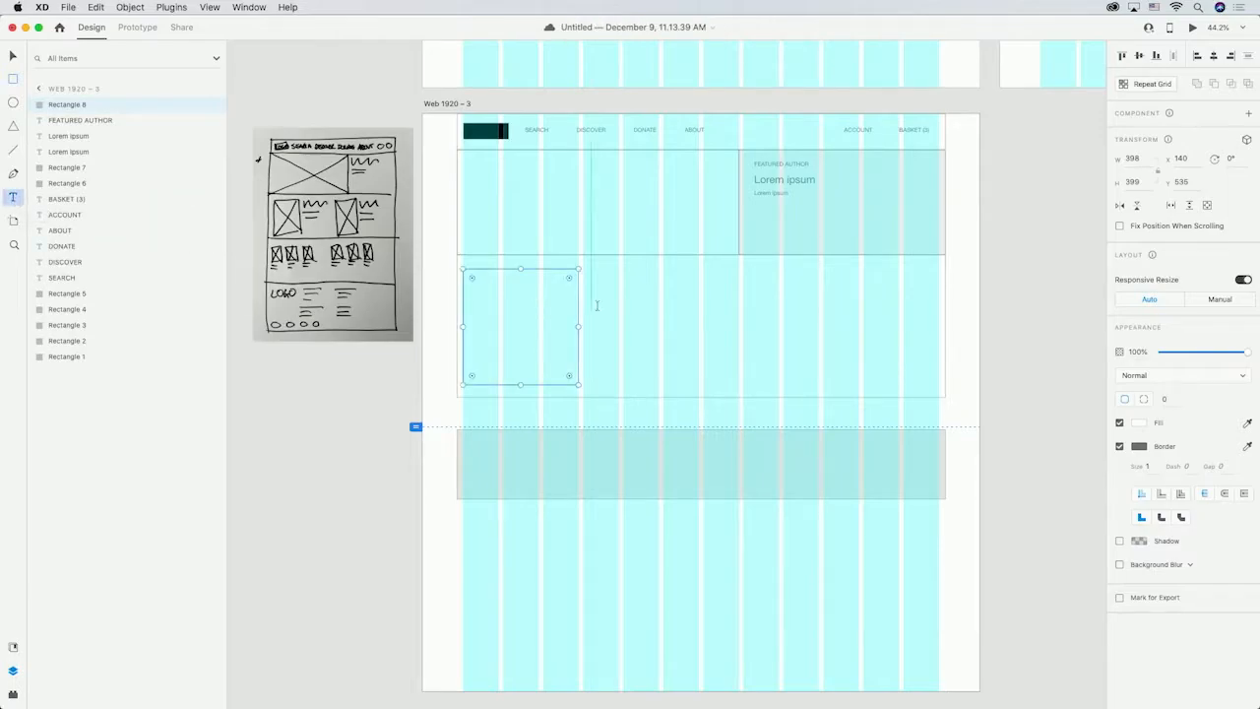
{"action": "left_click", "coordinate": [587, 281]}
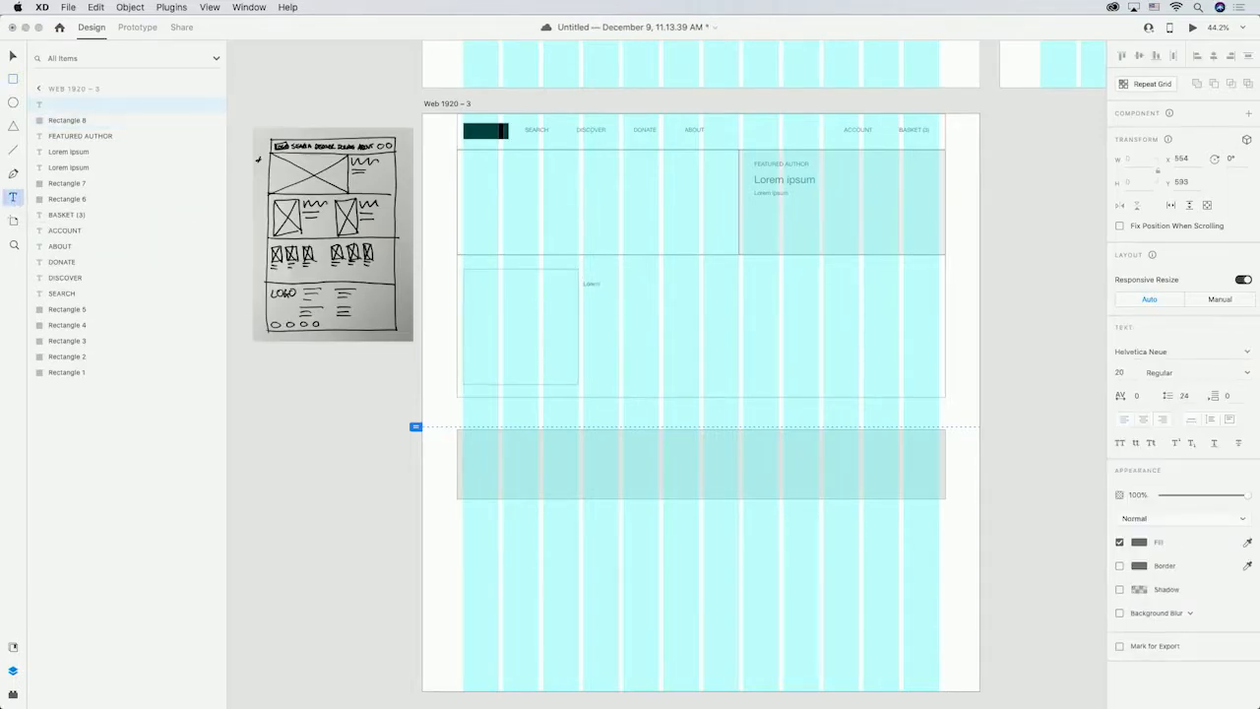
{"action": "key", "text": "Escape"}
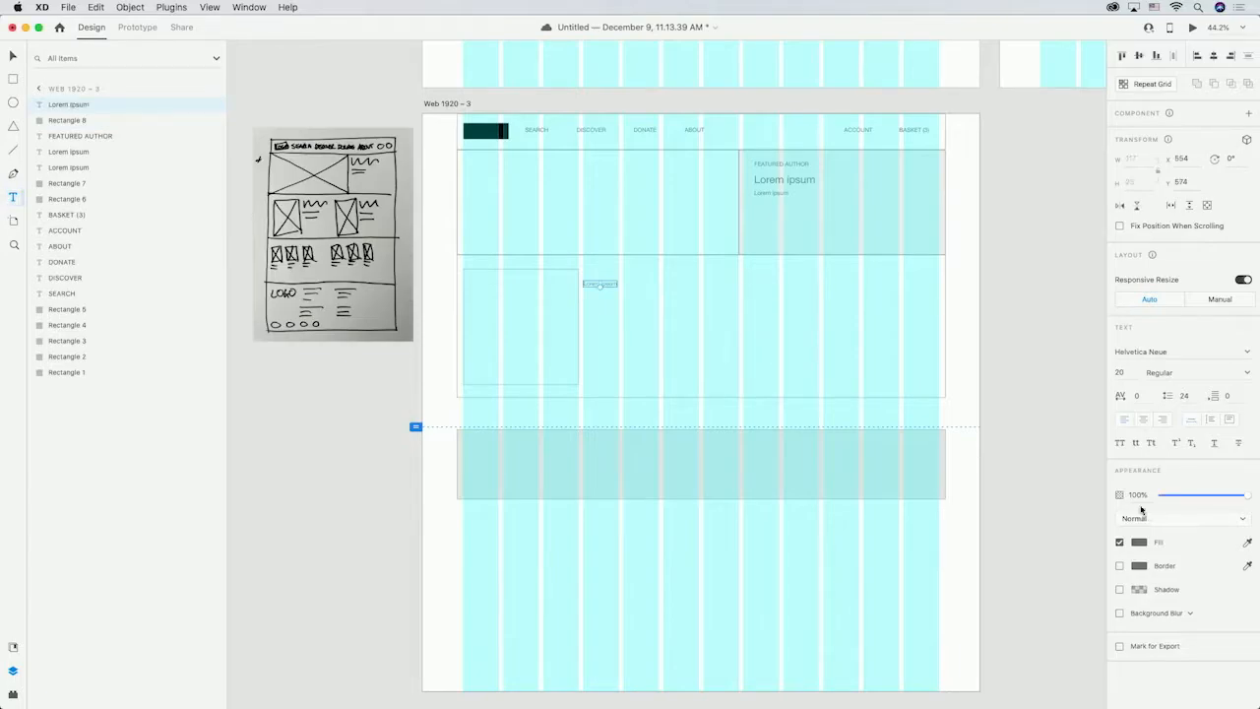
{"action": "left_click", "coordinate": [1130, 373]}
{"action": "type", "text": "48"}
{"action": "key", "text": "Return"}
Add a "Lorem ipsum" line below the heading and set its font size to 20.
{"action": "left_click", "coordinate": [586, 301]}
{"action": "type", "text": "Lorem ipsum"}
{"action": "key", "text": "Escape"}
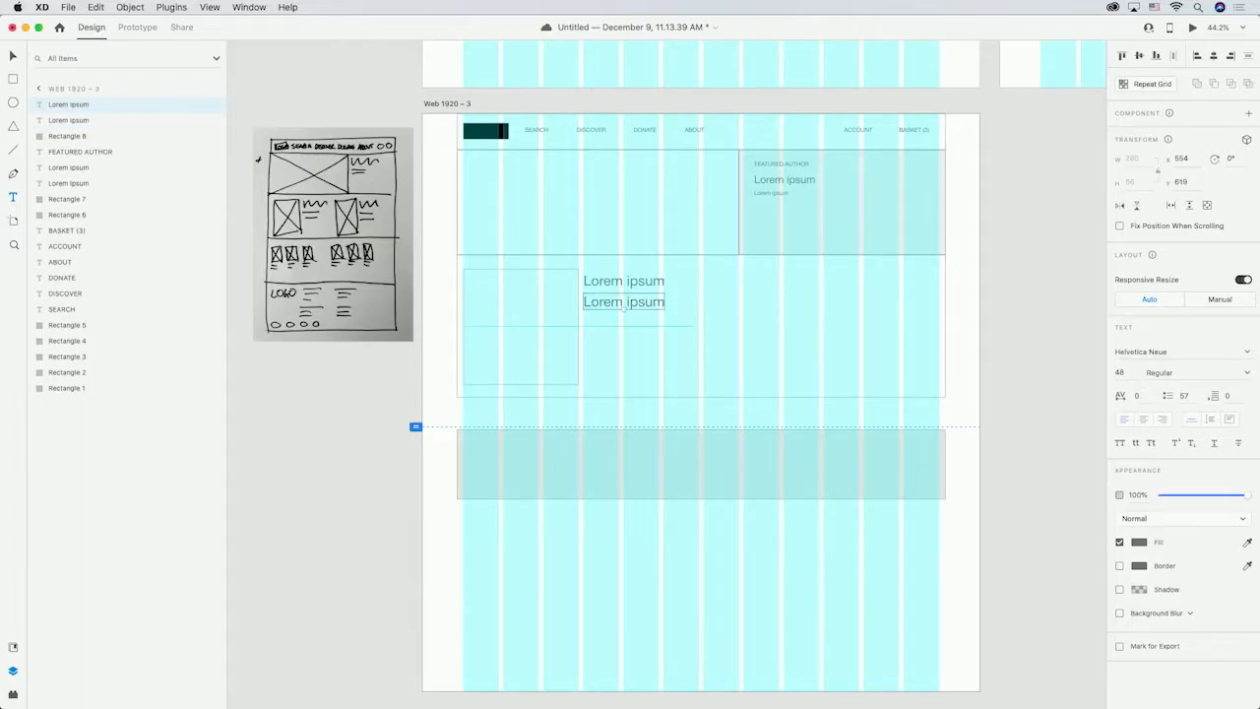
{"action": "left_click", "coordinate": [1123, 372]}
{"action": "type", "text": "20"}
{"action": "key", "text": "Return"}
Add another small "Lorem ipsum" line beneath the first one.
{"action": "left_click", "coordinate": [587, 316]}
{"action": "key", "text": "t"}
{"action": "left_click", "coordinate": [584, 314]}
{"action": "left_click_drag", "start_coordinate": [583, 313], "coordinate": [699, 376]}
{"action": "key", "text": "Escape"}
{"action": "left_click_drag", "start_coordinate": [597, 322], "coordinate": [597, 313]}
Turn the image box and its three text lines into a repeat grid extended to two columns across the section.
{"action": "left_click", "coordinate": [644, 354]}
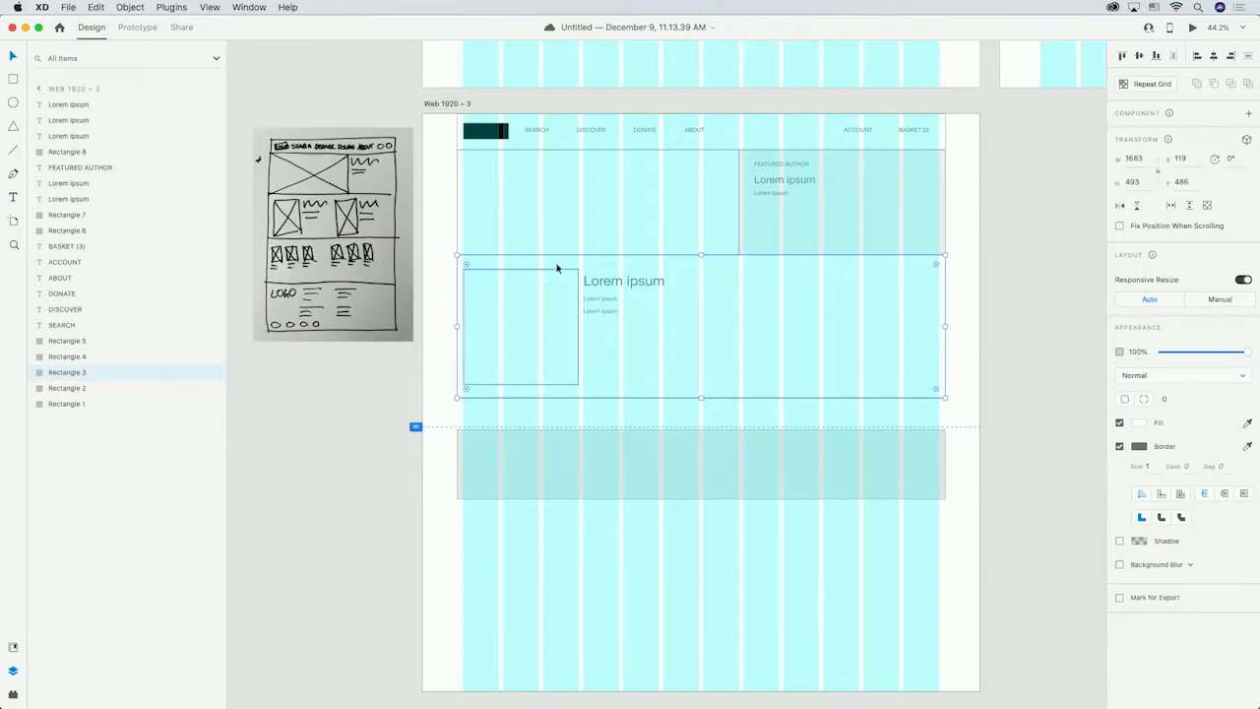
{"action": "left_click", "coordinate": [537, 312]}
{"action": "left_click", "coordinate": [591, 282], "text": "shift"}
{"action": "left_click", "coordinate": [599, 299], "text": "shift"}
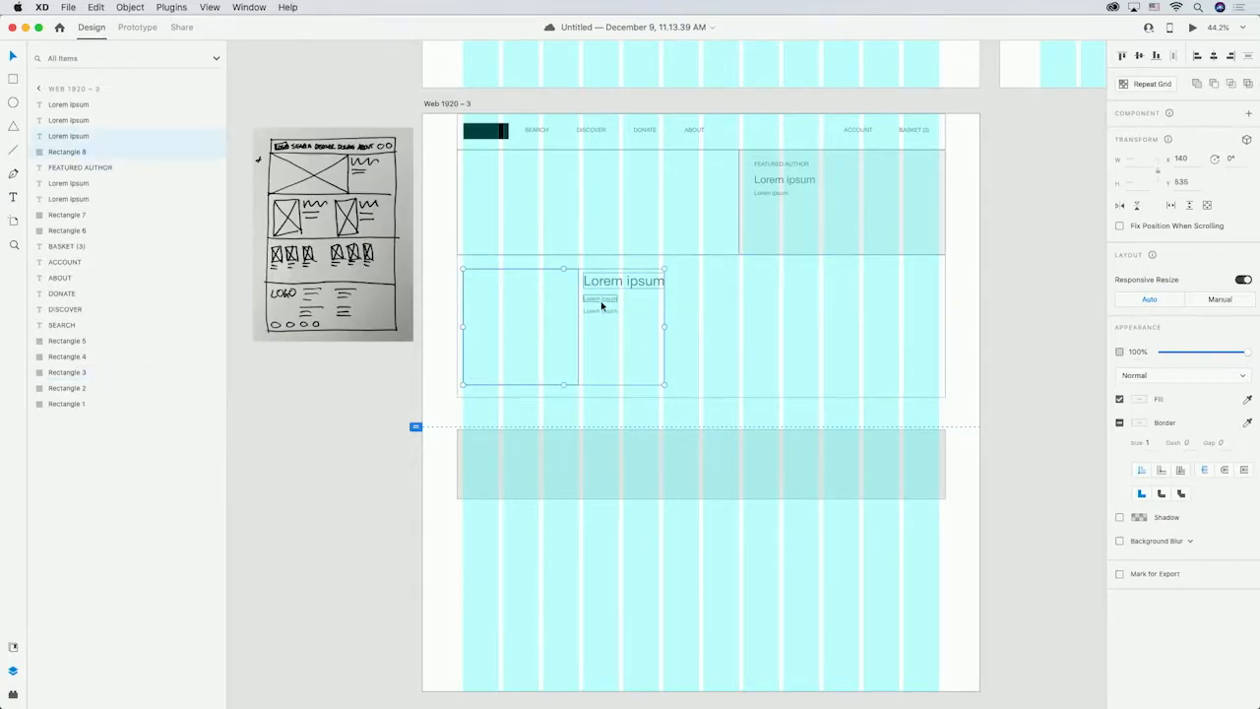
{"action": "left_click", "coordinate": [601, 311], "text": "shift"}
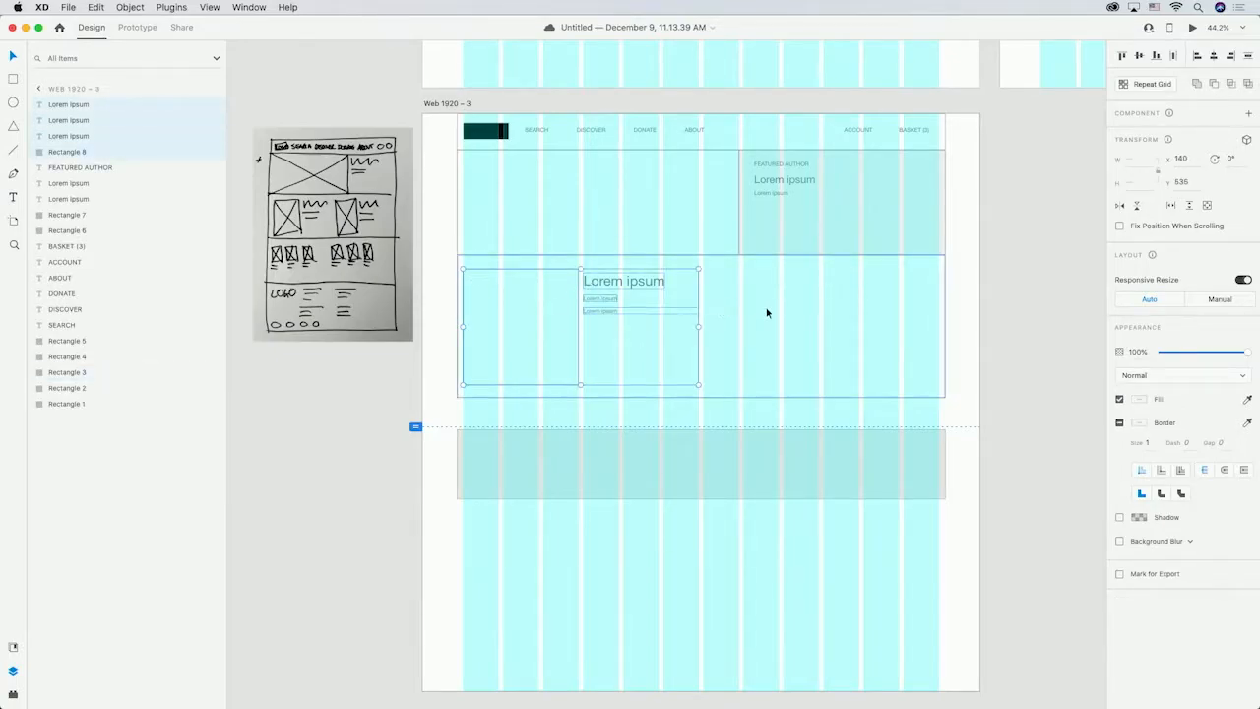
{"action": "left_click", "coordinate": [1165, 89]}
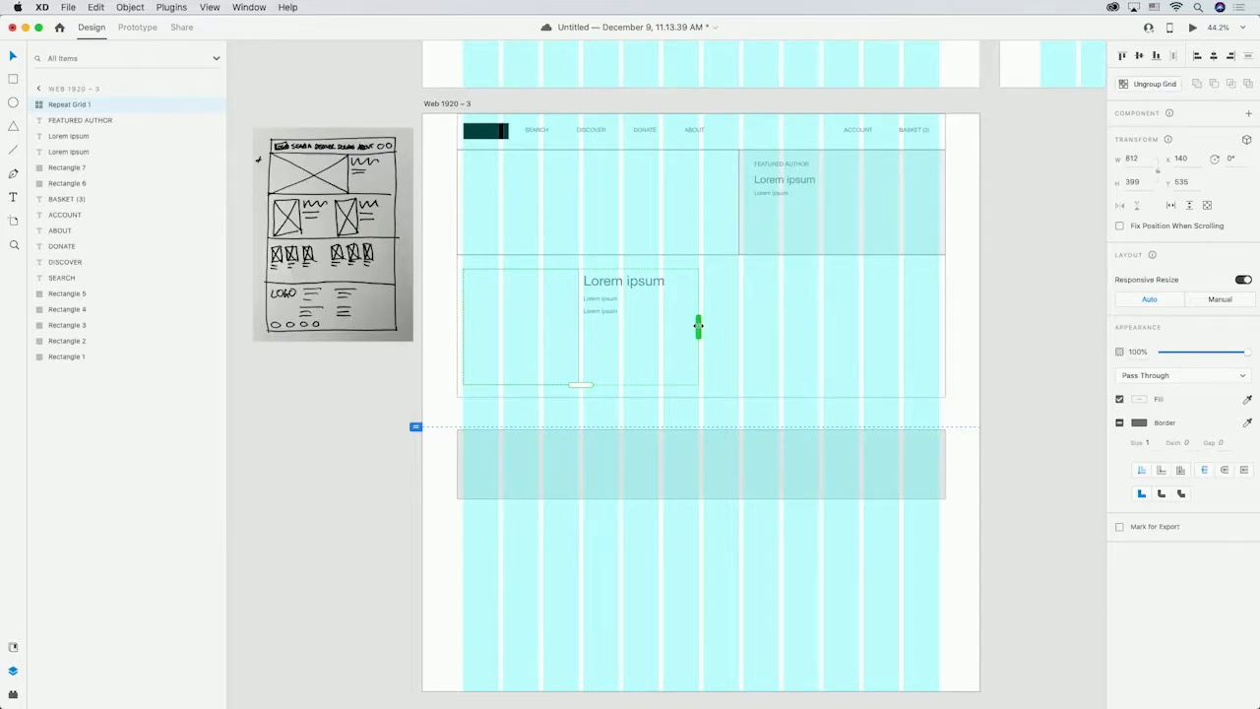
{"action": "left_click_drag", "start_coordinate": [698, 326], "coordinate": [937, 326]}
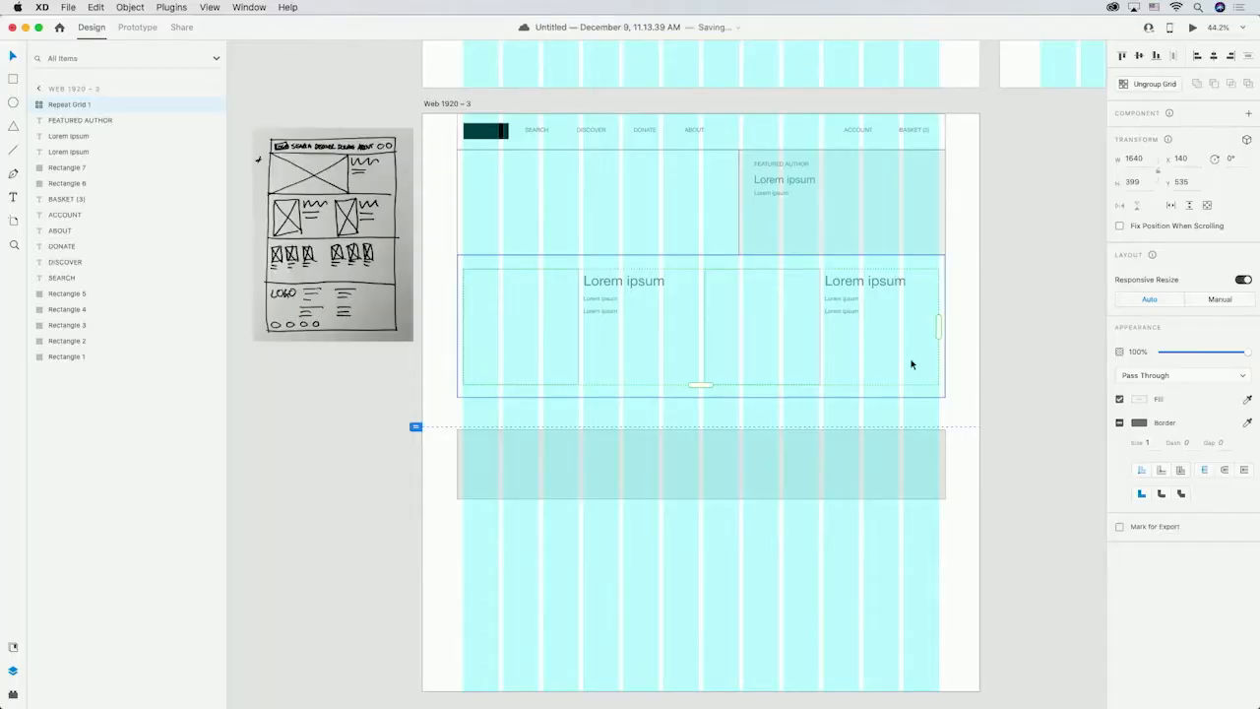
Resize the bottom rectangle to span the area directly below the middle section.
{"action": "left_click", "coordinate": [601, 459]}
{"action": "left_click_drag", "start_coordinate": [703, 427], "coordinate": [703, 398]}
{"action": "left_click_drag", "start_coordinate": [700, 498], "coordinate": [700, 527]}
Draw three small book-cover squares at the left of the bottom section.
{"action": "left_click", "coordinate": [13, 80]}
{"action": "mouse_move", "coordinate": [464, 433]}
{"action": "left_mouse_down"}
{"action": "mouse_move", "coordinate": [499, 481]}
{"action": "mouse_move", "coordinate": [502, 433]}
{"action": "left_mouse_up"}
{"action": "left_click_drag", "start_coordinate": [547, 480], "coordinate": [581, 433]}
Add two small "Lorem ipsum" caption lines under the first book square.
{"action": "left_click", "coordinate": [13, 197]}
{"action": "left_click", "coordinate": [466, 494]}
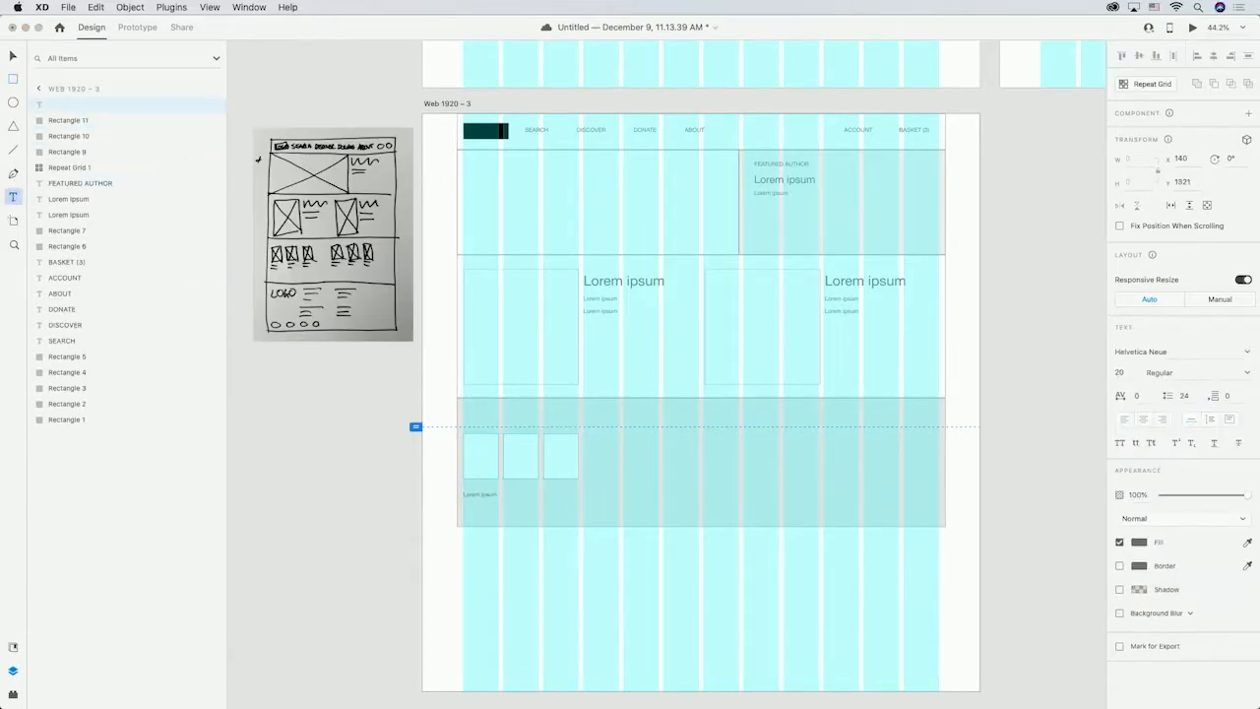
{"action": "key", "text": "Escape"}
{"action": "left_click_drag", "start_coordinate": [490, 497], "coordinate": [491, 489]}
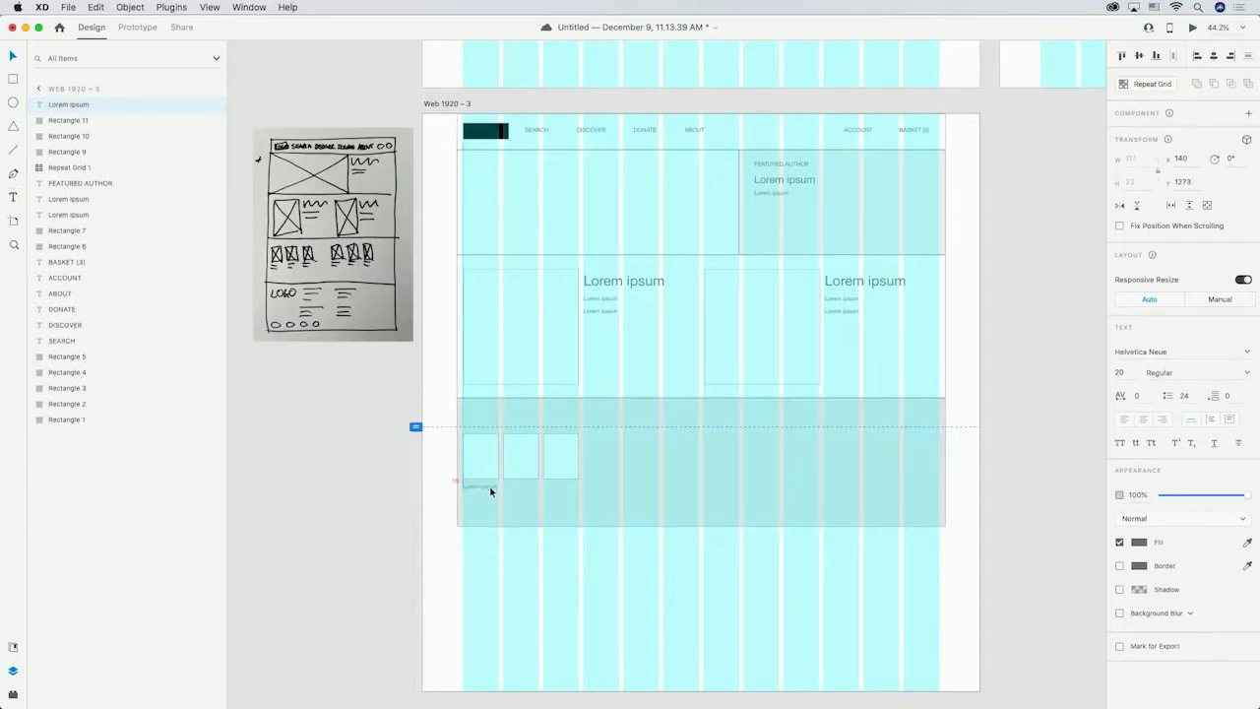
{"action": "key", "text": "t"}
{"action": "left_click", "coordinate": [463, 500]}
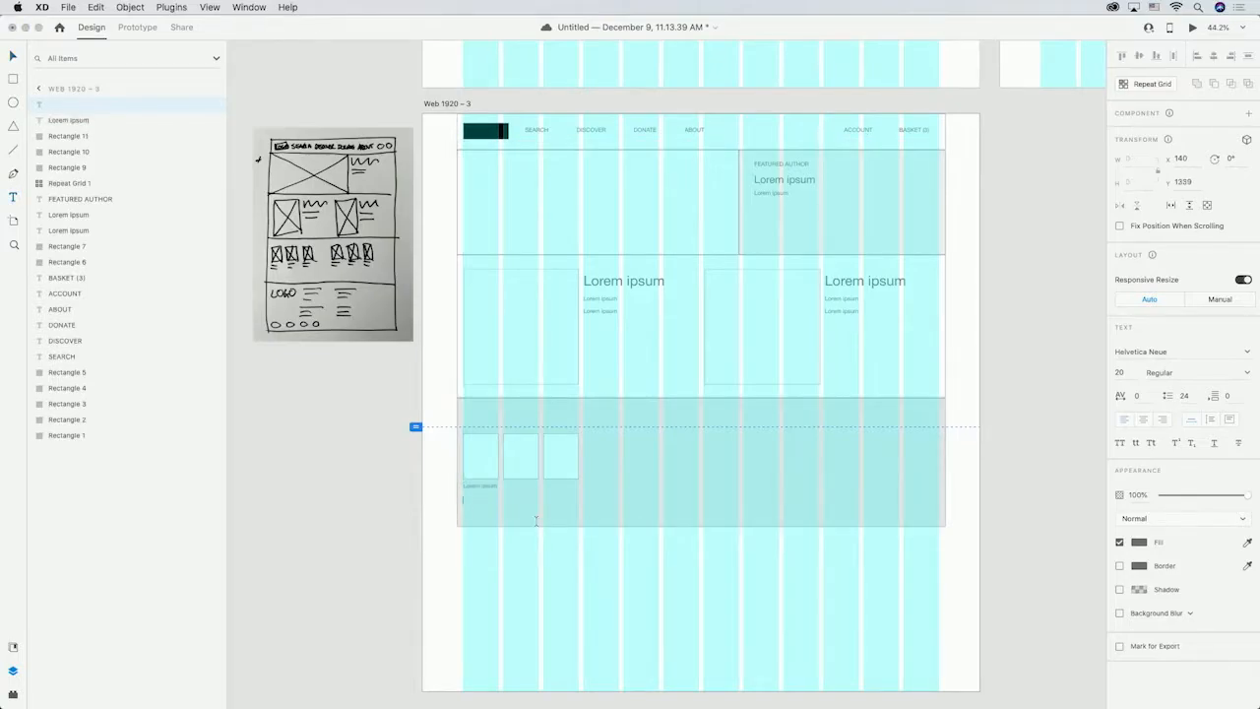
{"action": "key", "text": "Escape"}
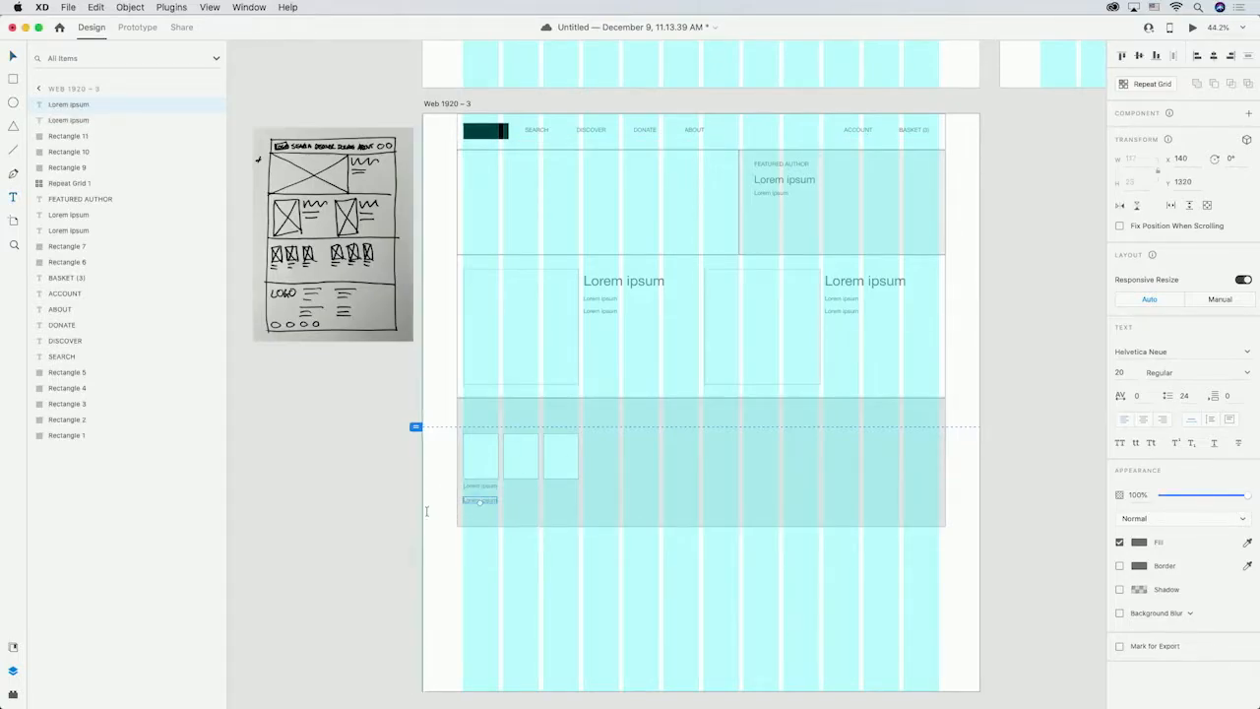
Duplicate the caption lines under the other two book squares.
{"action": "left_click_drag", "start_coordinate": [491, 501], "coordinate": [562, 489]}
{"action": "left_click", "coordinate": [490, 487], "text": "shift"}
{"action": "key", "text": "super+d"}
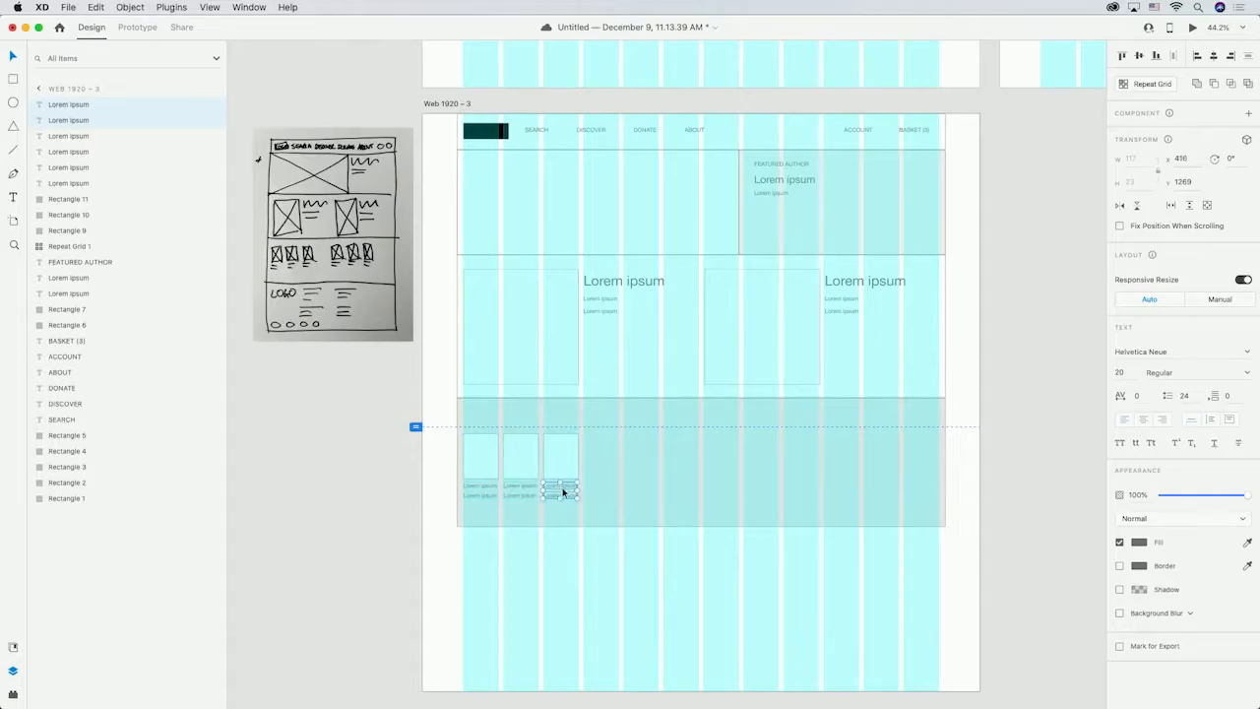
Add a "FEATURED BOOKS" label above the book squares.
{"action": "key", "text": "t"}
{"action": "left_click", "coordinate": [463, 421]}
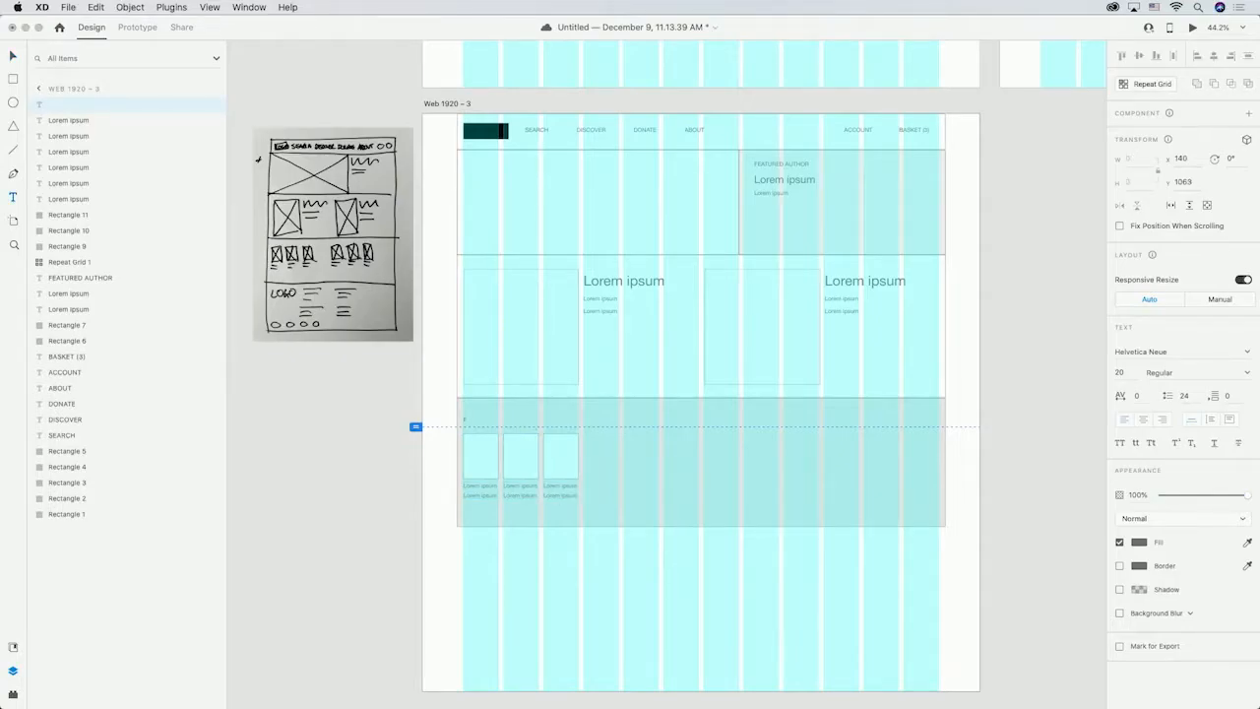
{"action": "key", "text": "Escape"}
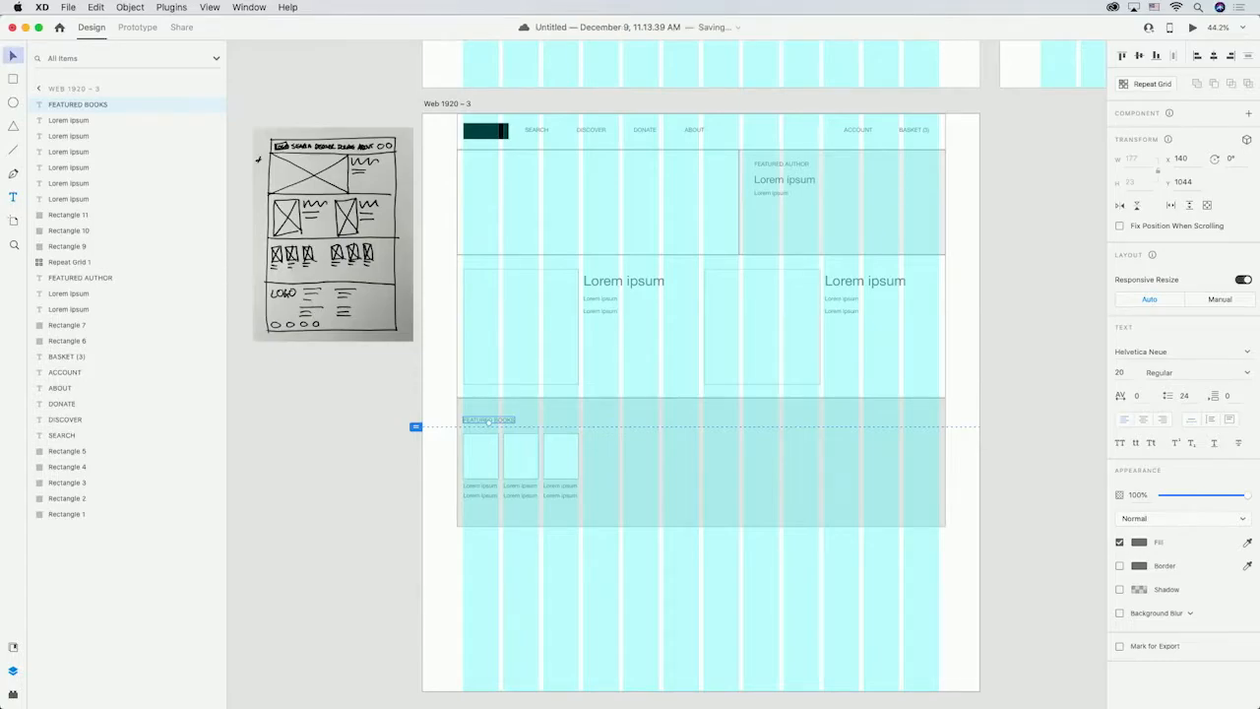
Select the three book squares with their captions and convert them into a repeat grid.
{"action": "double_click", "coordinate": [483, 456]}
{"action": "left_click", "coordinate": [558, 461], "text": "shift"}
{"action": "left_click", "coordinate": [558, 487], "text": "shift"}
{"action": "left_click", "coordinate": [557, 495], "text": "shift"}
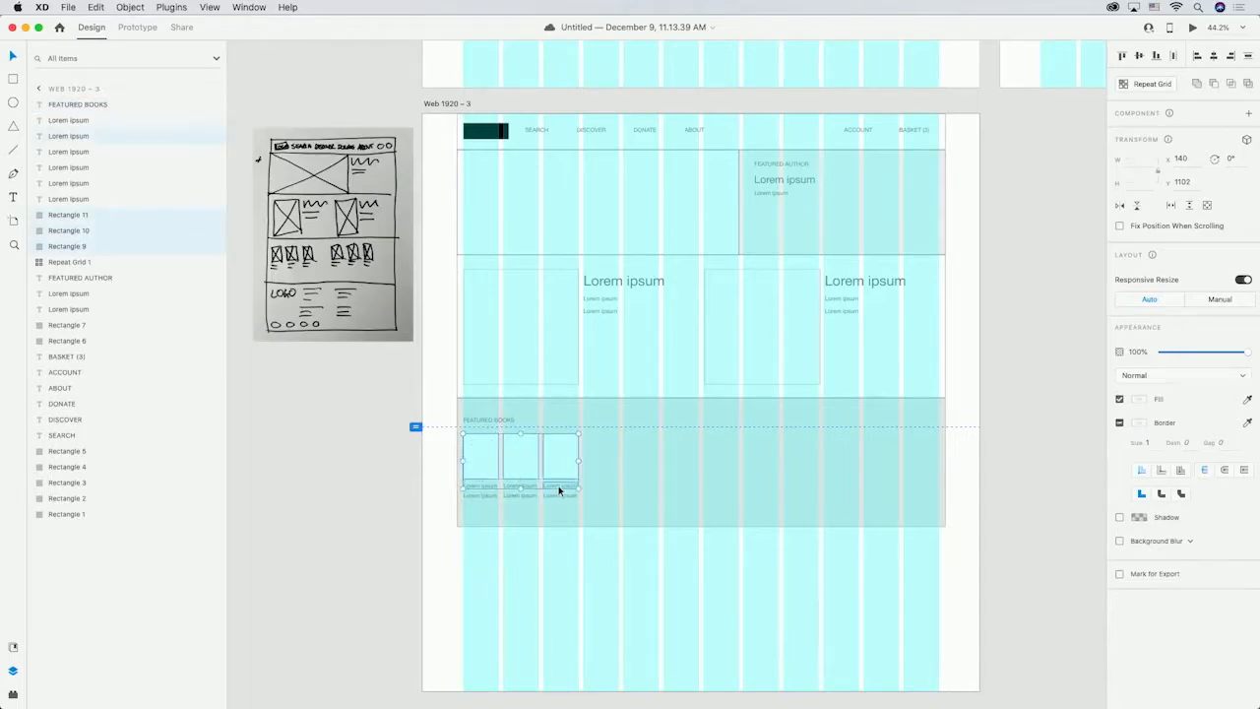
{"action": "left_click", "coordinate": [533, 487], "text": "shift"}
{"action": "left_click", "coordinate": [532, 495], "text": "shift"}
{"action": "left_click", "coordinate": [474, 495], "text": "shift"}
{"action": "left_click", "coordinate": [475, 487], "text": "shift"}
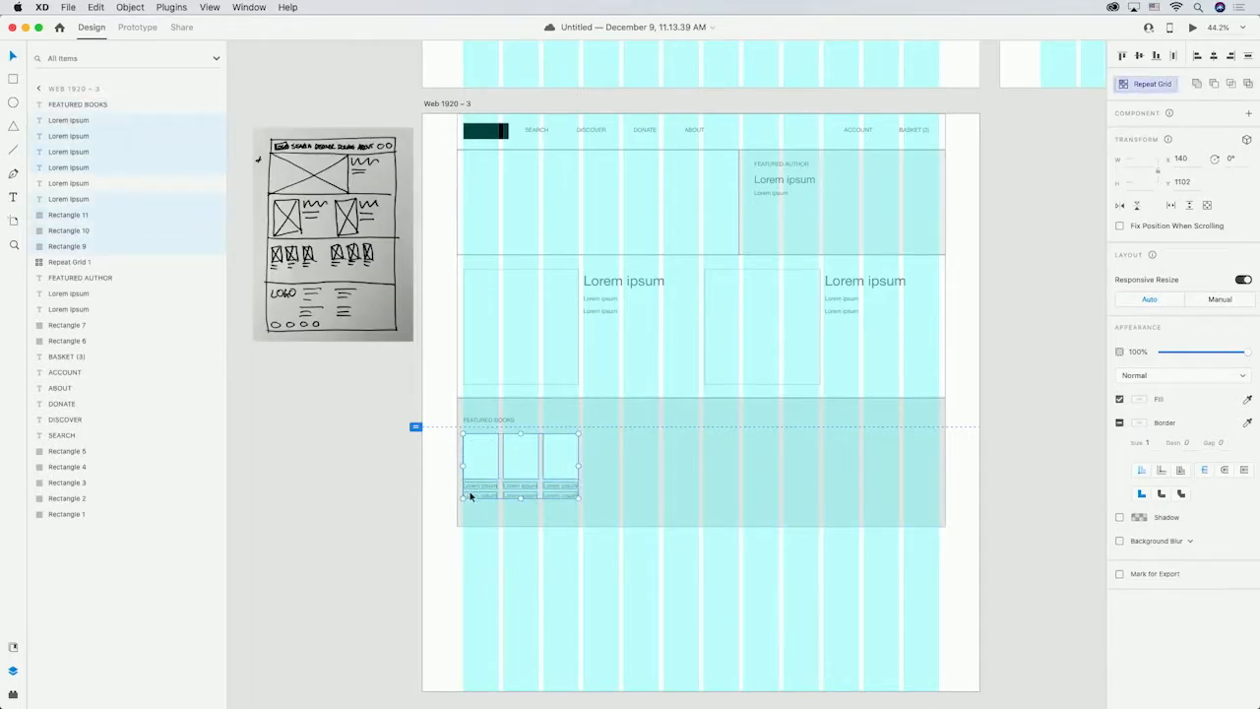
{"action": "left_click", "coordinate": [1153, 87]}
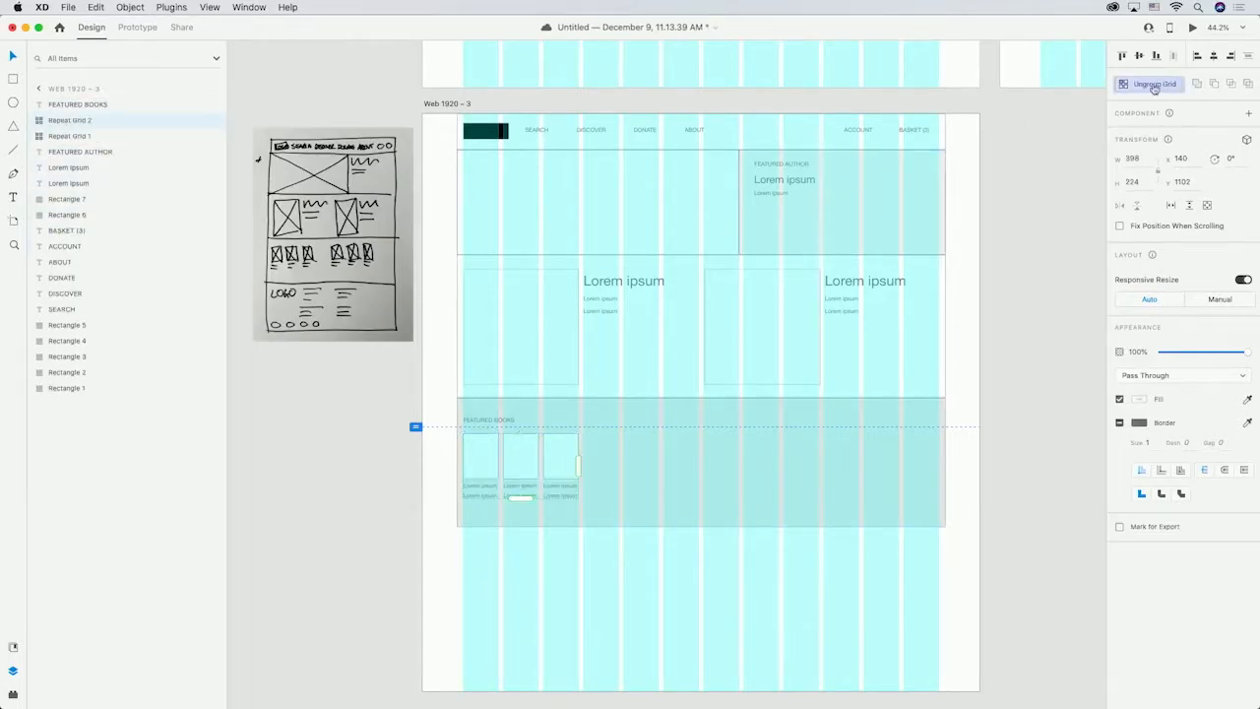
Extend the book repeat grid across the section and widen the gap between the groups.
{"action": "left_click_drag", "start_coordinate": [577, 465], "coordinate": [947, 459]}
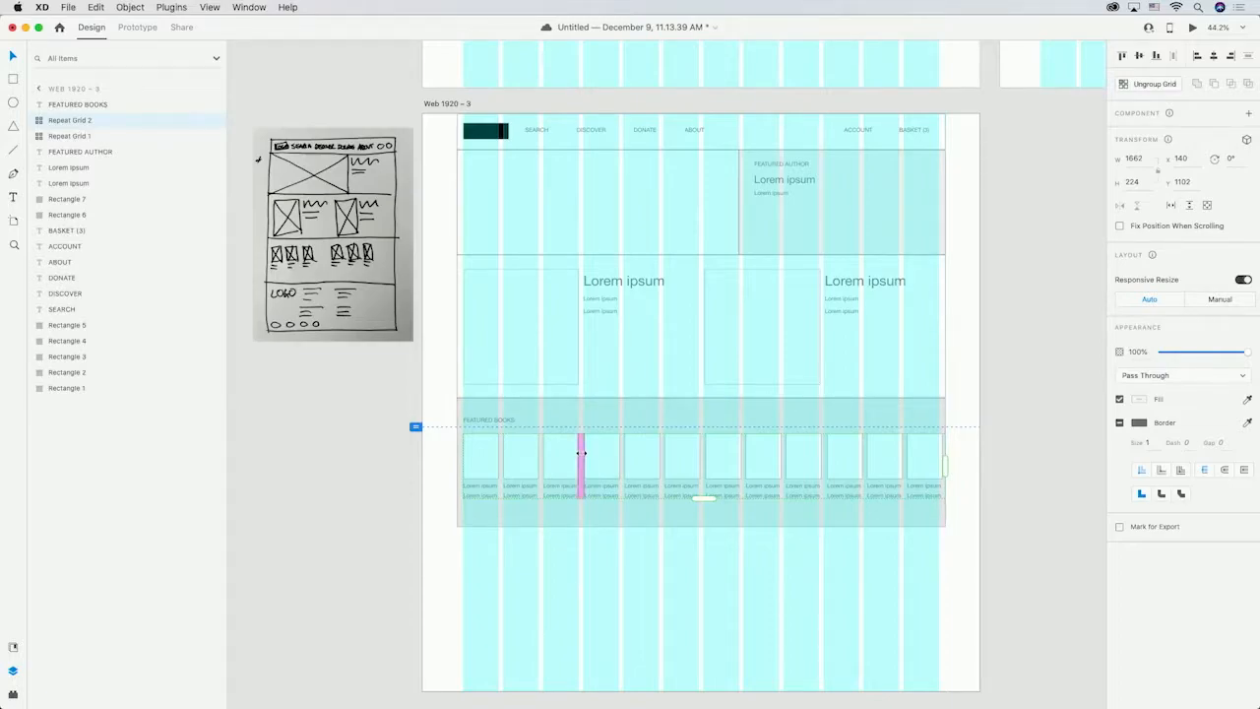
{"action": "left_click_drag", "start_coordinate": [581, 456], "coordinate": [641, 456]}
{"action": "left_click", "coordinate": [987, 338]}
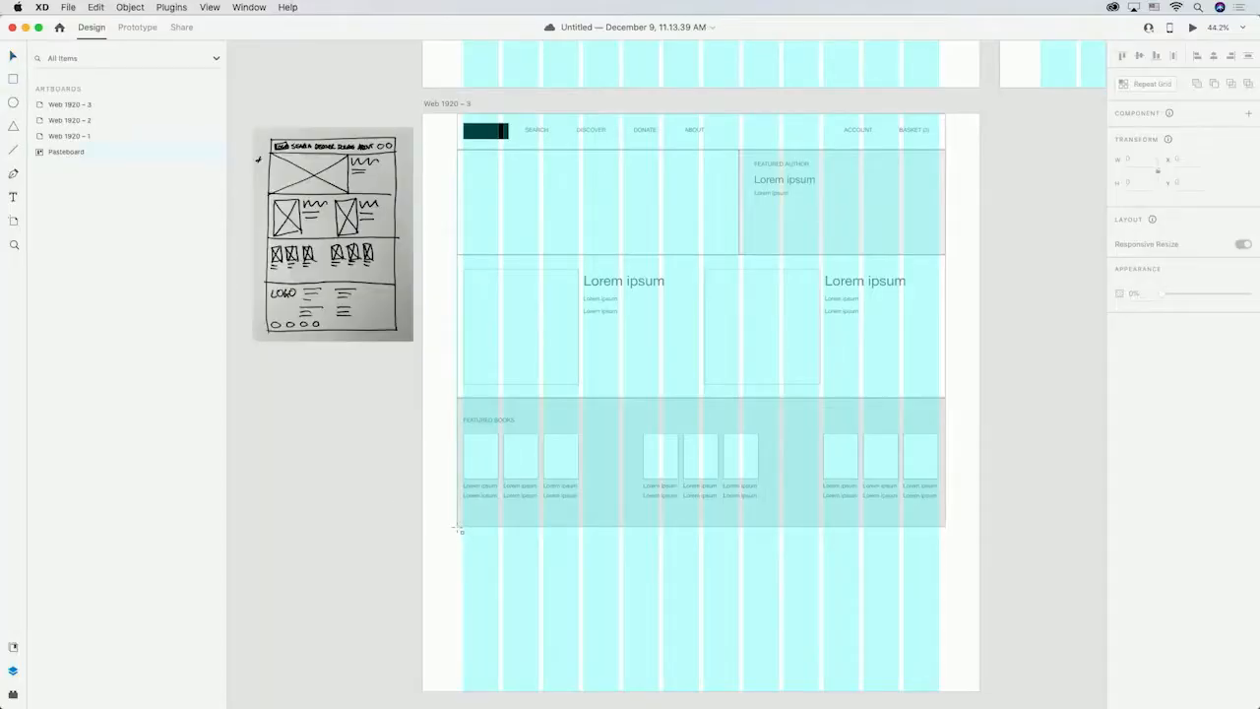
Draw a footer rectangle about 1683 × 431 px below the featured books section.
{"action": "left_click_drag", "start_coordinate": [459, 530], "coordinate": [945, 651]}
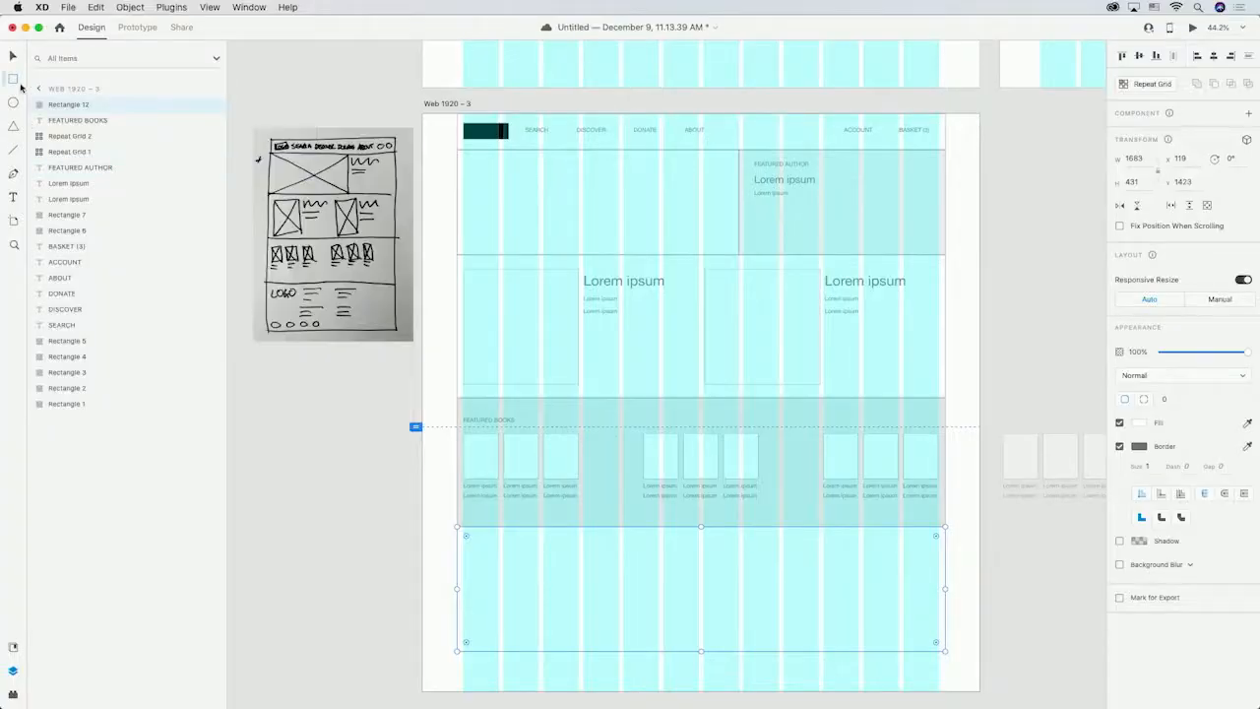
{"action": "left_click", "coordinate": [13, 79]}
Draw a logo box about 177 × 71 px in the footer's top-left and fill it with a dark color.
{"action": "left_click_drag", "start_coordinate": [461, 537], "coordinate": [516, 558]}
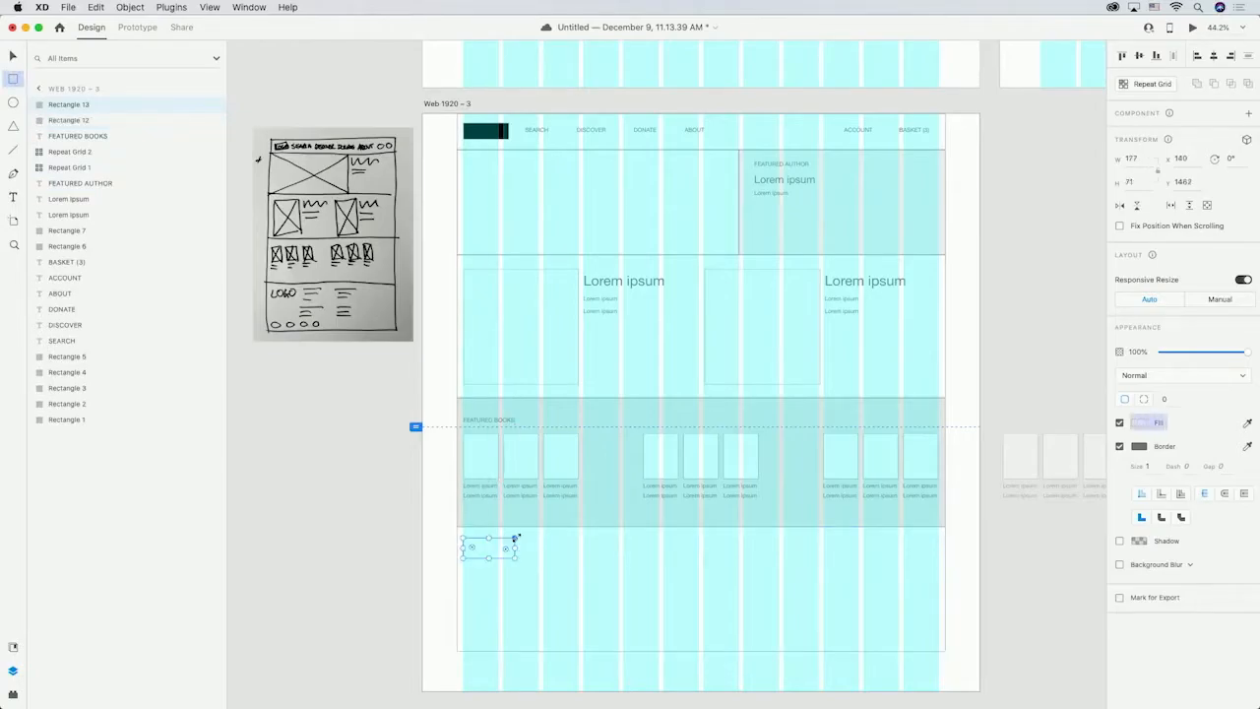
{"action": "left_click", "coordinate": [1140, 423]}
{"action": "left_click", "coordinate": [995, 448]}
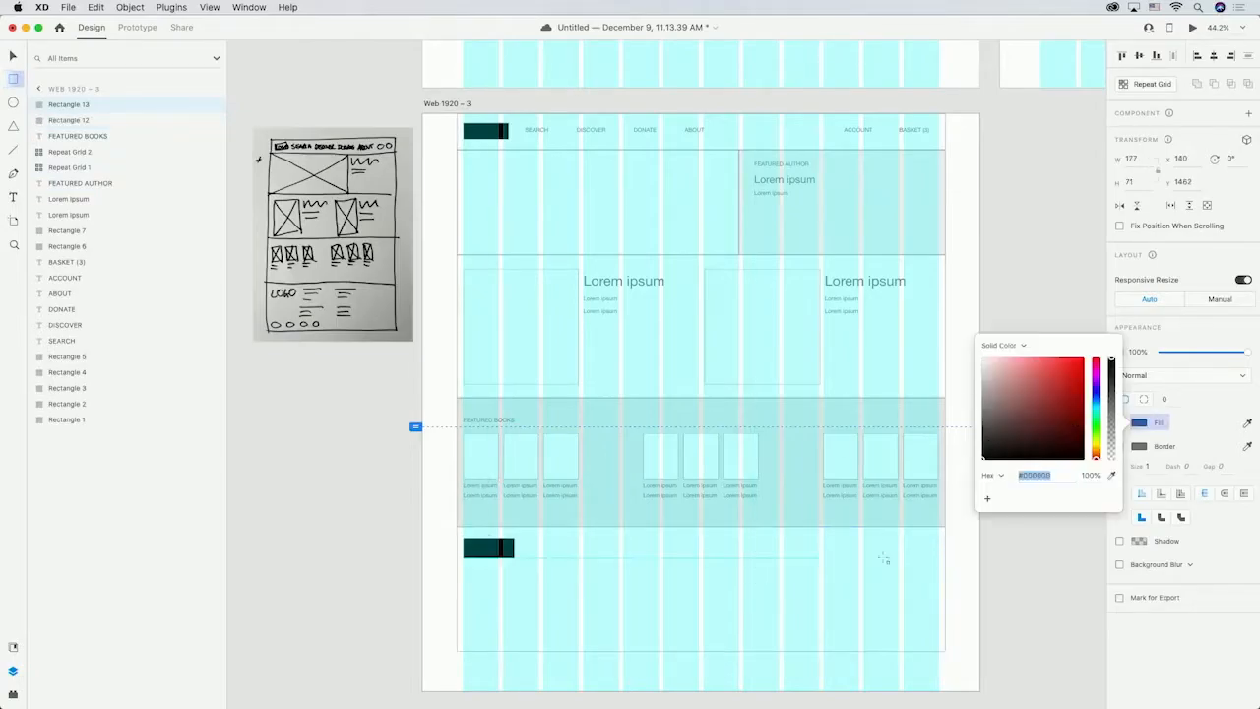
{"action": "left_click", "coordinate": [964, 560]}
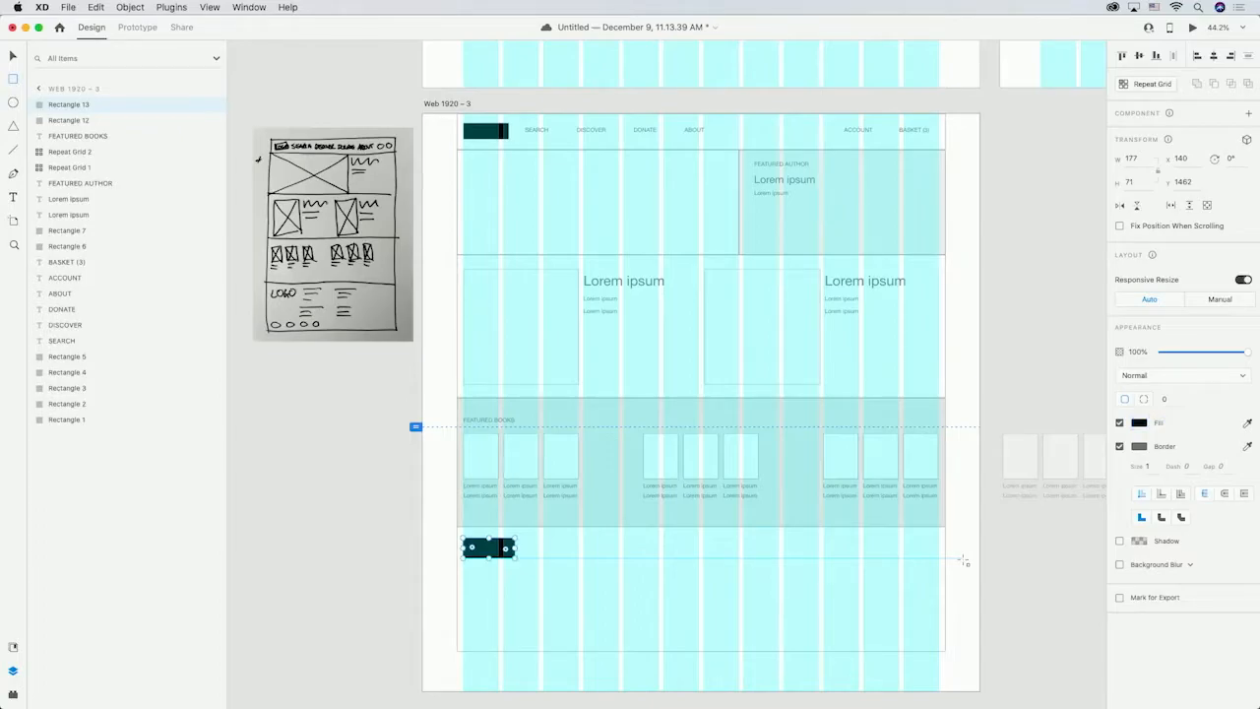
Draw four small icon squares along the footer's bottom and add two "Lorem ipsum" text lines beside the logo.
{"action": "mouse_move", "coordinate": [464, 641]}
{"action": "left_mouse_down"}
{"action": "mouse_move", "coordinate": [486, 617]}
{"action": "mouse_move", "coordinate": [580, 640]}
{"action": "left_mouse_up"}
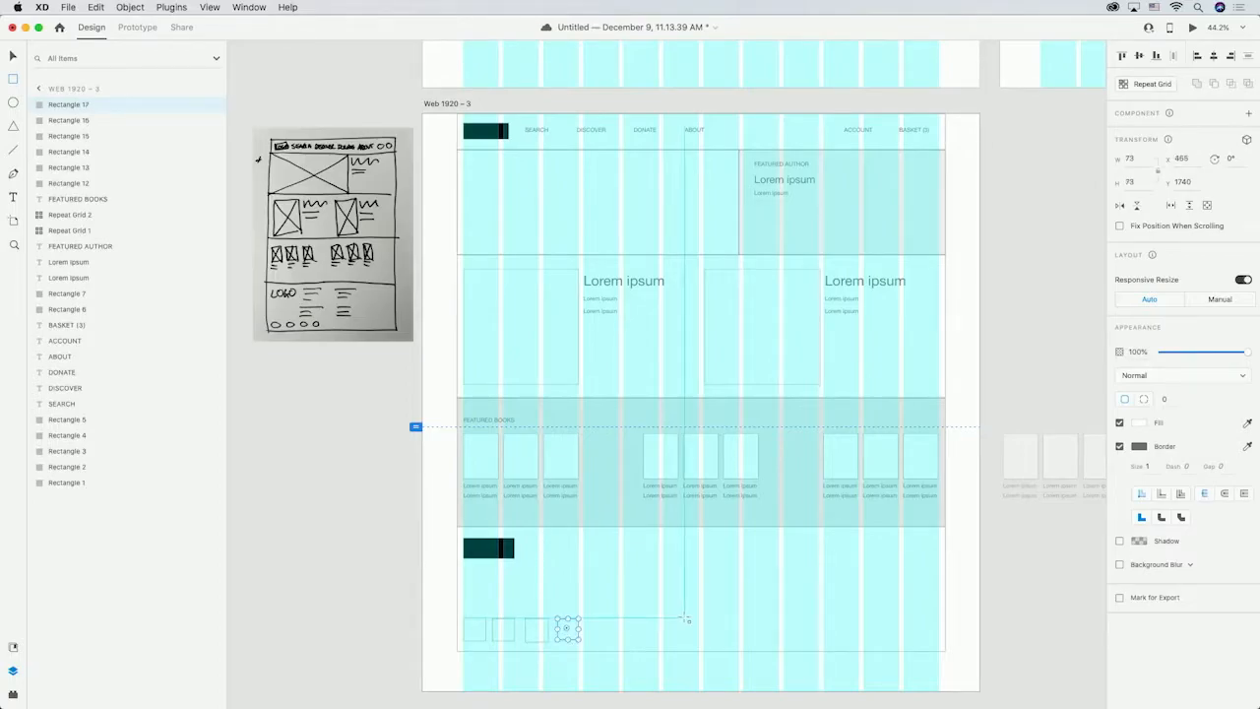
{"action": "key", "text": "t"}
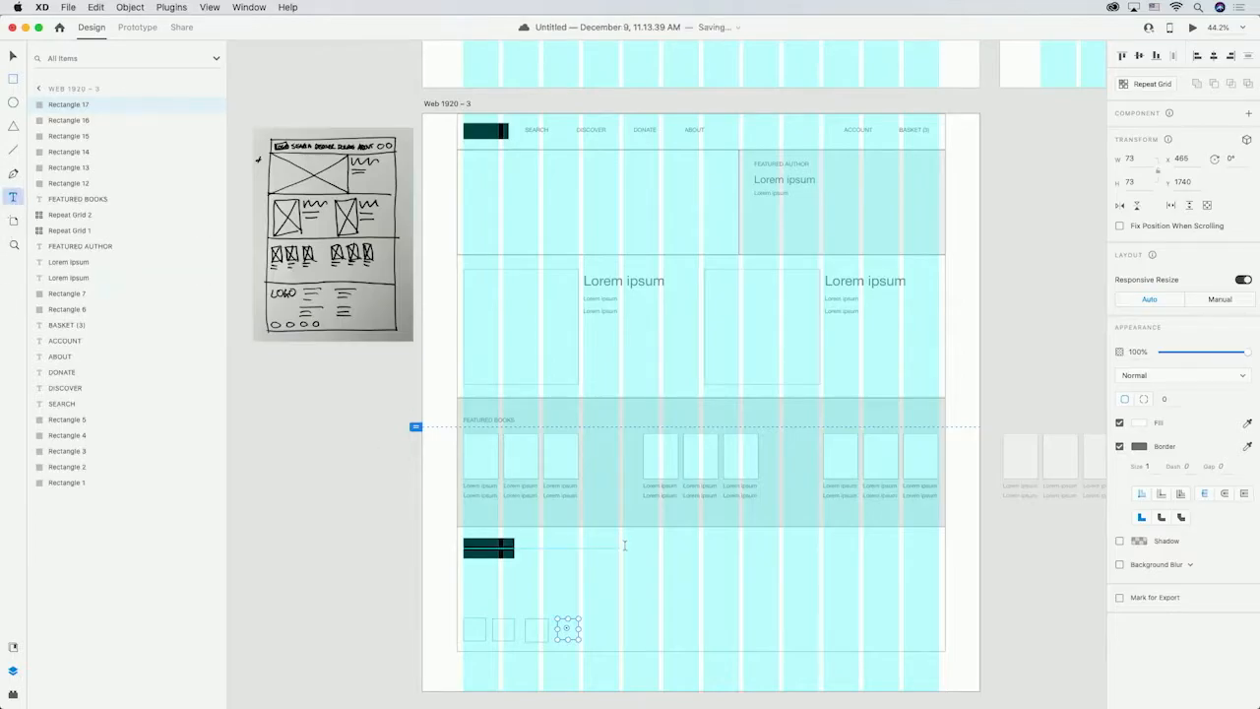
{"action": "left_click", "coordinate": [622, 546]}
{"action": "type", "text": "Lorem ipsum"}
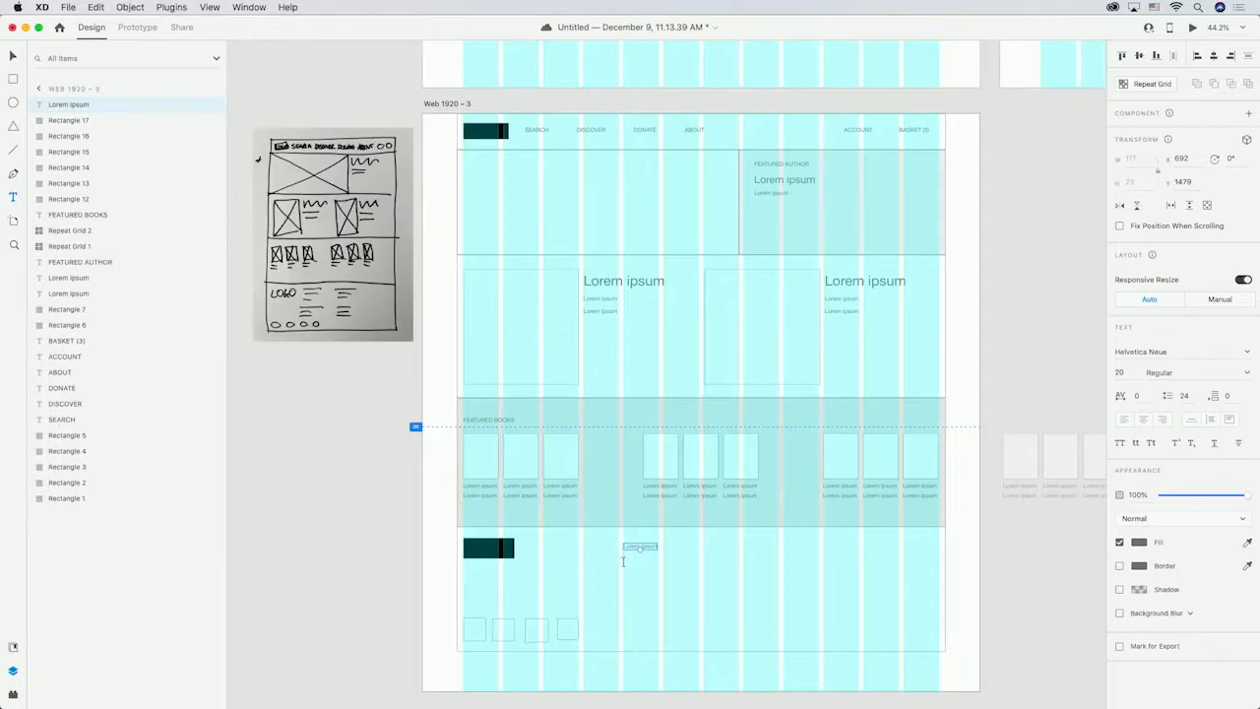
{"action": "left_click", "coordinate": [622, 563]}
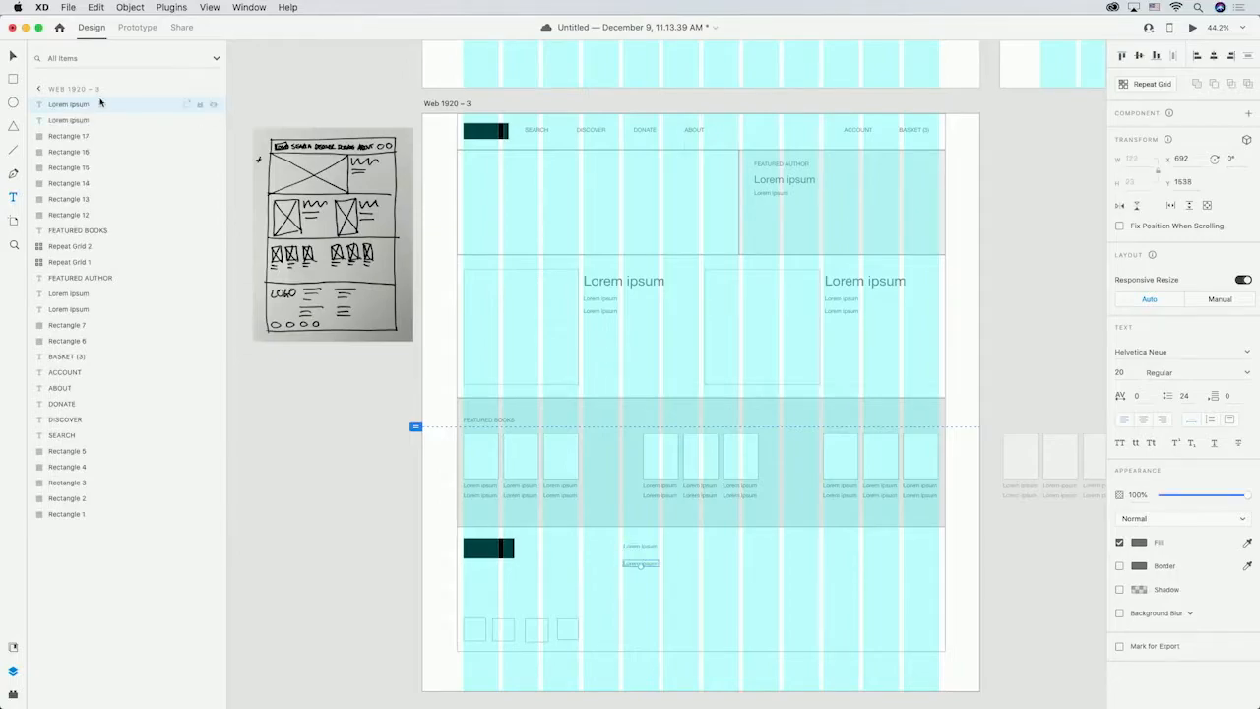
{"action": "left_click", "coordinate": [358, 454]}
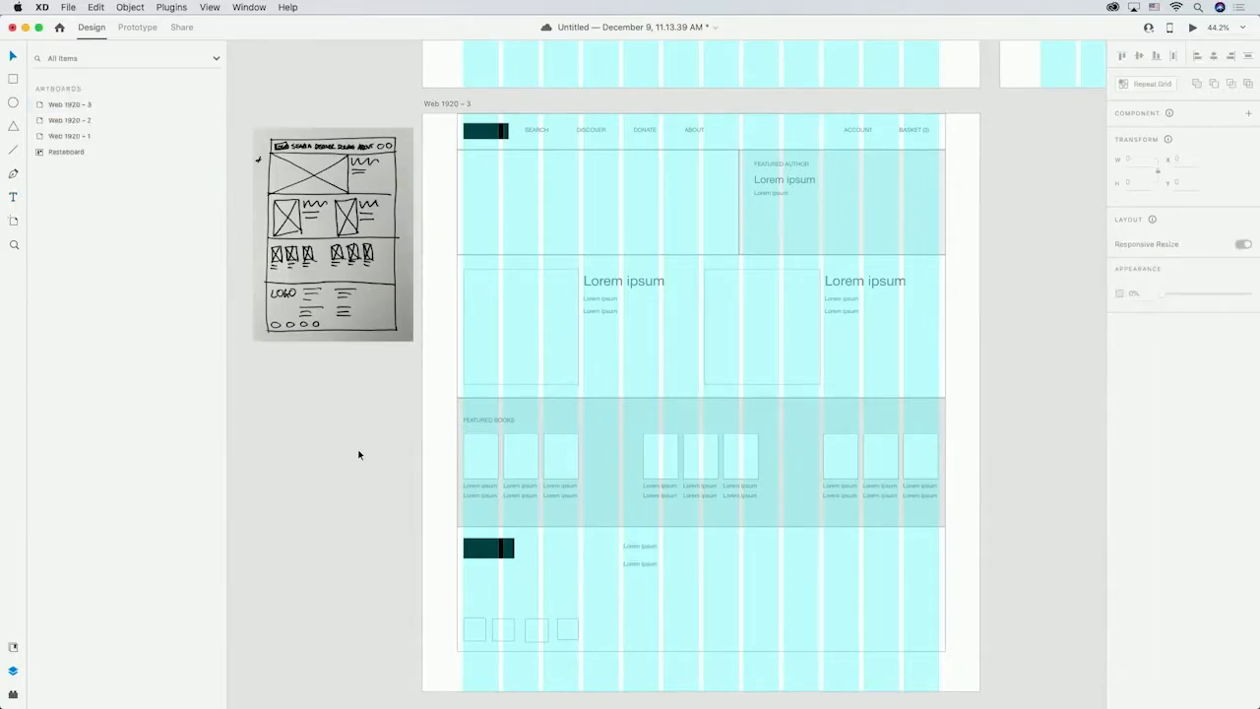
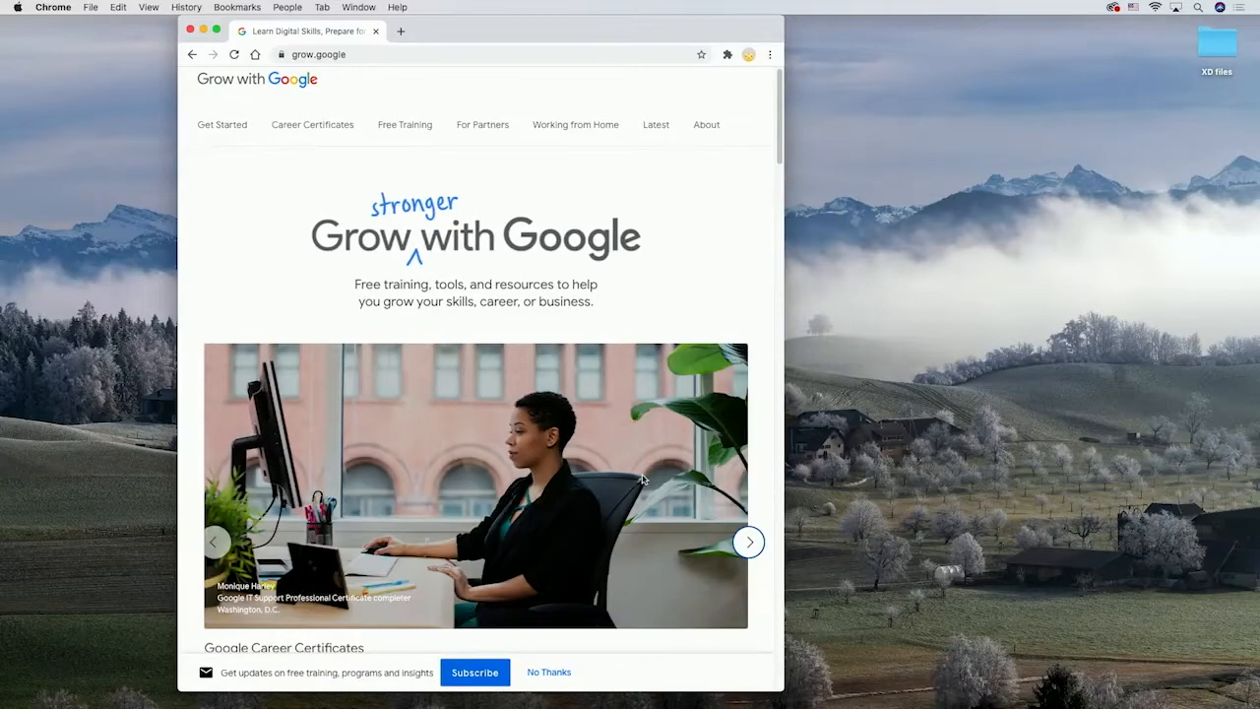
{"action": "scroll", "coordinate": [642, 474], "scroll_direction": "up", "scroll_amount": 3}
{"action": "scroll", "coordinate": [642, 474], "scroll_direction": "up", "scroll_amount": 1}
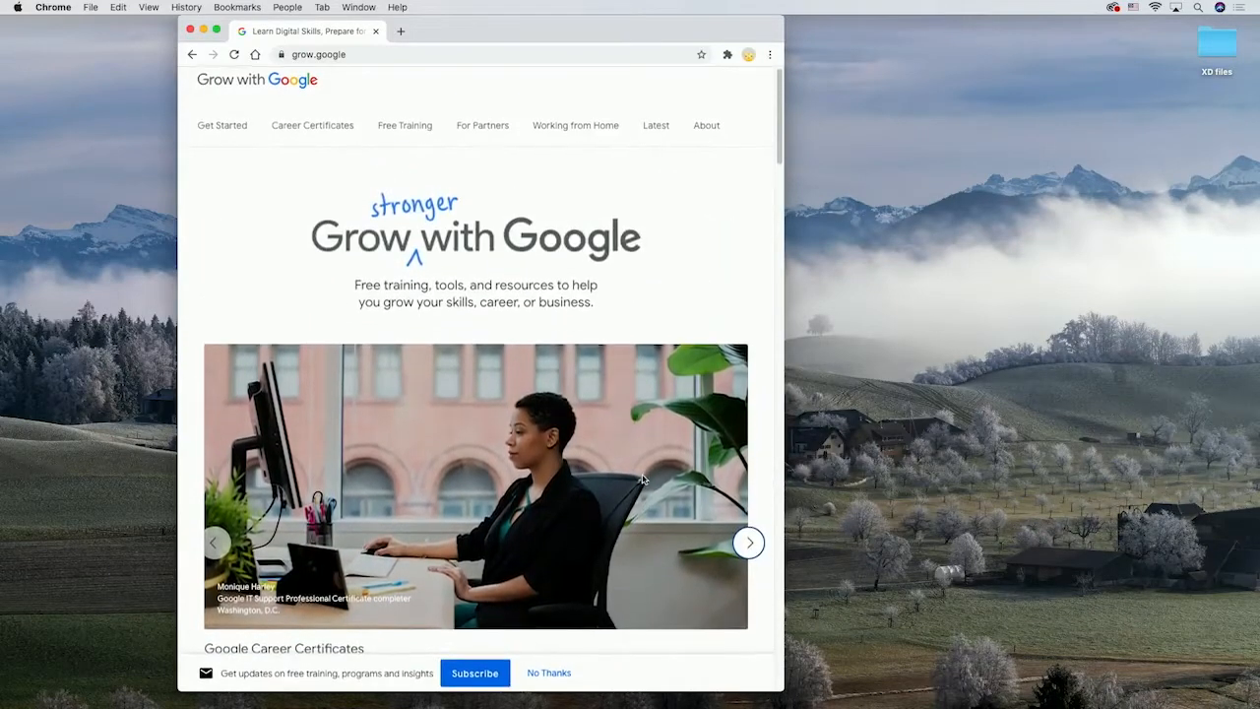
{"action": "left_click", "coordinate": [940, 338]}
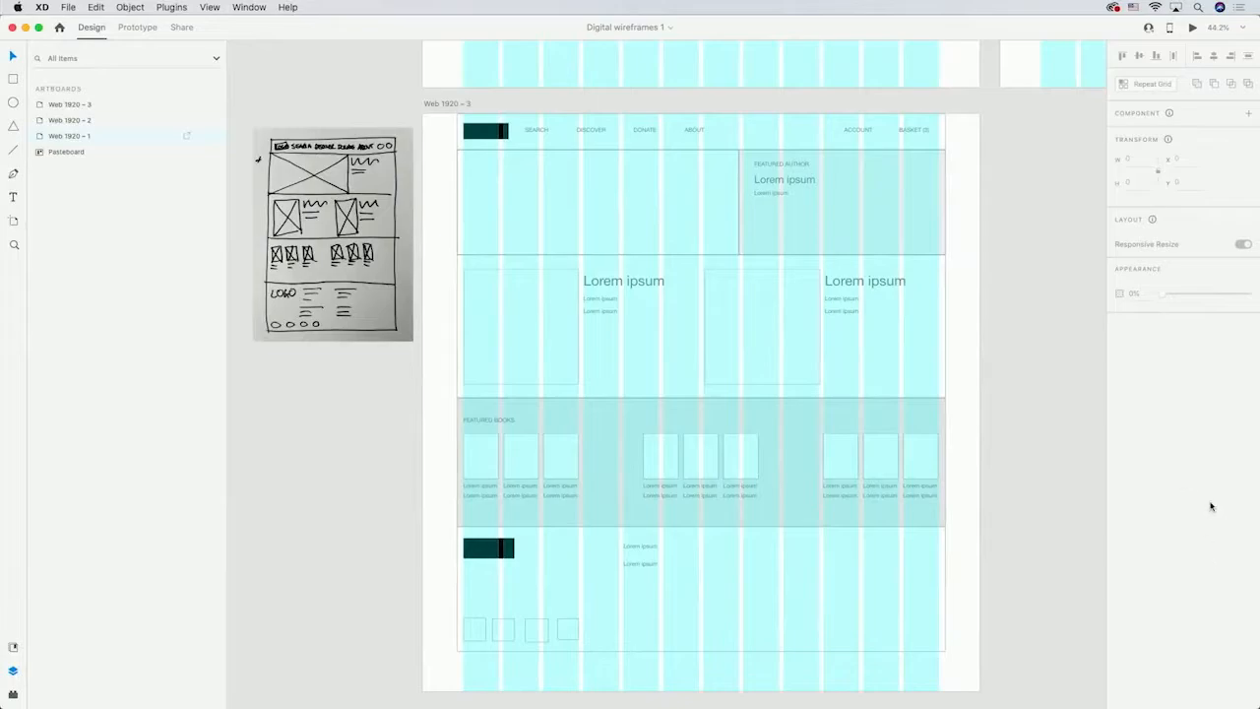
Add a Google Pixel 4, 4XL artboard beside the desktop artboards and extend its height downward.
{"action": "left_click_drag", "start_coordinate": [1065, 303], "coordinate": [692, 307]}
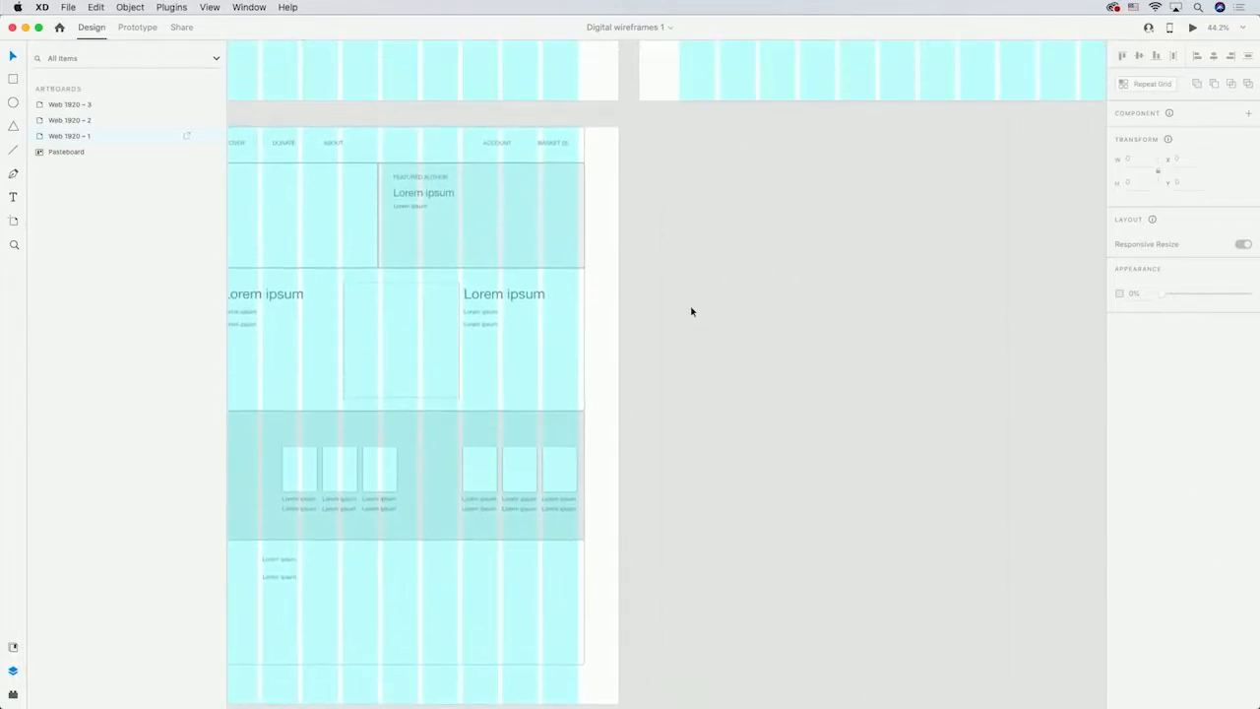
{"action": "left_click", "coordinate": [12, 222]}
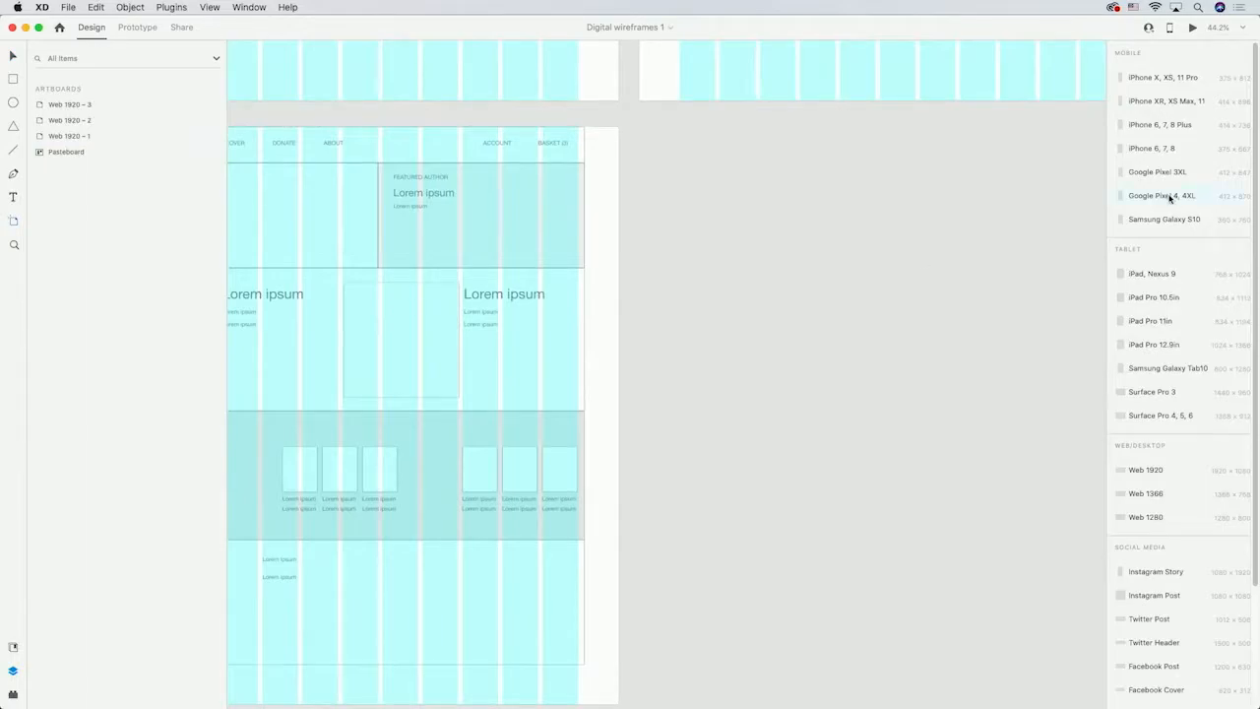
{"action": "left_click", "coordinate": [1169, 198]}
{"action": "left_click_drag", "start_coordinate": [512, 320], "coordinate": [847, 132]}
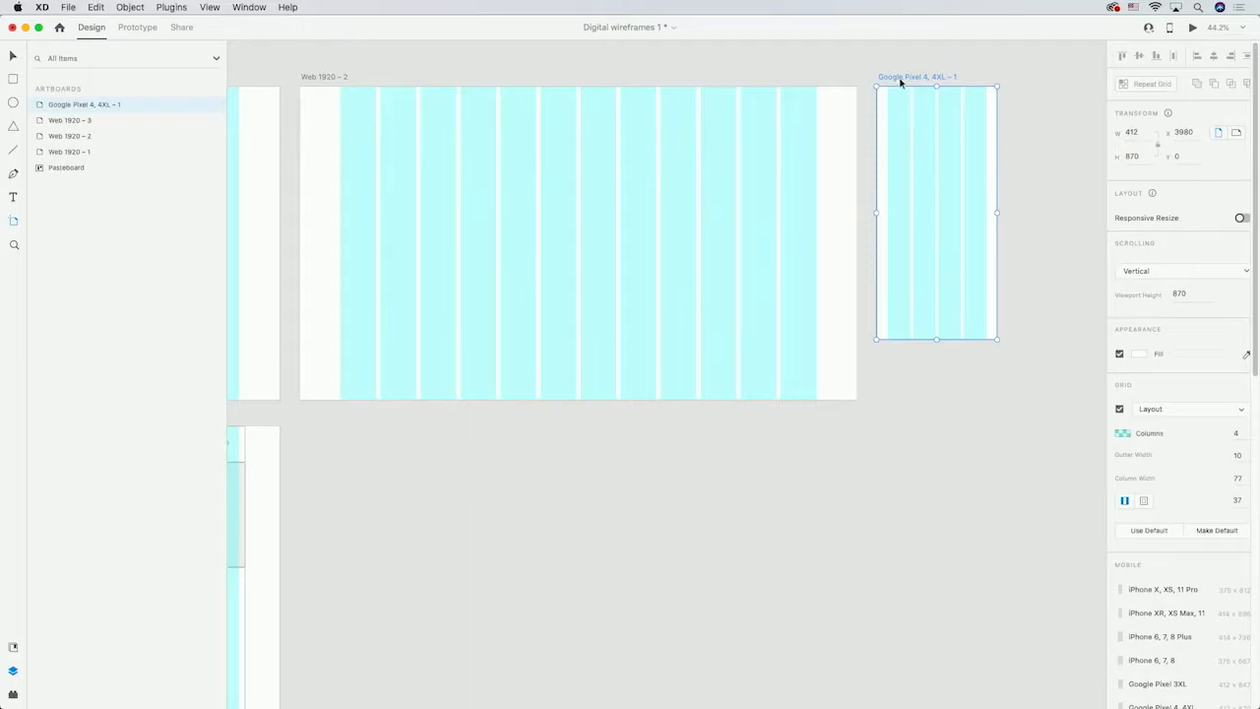
{"action": "left_click_drag", "start_coordinate": [926, 76], "coordinate": [850, 121]}
{"action": "left_click_drag", "start_coordinate": [845, 347], "coordinate": [862, 672]}
{"action": "left_click", "coordinate": [945, 115]}
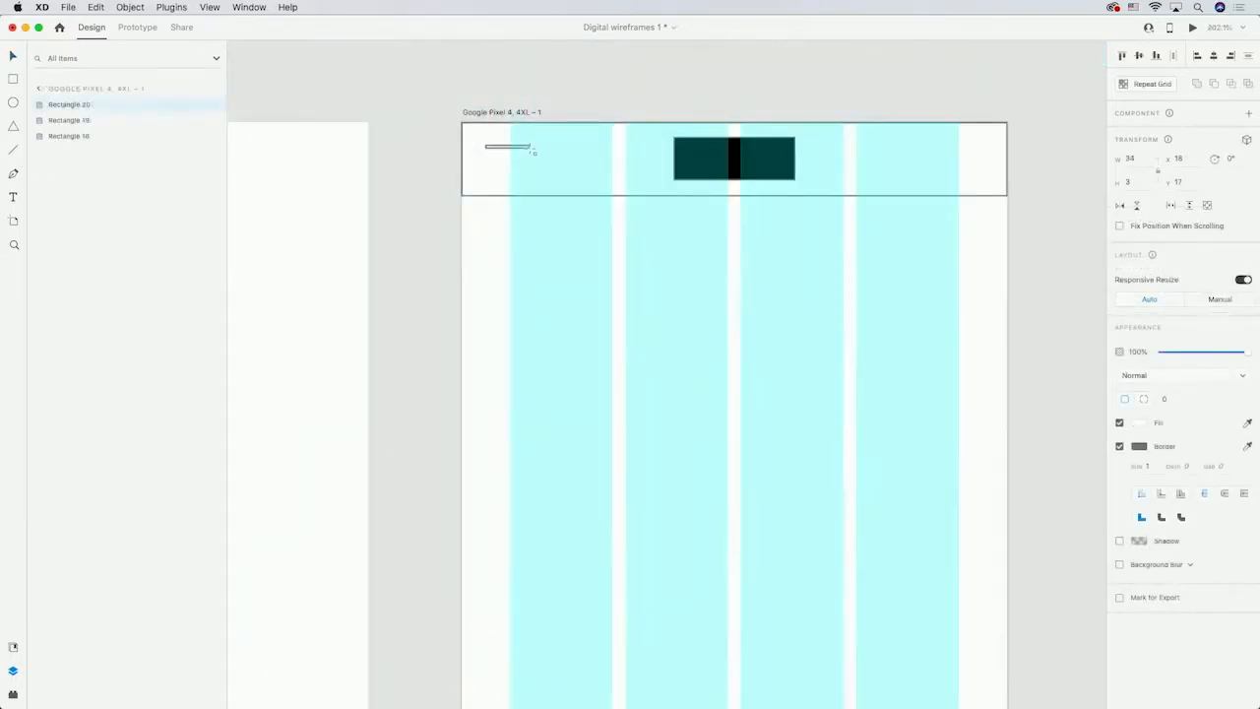
Turn the small line in the mobile header into a repeat grid of three lines forming a hamburger menu icon.
{"action": "left_click", "coordinate": [1147, 86]}
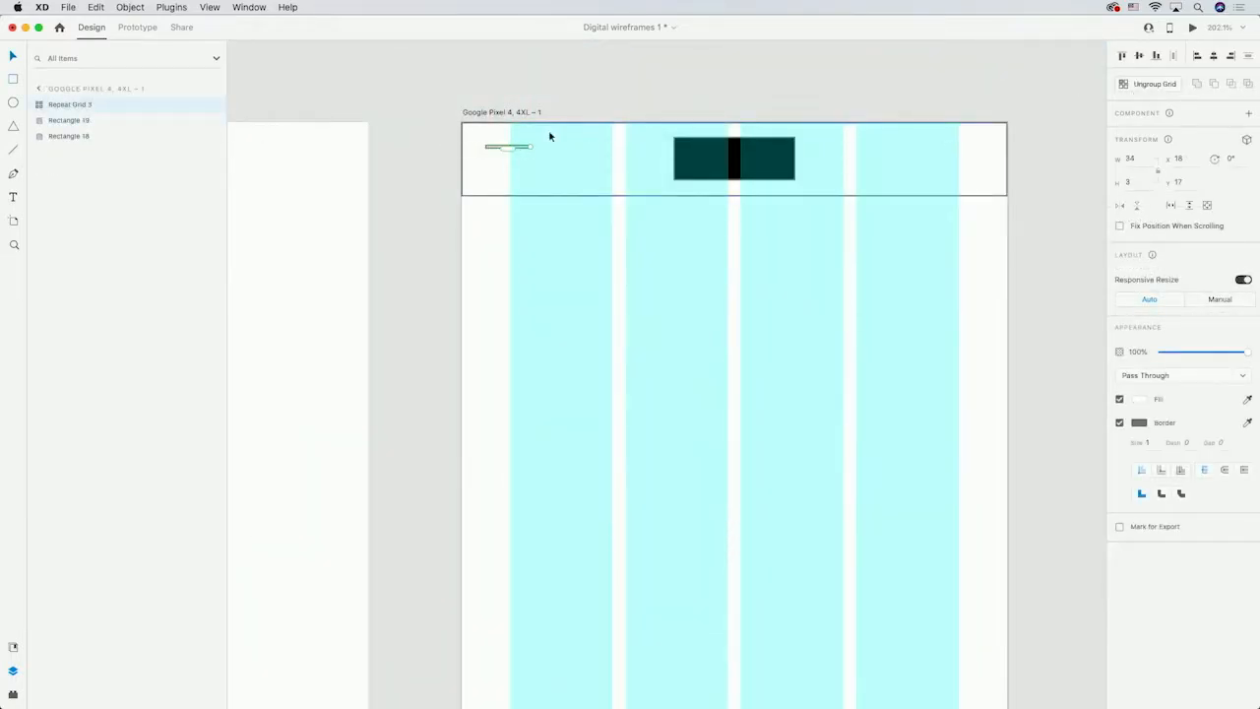
{"action": "left_click_drag", "start_coordinate": [509, 147], "coordinate": [508, 174]}
{"action": "left_click", "coordinate": [436, 113]}
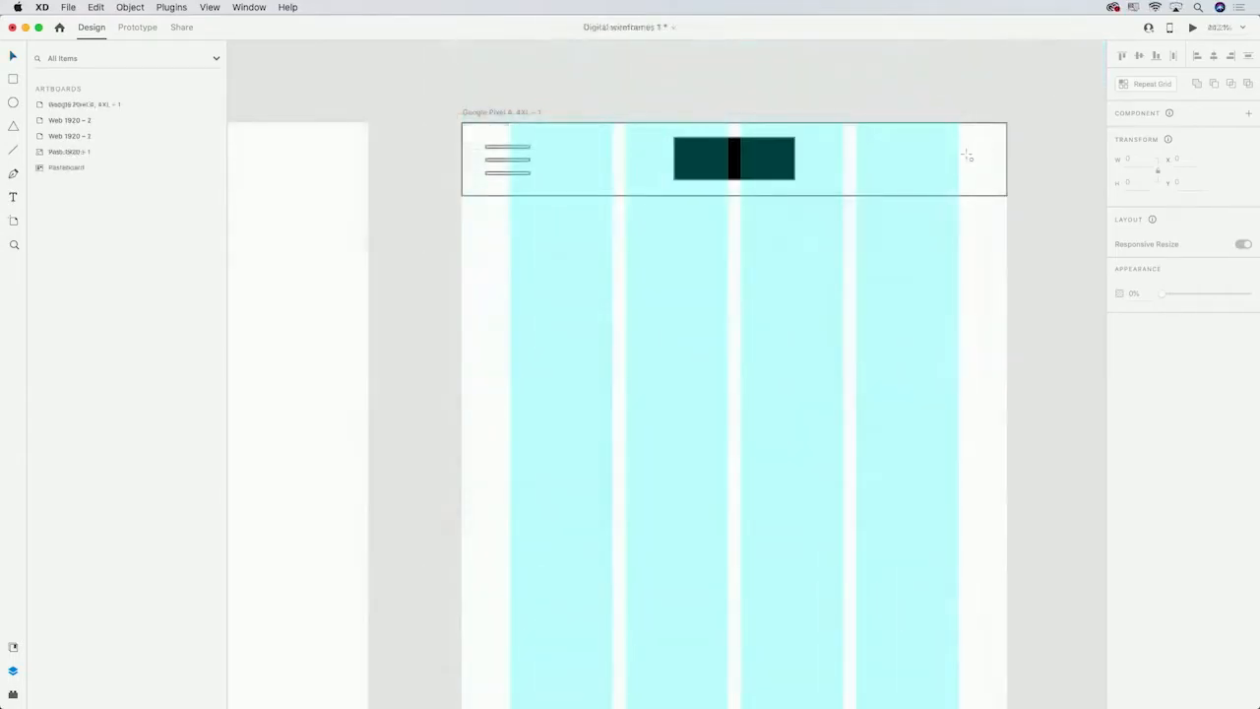
Draw two circles about 28 px across at the right end of the mobile header.
{"action": "left_click_drag", "start_coordinate": [986, 141], "coordinate": [949, 177]}
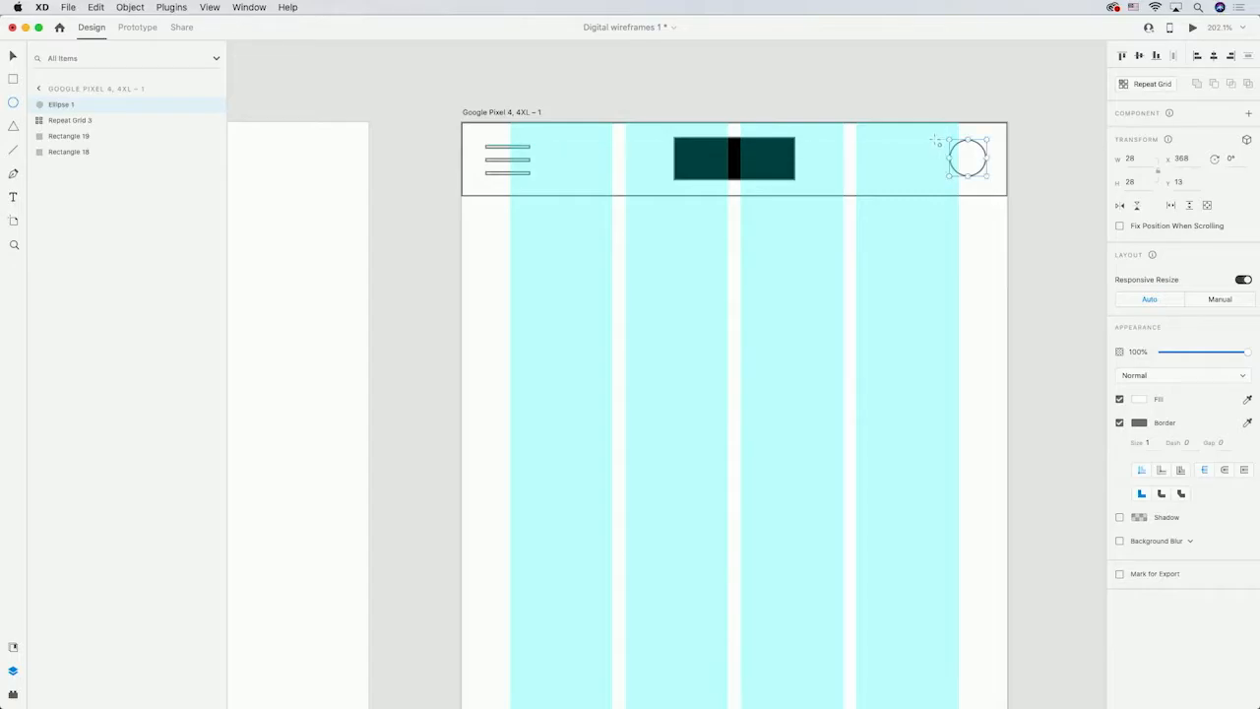
{"action": "left_click_drag", "start_coordinate": [936, 141], "coordinate": [899, 185]}
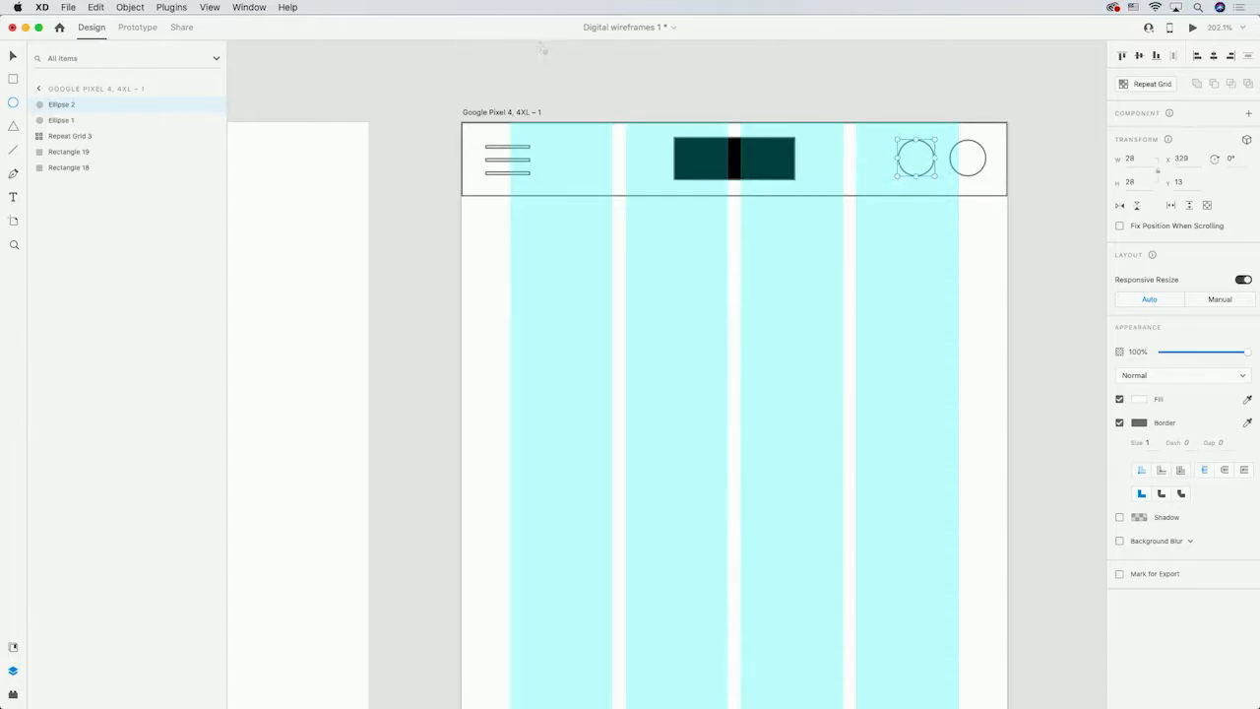
{"action": "left_click", "coordinate": [578, 77]}
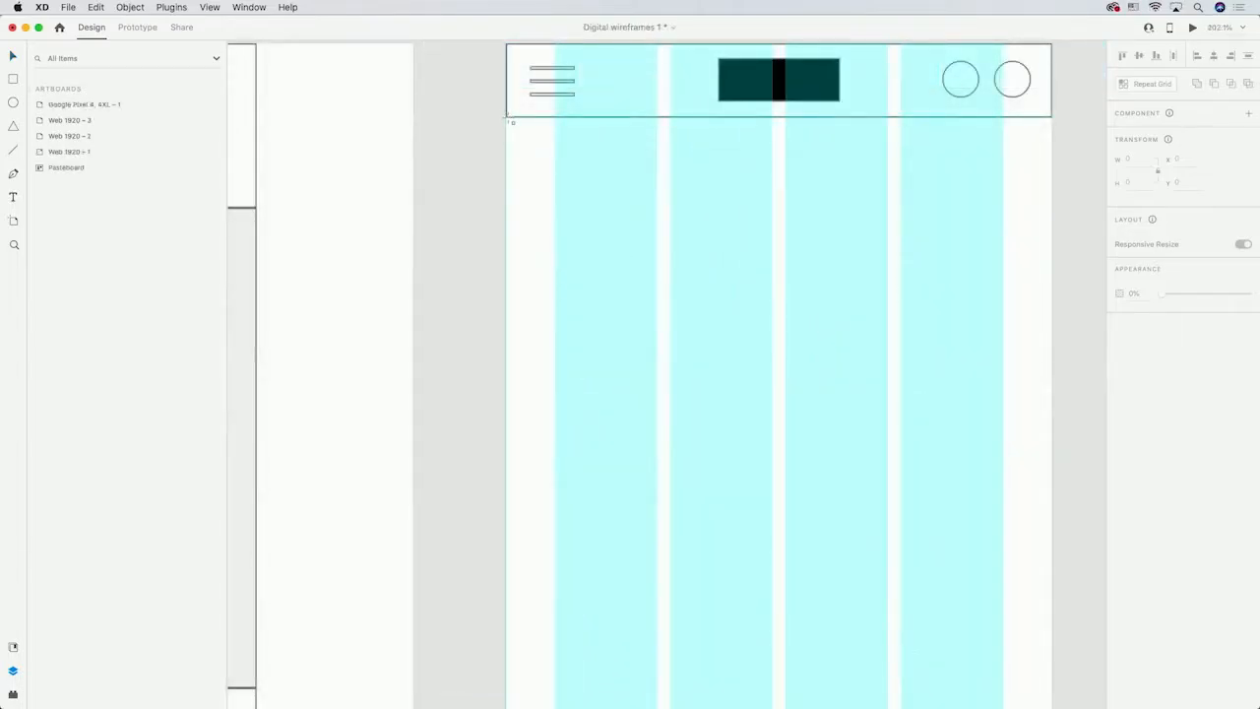
Draw a full-width hero rectangle below the mobile header and give it a grey fill.
{"action": "left_click_drag", "start_coordinate": [507, 119], "coordinate": [1051, 435]}
{"action": "left_click", "coordinate": [1139, 423]}
{"action": "left_click_drag", "start_coordinate": [997, 368], "coordinate": [962, 369]}
{"action": "left_click", "coordinate": [439, 371]}
Draw a full-width featured author rectangle below the hero and fill it grey.
{"action": "scroll", "coordinate": [439, 372], "scroll_direction": "down", "scroll_amount": 3}
{"action": "left_click_drag", "start_coordinate": [424, 381], "coordinate": [968, 154]}
{"action": "left_click", "coordinate": [1140, 423]}
{"action": "left_click_drag", "start_coordinate": [985, 387], "coordinate": [970, 377]}
Add a "FEATURED AUTHOR" heading inside the featured author section.
{"action": "left_click", "coordinate": [14, 198]}
{"action": "left_click", "coordinate": [474, 199]}
{"action": "type", "text": "FEATURED AUTHOR"}
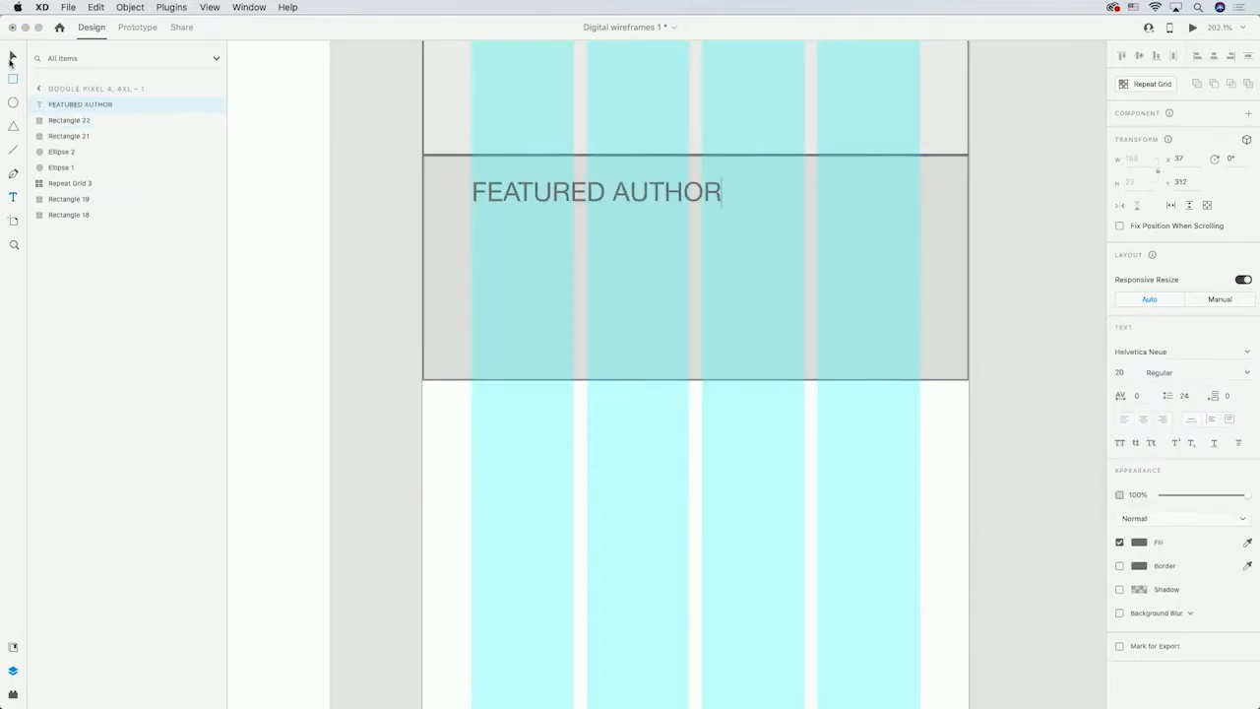
{"action": "key", "text": "Escape"}
Duplicate the heading below itself, change the copy to "Lorem ipsum" and set its font size to 36.
{"action": "left_click_drag", "start_coordinate": [513, 200], "coordinate": [515, 242], "text": "alt"}
{"action": "double_click", "coordinate": [515, 243]}
{"action": "type", "text": "Lorem ipsum"}
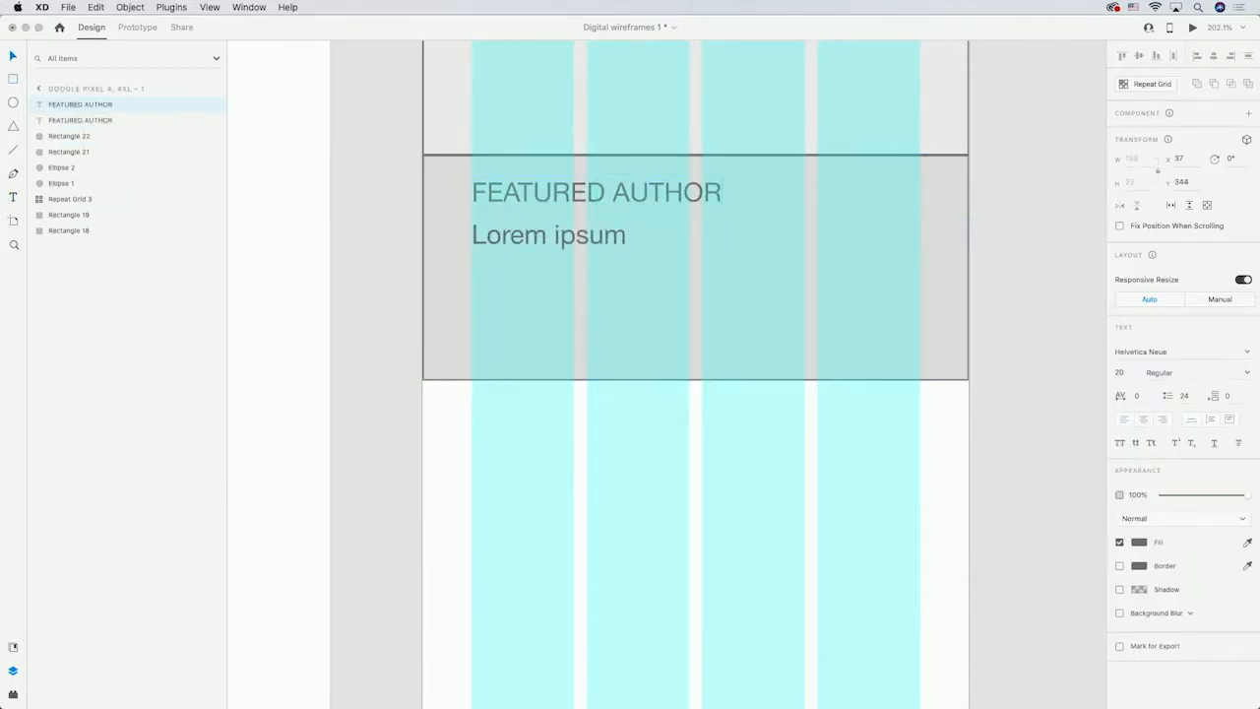
{"action": "key", "text": "Escape"}
{"action": "left_click", "coordinate": [1120, 372]}
{"action": "type", "text": "36"}
{"action": "key", "text": "Return"}
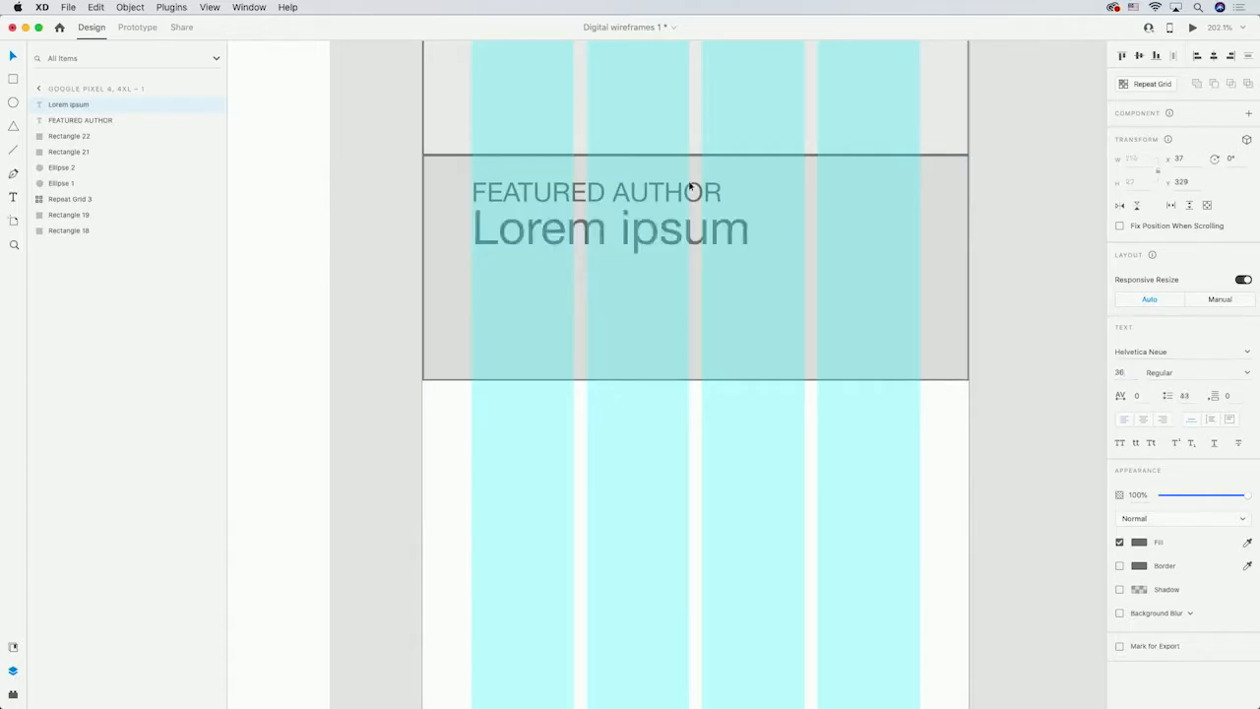
Add another "Lorem ipsum" text line below the title at font size 16.
{"action": "left_click", "coordinate": [473, 295]}
{"action": "type", "text": "Lorem ipsum"}
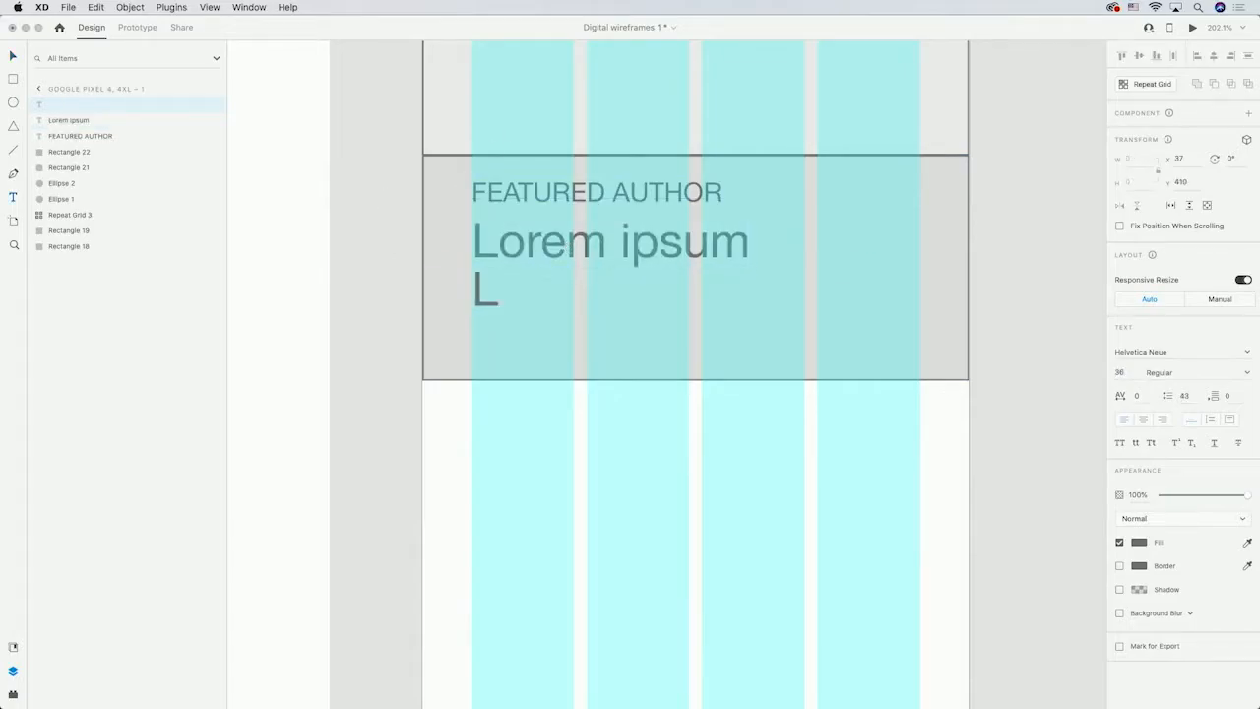
{"action": "key", "text": "Escape"}
{"action": "left_click", "coordinate": [1120, 372]}
{"action": "type", "text": "16"}
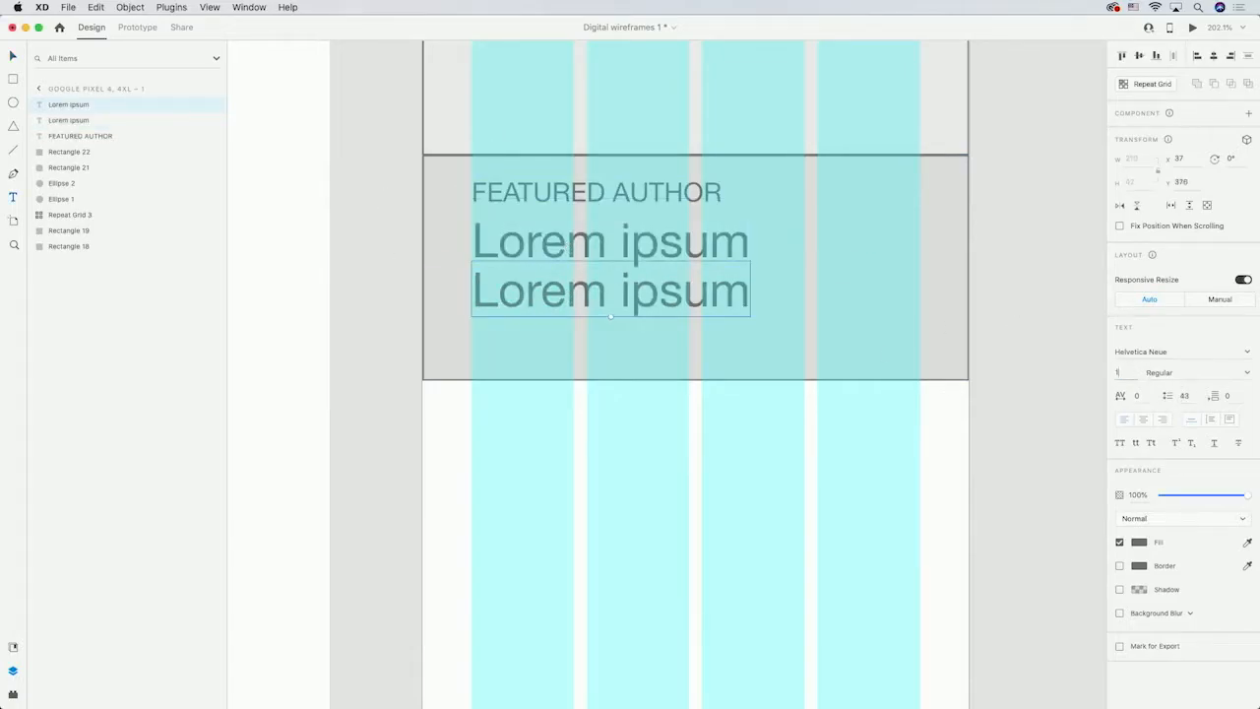
{"action": "key", "text": "Return"}
Add a "POPULAR AT WCL" heading in the area below the featured author section.
{"action": "left_click", "coordinate": [568, 433]}
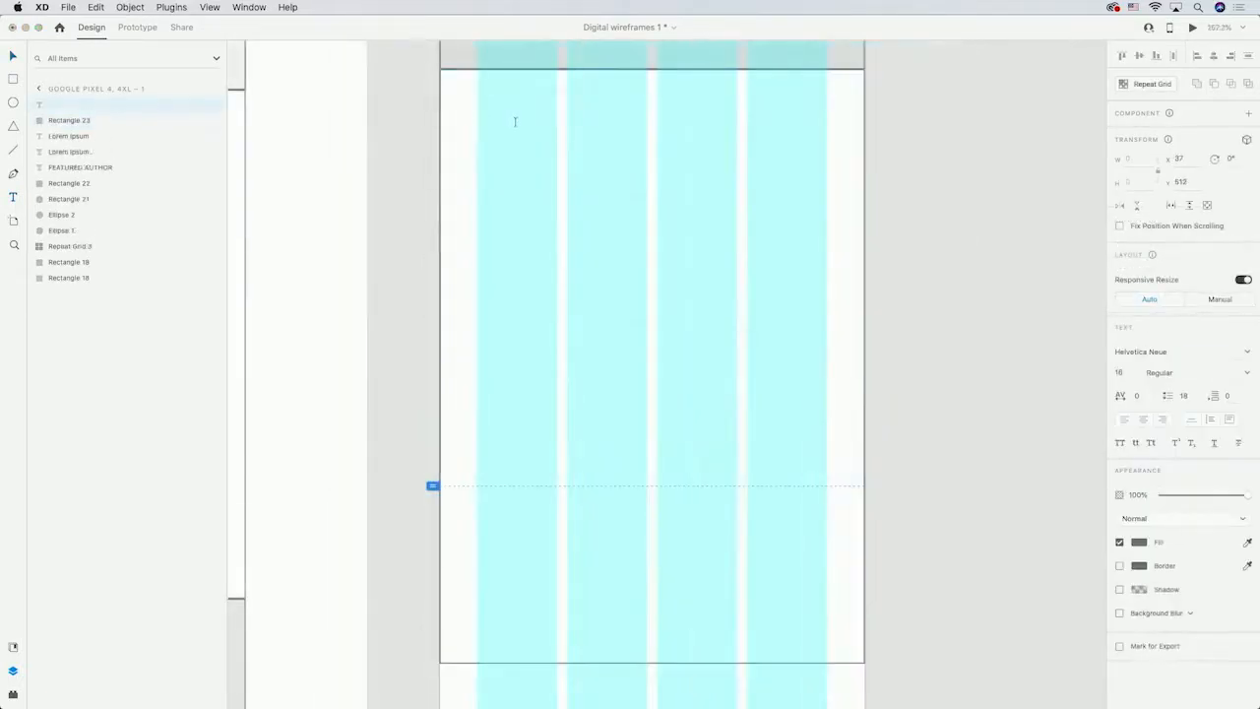
{"action": "type", "text": "POPULAR AT WCL"}
{"action": "key", "text": "Escape"}
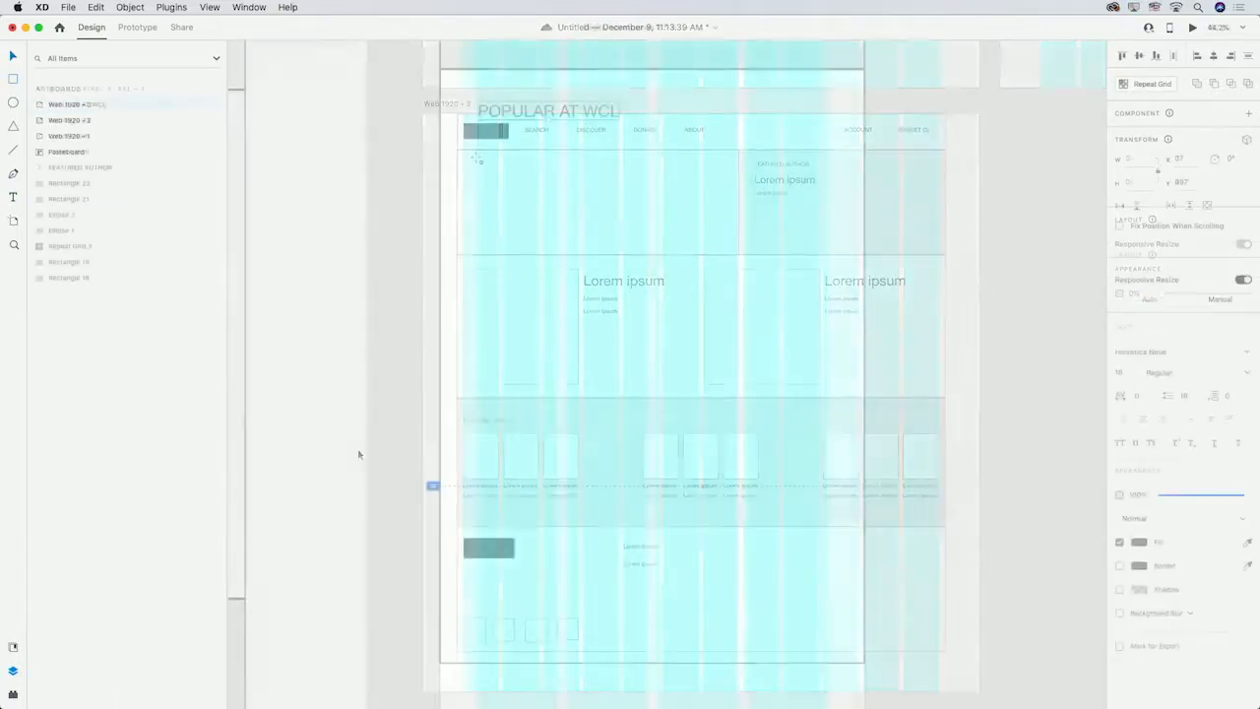
Give the book cover rectangle under the popular heading a grey fill.
{"action": "left_click", "coordinate": [1142, 424]}
{"action": "left_click_drag", "start_coordinate": [1012, 388], "coordinate": [966, 376]}
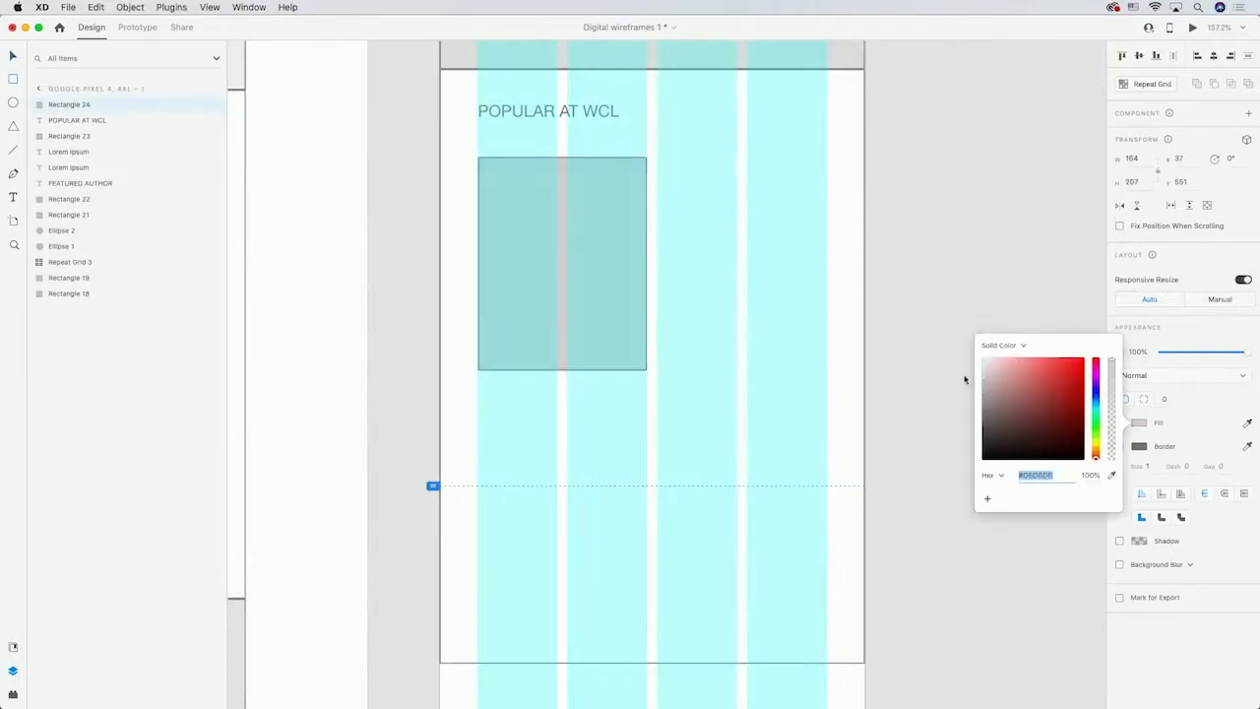
{"action": "left_click", "coordinate": [660, 177]}
Add a "Lorem ipsum" text line beside the book cover.
{"action": "key", "text": "t"}
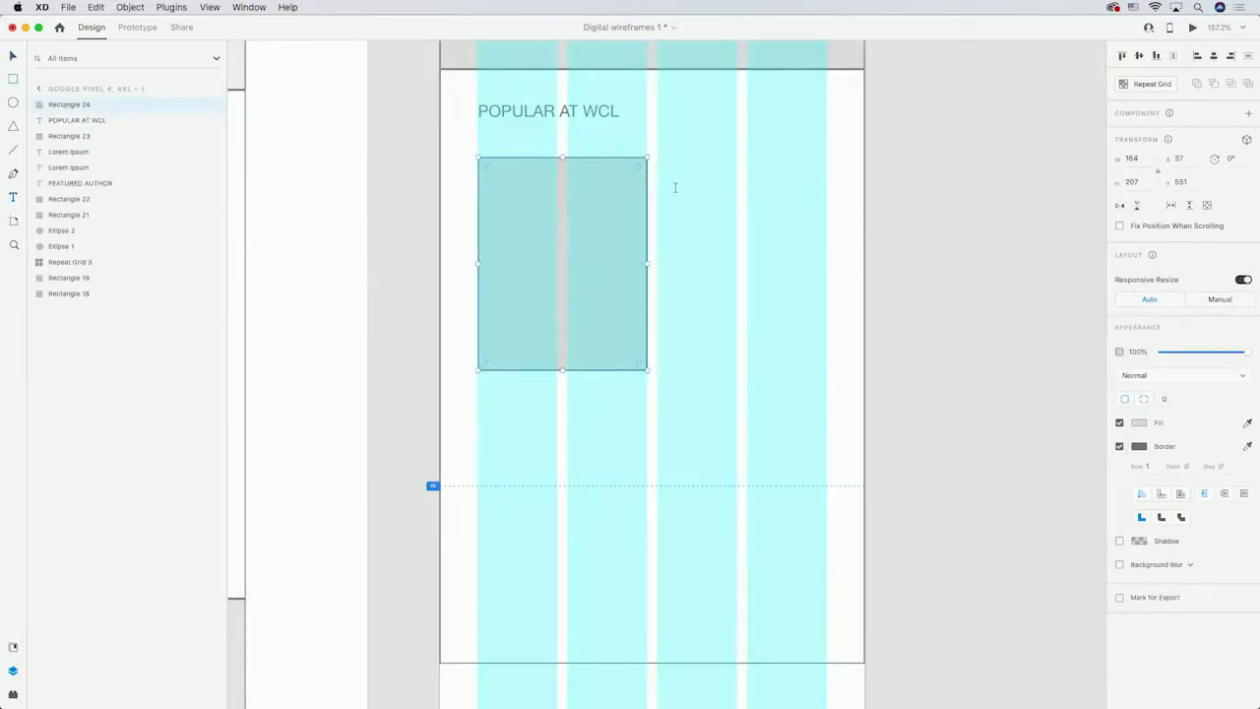
{"action": "left_click", "coordinate": [658, 172]}
{"action": "type", "text": "Lorem ipsum"}
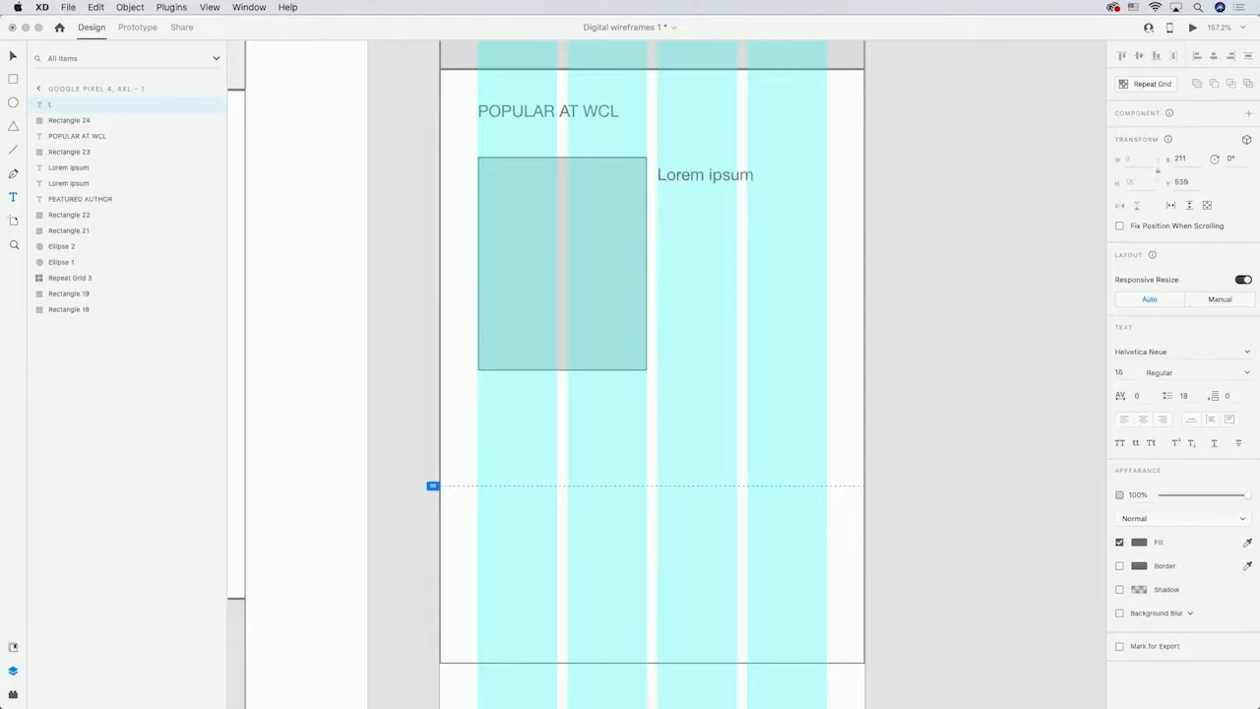
{"action": "key", "text": "Escape"}
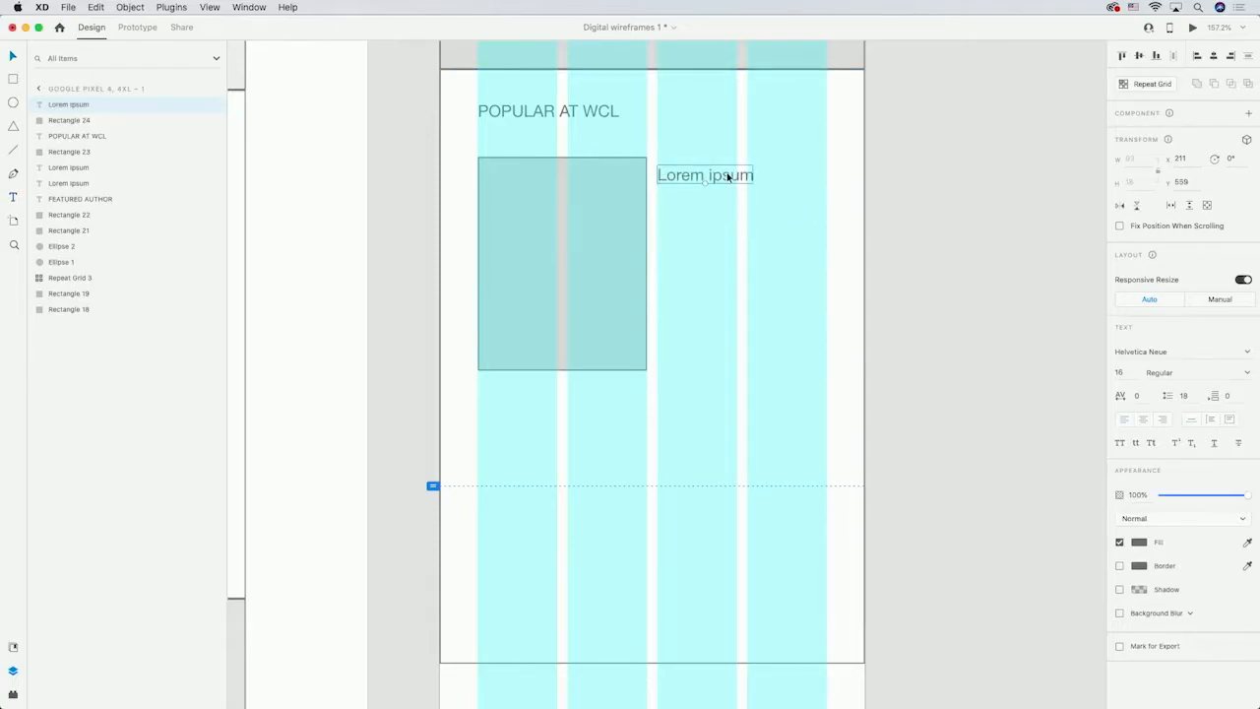
Duplicate the text line beneath it and set the top line's font size to 24.
{"action": "left_click_drag", "start_coordinate": [729, 178], "coordinate": [728, 259]}
{"action": "left_click", "coordinate": [715, 183]}
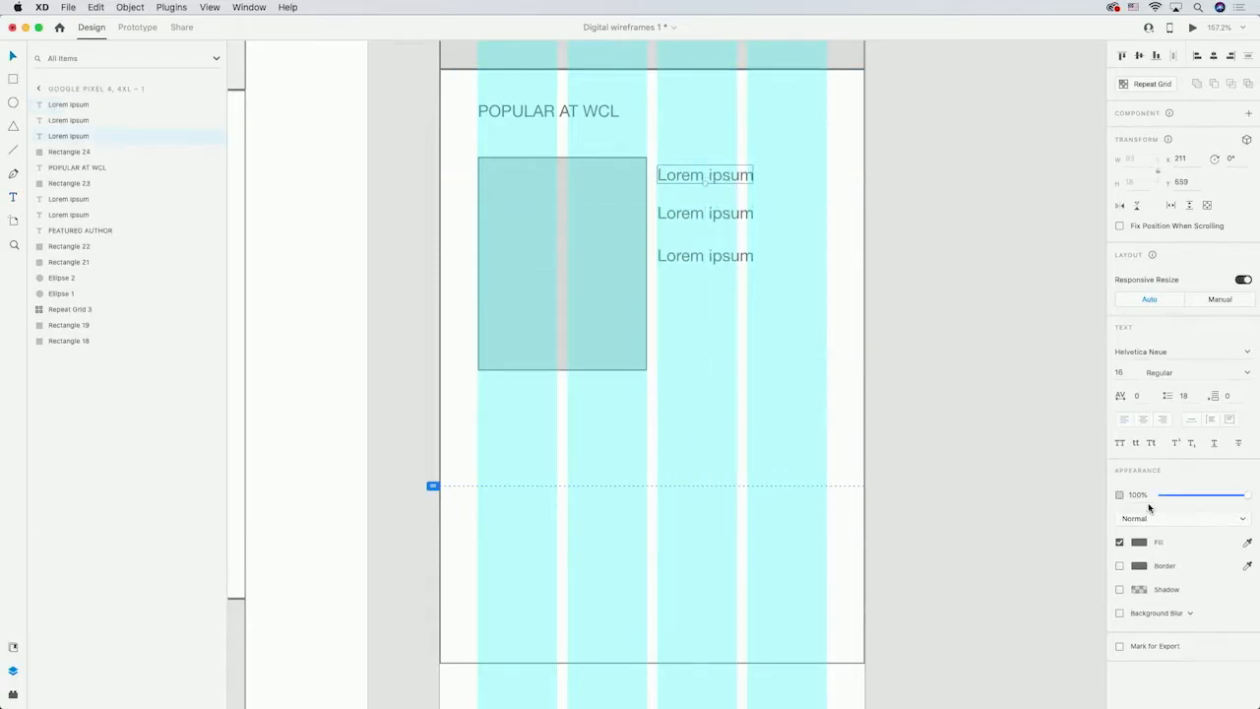
{"action": "left_click", "coordinate": [1119, 372]}
{"action": "type", "text": "24"}
{"action": "key", "text": "Return"}
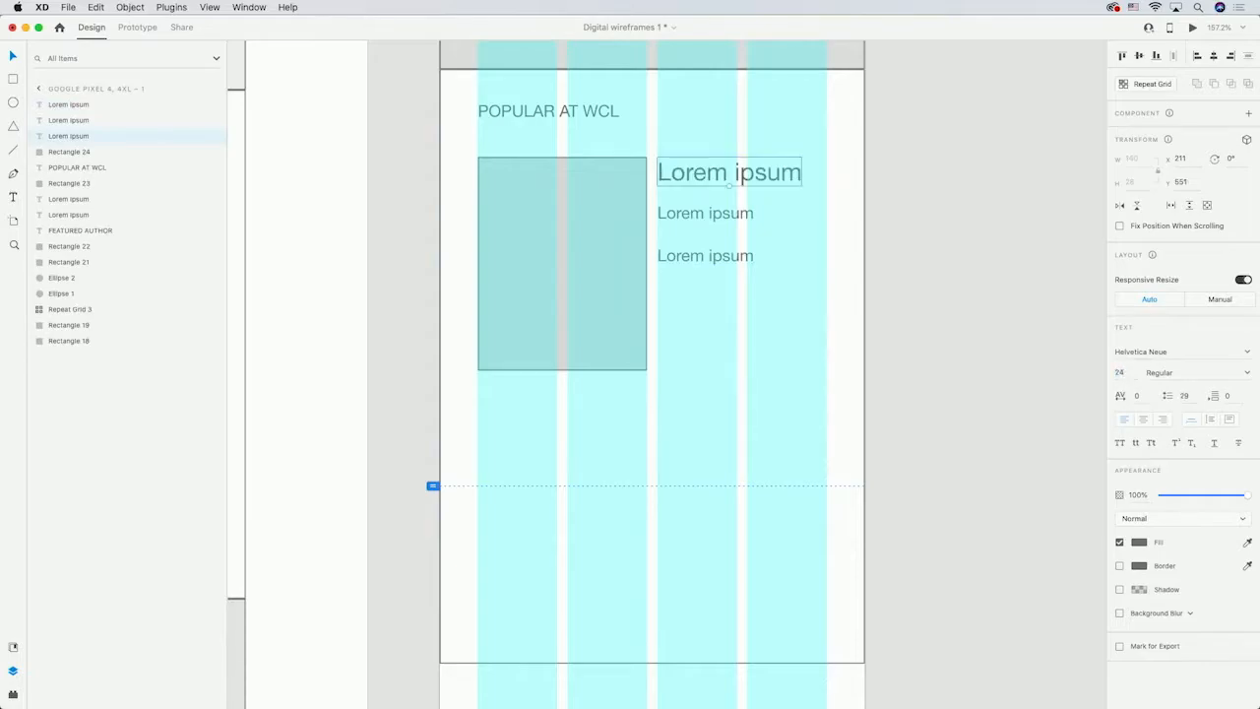
Move the two smaller text lines up closer under the larger title.
{"action": "left_click", "coordinate": [703, 217]}
{"action": "left_click_drag", "start_coordinate": [703, 216], "coordinate": [706, 206]}
{"action": "left_click", "coordinate": [692, 256]}
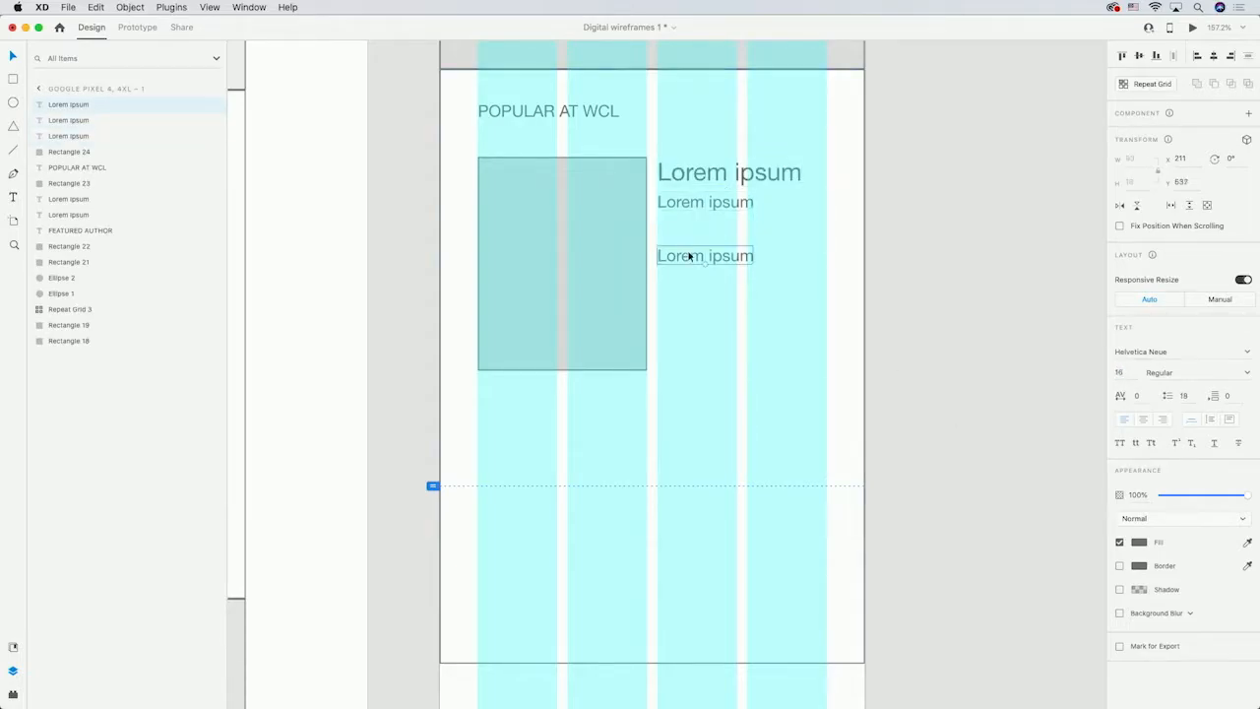
{"action": "left_click_drag", "start_coordinate": [689, 256], "coordinate": [690, 227]}
{"action": "left_click", "coordinate": [914, 245]}
{"action": "left_click_drag", "start_coordinate": [446, 147], "coordinate": [745, 295]}
{"action": "key", "text": "super+z"}
Make a repeat grid of the book cover and its three text lines, extend it to two rows and widen the row gap.
{"action": "left_click", "coordinate": [581, 187]}
{"action": "left_click", "coordinate": [719, 172], "text": "shift"}
{"action": "left_click", "coordinate": [711, 203], "text": "shift"}
{"action": "left_click", "coordinate": [707, 220], "text": "shift"}
{"action": "left_click", "coordinate": [1153, 84]}
{"action": "scroll", "coordinate": [861, 341], "scroll_direction": "down", "scroll_amount": 5}
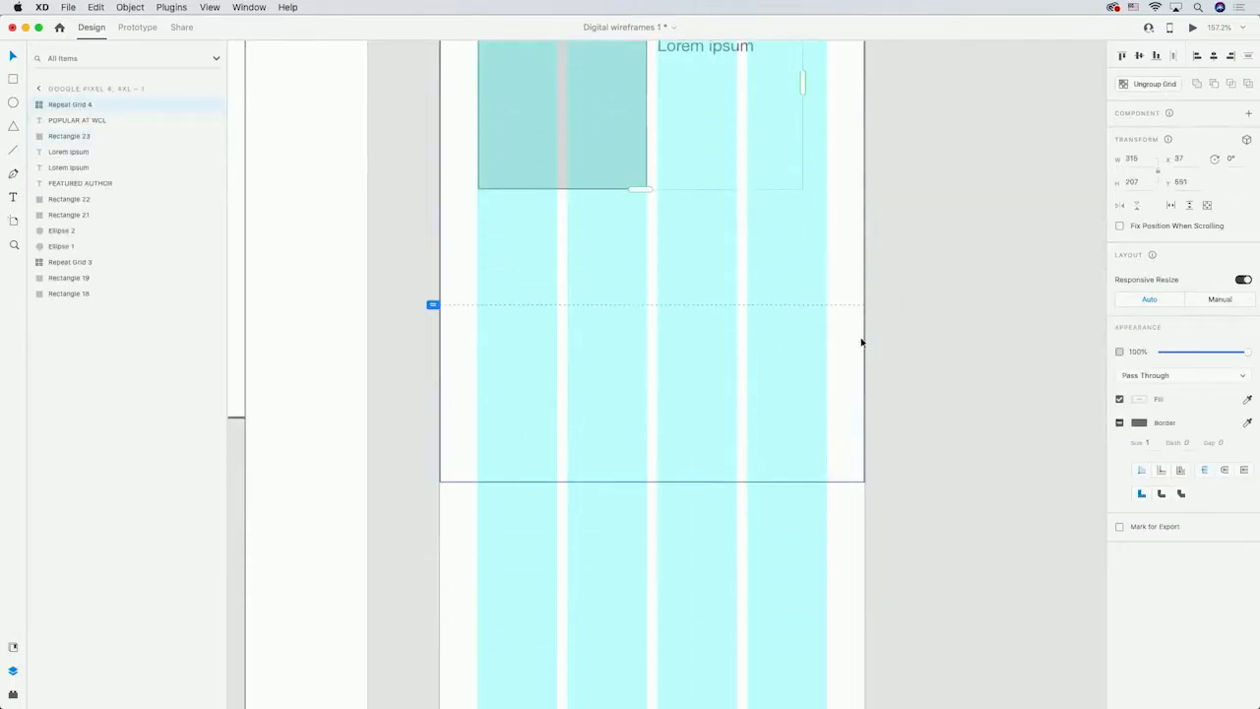
{"action": "left_click_drag", "start_coordinate": [641, 188], "coordinate": [640, 433]}
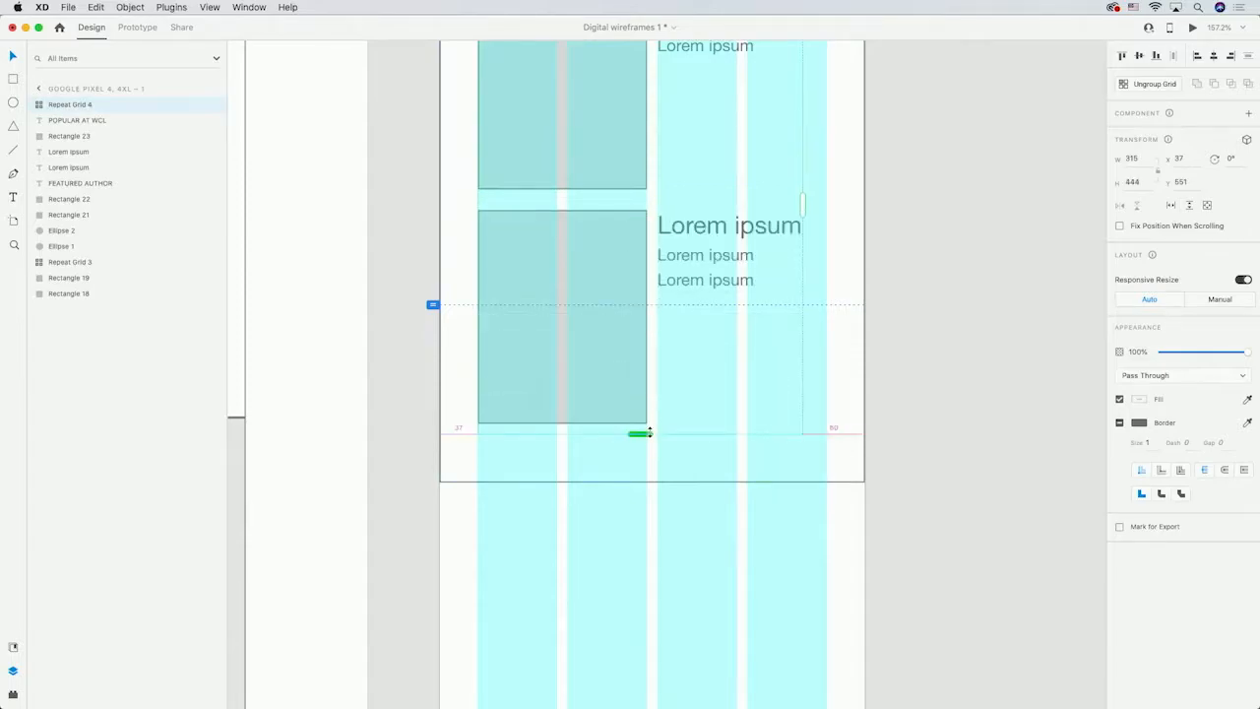
{"action": "left_click_drag", "start_coordinate": [585, 203], "coordinate": [584, 214]}
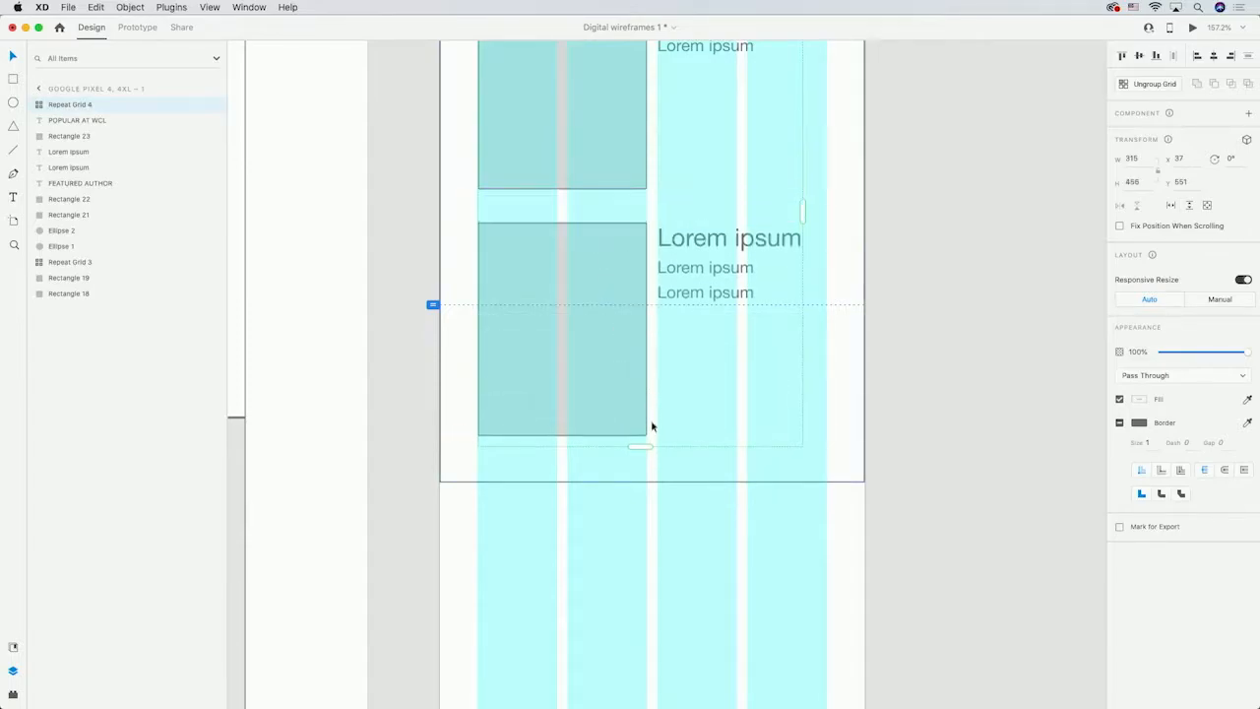
{"action": "left_click", "coordinate": [945, 410]}
{"action": "scroll", "coordinate": [942, 406], "scroll_direction": "up", "scroll_amount": 3}
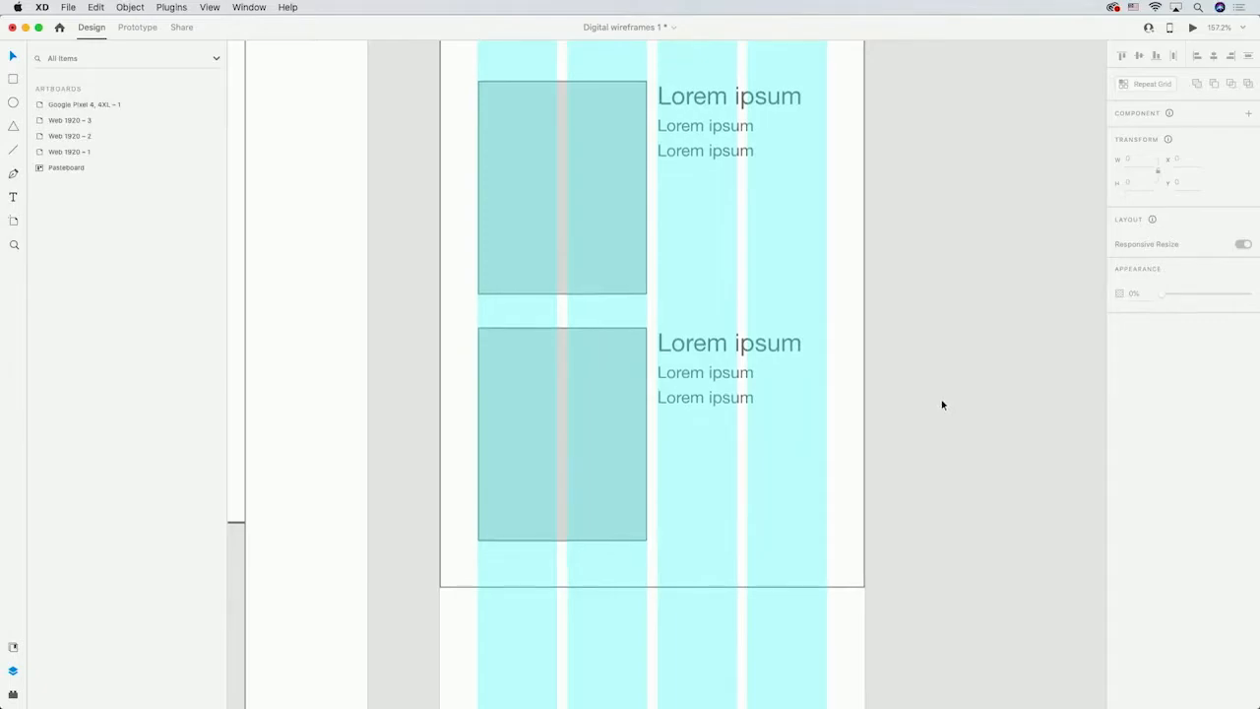
{"action": "scroll", "coordinate": [943, 404], "scroll_direction": "up", "scroll_amount": 5}
{"action": "scroll", "coordinate": [942, 404], "scroll_direction": "down", "scroll_amount": 1}
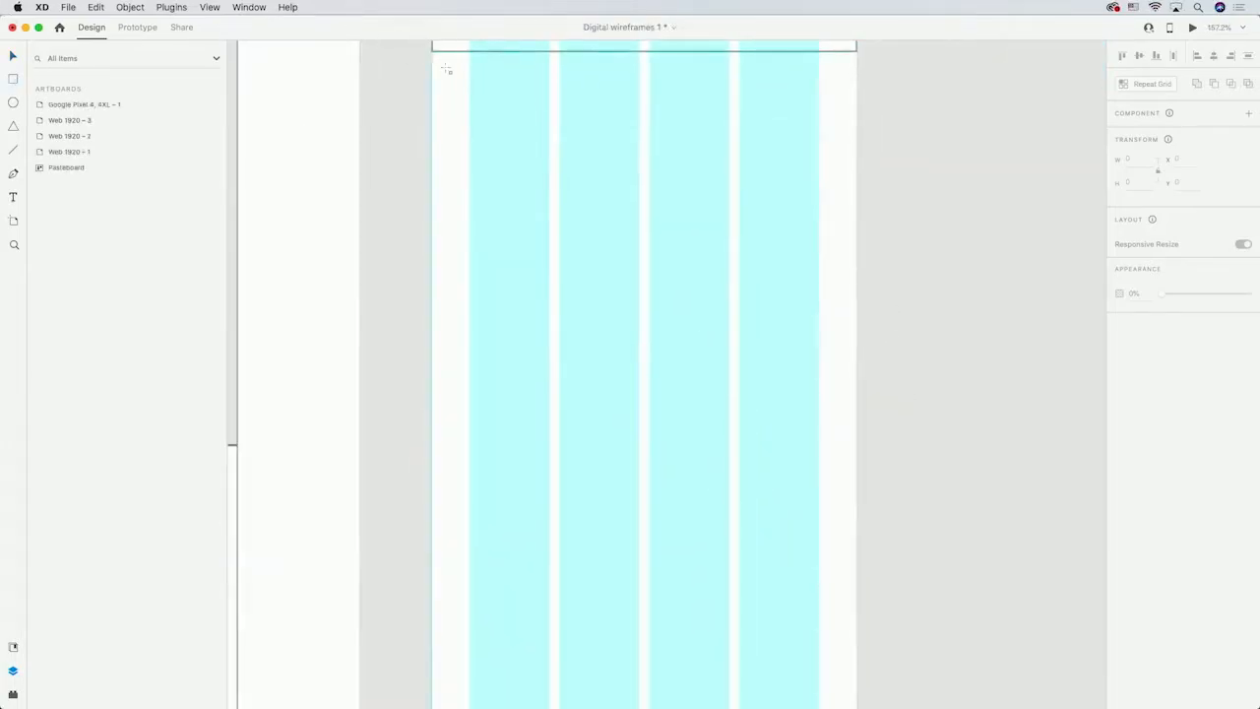
Draw a full-width rectangle about 412 × 623 px for the featured books section below the popular list.
{"action": "mouse_move", "coordinate": [432, 51]}
{"action": "left_mouse_down"}
{"action": "mouse_move", "coordinate": [855, 679]}
{"action": "mouse_move", "coordinate": [857, 657]}
{"action": "left_mouse_up"}
{"action": "left_click_drag", "start_coordinate": [870, 94], "coordinate": [886, 248]}
Add a "FEATURED" heading at the top of the new section.
{"action": "key", "text": "t"}
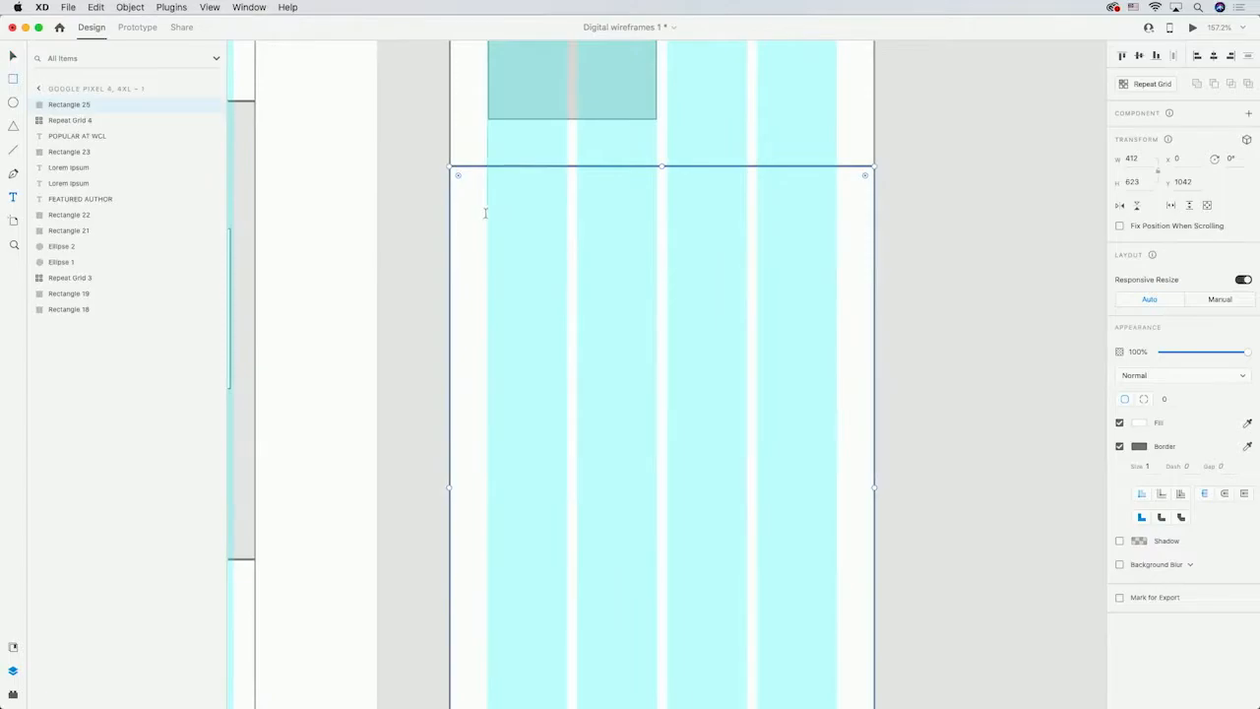
{"action": "left_click", "coordinate": [488, 207]}
{"action": "type", "text": "FEATURED"}
{"action": "key", "text": "Escape"}
Draw a small book cover rectangle under the heading and add a "Lorem ipsum" caption below it.
{"action": "key", "text": "r"}
{"action": "left_click_drag", "start_coordinate": [487, 253], "coordinate": [567, 349]}
{"action": "key", "text": "t"}
{"action": "left_click", "coordinate": [487, 372]}
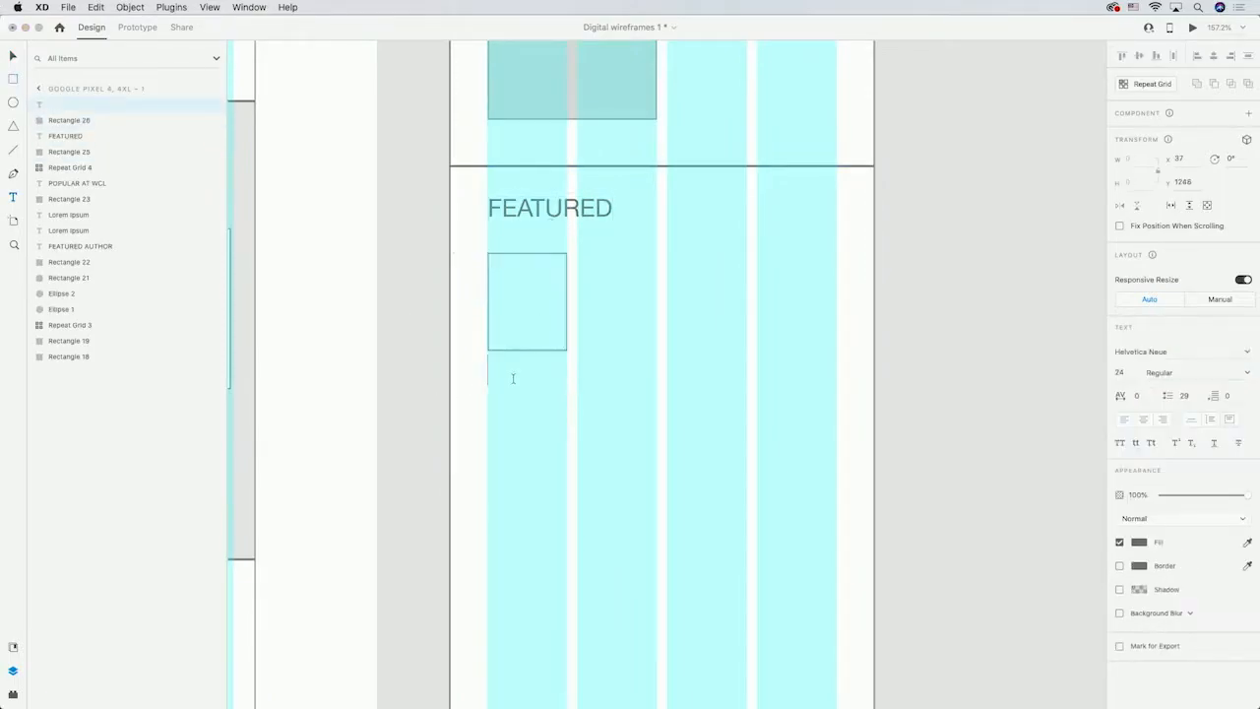
{"action": "type", "text": "Lorem ipsum"}
{"action": "key", "text": "Escape"}
Duplicate the book caption below itself, set the title to 14 pt and the second line to 12 pt.
{"action": "key", "text": "super+d"}
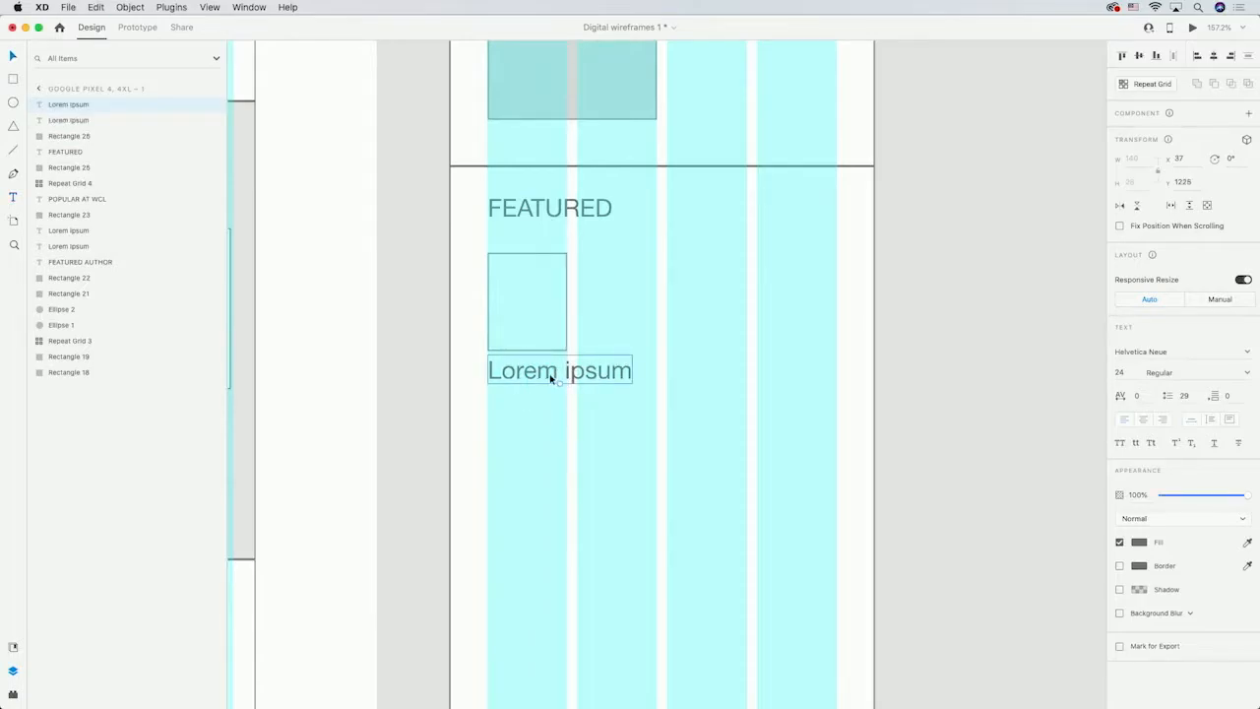
{"action": "left_click_drag", "start_coordinate": [551, 379], "coordinate": [534, 412]}
{"action": "left_click", "coordinate": [544, 374]}
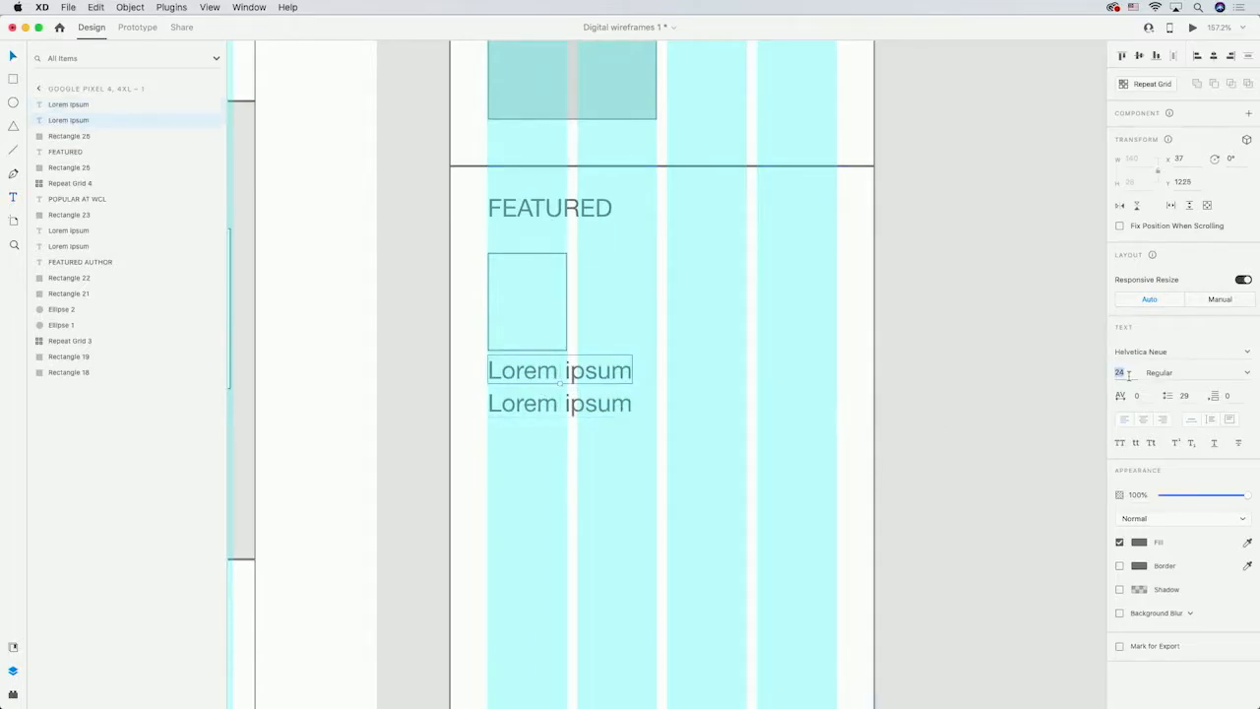
{"action": "type", "text": "14"}
{"action": "key", "text": "Return"}
{"action": "left_click", "coordinate": [590, 404]}
{"action": "left_click", "coordinate": [1120, 372]}
{"action": "type", "text": "12"}
{"action": "key", "text": "Return"}
{"action": "key", "text": "Return"}
{"action": "left_click_drag", "start_coordinate": [556, 405], "coordinate": [552, 392]}
Turn the book cover and its two caption lines into a repeat grid and extend it to three columns.
{"action": "left_click_drag", "start_coordinate": [458, 234], "coordinate": [543, 335]}
{"action": "key", "text": "super+z"}
{"action": "left_click", "coordinate": [541, 339]}
{"action": "left_click", "coordinate": [529, 374], "text": "shift"}
{"action": "left_click", "coordinate": [541, 395], "text": "shift"}
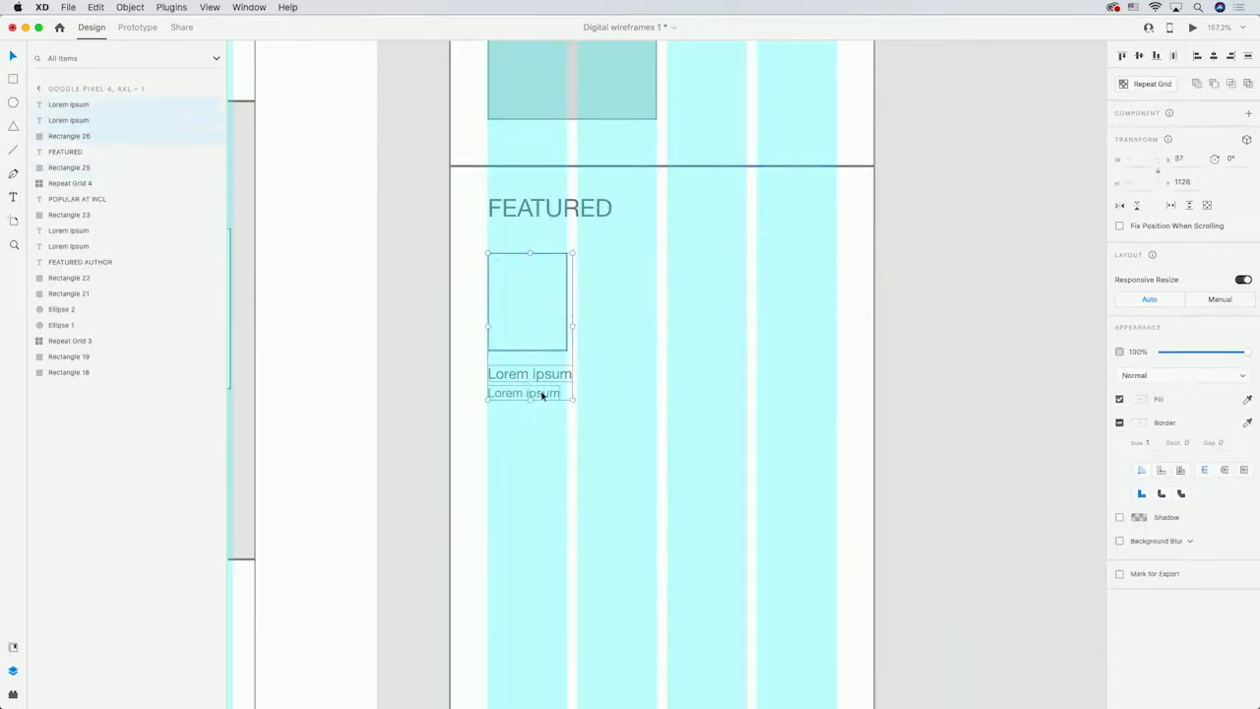
{"action": "left_click", "coordinate": [1152, 85]}
{"action": "left_click_drag", "start_coordinate": [572, 326], "coordinate": [756, 326]}
{"action": "left_click_drag", "start_coordinate": [685, 300], "coordinate": [652, 309]}
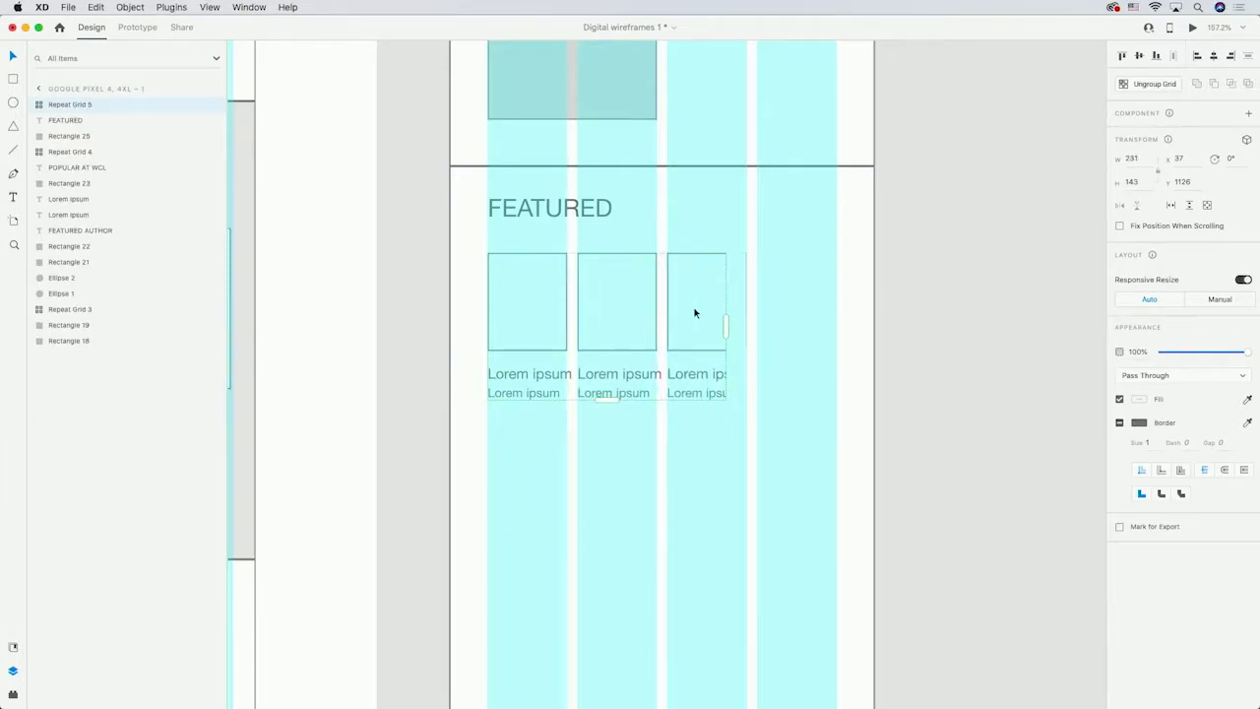
{"action": "left_click_drag", "start_coordinate": [726, 323], "coordinate": [756, 326]}
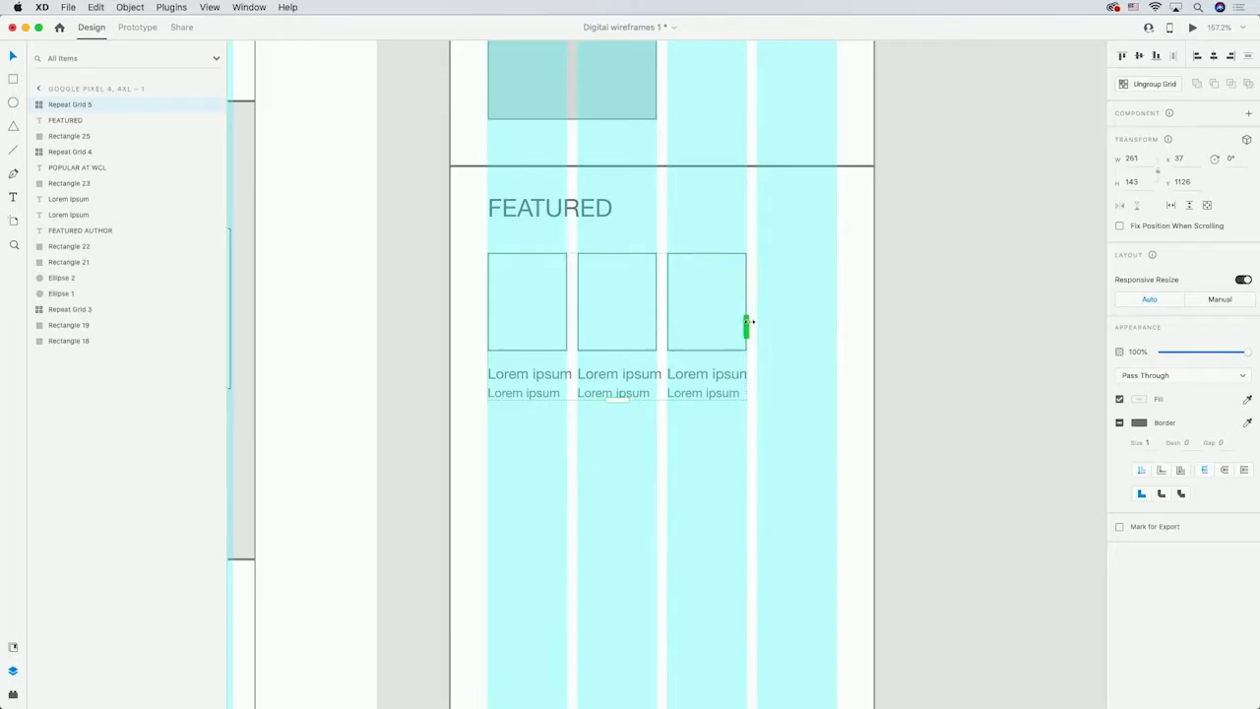
{"action": "left_click", "coordinate": [817, 335]}
Extend the featured books repeat grid downward to three rows.
{"action": "scroll", "coordinate": [822, 338], "scroll_direction": "down", "scroll_amount": 1}
{"action": "scroll", "coordinate": [823, 345], "scroll_direction": "down", "scroll_amount": 1}
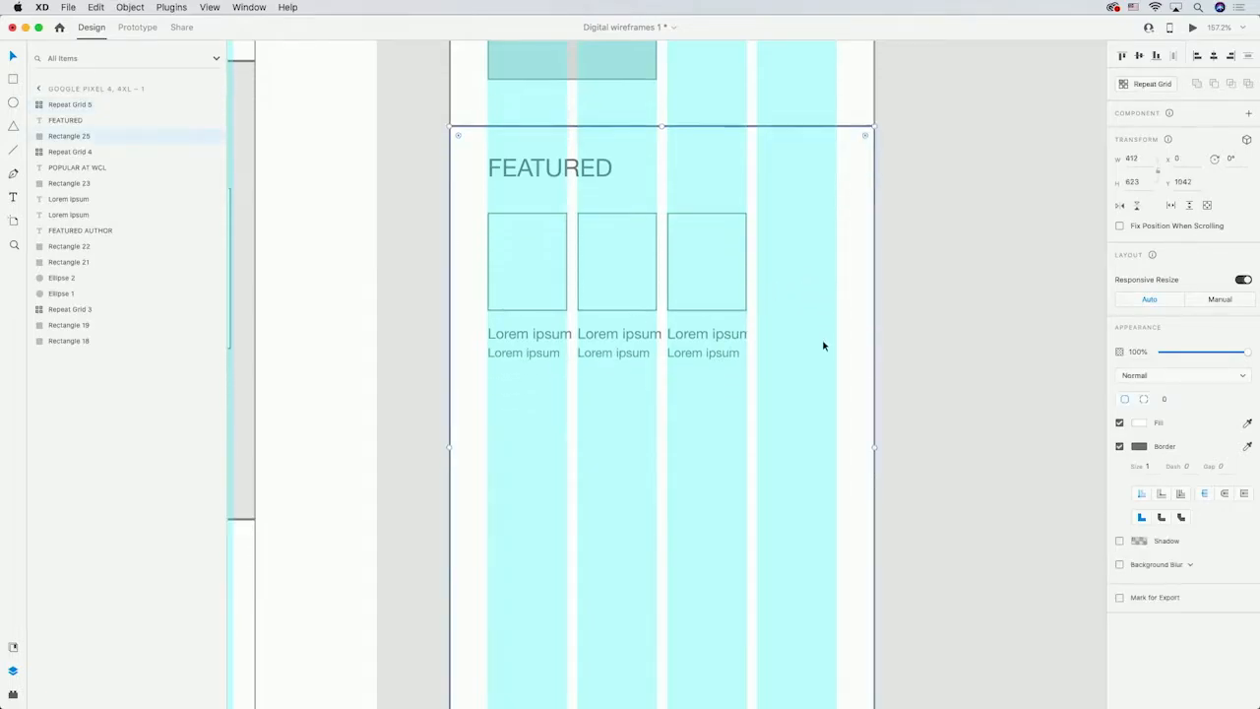
{"action": "left_click", "coordinate": [540, 275]}
{"action": "left_click_drag", "start_coordinate": [616, 361], "coordinate": [616, 697]}
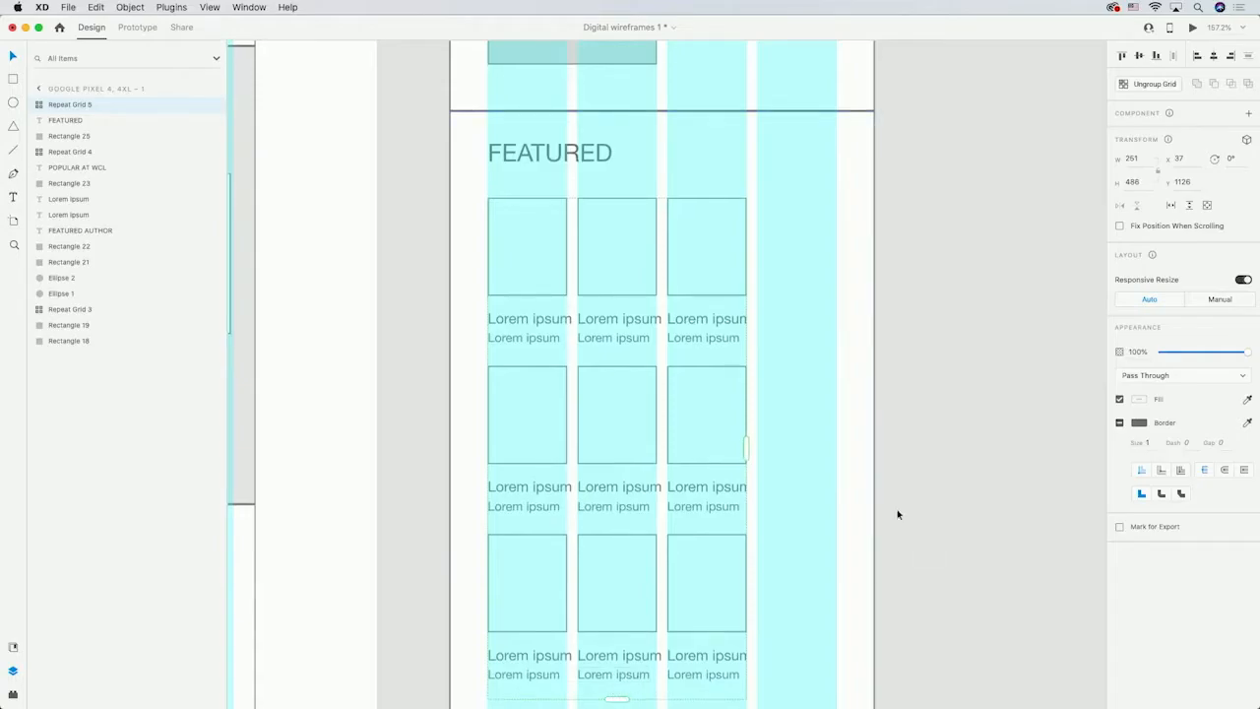
Shorten the featured section rectangle so it ends just below the book grid.
{"action": "scroll", "coordinate": [875, 470], "scroll_direction": "down", "scroll_amount": 5}
{"action": "left_click", "coordinate": [693, 634]}
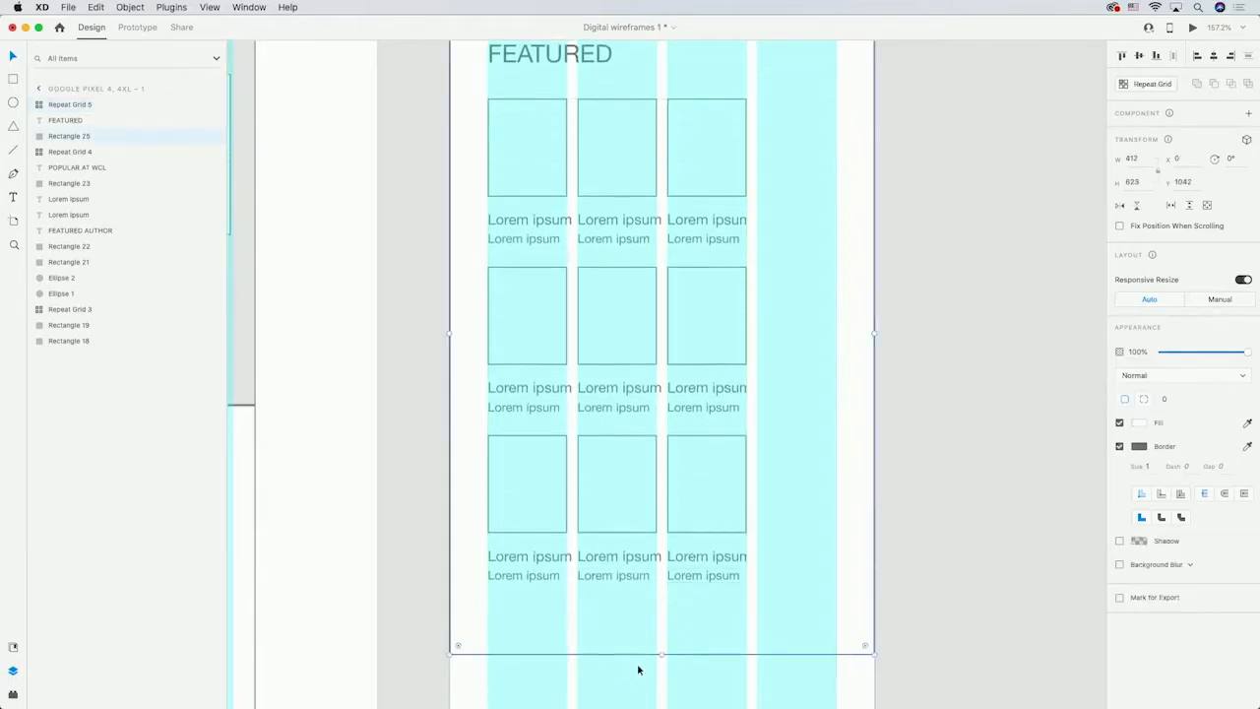
{"action": "left_click_drag", "start_coordinate": [660, 655], "coordinate": [661, 608]}
{"action": "left_click", "coordinate": [921, 573]}
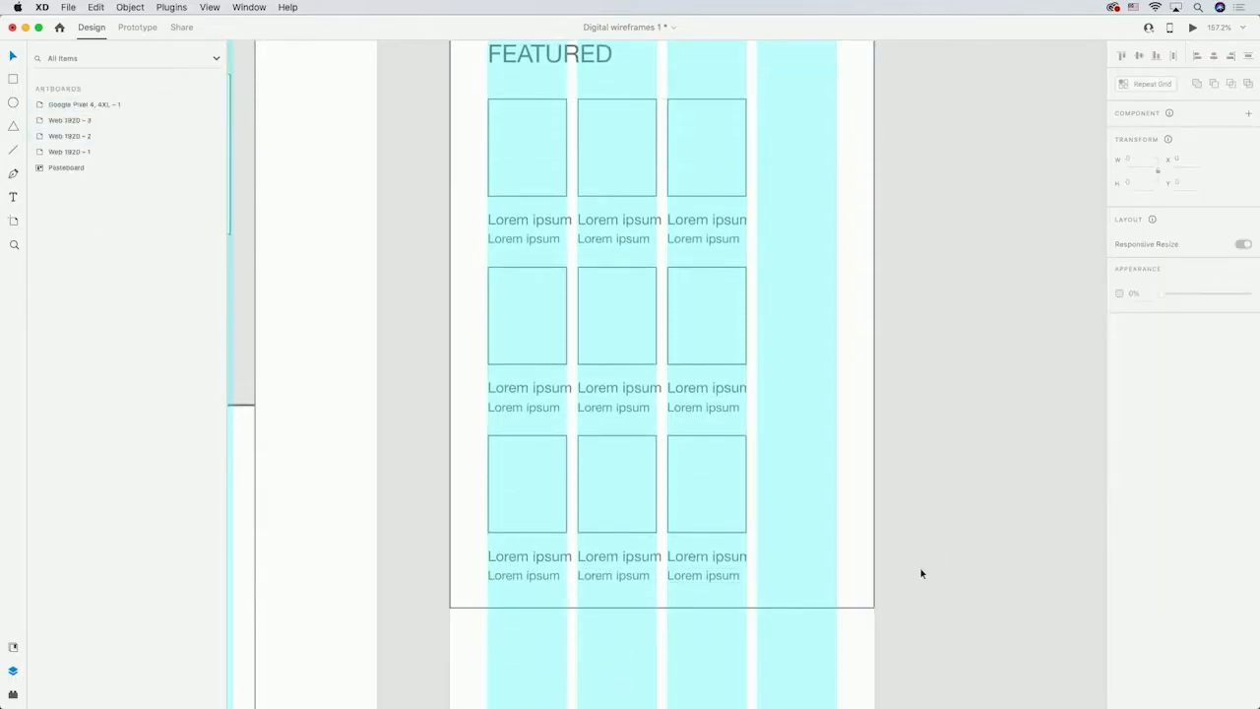
Draw a full-width footer rectangle below the featured section and fill it grey.
{"action": "scroll", "coordinate": [915, 503], "scroll_direction": "down", "scroll_amount": 5}
{"action": "key", "text": "r"}
{"action": "mouse_move", "coordinate": [441, 147]}
{"action": "left_mouse_down"}
{"action": "mouse_move", "coordinate": [695, 436]}
{"action": "mouse_move", "coordinate": [865, 461]}
{"action": "left_mouse_up"}
{"action": "left_click", "coordinate": [1136, 423]}
{"action": "left_click_drag", "start_coordinate": [1003, 391], "coordinate": [978, 387]}
Draw a logo rectangle about 77 × 53 px in the footer's top-left corner and fill it dark.
{"action": "left_click", "coordinate": [12, 81]}
{"action": "mouse_move", "coordinate": [480, 185]}
{"action": "left_mouse_down"}
{"action": "mouse_move", "coordinate": [557, 249]}
{"action": "mouse_move", "coordinate": [559, 237]}
{"action": "left_mouse_up"}
{"action": "left_click", "coordinate": [1139, 423]}
{"action": "left_click", "coordinate": [983, 457]}
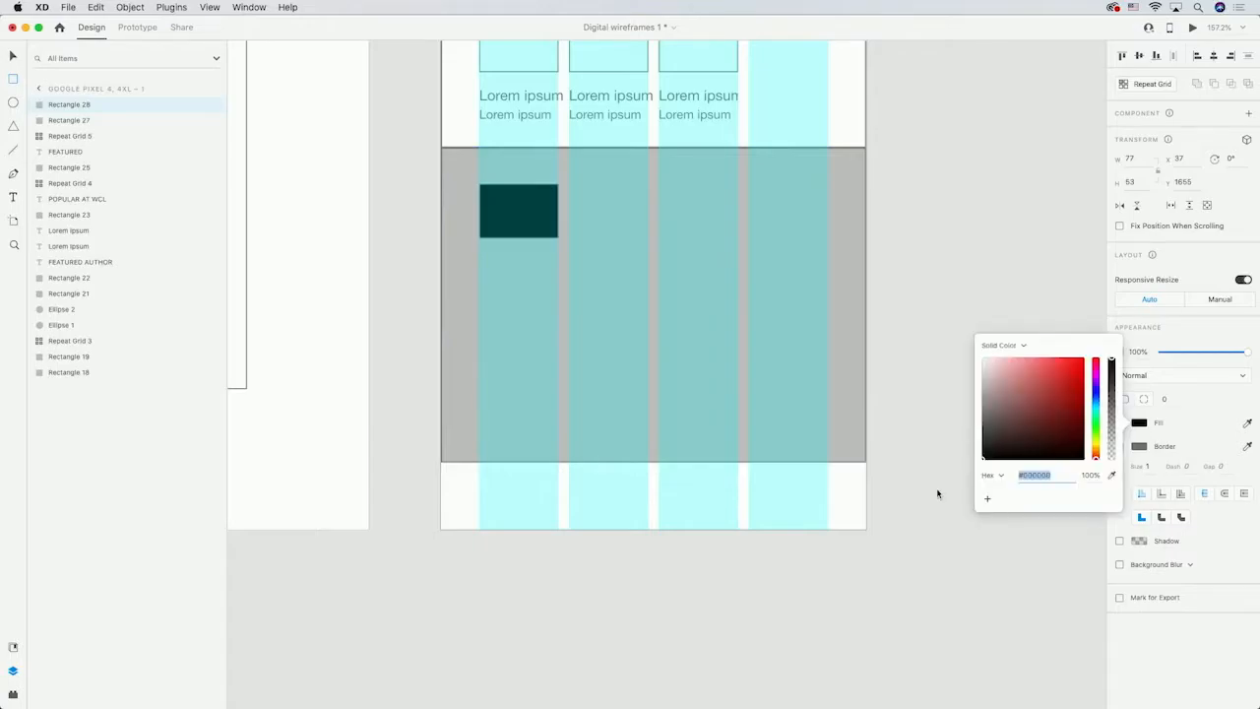
Add a three-line text block reading "Address", "Address 1", "Address 2" beside the footer logo.
{"action": "left_click", "coordinate": [13, 197]}
{"action": "left_click_drag", "start_coordinate": [585, 188], "coordinate": [649, 226]}
{"action": "type", "text": "Address"}
{"action": "key", "text": "Return"}
{"action": "type", "text": "Address 1"}
{"action": "key", "text": "Return"}
{"action": "type", "text": "Address"}
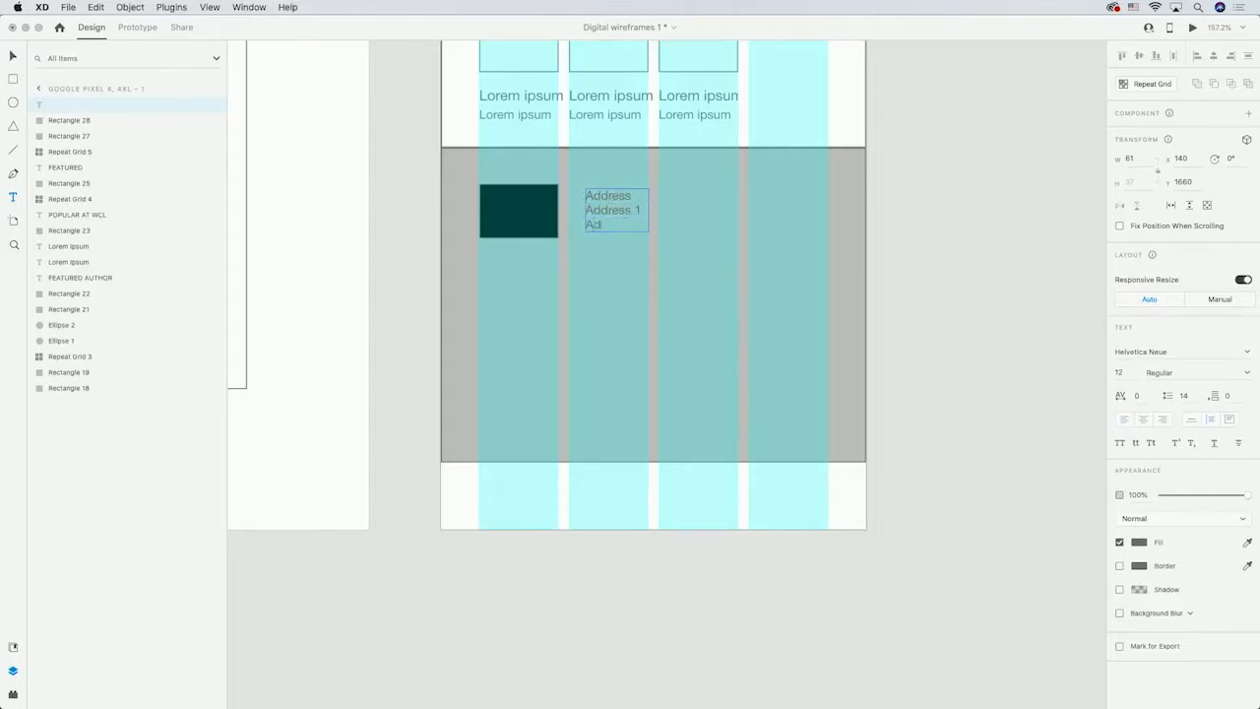
{"action": "key", "text": "Escape"}
Make a repeat grid of the address text and extend it to three columns and three rows.
{"action": "key", "text": "super+r"}
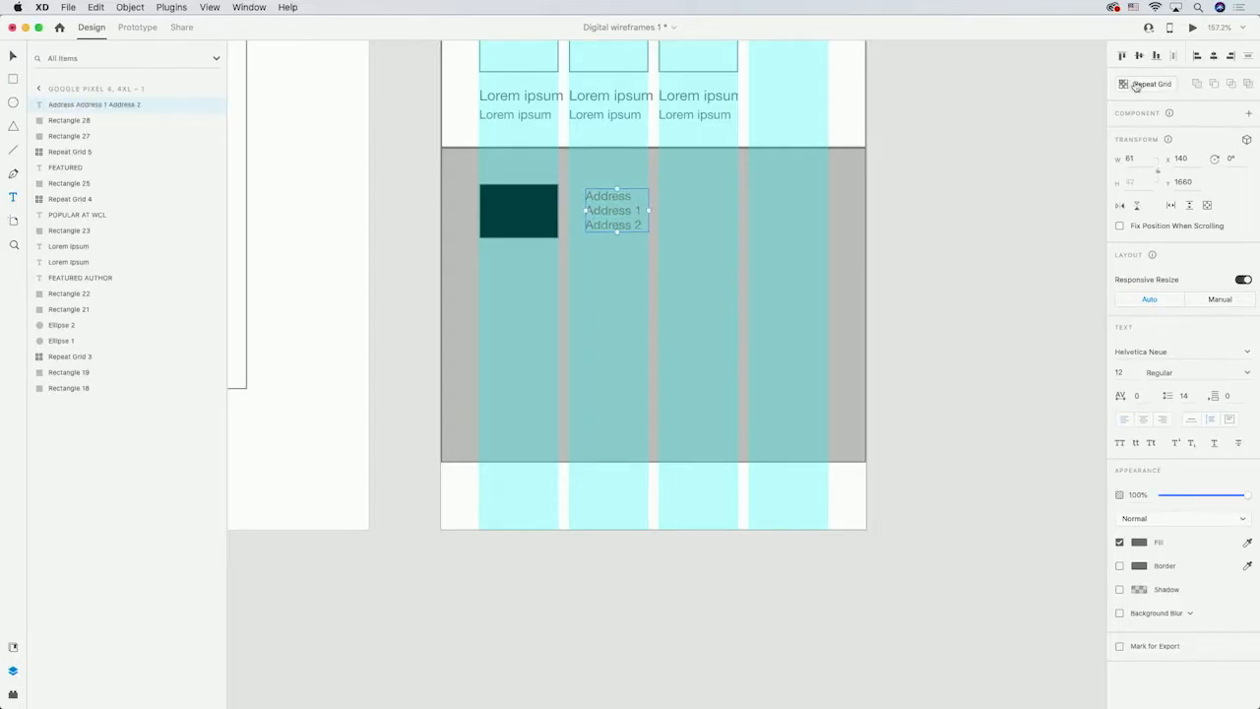
{"action": "left_click_drag", "start_coordinate": [651, 209], "coordinate": [836, 207]}
{"action": "left_click_drag", "start_coordinate": [701, 234], "coordinate": [726, 369]}
{"action": "left_click", "coordinate": [374, 148]}
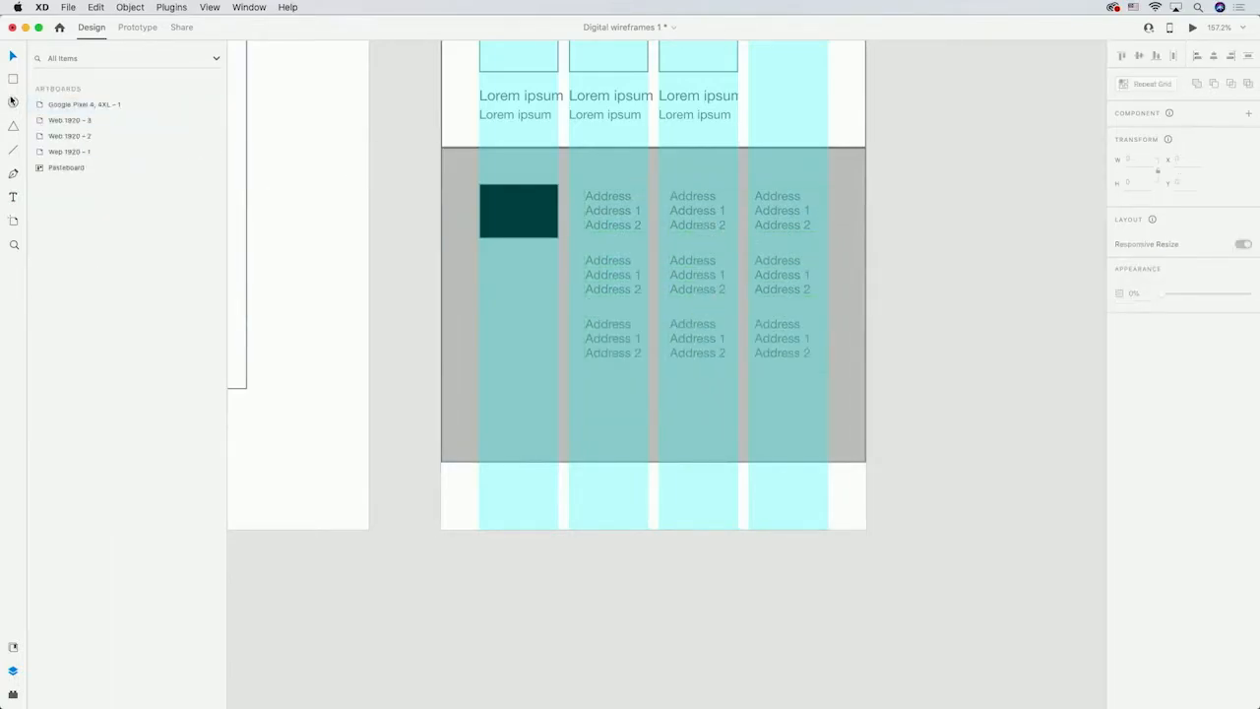
Create a repeat grid row of four small square social icons along the footer's lower area.
{"action": "mouse_move", "coordinate": [477, 431]}
{"action": "left_mouse_down"}
{"action": "mouse_move", "coordinate": [523, 387]}
{"action": "mouse_move", "coordinate": [728, 413]}
{"action": "left_mouse_up"}
{"action": "left_click", "coordinate": [1144, 84]}
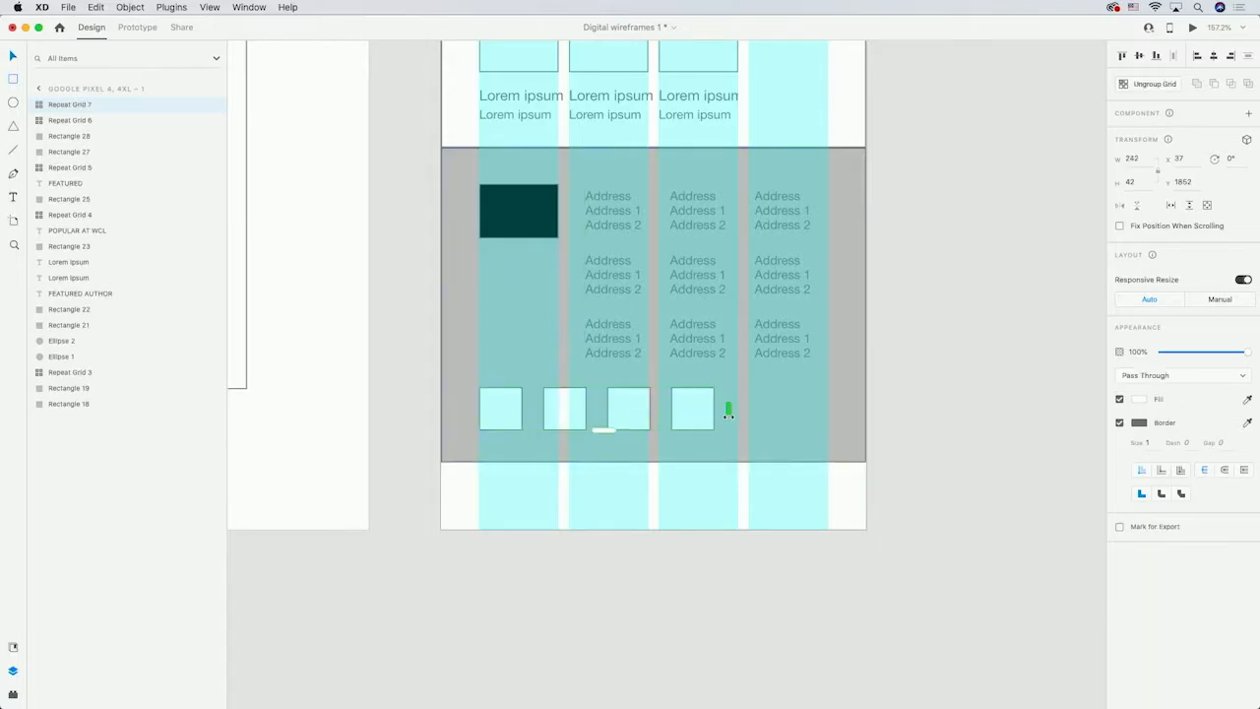
{"action": "left_click", "coordinate": [971, 358]}
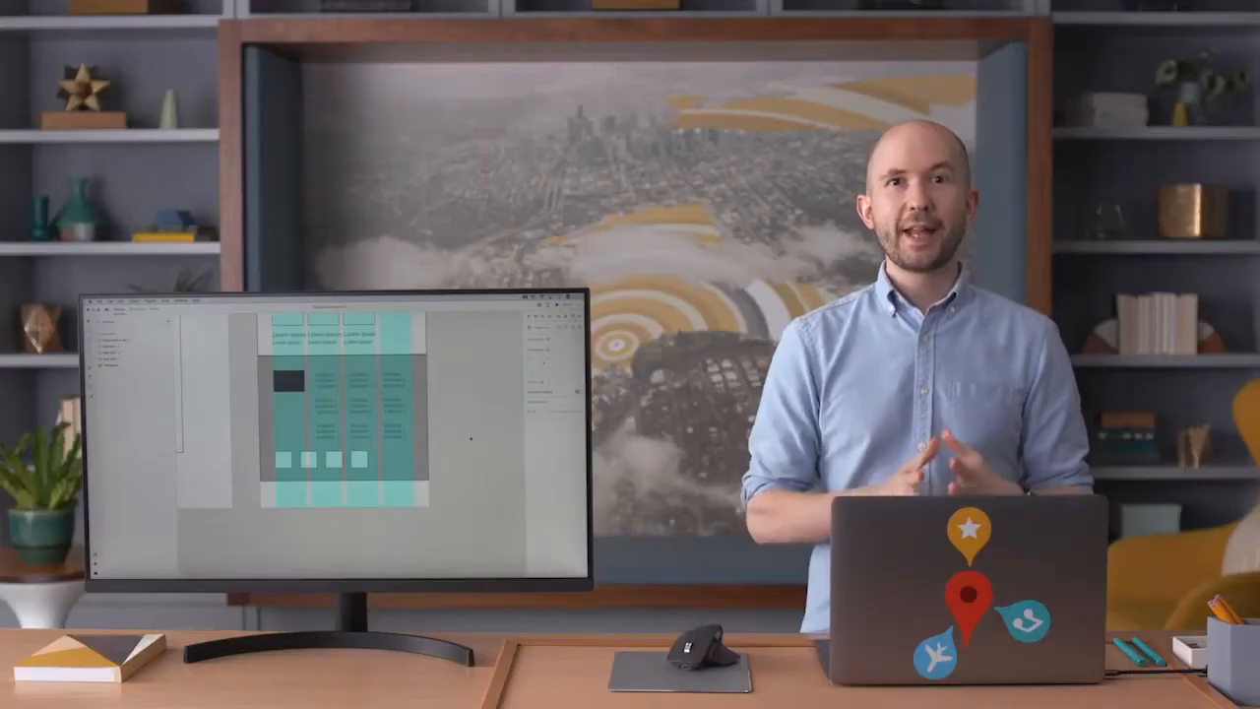
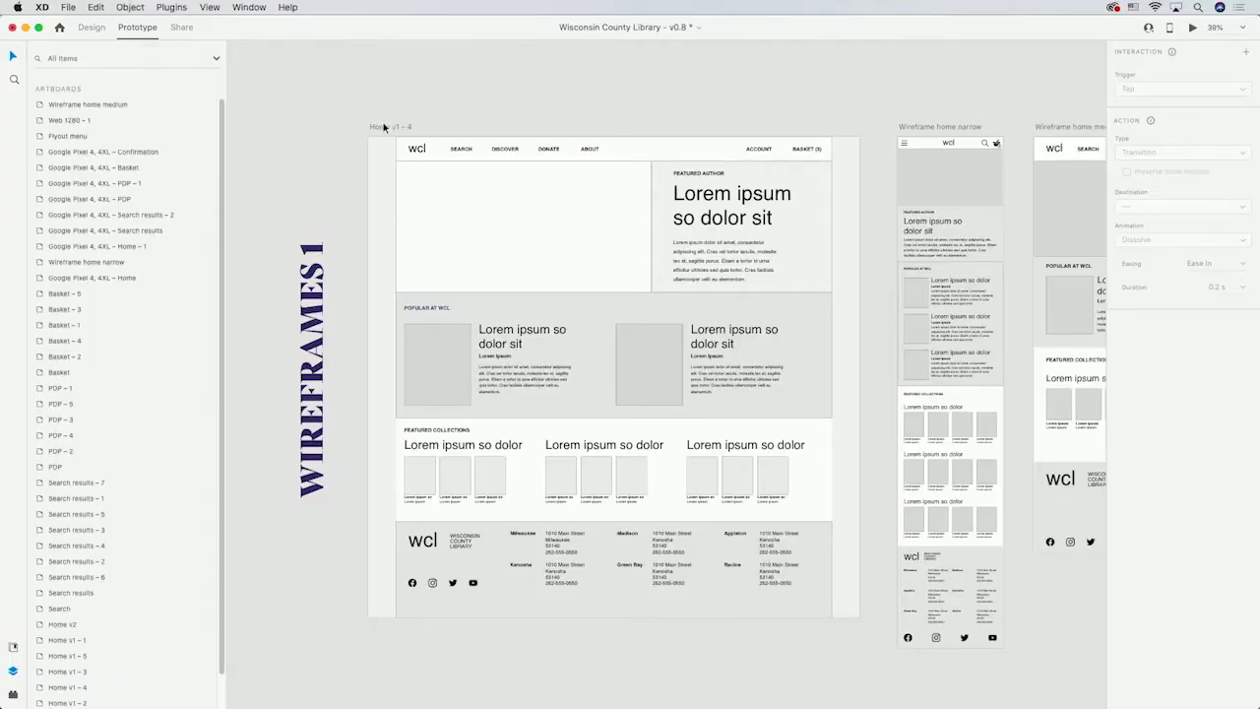
Make Home v1 – 4 the start of a new flow and link its SEARCH navigation item to Home v1 – 5.
{"action": "left_click", "coordinate": [384, 126]}
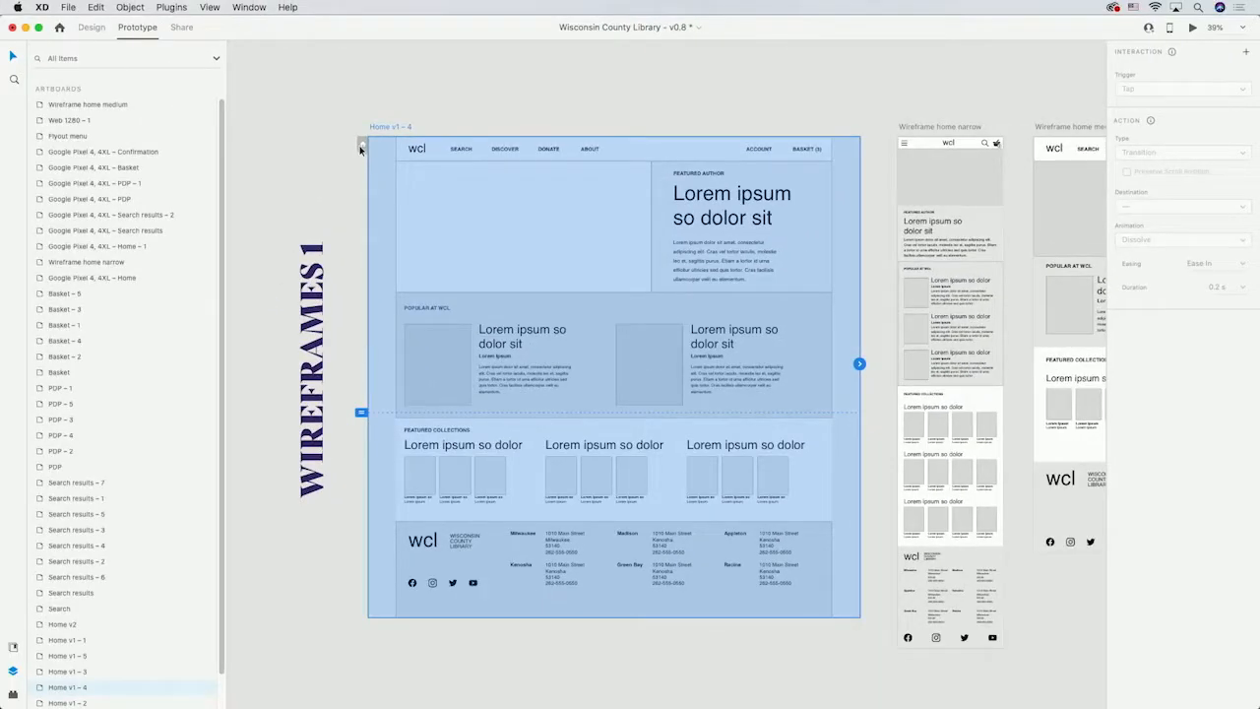
{"action": "left_click", "coordinate": [361, 146]}
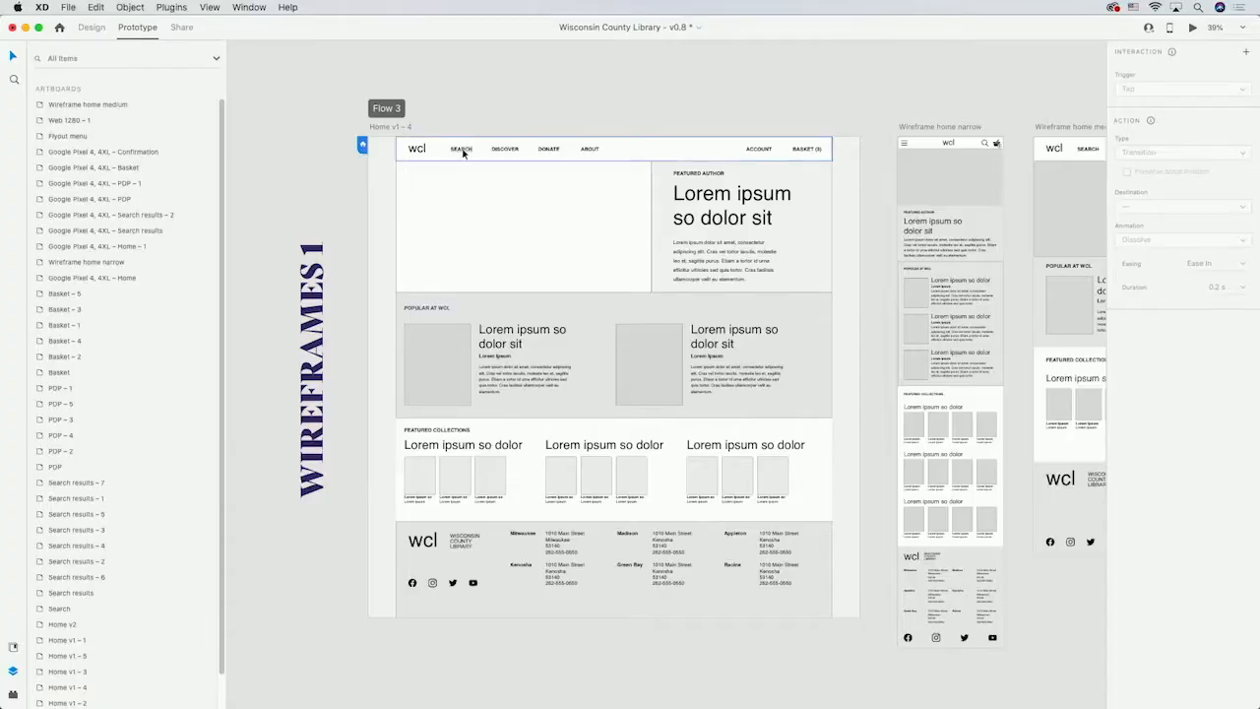
{"action": "left_click", "coordinate": [464, 149]}
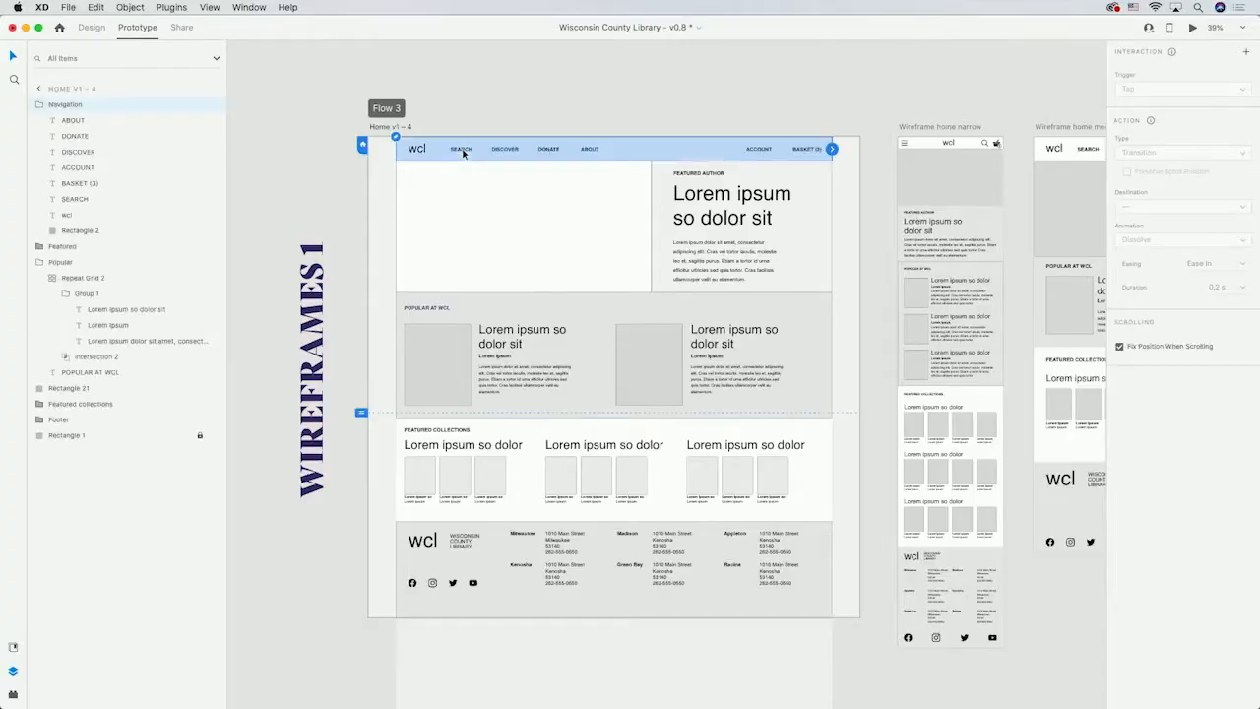
{"action": "double_click", "coordinate": [464, 149]}
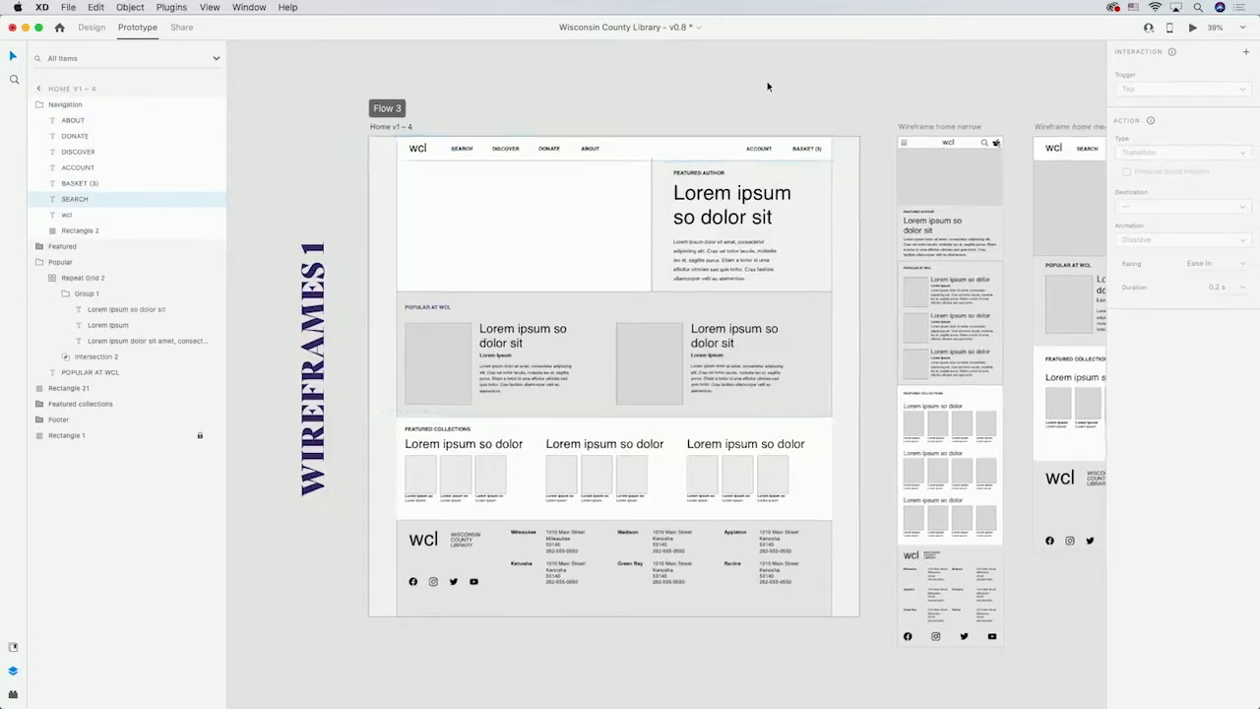
{"action": "scroll", "coordinate": [768, 87], "scroll_direction": "down", "scroll_amount": 5}
{"action": "scroll", "coordinate": [768, 86], "scroll_direction": "right", "scroll_amount": 6}
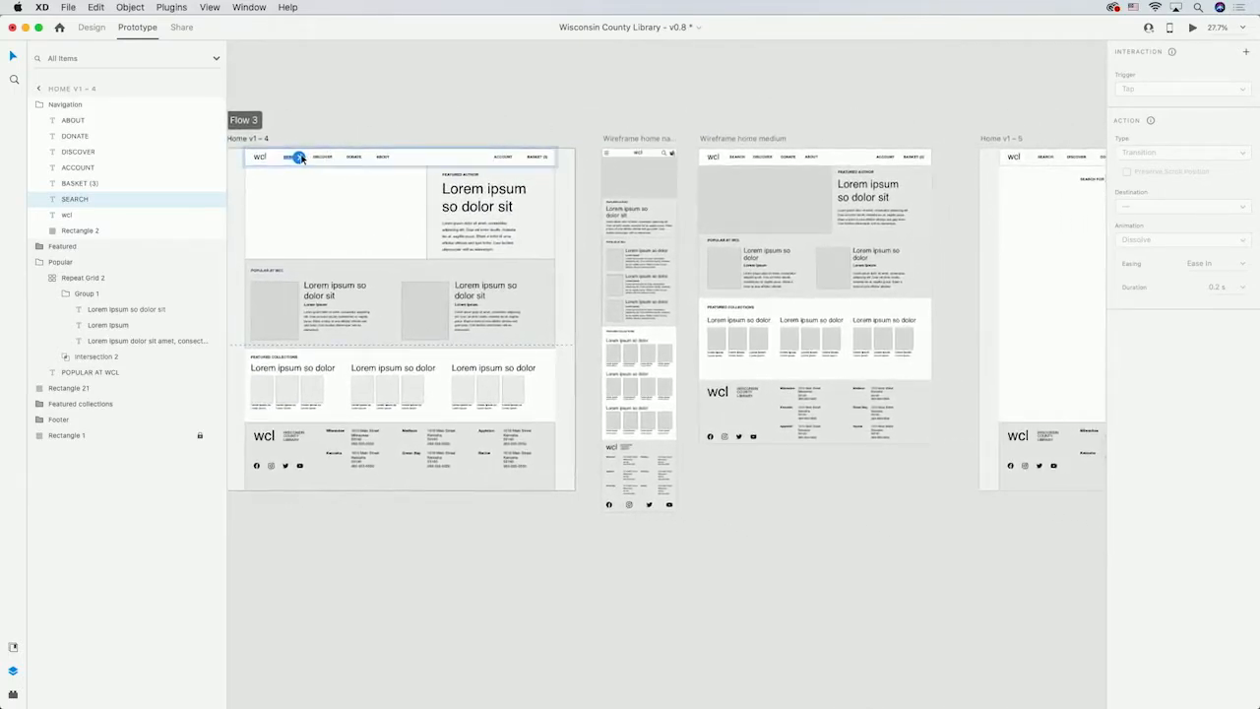
{"action": "left_click_drag", "start_coordinate": [298, 157], "coordinate": [1012, 209]}
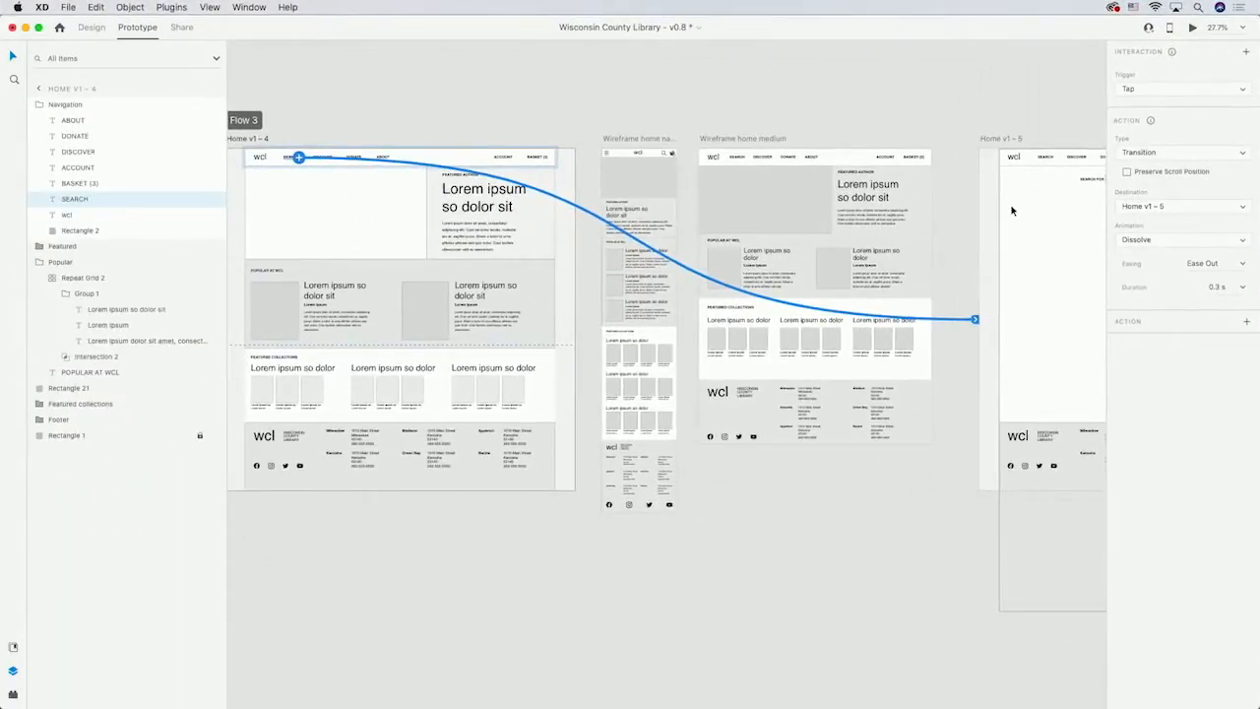
Link the search button on Home v1 – 5 to the Search results – 4 artboard.
{"action": "scroll", "coordinate": [1012, 209], "scroll_direction": "right", "scroll_amount": 10}
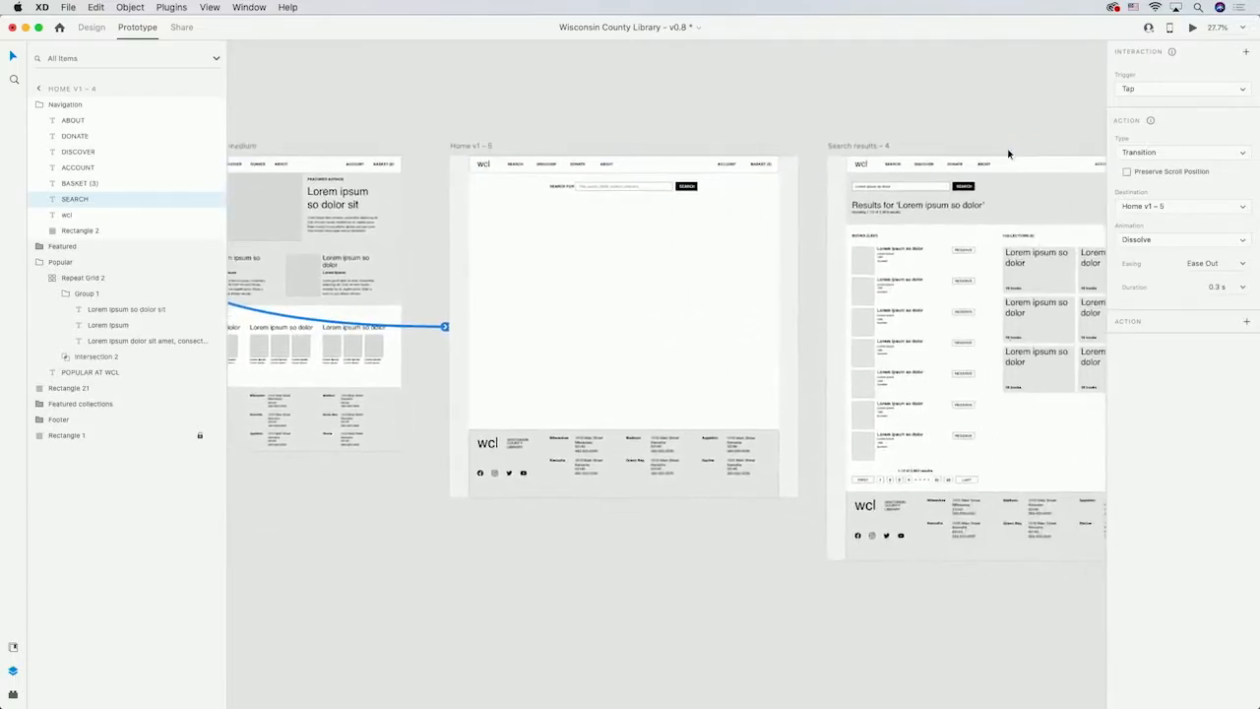
{"action": "scroll", "coordinate": [1008, 153], "scroll_direction": "right", "scroll_amount": 3}
{"action": "scroll", "coordinate": [1008, 153], "scroll_direction": "down", "scroll_amount": 1}
{"action": "left_click", "coordinate": [616, 156]}
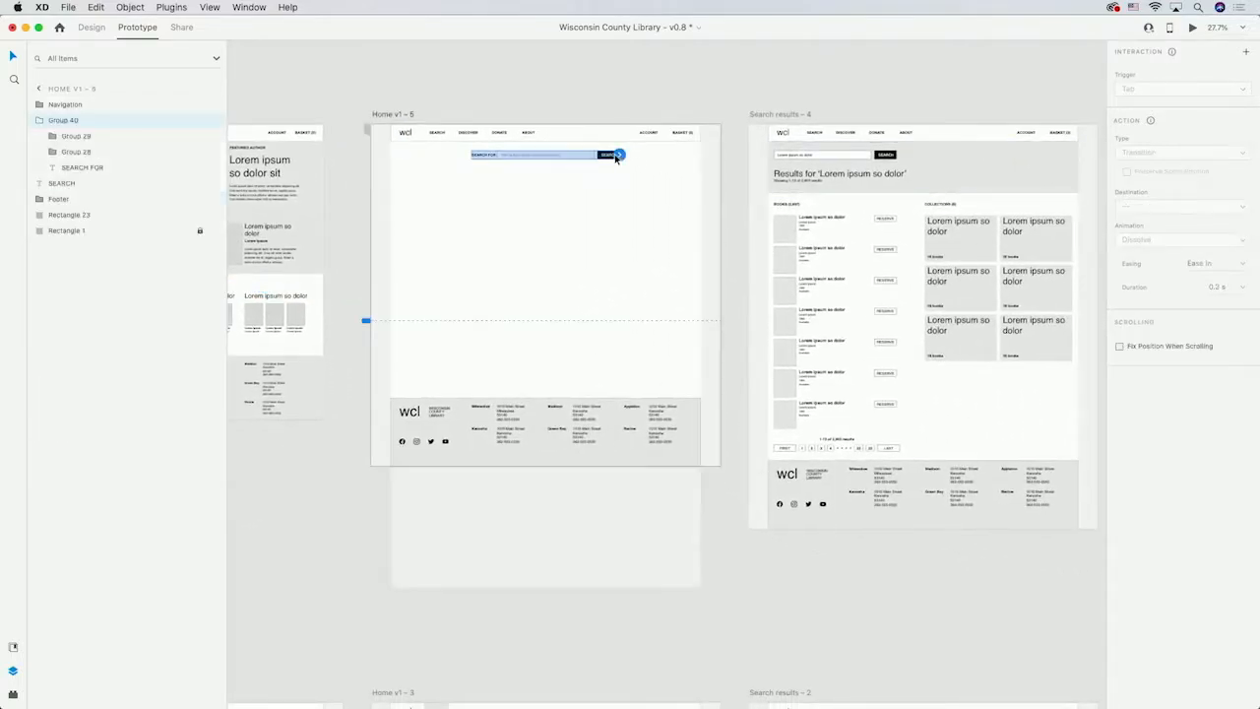
{"action": "double_click", "coordinate": [616, 156]}
{"action": "left_click_drag", "start_coordinate": [618, 155], "coordinate": [756, 236]}
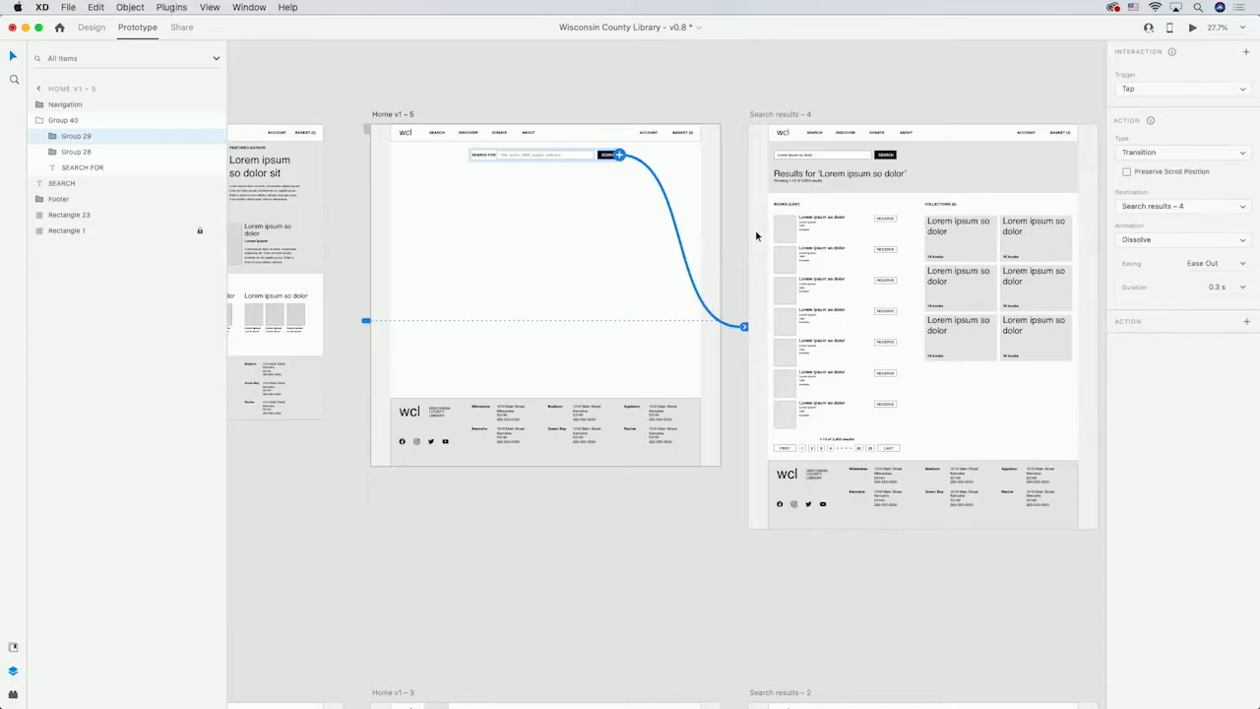
Link the book cover image in the Search results – 4 list to PDP – 4.
{"action": "scroll", "coordinate": [756, 236], "scroll_direction": "right", "scroll_amount": 5}
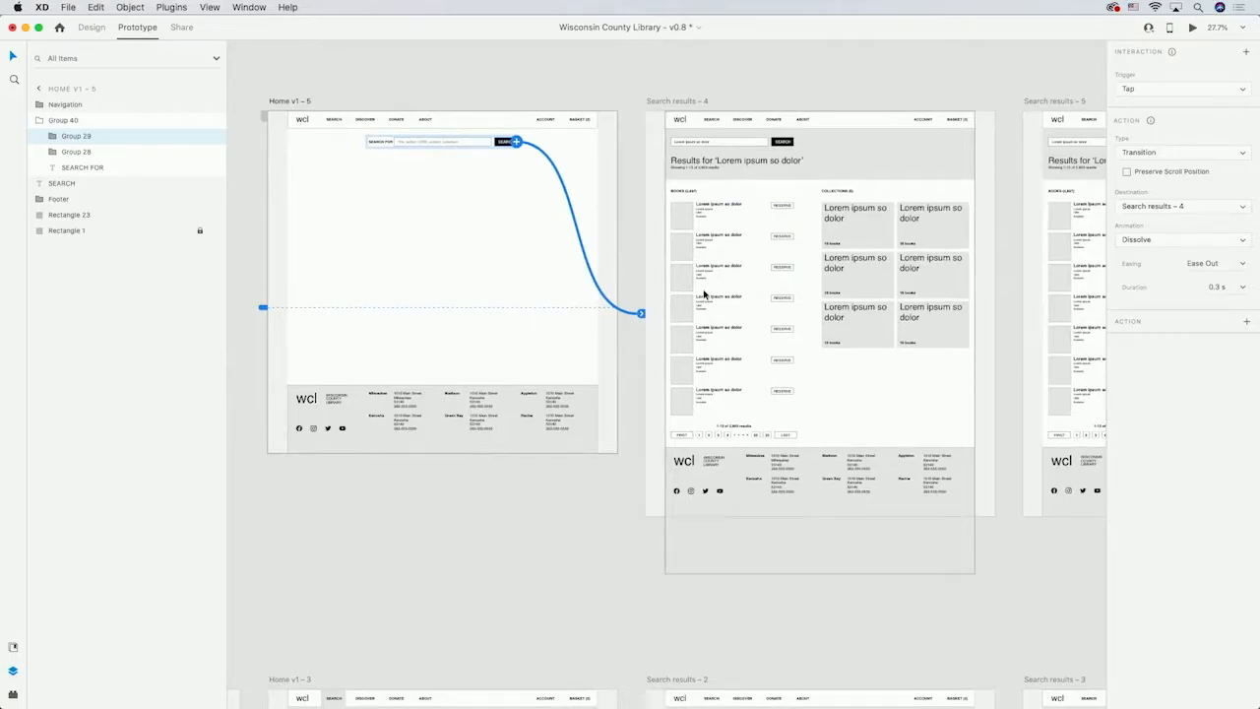
{"action": "double_click", "coordinate": [691, 281]}
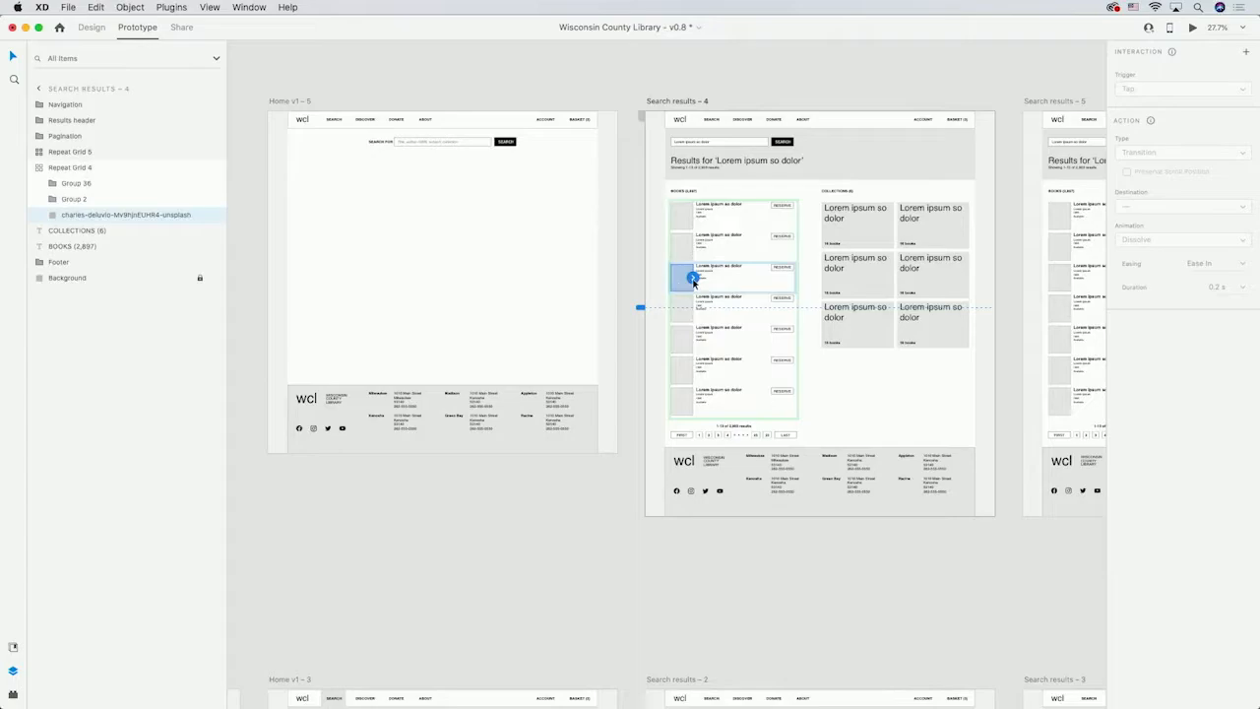
{"action": "scroll", "coordinate": [694, 283], "scroll_direction": "right", "scroll_amount": 10}
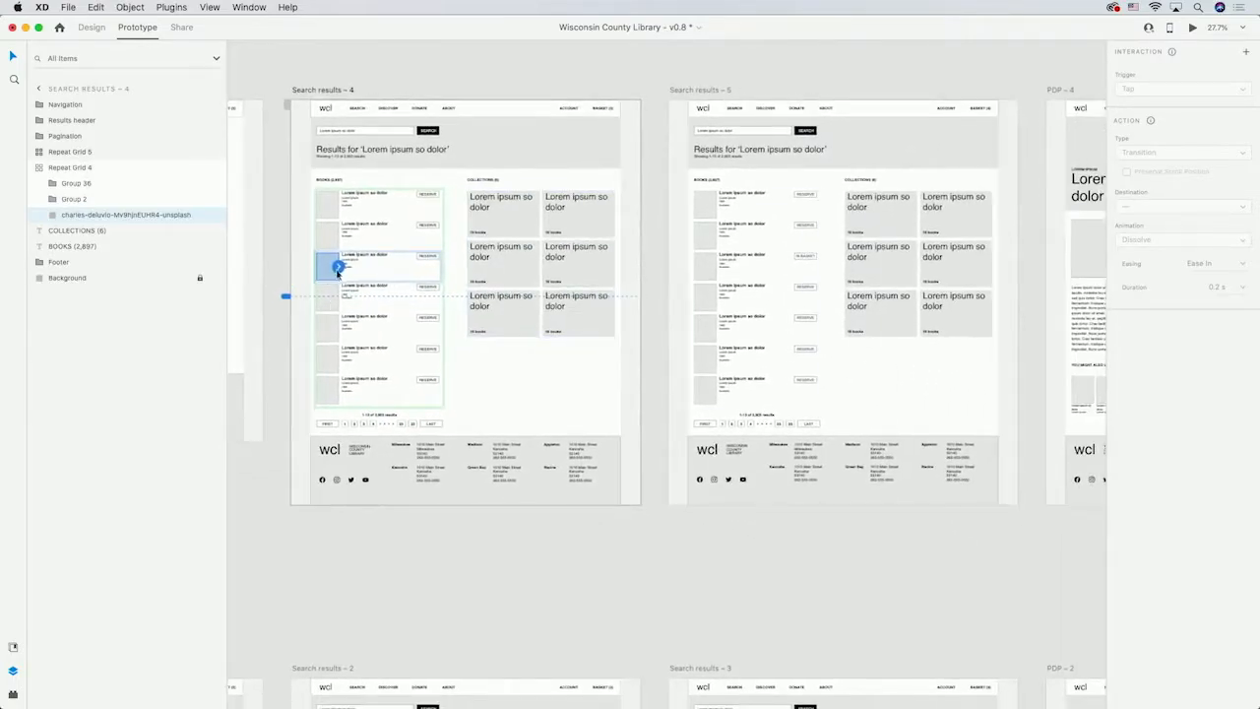
{"action": "left_click_drag", "start_coordinate": [336, 270], "coordinate": [969, 277]}
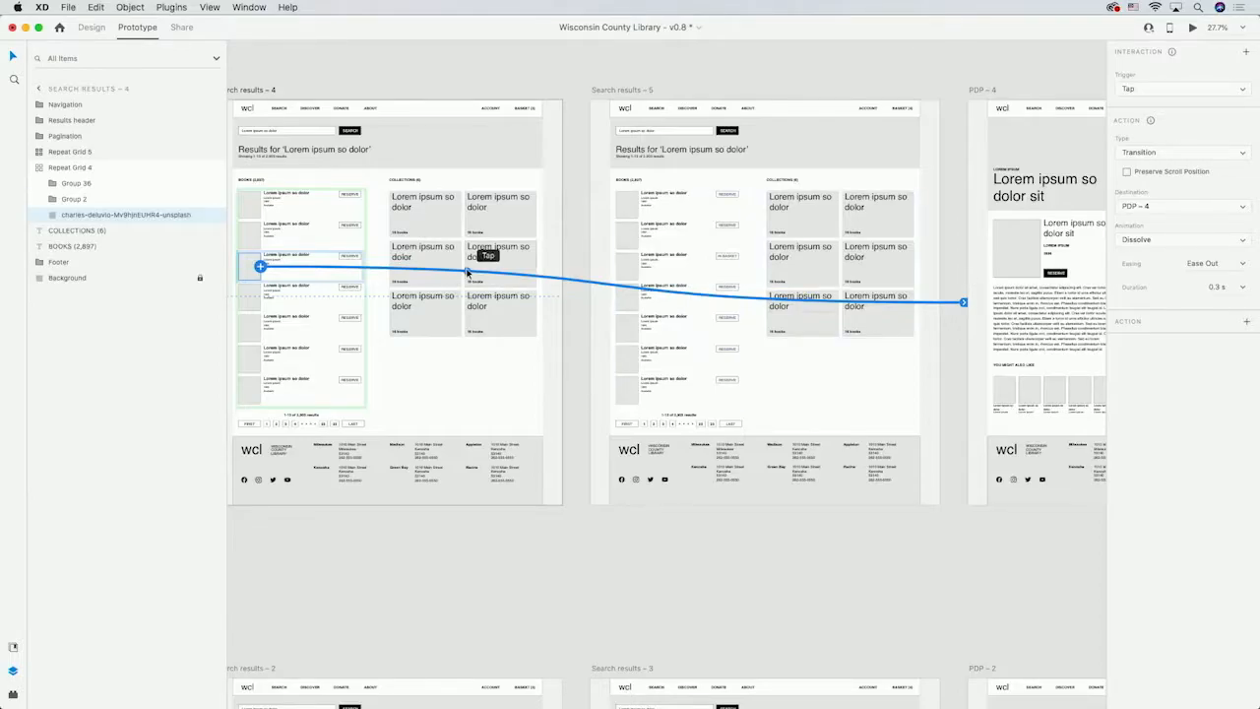
Link the book title to PDP – 4 and its Reserve button to Search results – 5.
{"action": "left_click", "coordinate": [301, 260]}
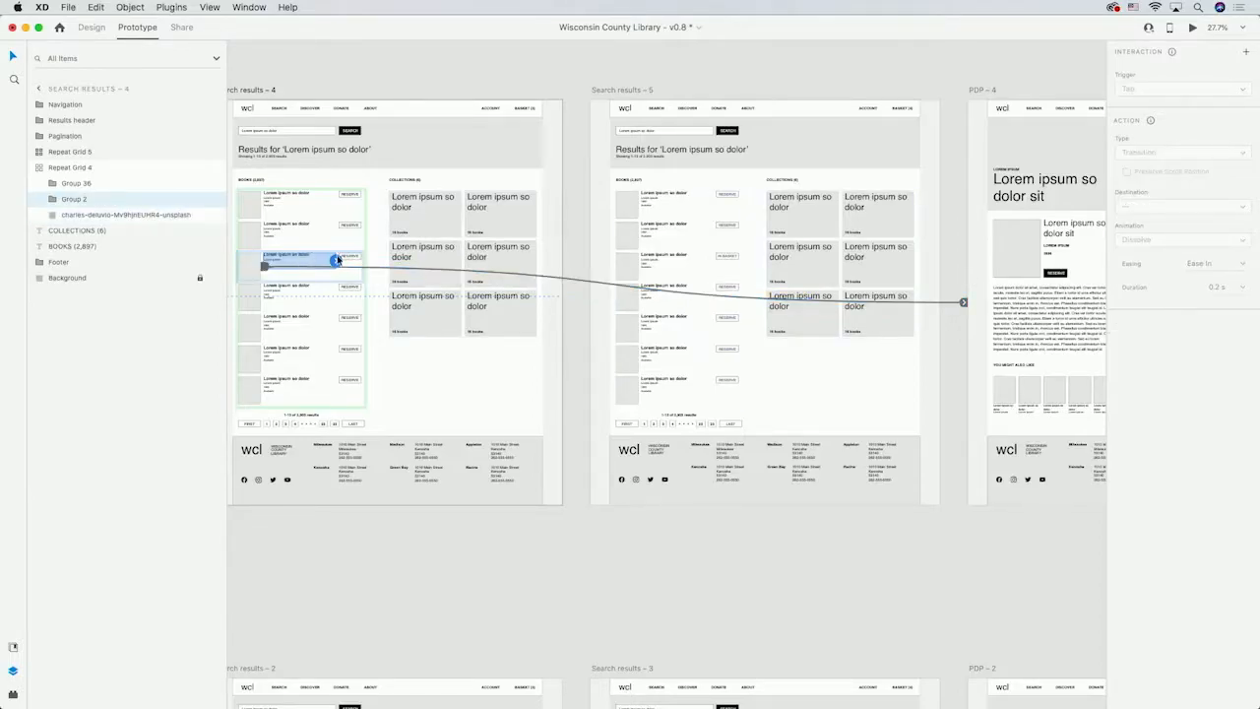
{"action": "left_click_drag", "start_coordinate": [337, 260], "coordinate": [1009, 284]}
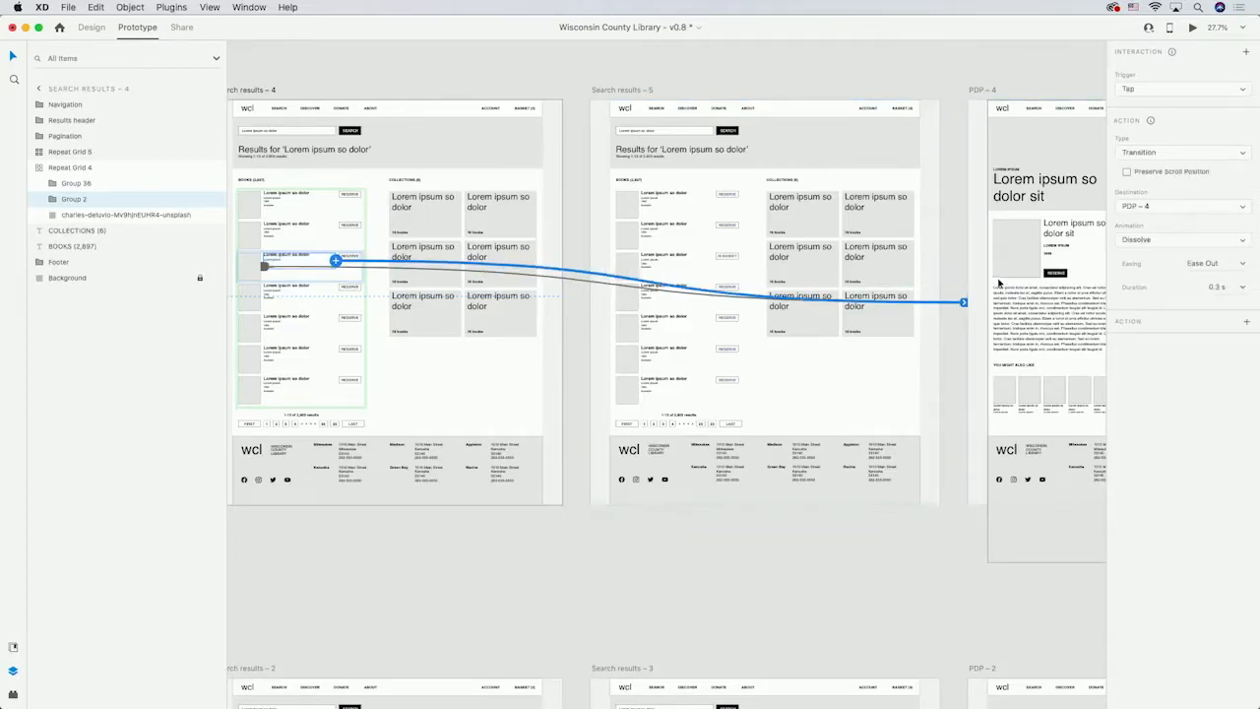
{"action": "left_click", "coordinate": [356, 258]}
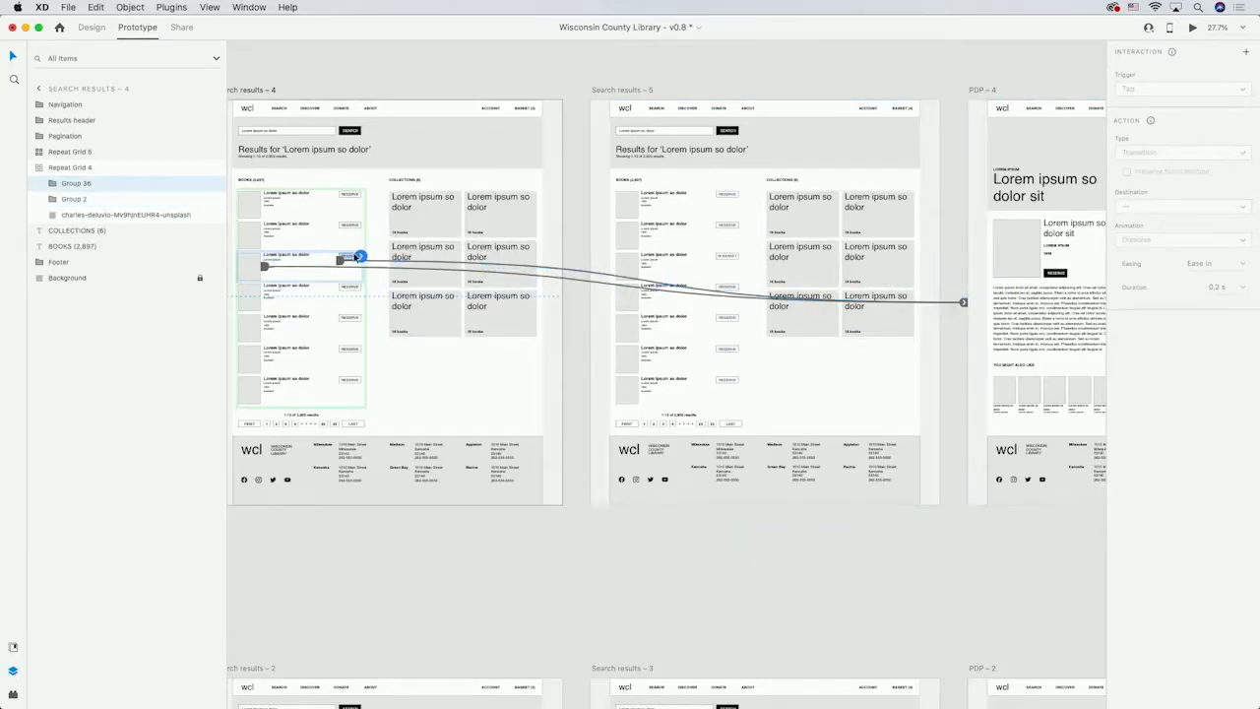
{"action": "left_click_drag", "start_coordinate": [360, 257], "coordinate": [592, 242]}
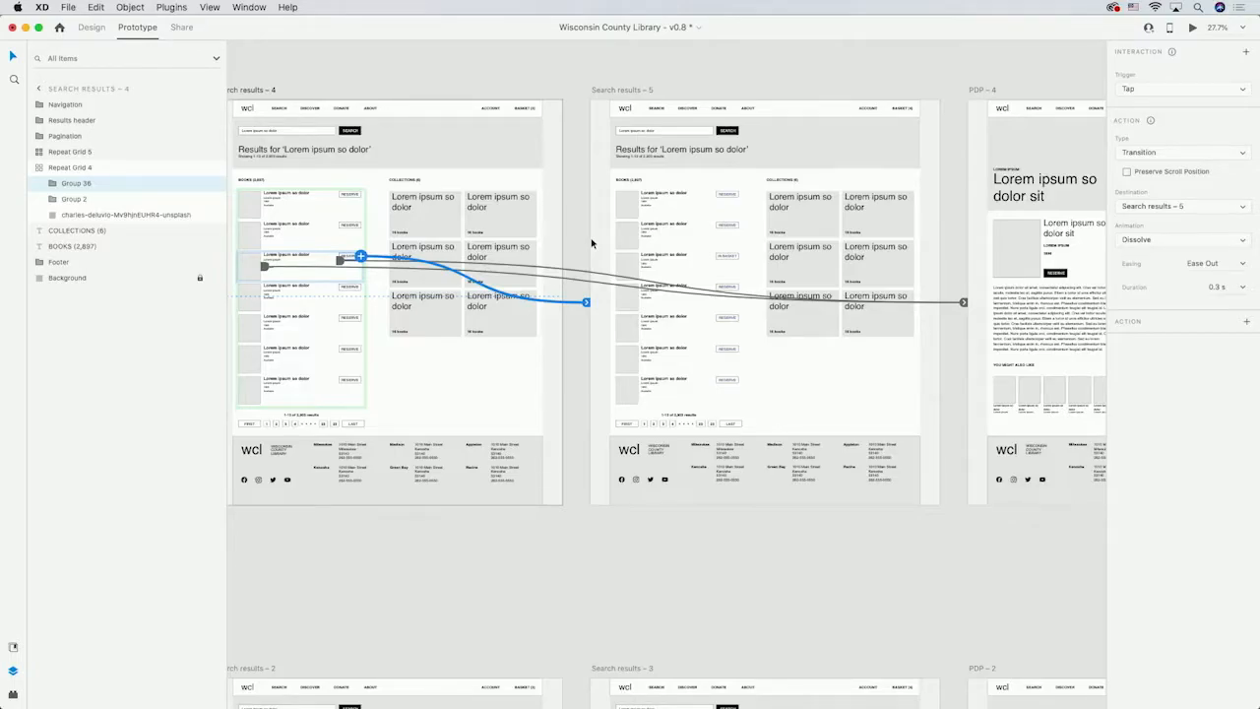
Link the book cover image and title in the Search results – 5 list to PDP – 4.
{"action": "double_click", "coordinate": [634, 267]}
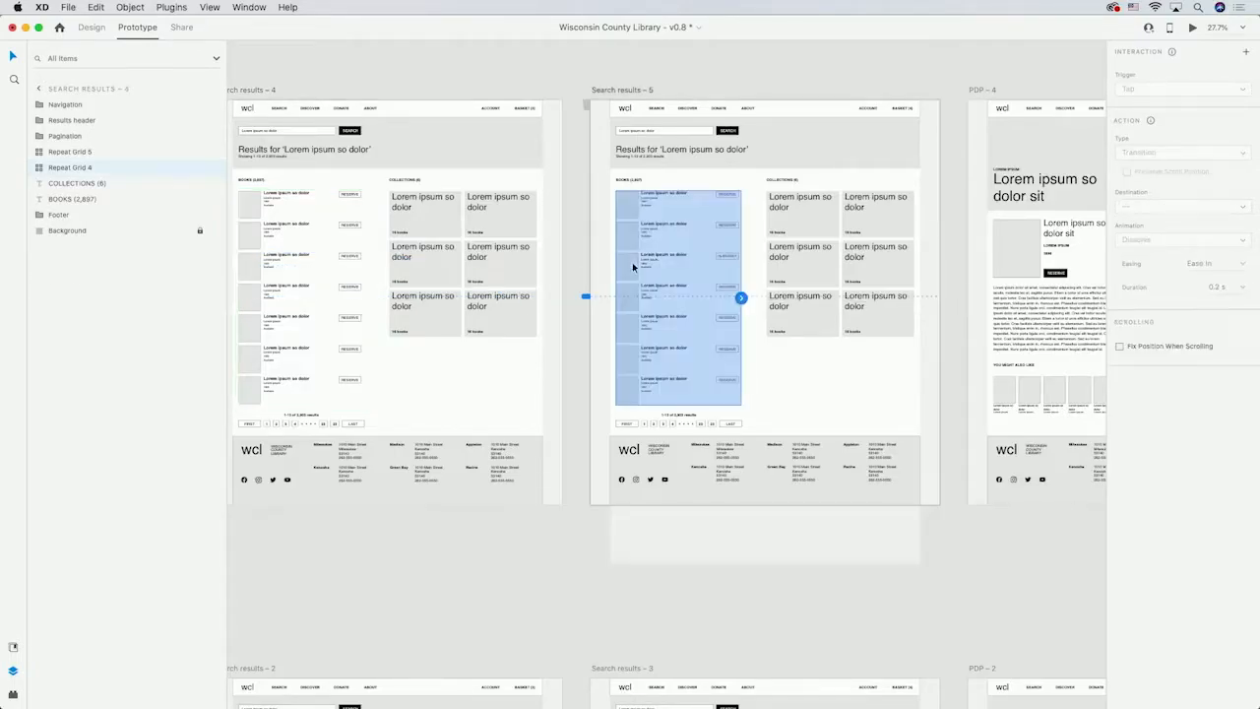
{"action": "left_click_drag", "start_coordinate": [640, 268], "coordinate": [980, 297]}
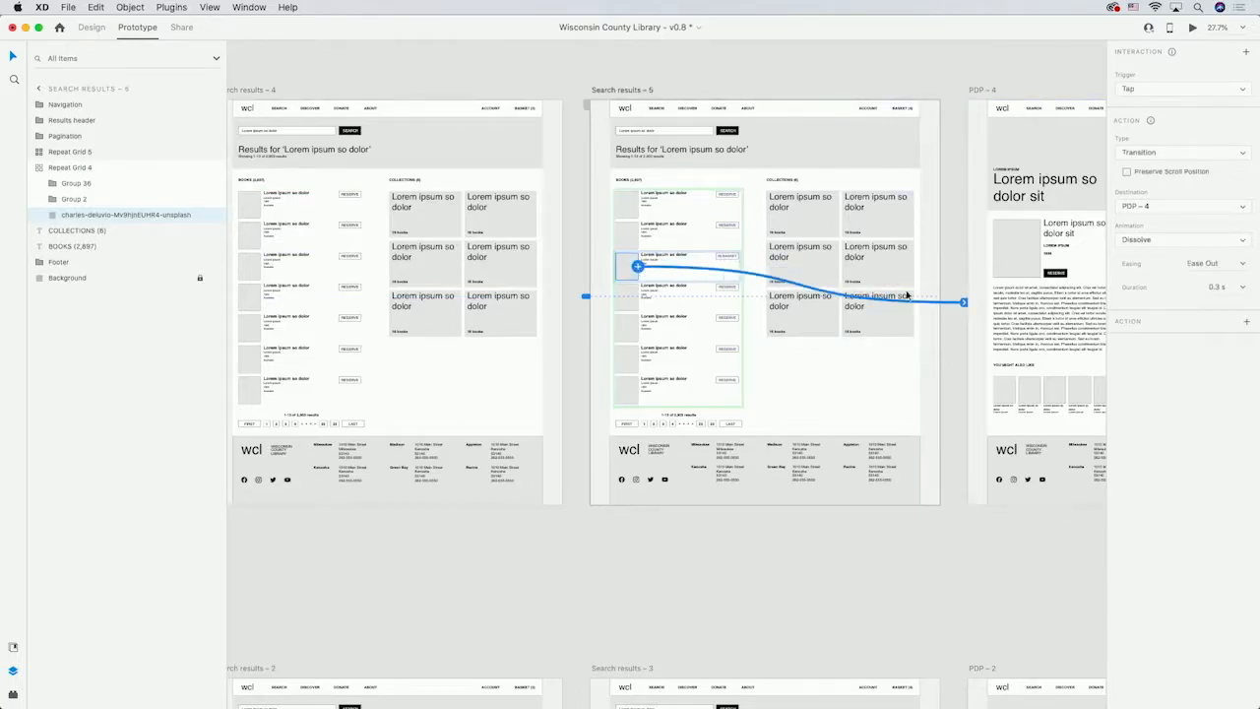
{"action": "left_click", "coordinate": [689, 262]}
{"action": "left_click_drag", "start_coordinate": [713, 260], "coordinate": [973, 299]}
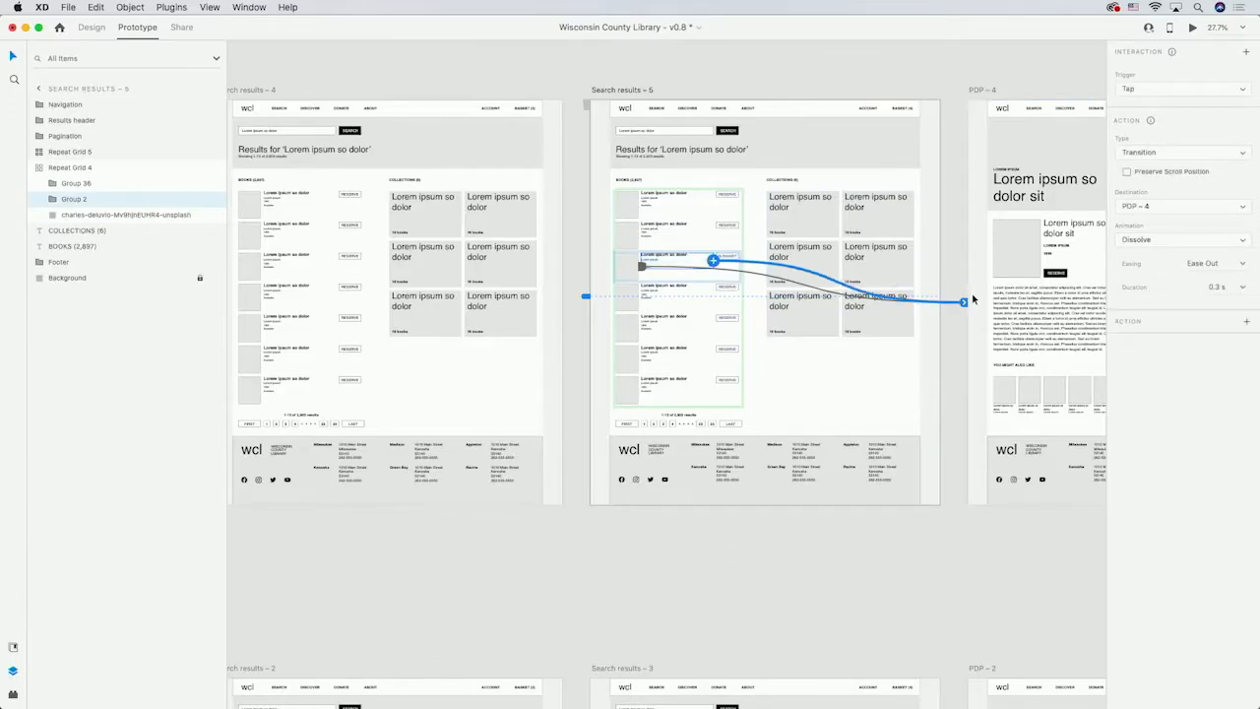
Link the Reserve button on PDP – 4 to the PDP – 5 artboard.
{"action": "scroll", "coordinate": [973, 299], "scroll_direction": "right", "scroll_amount": 5}
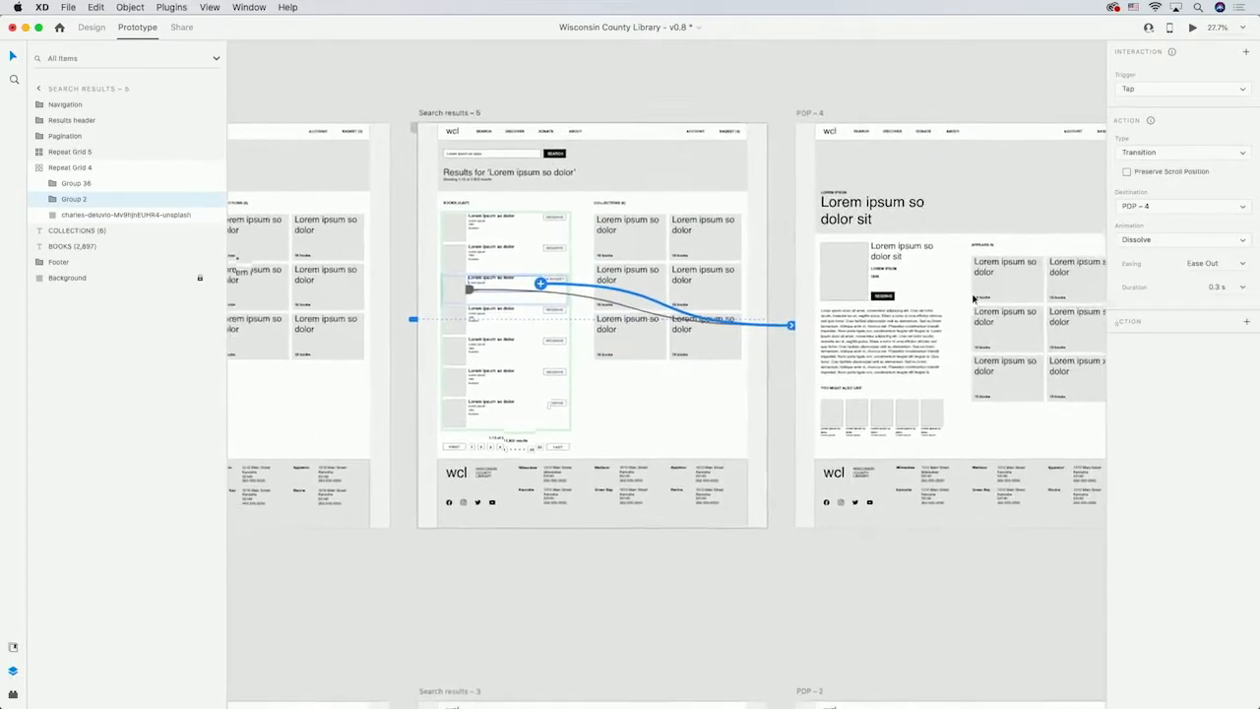
{"action": "scroll", "coordinate": [972, 299], "scroll_direction": "right", "scroll_amount": 9}
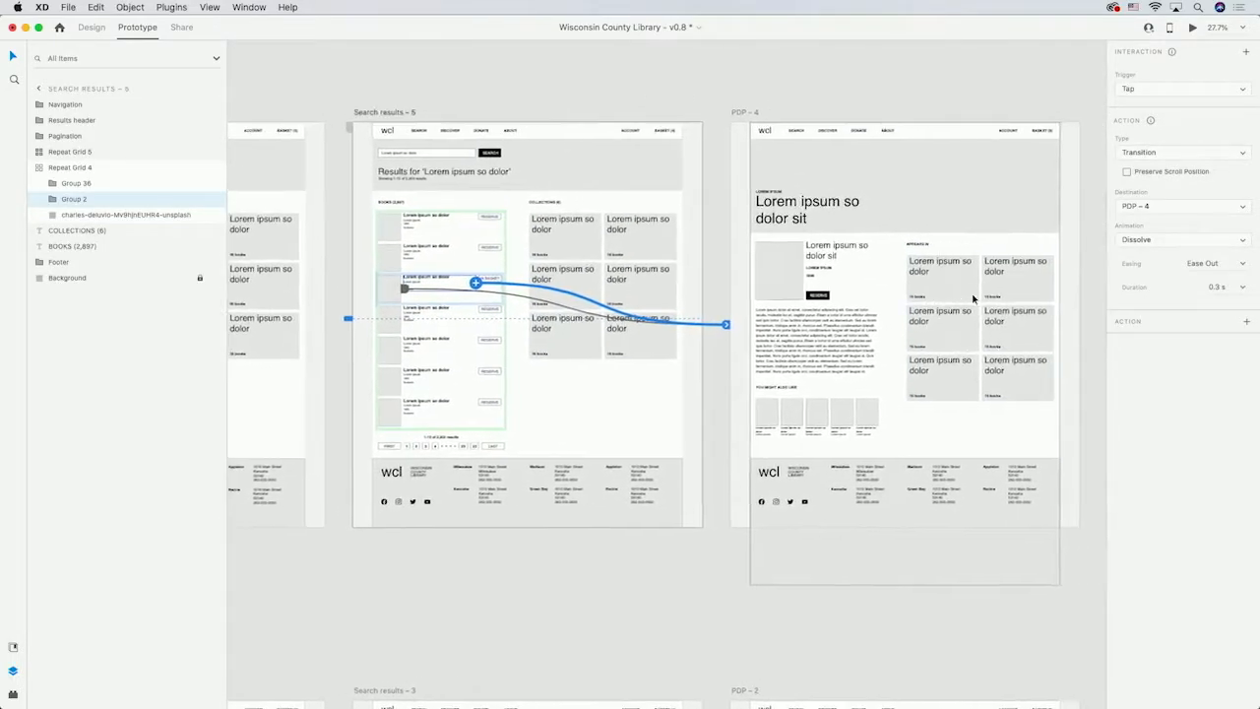
{"action": "scroll", "coordinate": [972, 299], "scroll_direction": "right", "scroll_amount": 2}
{"action": "scroll", "coordinate": [973, 299], "scroll_direction": "down", "scroll_amount": 1}
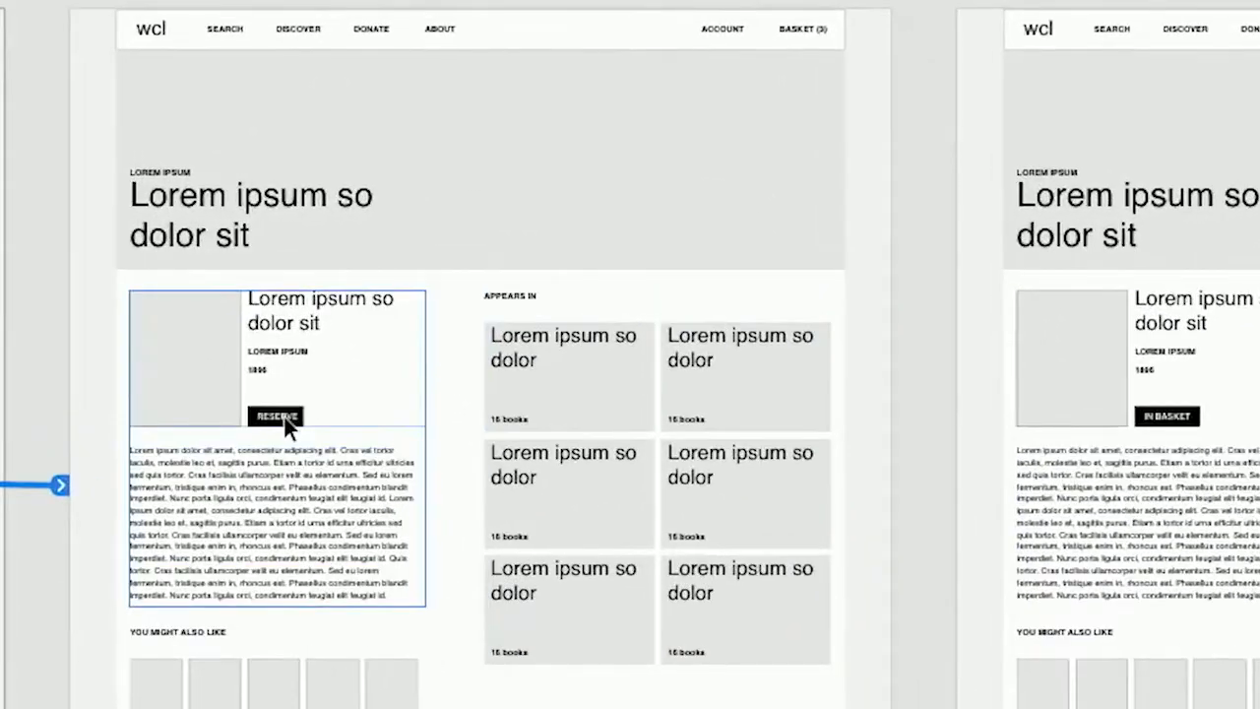
{"action": "left_click", "coordinate": [283, 417]}
{"action": "left_click", "coordinate": [283, 416]}
{"action": "left_click", "coordinate": [282, 417]}
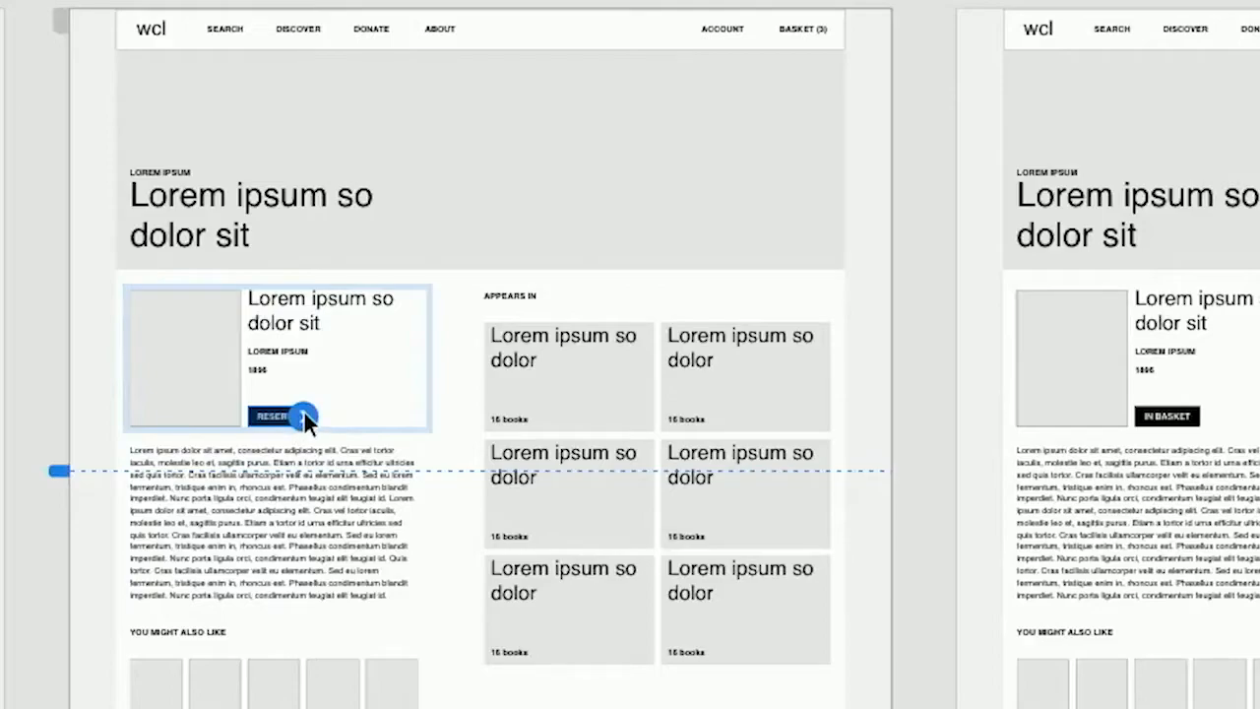
{"action": "left_click_drag", "start_coordinate": [304, 416], "coordinate": [965, 461]}
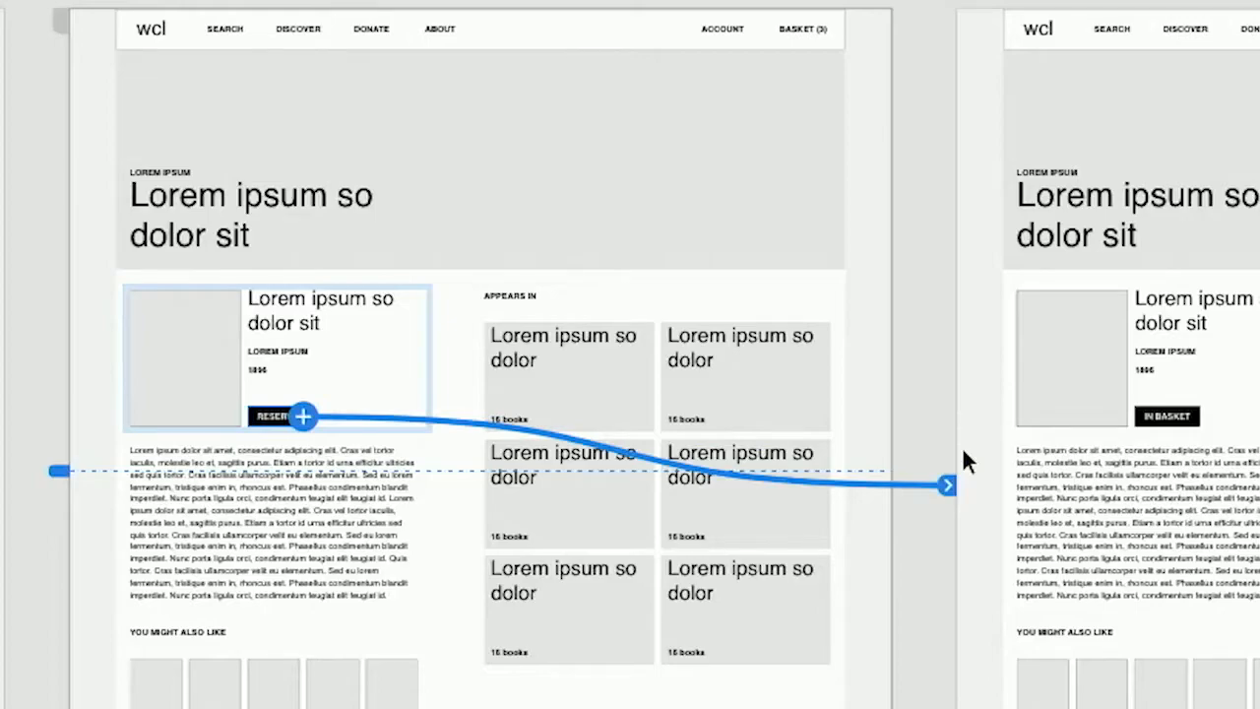
Link the BASKET navigation item on PDP – 5 to the Basket – 4 artboard.
{"action": "scroll", "coordinate": [961, 446], "scroll_direction": "right", "scroll_amount": 10}
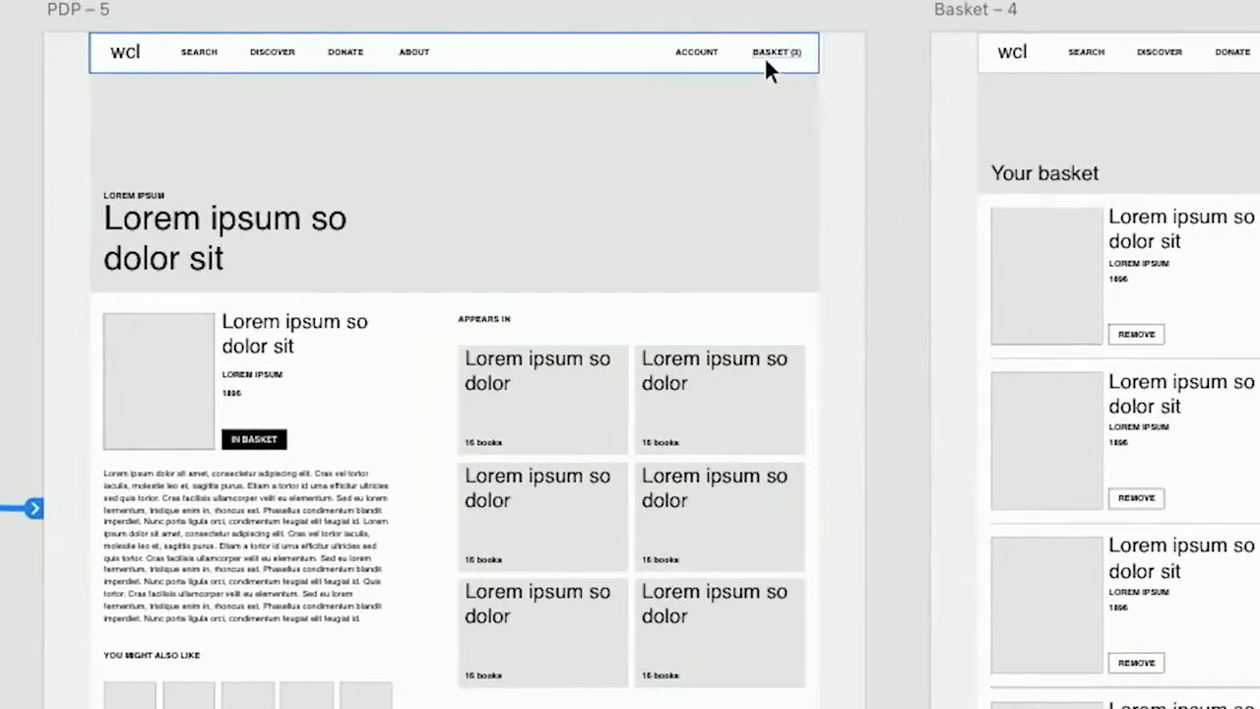
{"action": "left_click", "coordinate": [768, 52]}
{"action": "left_click", "coordinate": [770, 52]}
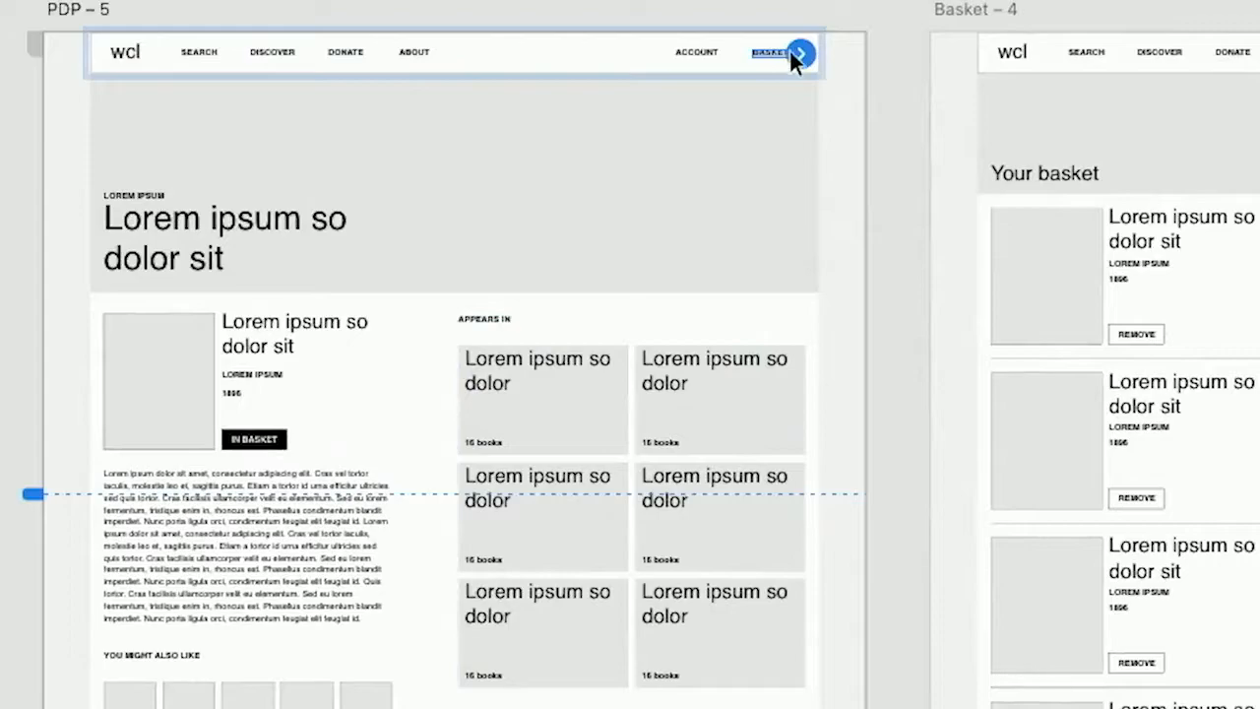
{"action": "left_click_drag", "start_coordinate": [799, 48], "coordinate": [940, 258]}
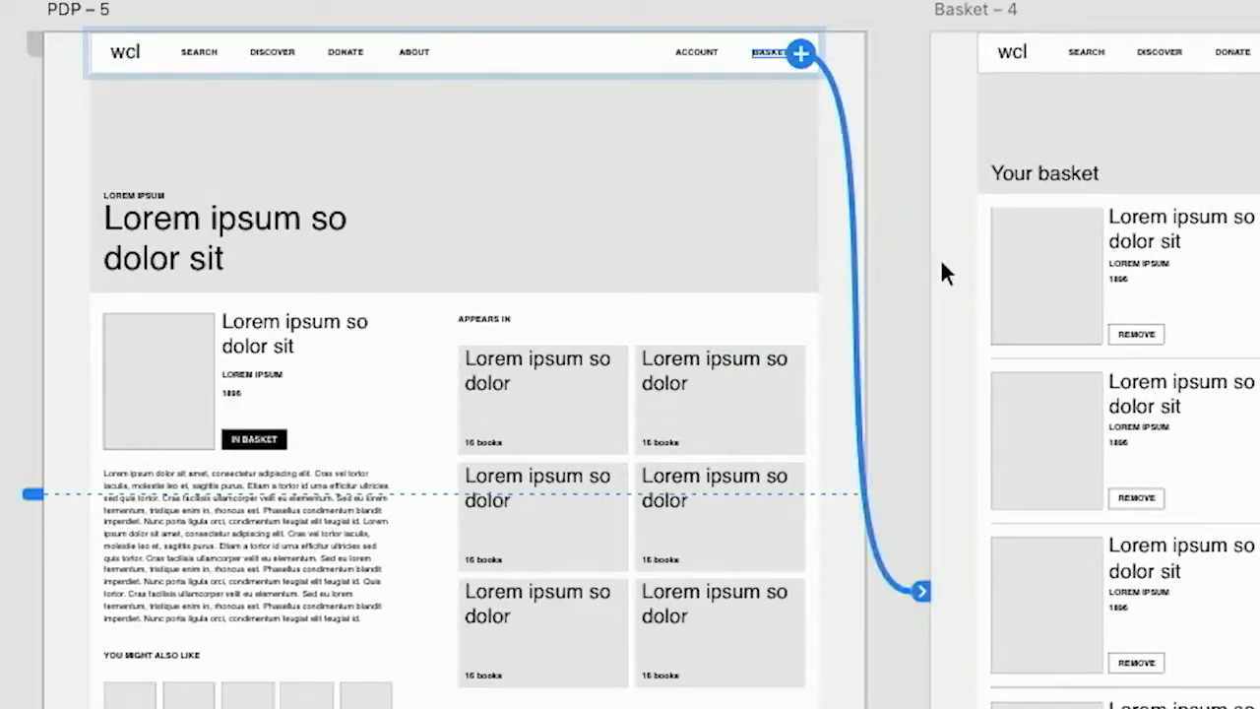
Link the Confirm Reservations button on Basket – 4 to the Basket – 5 artboard.
{"action": "scroll", "coordinate": [935, 247], "scroll_direction": "down", "scroll_amount": 10}
{"action": "scroll", "coordinate": [936, 246], "scroll_direction": "right", "scroll_amount": 5}
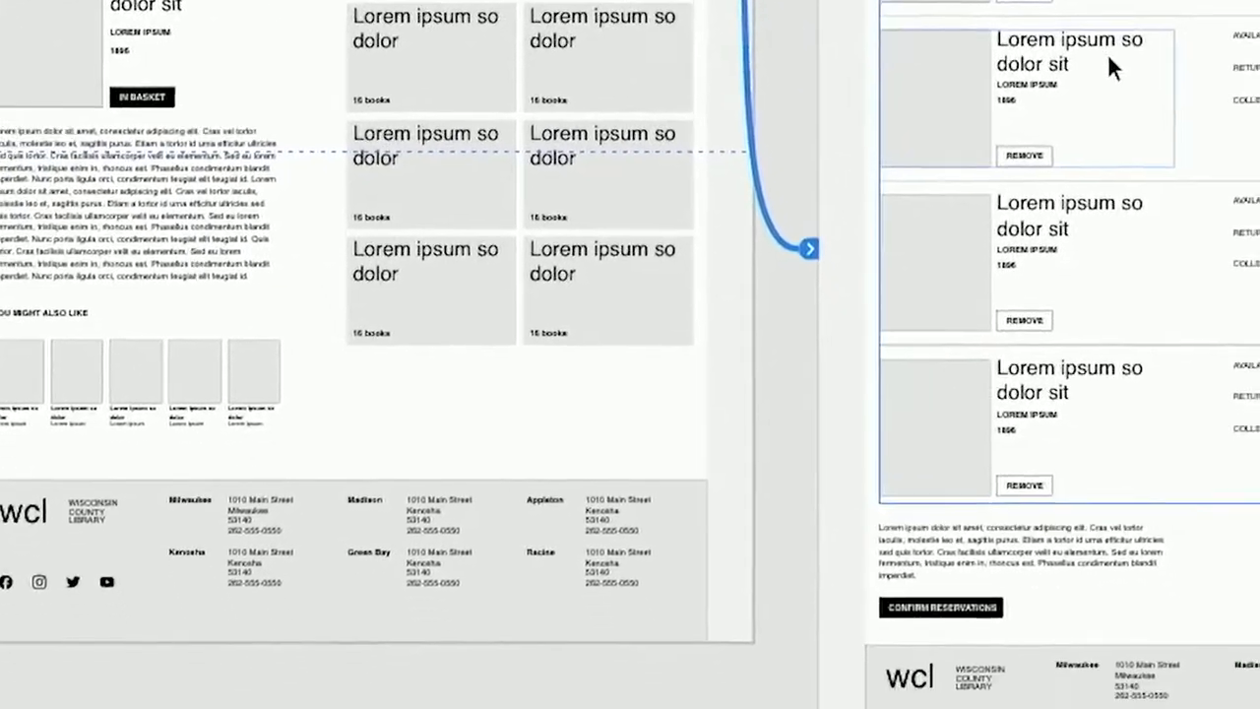
{"action": "scroll", "coordinate": [889, 53], "scroll_direction": "right", "scroll_amount": 5}
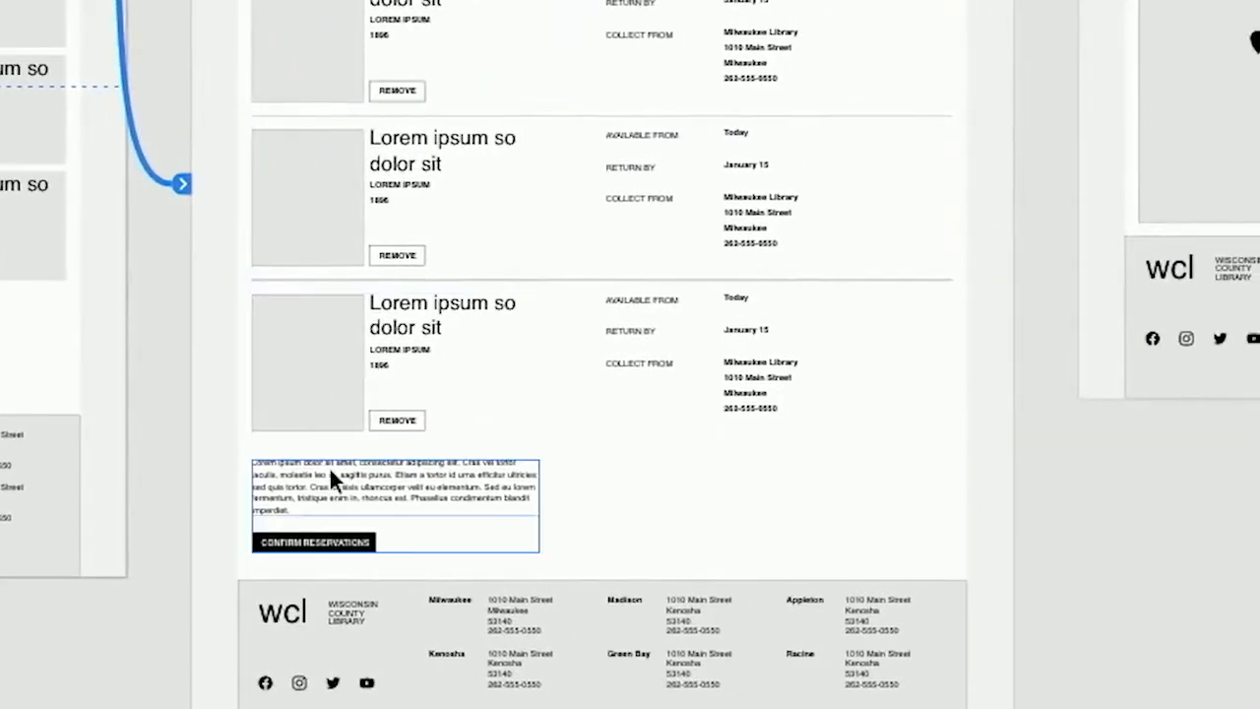
{"action": "left_click", "coordinate": [315, 538]}
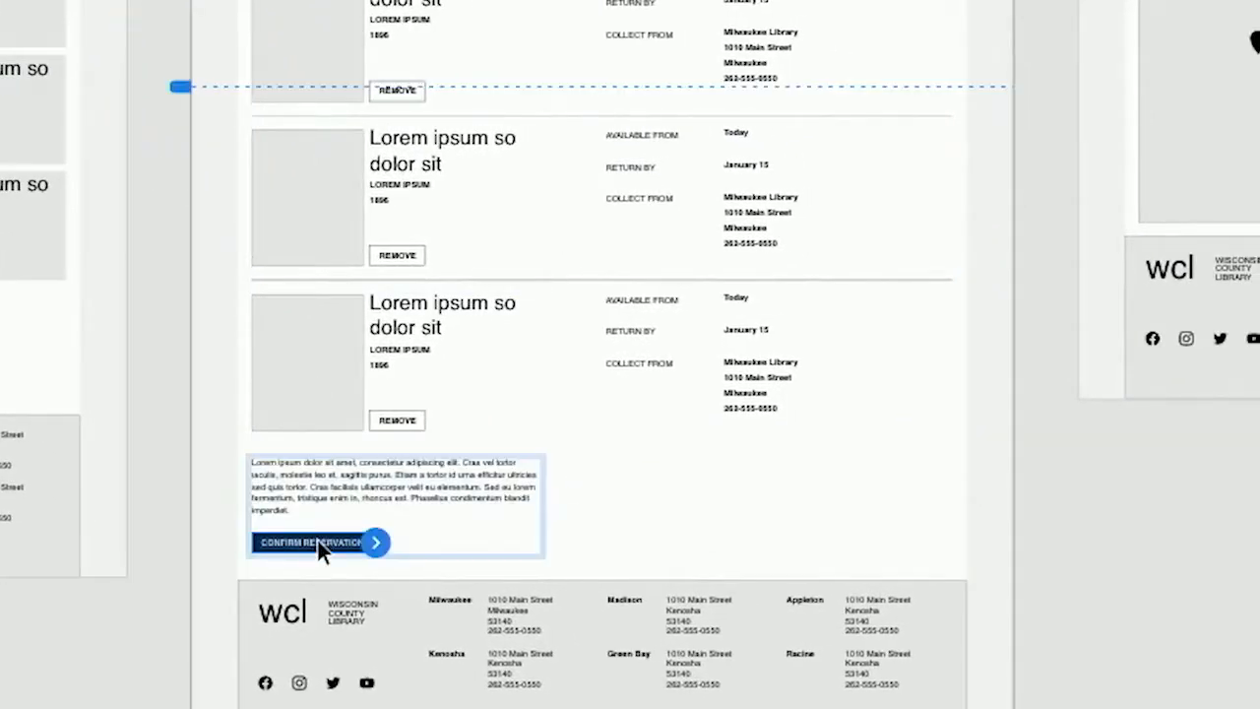
{"action": "scroll", "coordinate": [385, 542], "scroll_direction": "down", "scroll_amount": 3}
{"action": "left_click_drag", "start_coordinate": [493, 536], "coordinate": [977, 221]}
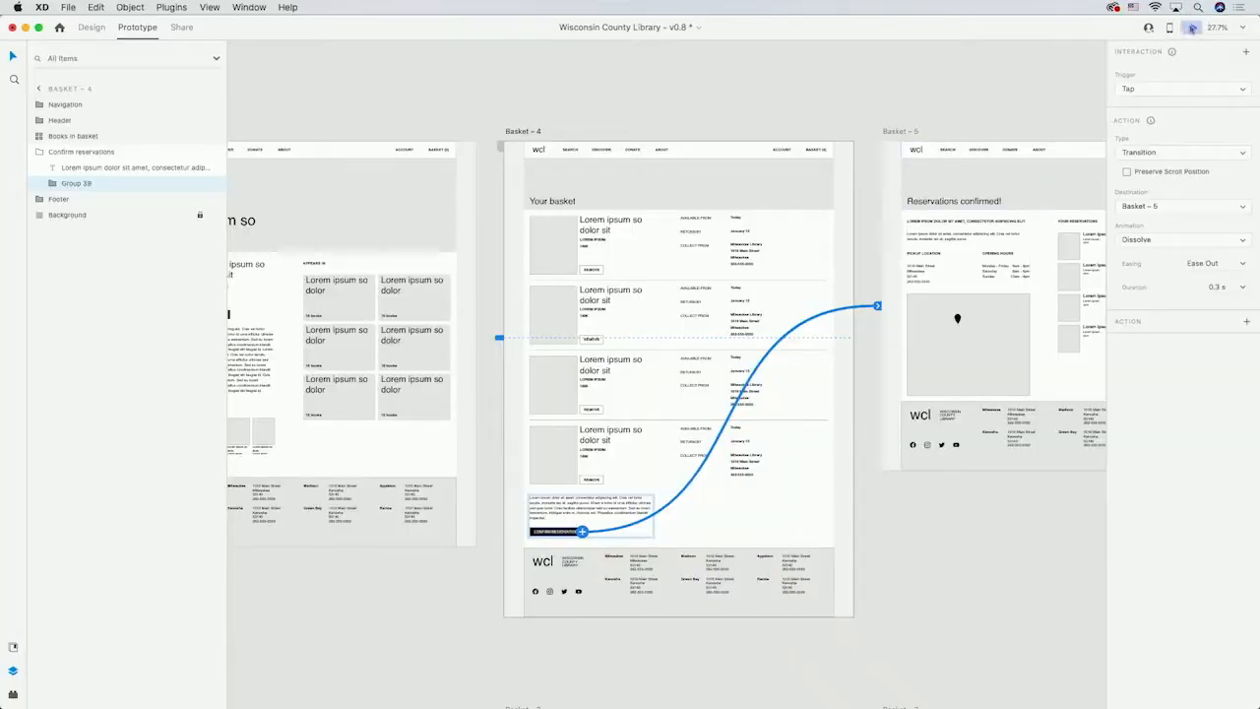
Preview the prototype, going from Search through the search results to a book's detail page.
{"action": "left_click", "coordinate": [1192, 28]}
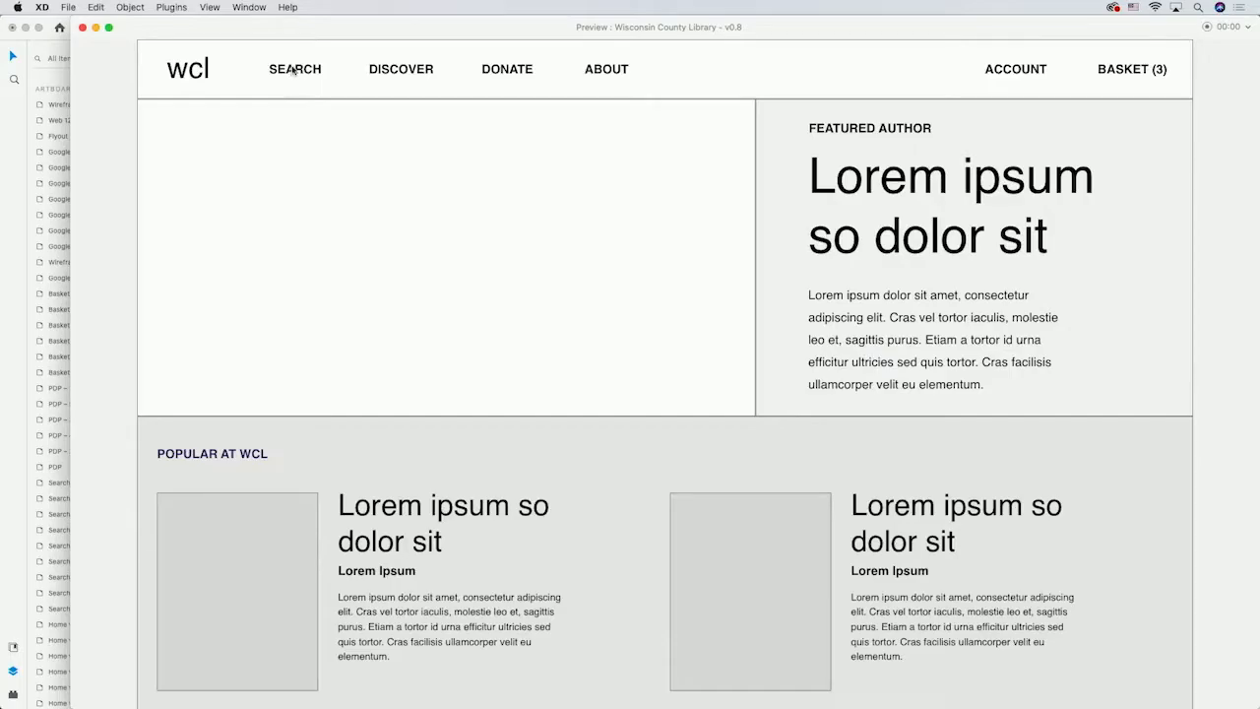
{"action": "left_click", "coordinate": [294, 69]}
{"action": "left_click", "coordinate": [866, 145]}
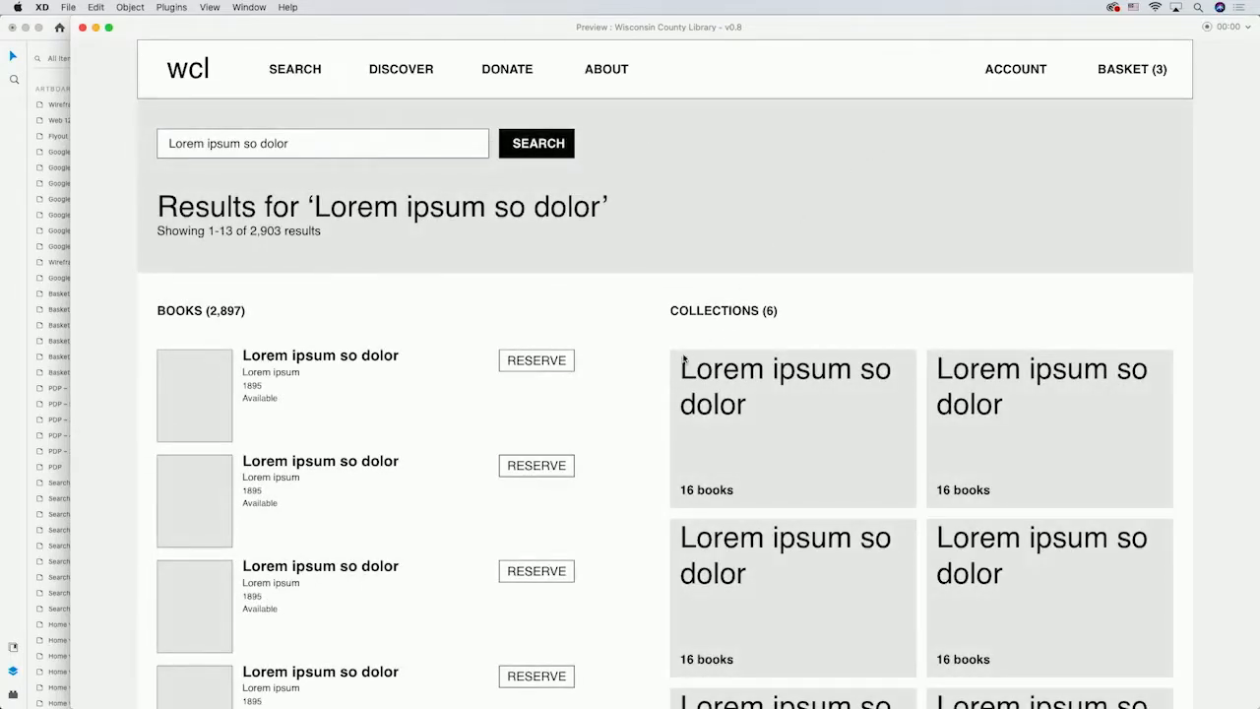
{"action": "scroll", "coordinate": [684, 360], "scroll_direction": "down", "scroll_amount": 5}
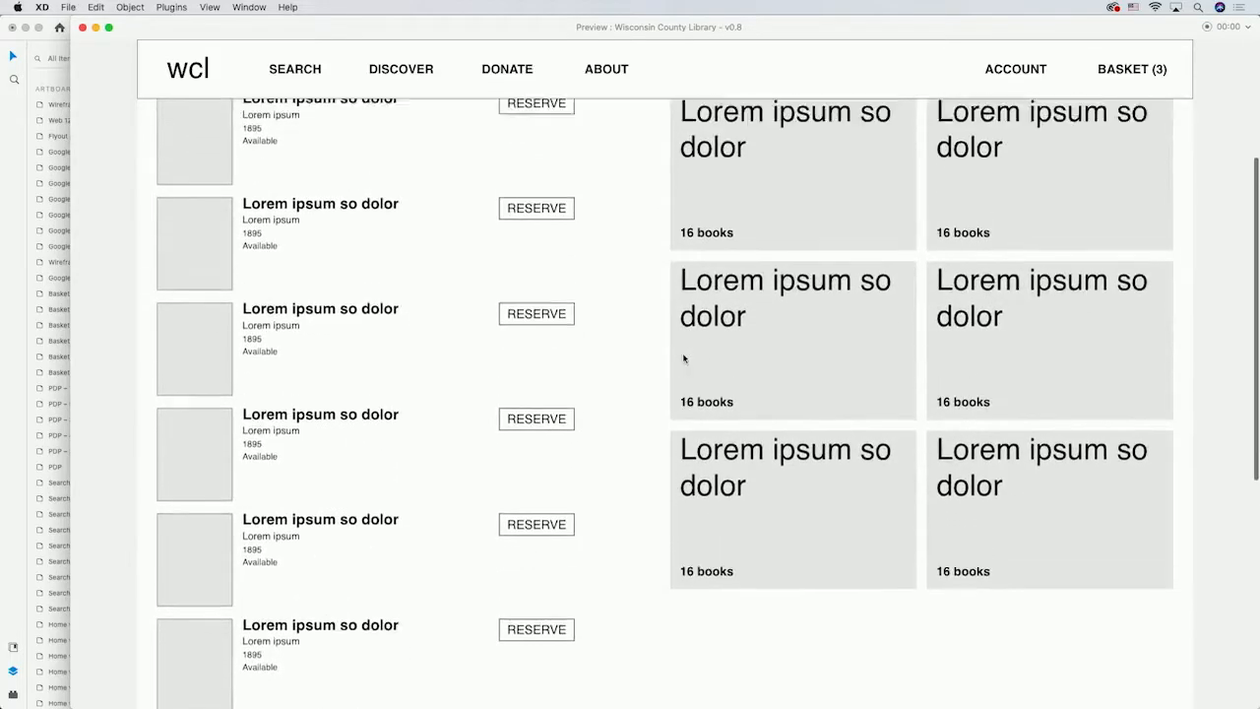
{"action": "left_click", "coordinate": [217, 414]}
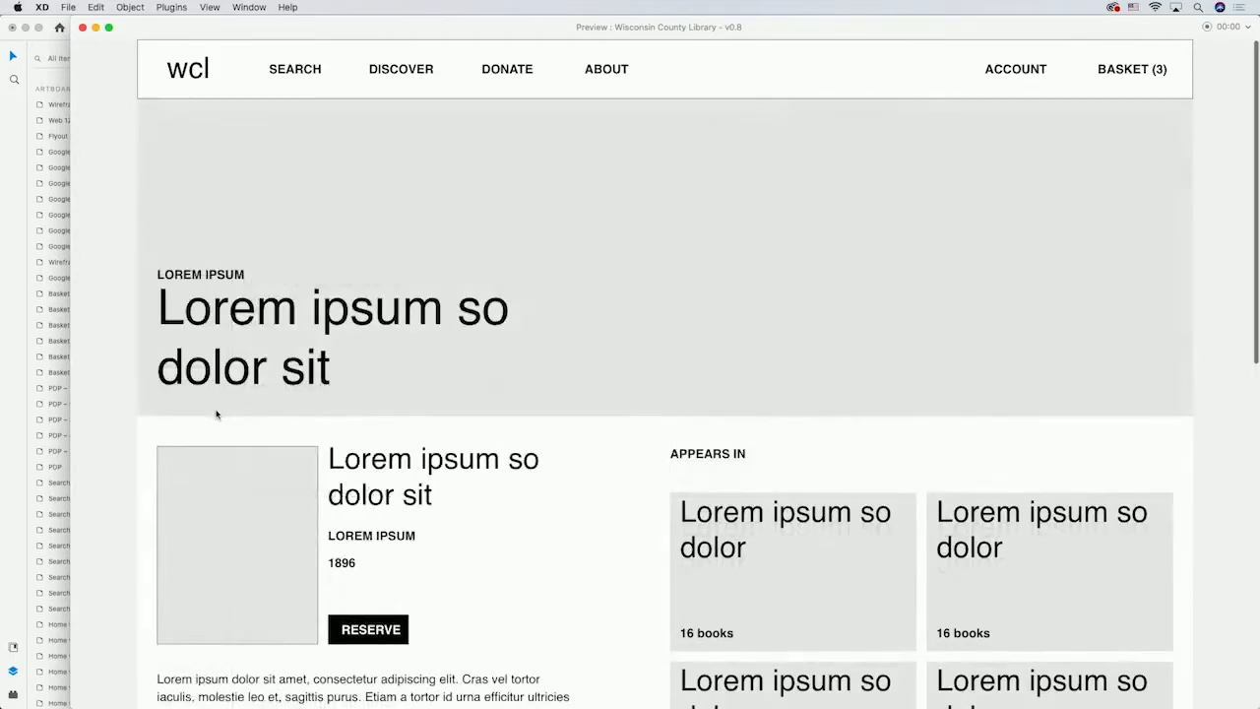
In the preview, reserve the book, open the basket and confirm the reservations.
{"action": "scroll", "coordinate": [575, 437], "scroll_direction": "down", "scroll_amount": 7}
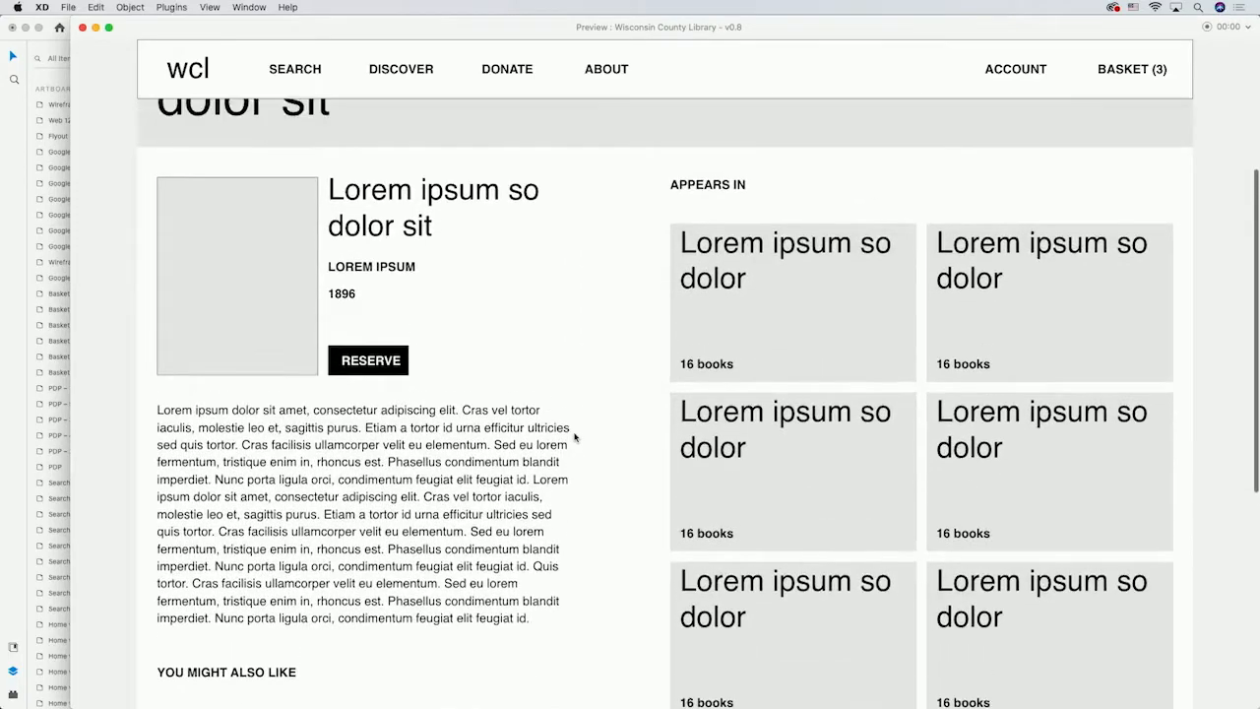
{"action": "scroll", "coordinate": [574, 437], "scroll_direction": "up", "scroll_amount": 1}
{"action": "left_click", "coordinate": [372, 364]}
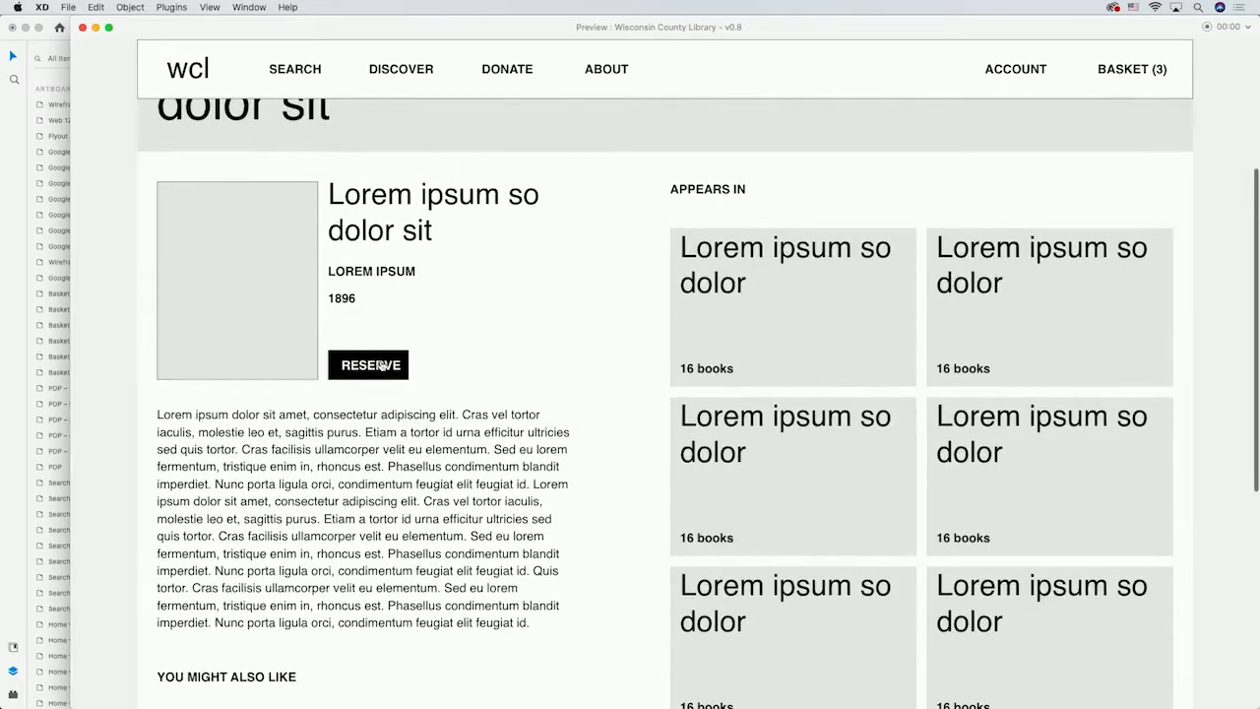
{"action": "left_click", "coordinate": [1134, 69]}
{"action": "scroll", "coordinate": [618, 448], "scroll_direction": "down", "scroll_amount": 5}
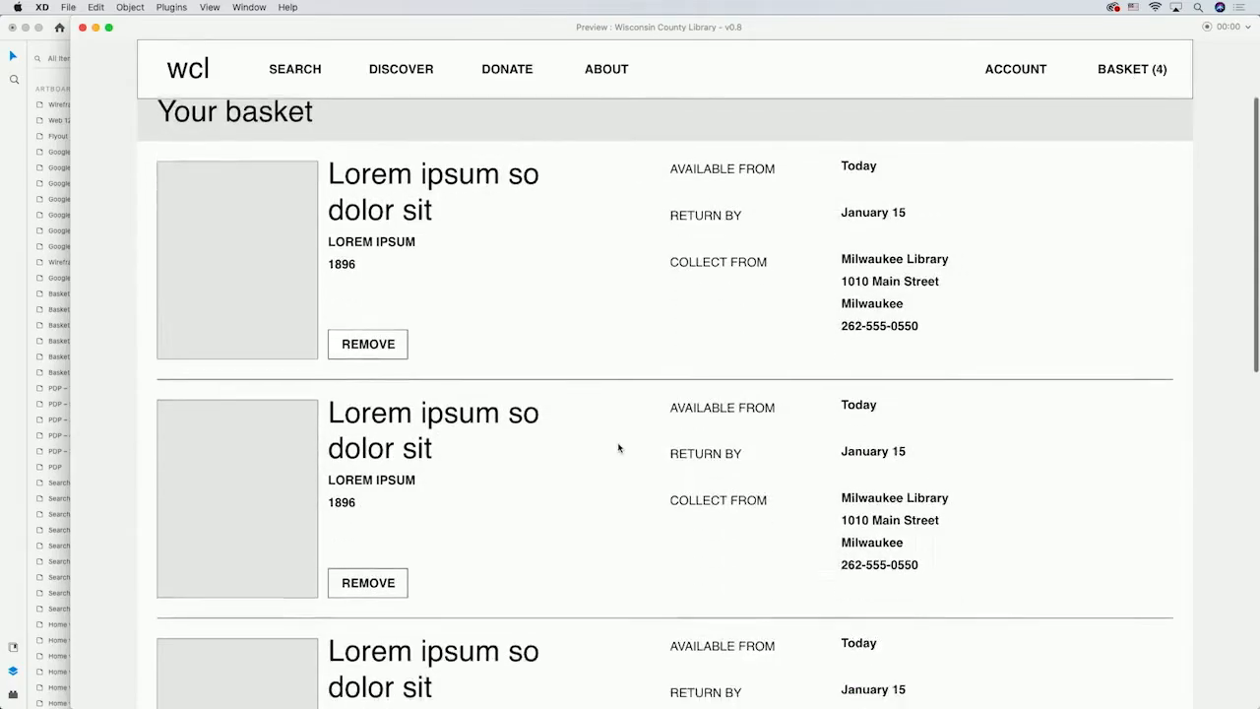
{"action": "scroll", "coordinate": [619, 448], "scroll_direction": "down", "scroll_amount": 8}
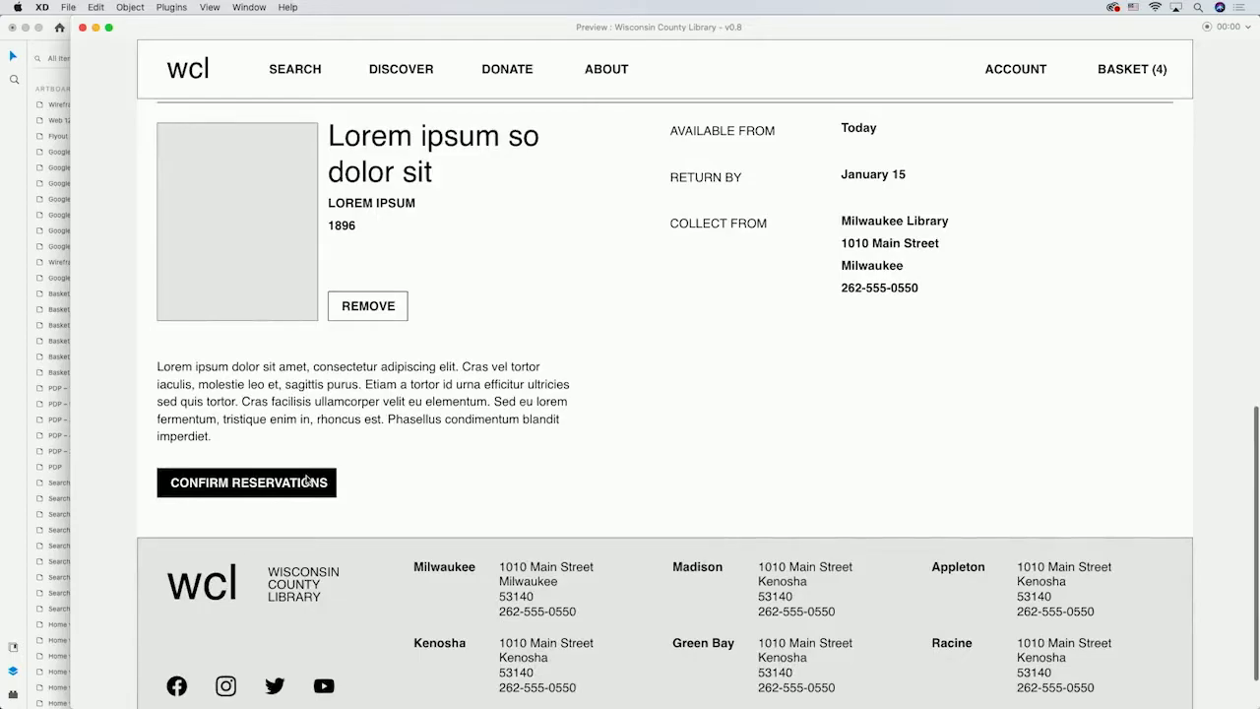
{"action": "left_click", "coordinate": [307, 480]}
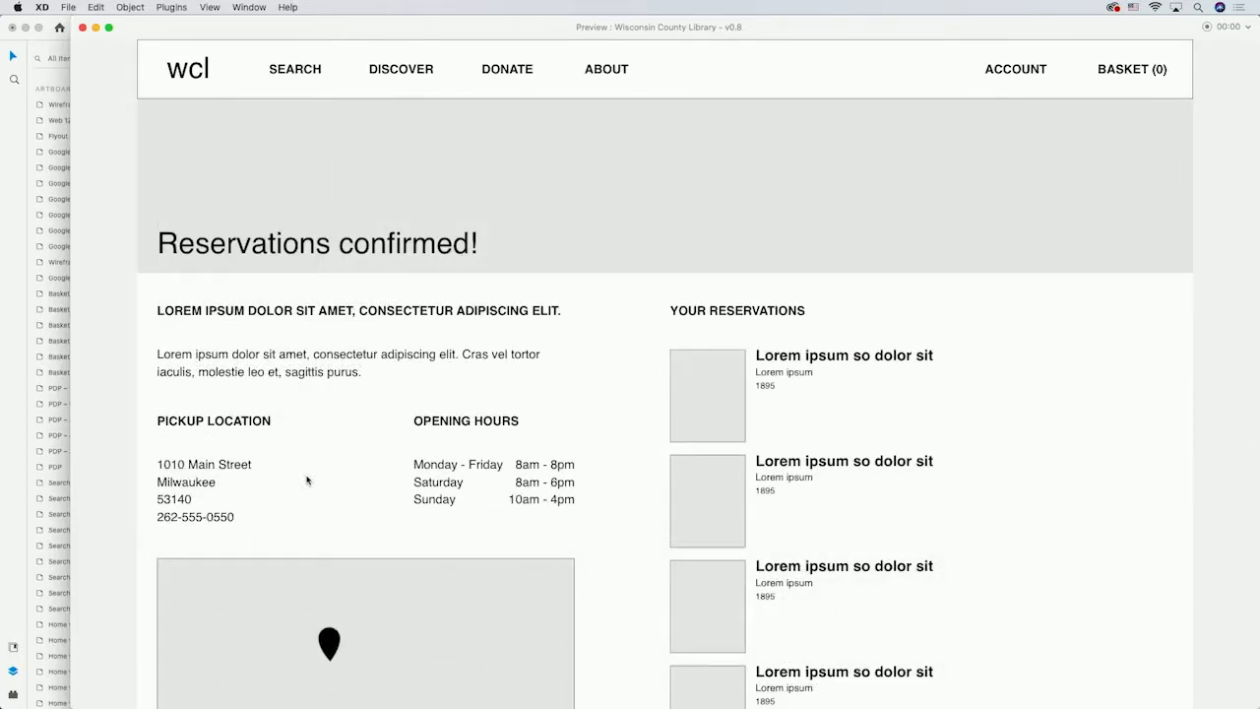
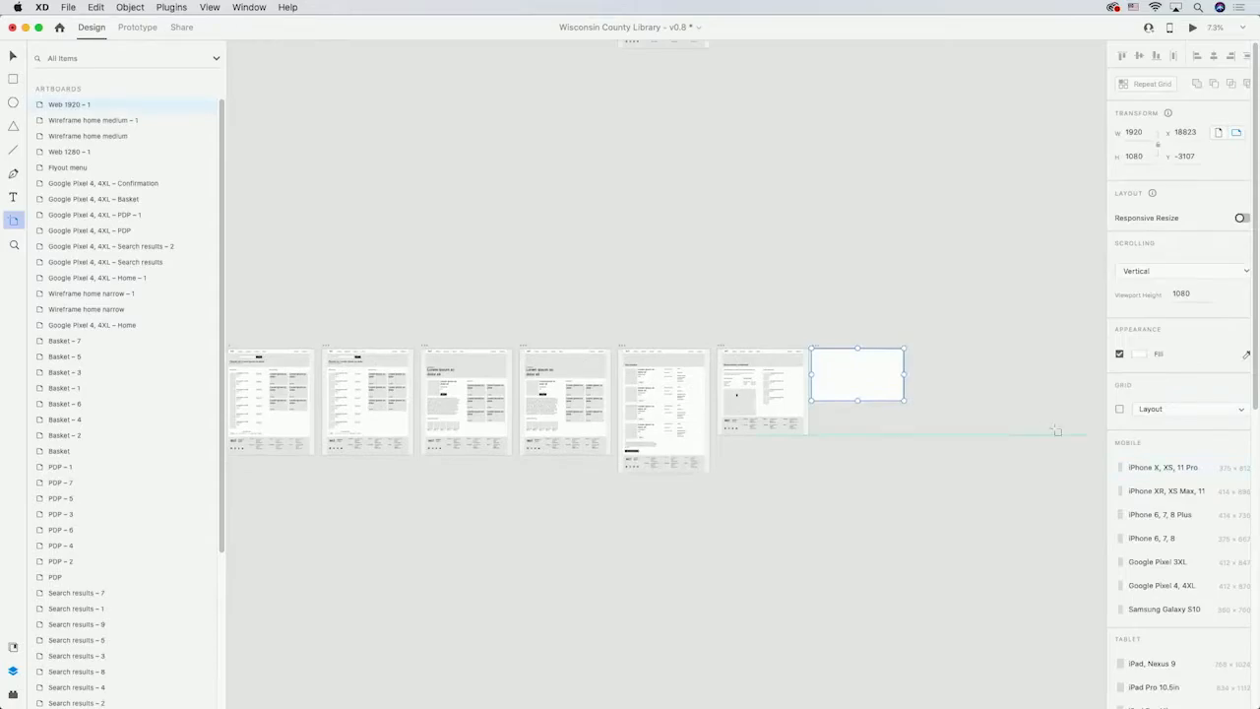
Move the blank Web 1920 – 1 artboard to sit below the first artboard of the Wireframes 2 row.
{"action": "key", "text": "v"}
{"action": "key", "text": "v"}
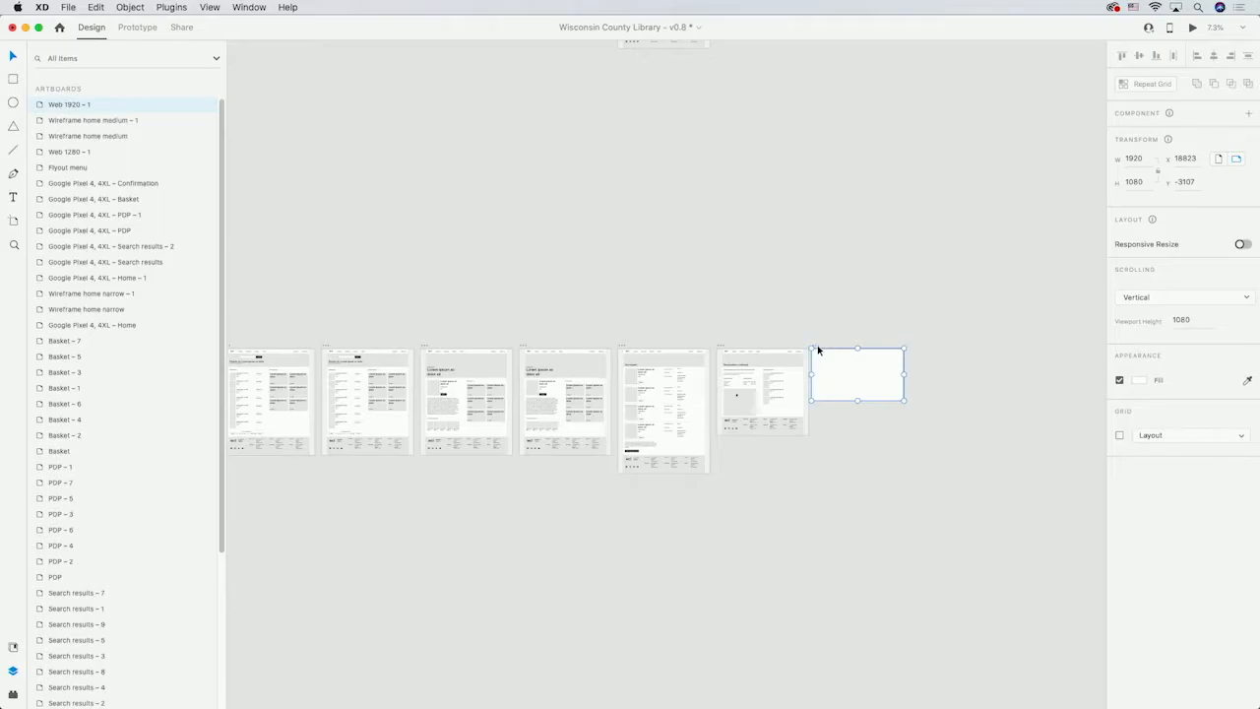
{"action": "left_click_drag", "start_coordinate": [817, 350], "coordinate": [394, 379]}
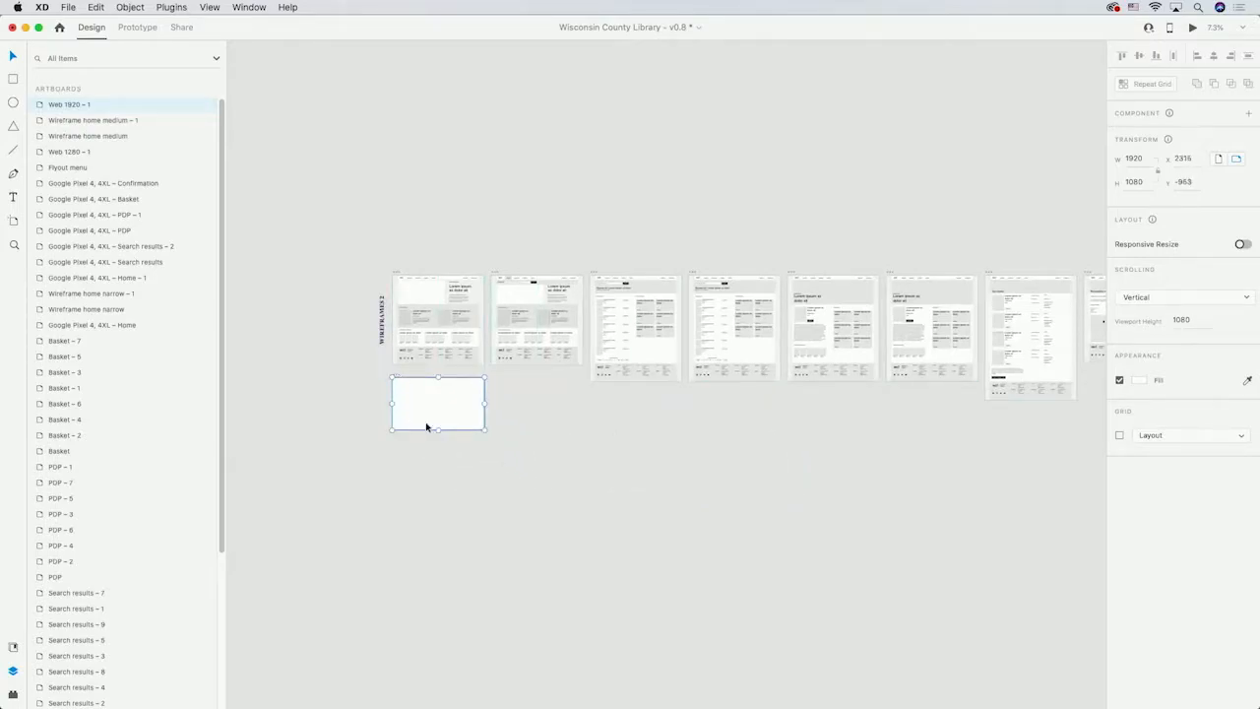
Lengthen the Web 1920 – 1 artboard to a height of about 2235.
{"action": "scroll", "coordinate": [429, 436], "scroll_direction": "up", "scroll_amount": 5}
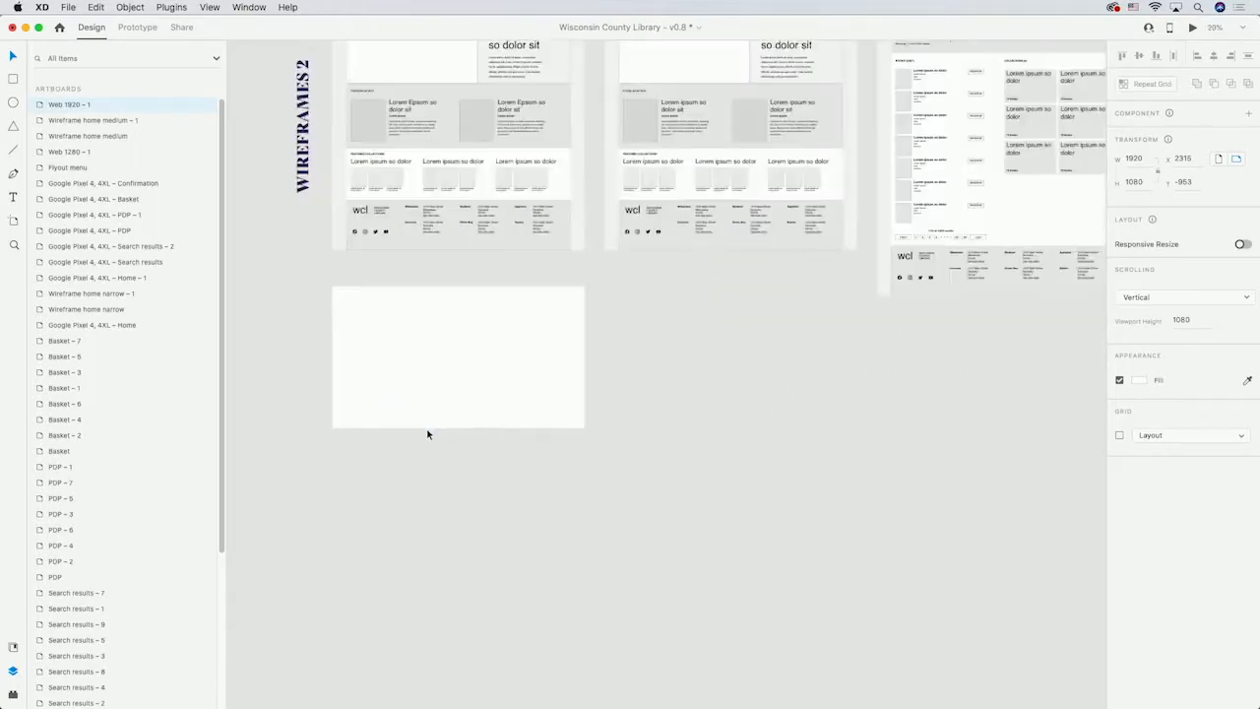
{"action": "left_click_drag", "start_coordinate": [472, 427], "coordinate": [494, 648]}
{"action": "left_click", "coordinate": [686, 276]}
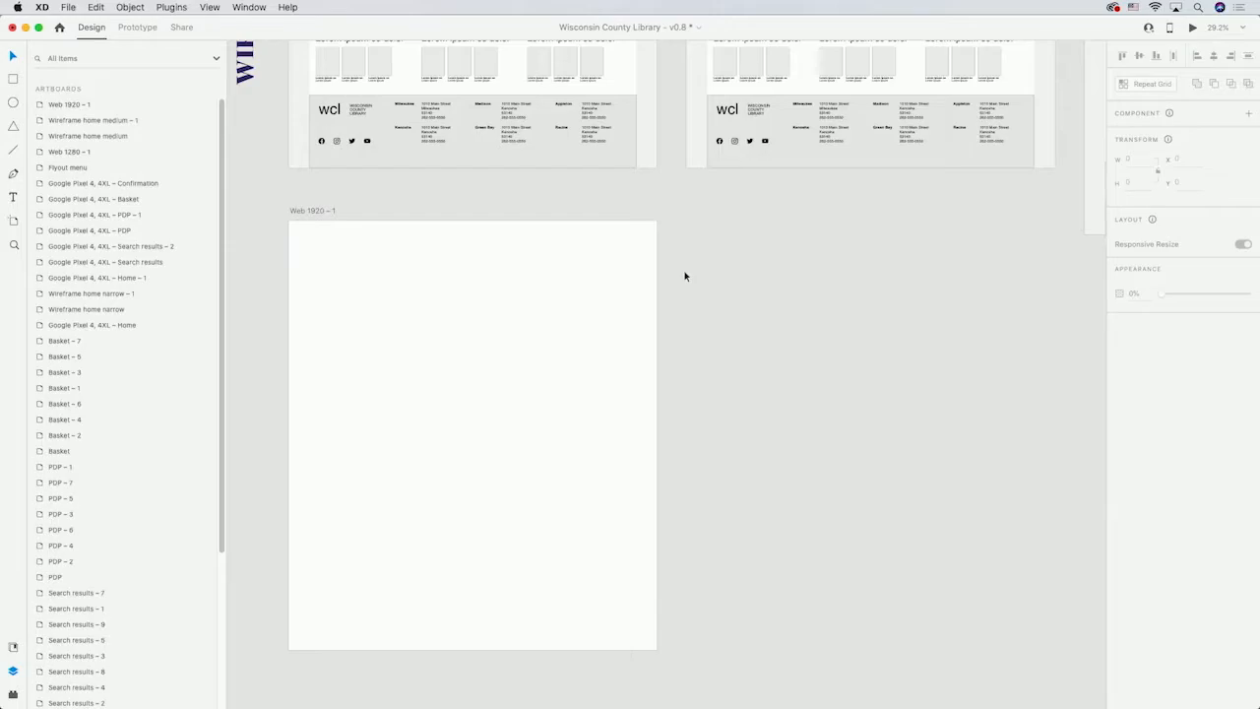
Draw a header rectangle about 1700 by 122 across the top of the Web 1920 – 1 artboard.
{"action": "left_click", "coordinate": [309, 247]}
{"action": "scroll", "coordinate": [309, 248], "scroll_direction": "up", "scroll_amount": 5}
{"action": "scroll", "coordinate": [309, 247], "scroll_direction": "up", "scroll_amount": 2}
{"action": "key", "text": "r"}
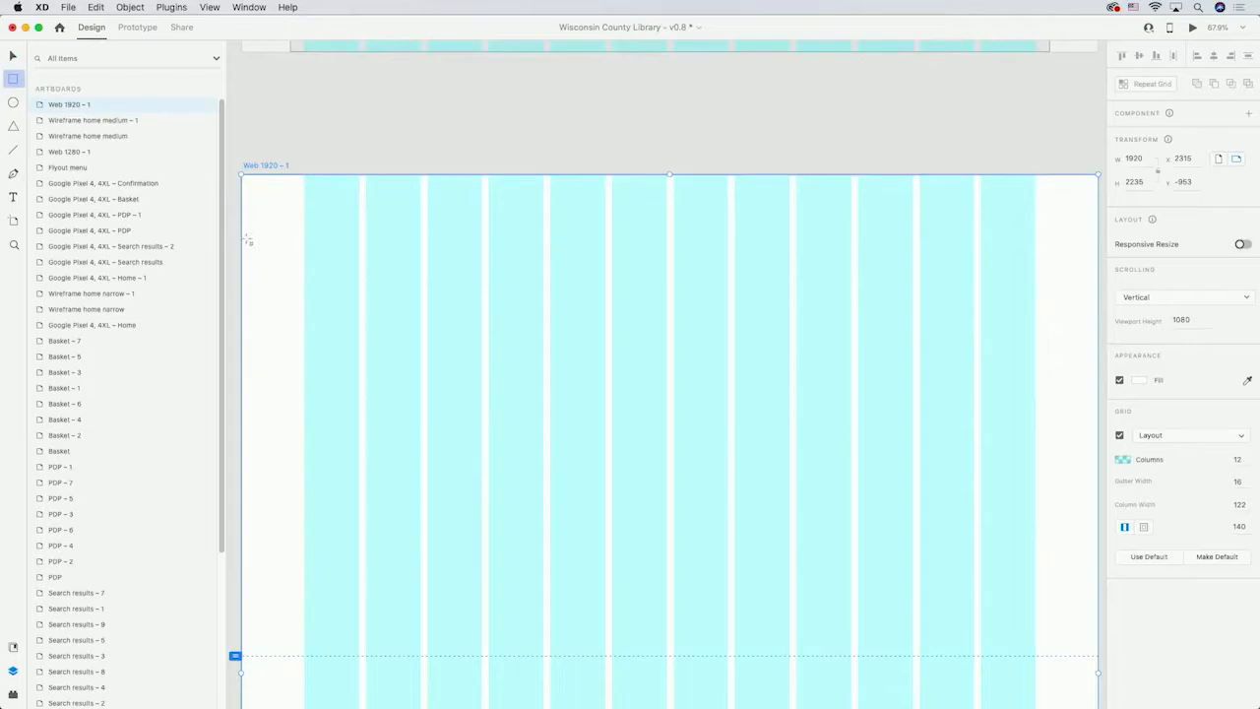
{"action": "mouse_move", "coordinate": [242, 218]}
{"action": "left_mouse_down"}
{"action": "mouse_move", "coordinate": [759, 228]}
{"action": "mouse_move", "coordinate": [1088, 184]}
{"action": "mouse_move", "coordinate": [1066, 175]}
{"action": "left_mouse_up"}
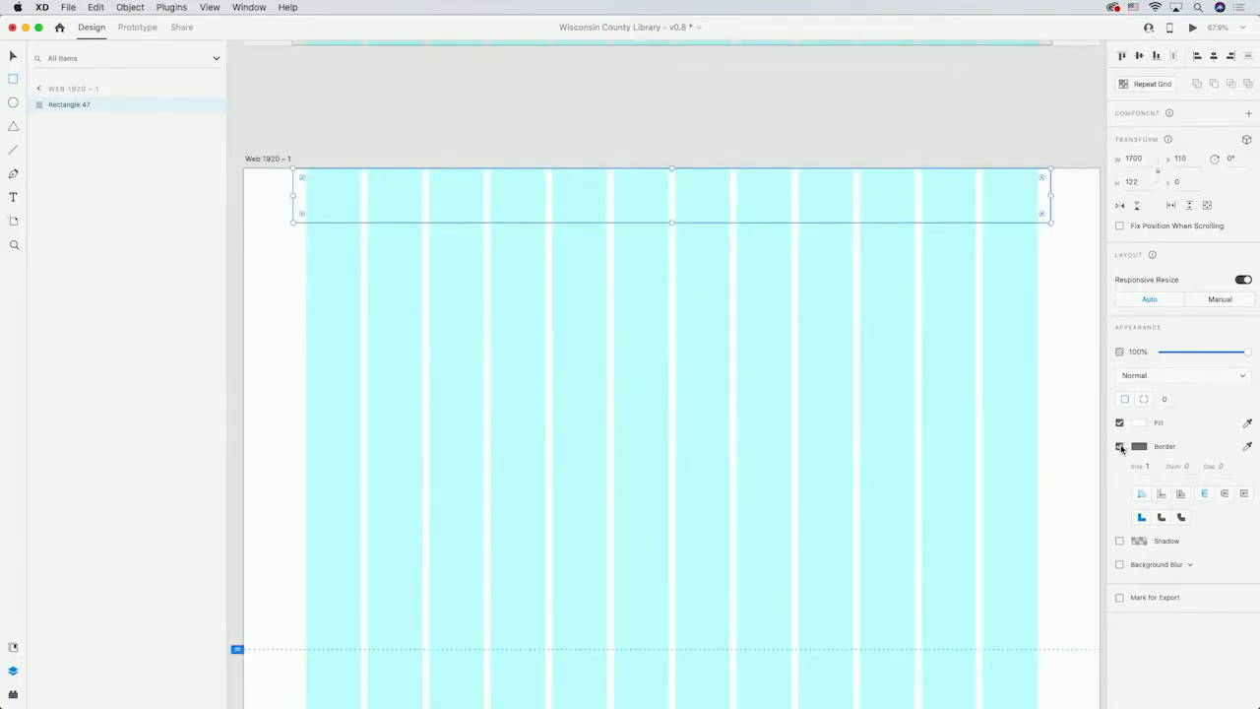
Remove the header rectangle's border and fill it with a dark green colour.
{"action": "left_click", "coordinate": [1120, 446]}
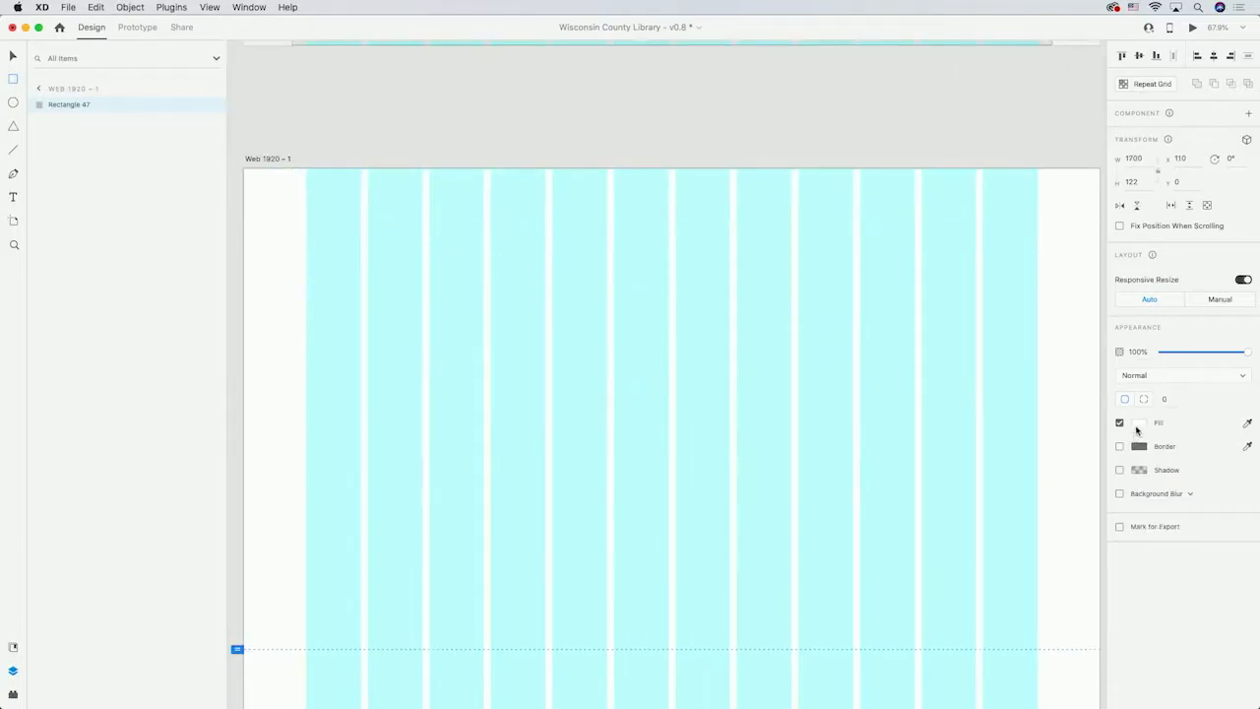
{"action": "left_click", "coordinate": [1139, 423]}
{"action": "left_click_drag", "start_coordinate": [1034, 413], "coordinate": [942, 494]}
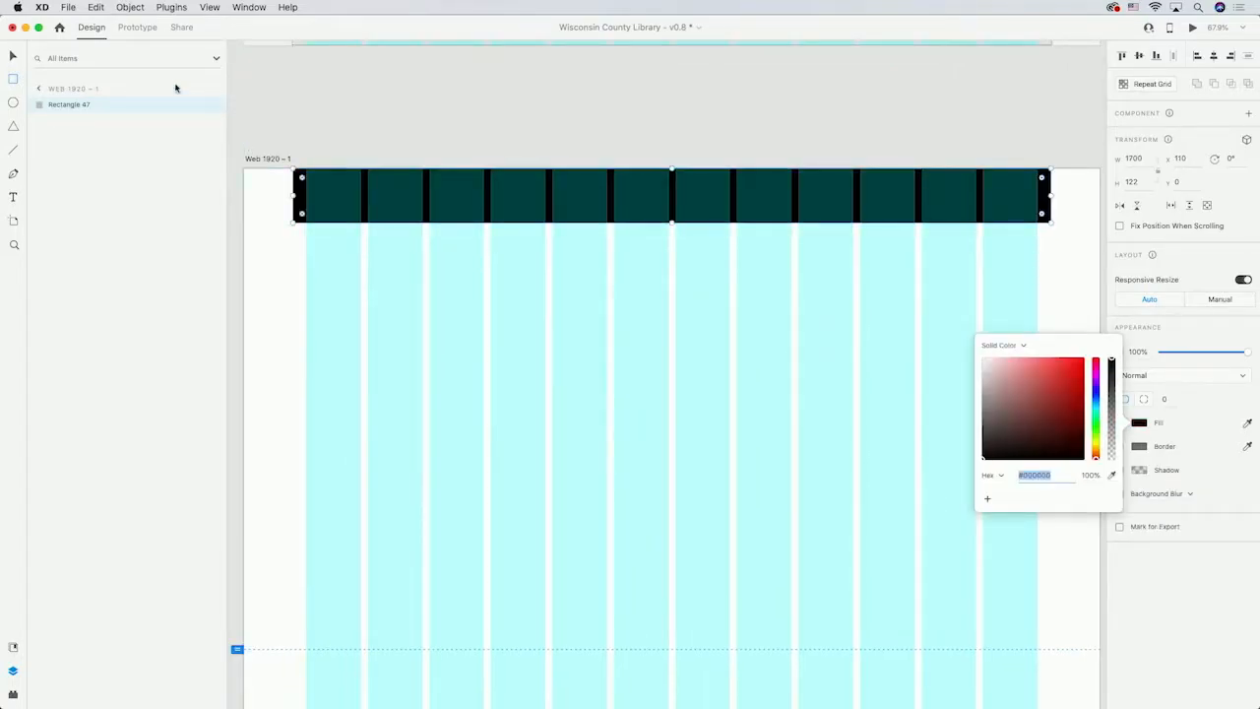
{"action": "left_click", "coordinate": [14, 57]}
{"action": "left_click", "coordinate": [333, 283]}
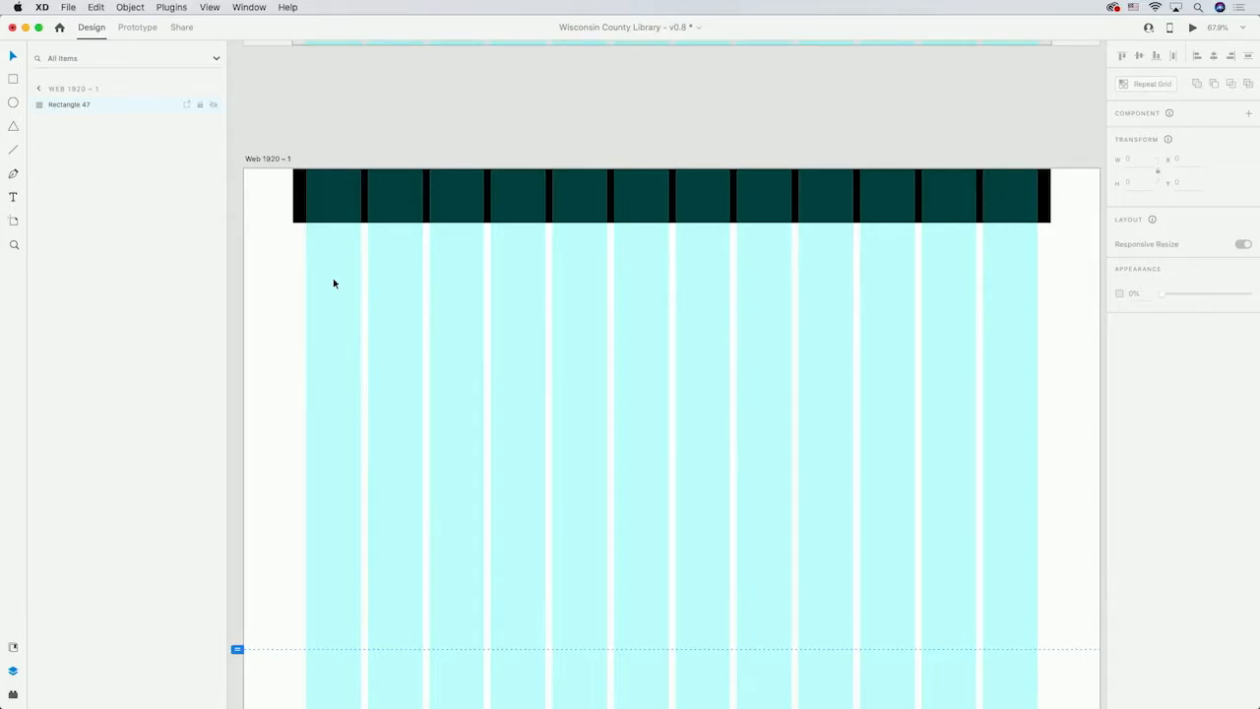
{"action": "left_click", "coordinate": [13, 78]}
{"action": "left_click_drag", "start_coordinate": [306, 182], "coordinate": [378, 209]}
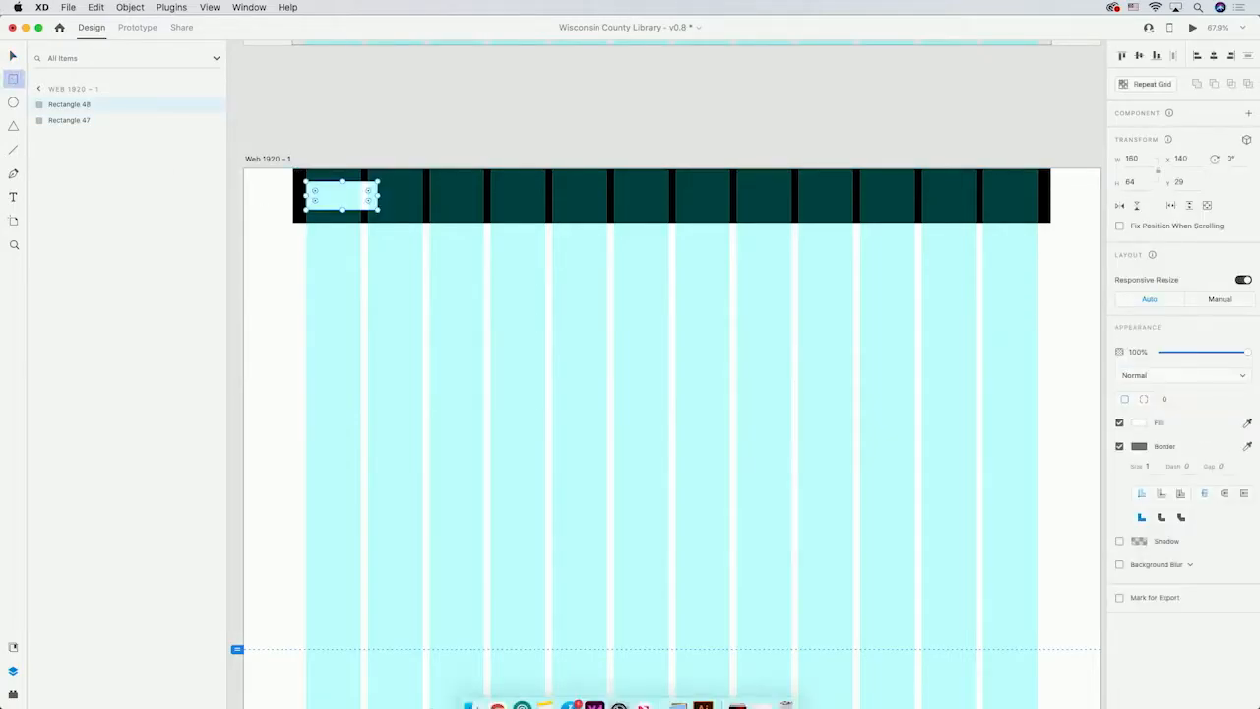
{"action": "left_click", "coordinate": [481, 692]}
{"action": "left_click_drag", "start_coordinate": [433, 187], "coordinate": [582, 169]}
{"action": "left_click_drag", "start_coordinate": [599, 222], "coordinate": [366, 196]}
{"action": "left_click", "coordinate": [14, 57]}
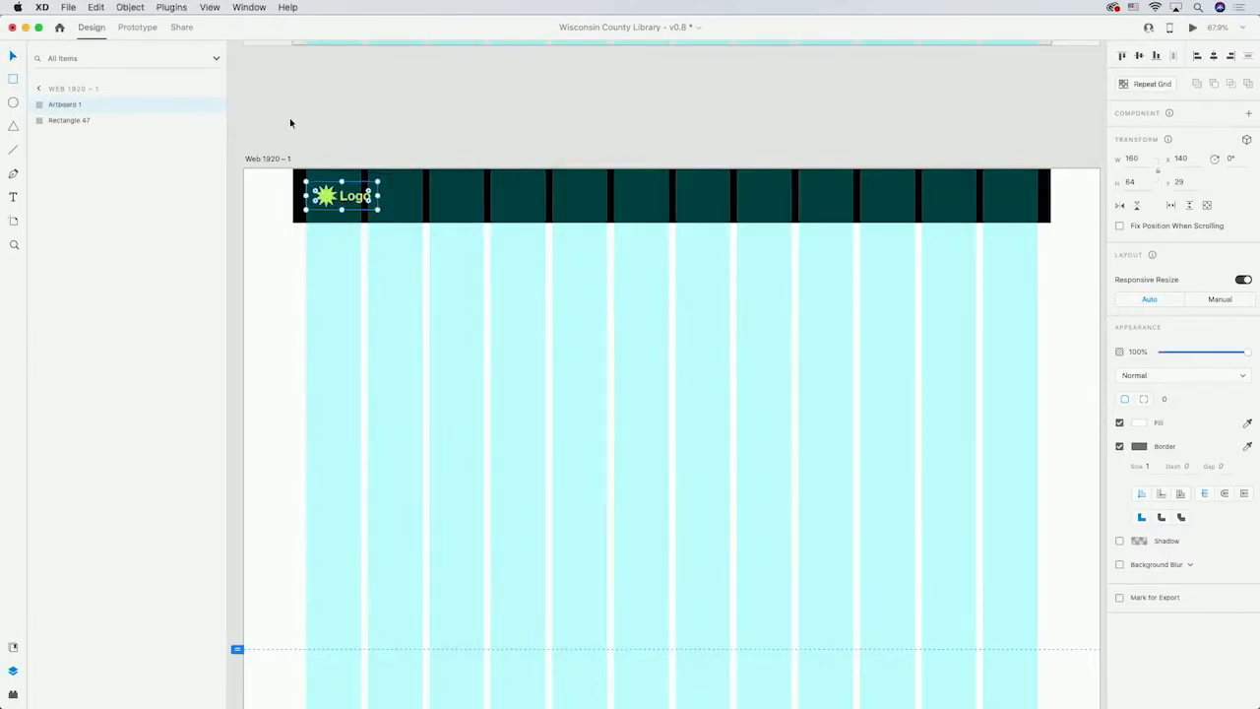
{"action": "left_click", "coordinate": [348, 120]}
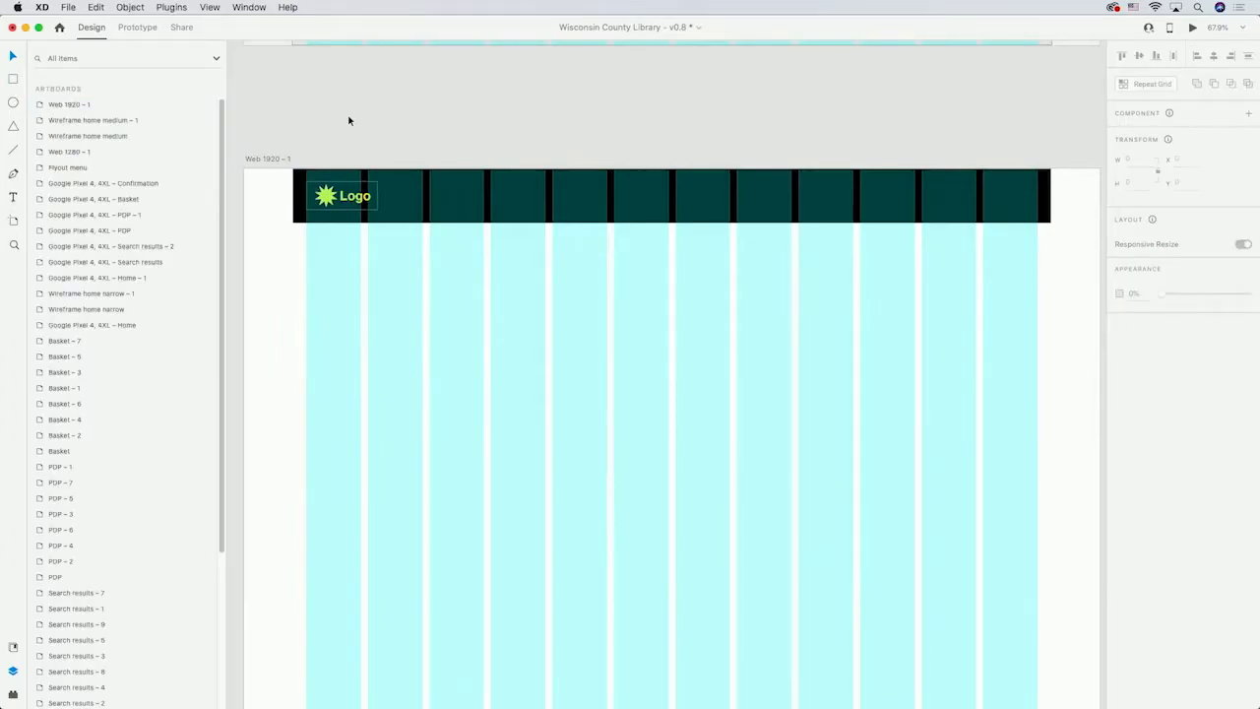
{"action": "left_click", "coordinate": [331, 200]}
{"action": "key", "text": "t"}
{"action": "key", "text": "Delete"}
Add the logo text wcl at the header's left end and set it to Bely Display, size 48.
{"action": "left_click", "coordinate": [305, 191]}
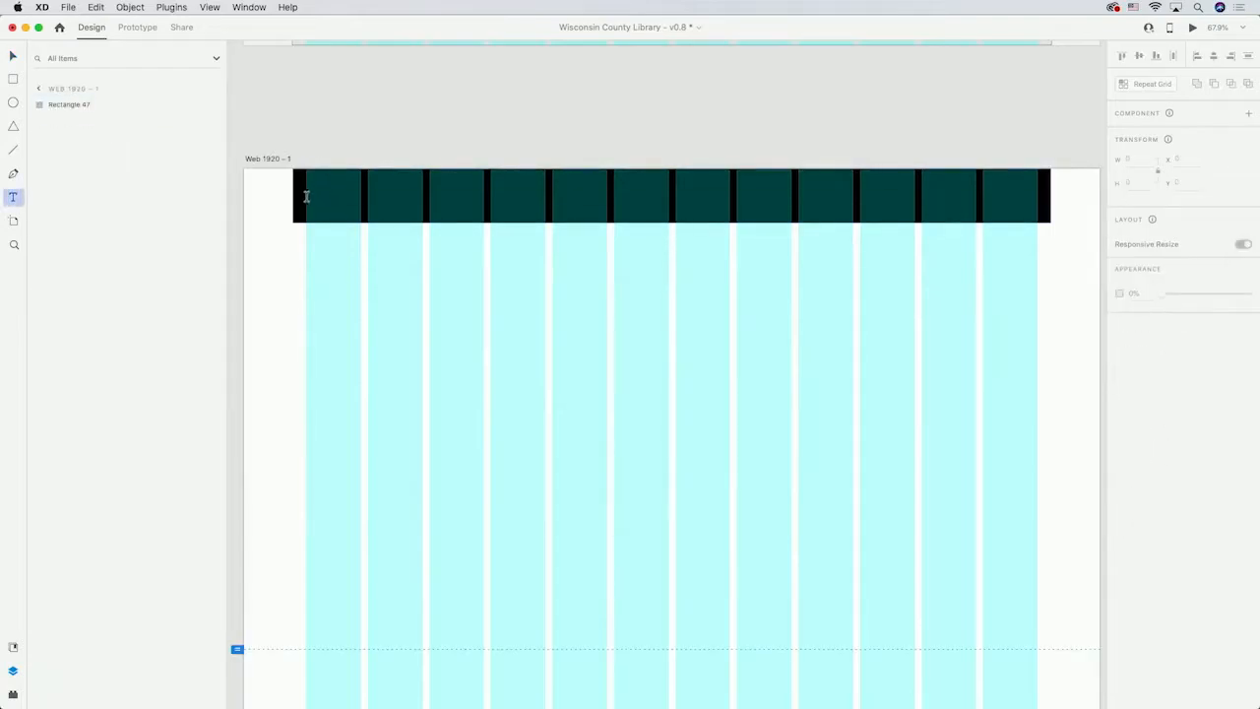
{"action": "type", "text": "Wcl"}
{"action": "key", "text": "Escape"}
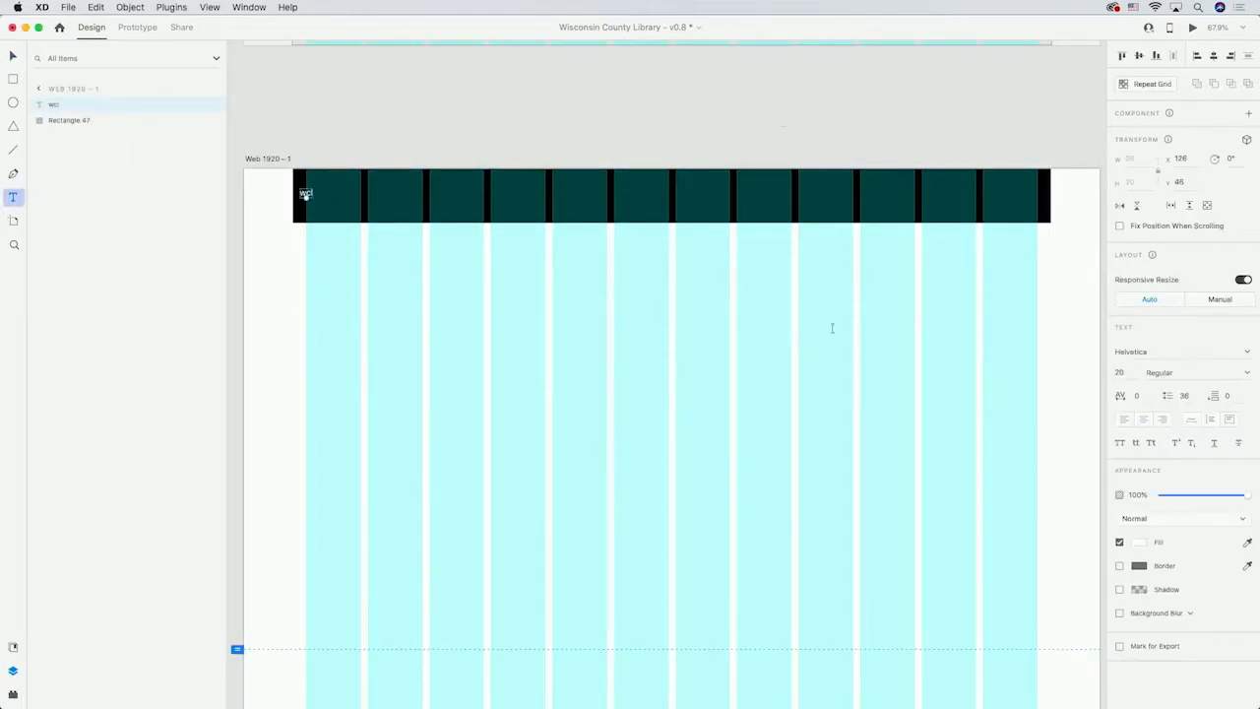
{"action": "left_click", "coordinate": [1218, 352]}
{"action": "type", "text": "Bely Display"}
{"action": "key", "text": "Return"}
{"action": "double_click", "coordinate": [1131, 373]}
{"action": "type", "text": "48"}
{"action": "key", "text": "Return"}
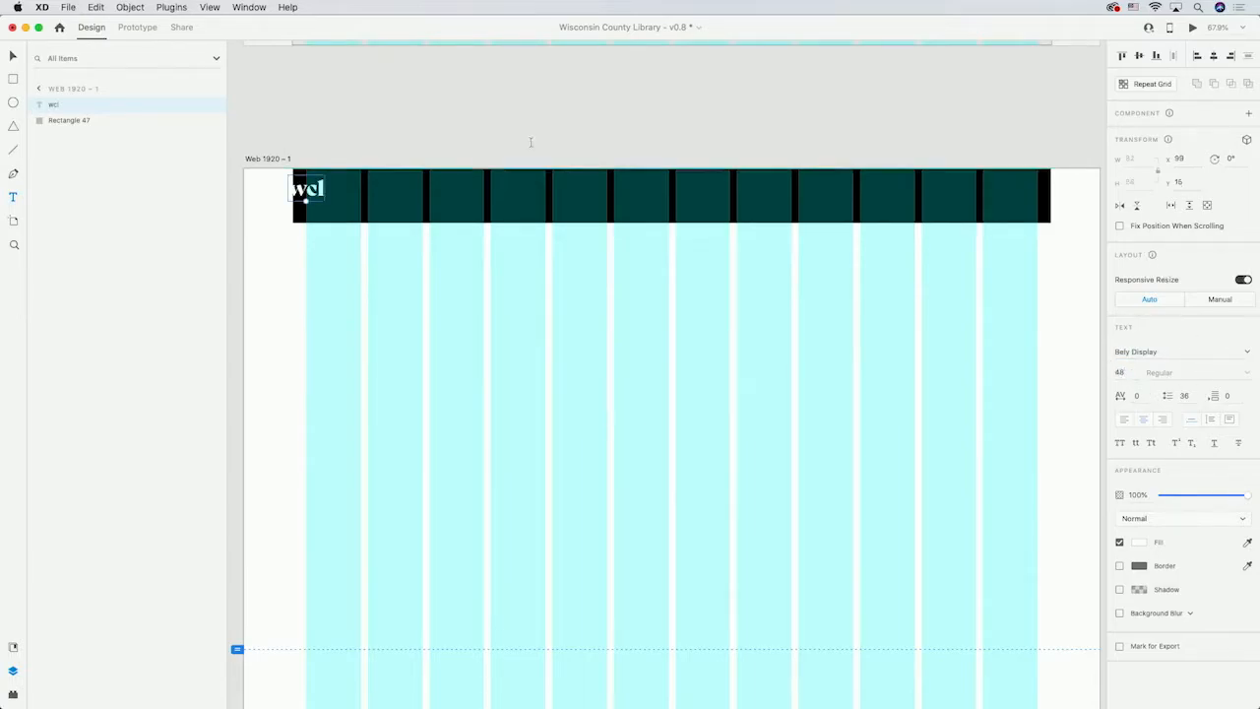
Move the wcl logo text into place and colour it #E0D15C.
{"action": "left_click_drag", "start_coordinate": [312, 187], "coordinate": [342, 194]}
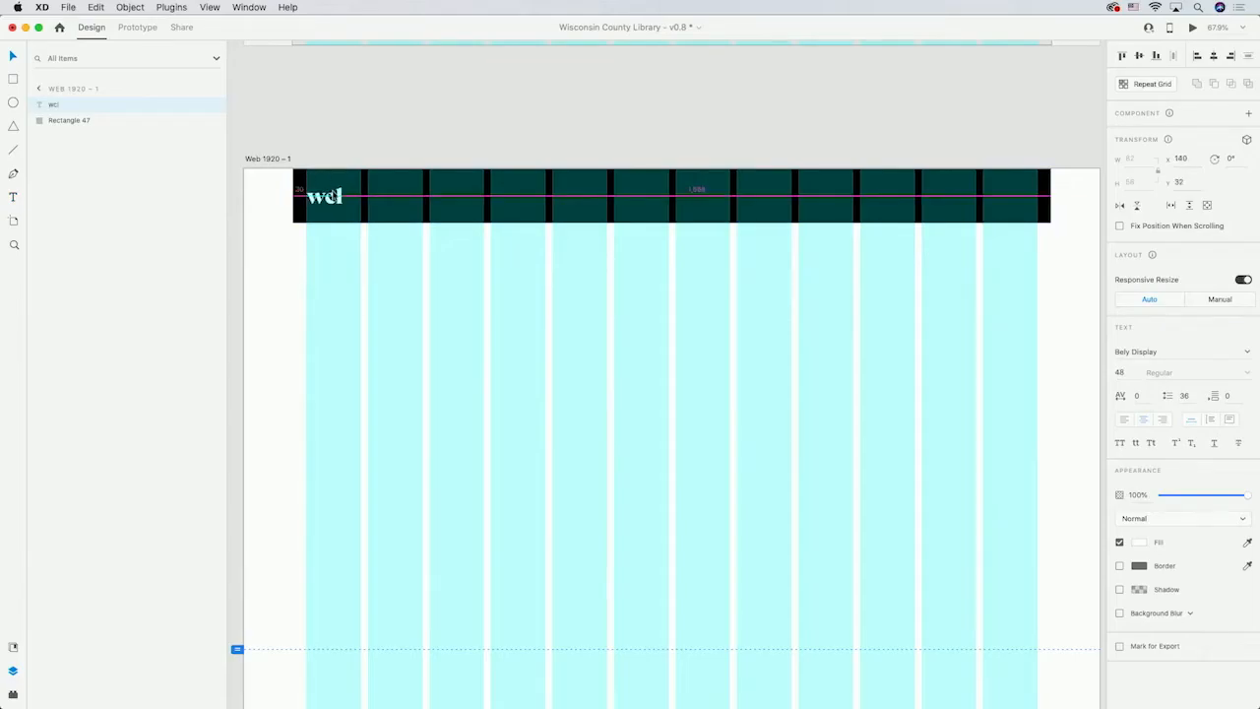
{"action": "left_click", "coordinate": [1139, 541]}
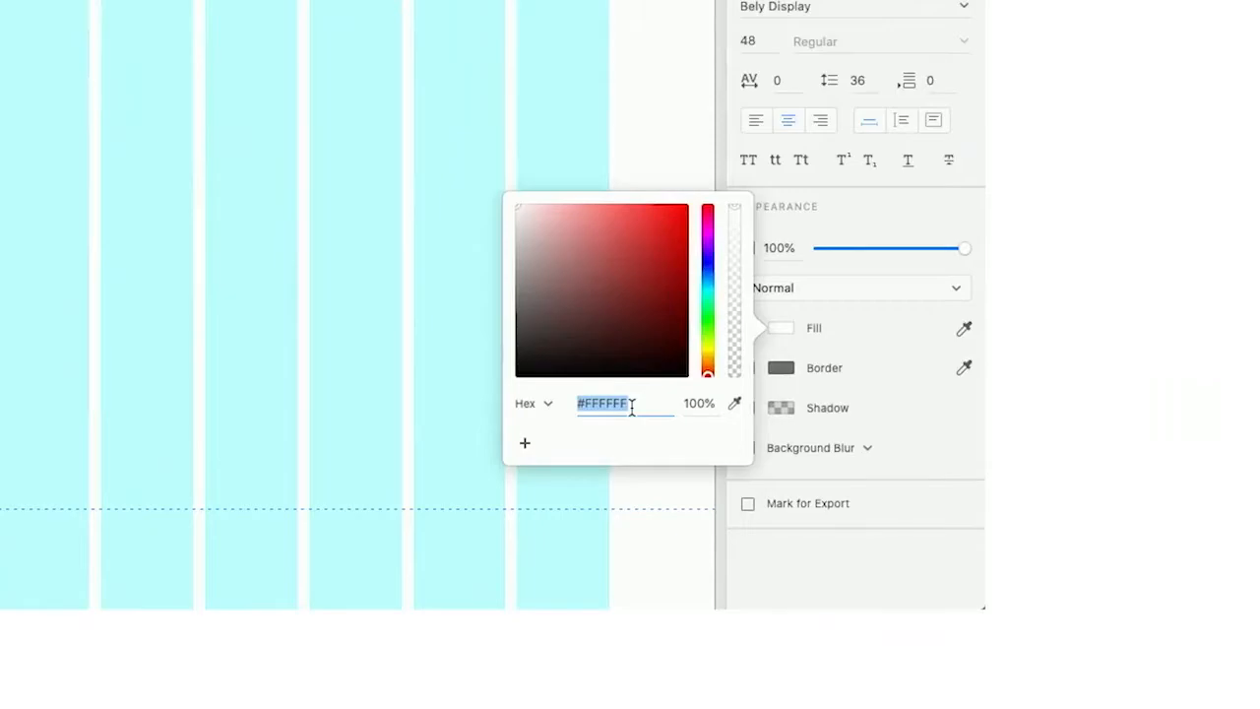
{"action": "type", "text": "e0d15c"}
{"action": "key", "text": "Return"}
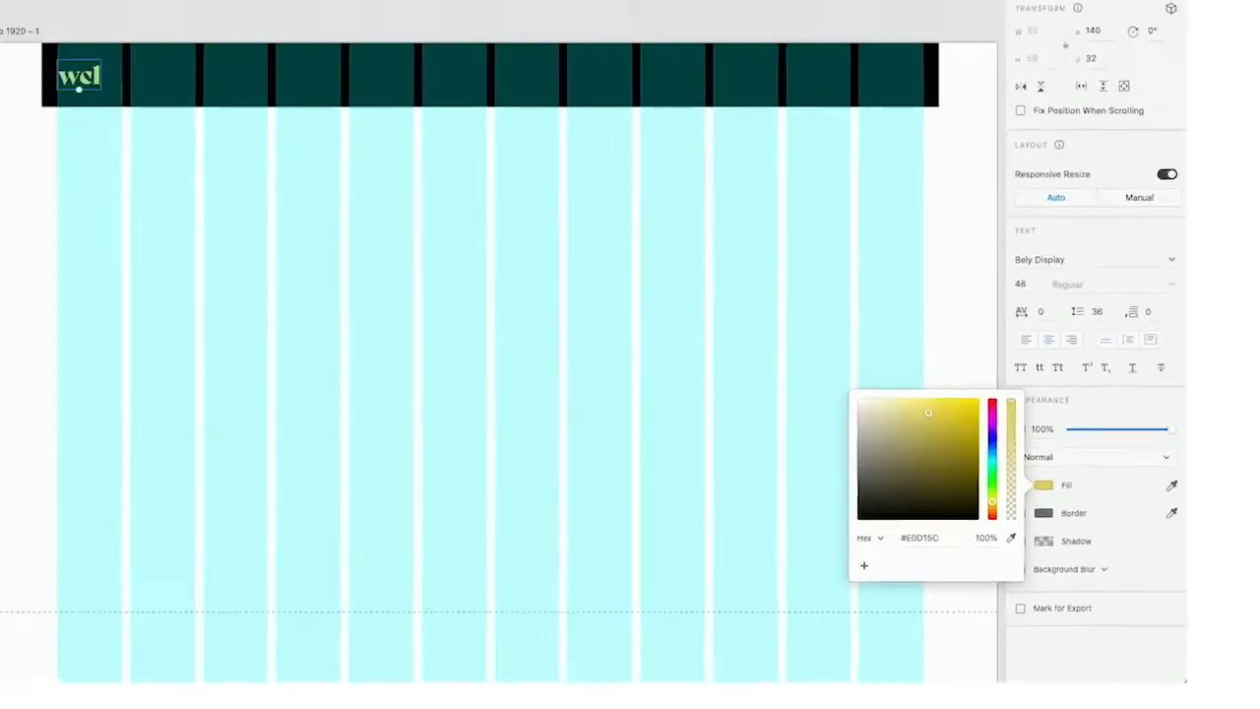
{"action": "left_click", "coordinate": [610, 111]}
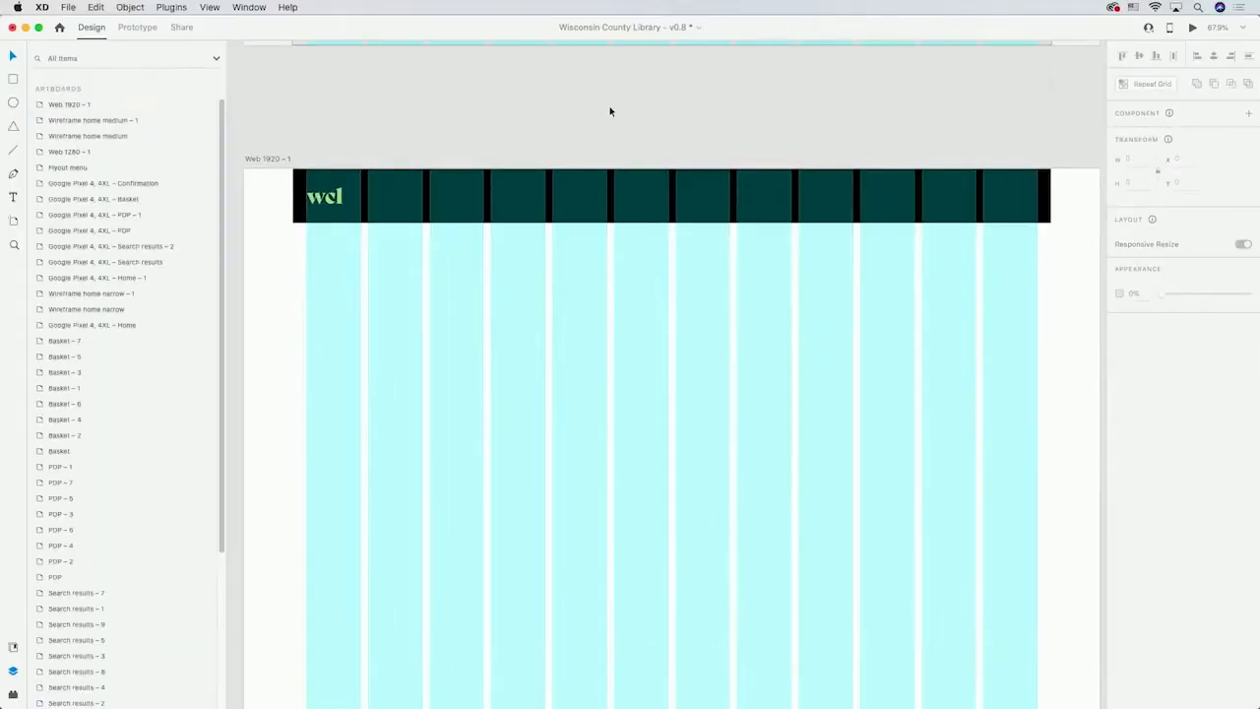
Add header navigation labels SEARCH, DISCOVER, DONATE, ABOUT, ACCOUNT and BASKET across the header.
{"action": "left_click", "coordinate": [15, 196]}
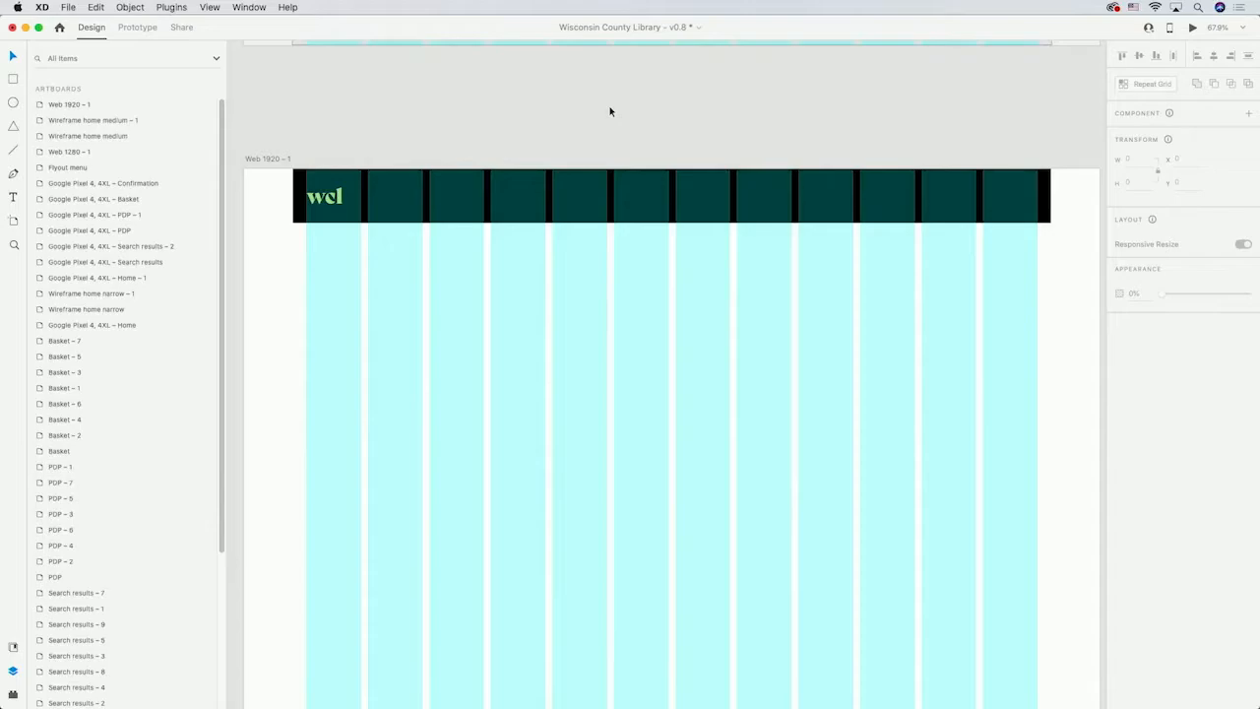
{"action": "key", "text": "t"}
{"action": "left_click", "coordinate": [366, 193]}
{"action": "type", "text": "SEARCH"}
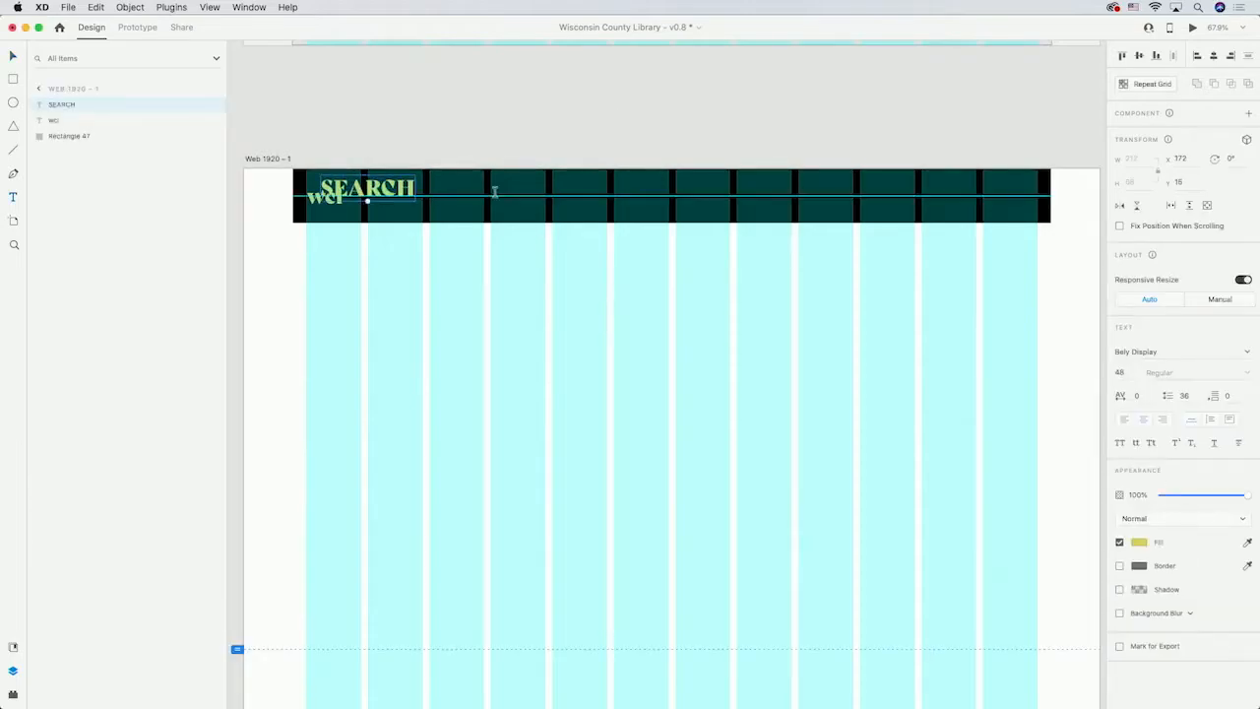
{"action": "left_click", "coordinate": [482, 189]}
{"action": "type", "text": "DISCOVER"}
{"action": "left_click", "coordinate": [630, 188]}
{"action": "type", "text": "DONATE"}
{"action": "left_click", "coordinate": [709, 188]}
{"action": "type", "text": "ABOUT"}
{"action": "left_click", "coordinate": [795, 194]}
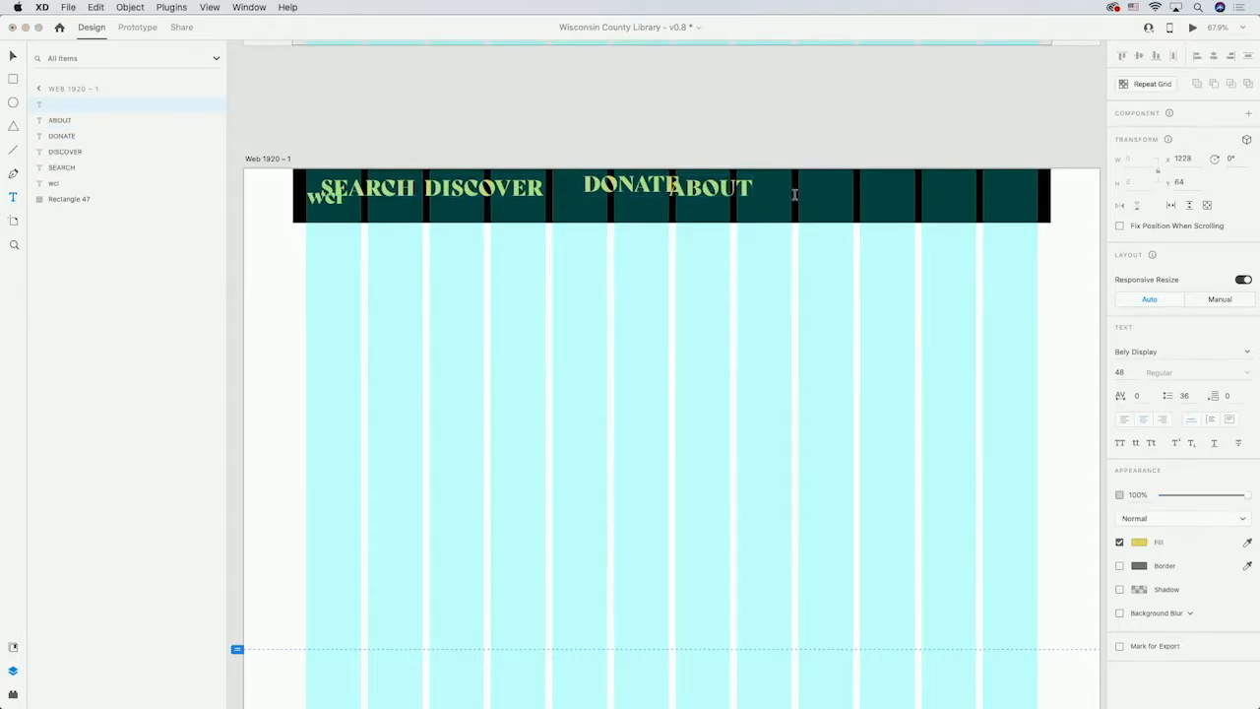
{"action": "type", "text": "ACCOUNT"}
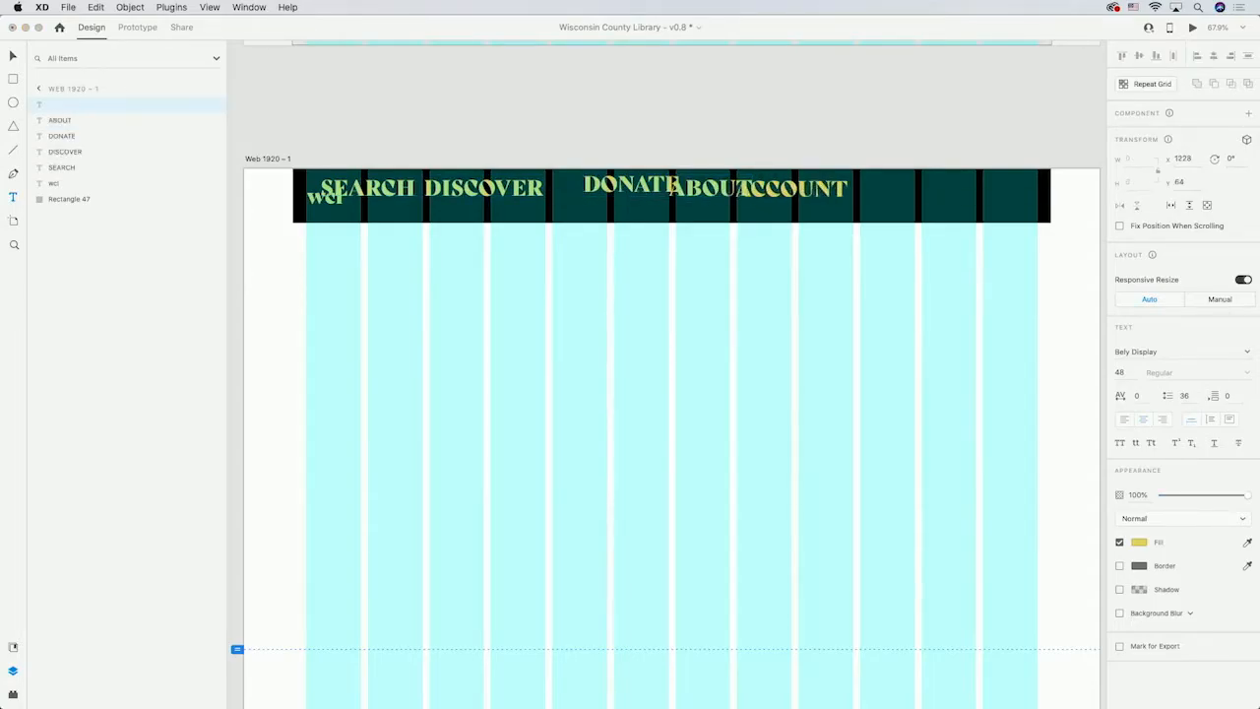
{"action": "left_click", "coordinate": [897, 190]}
{"action": "type", "text": "BASKET"}
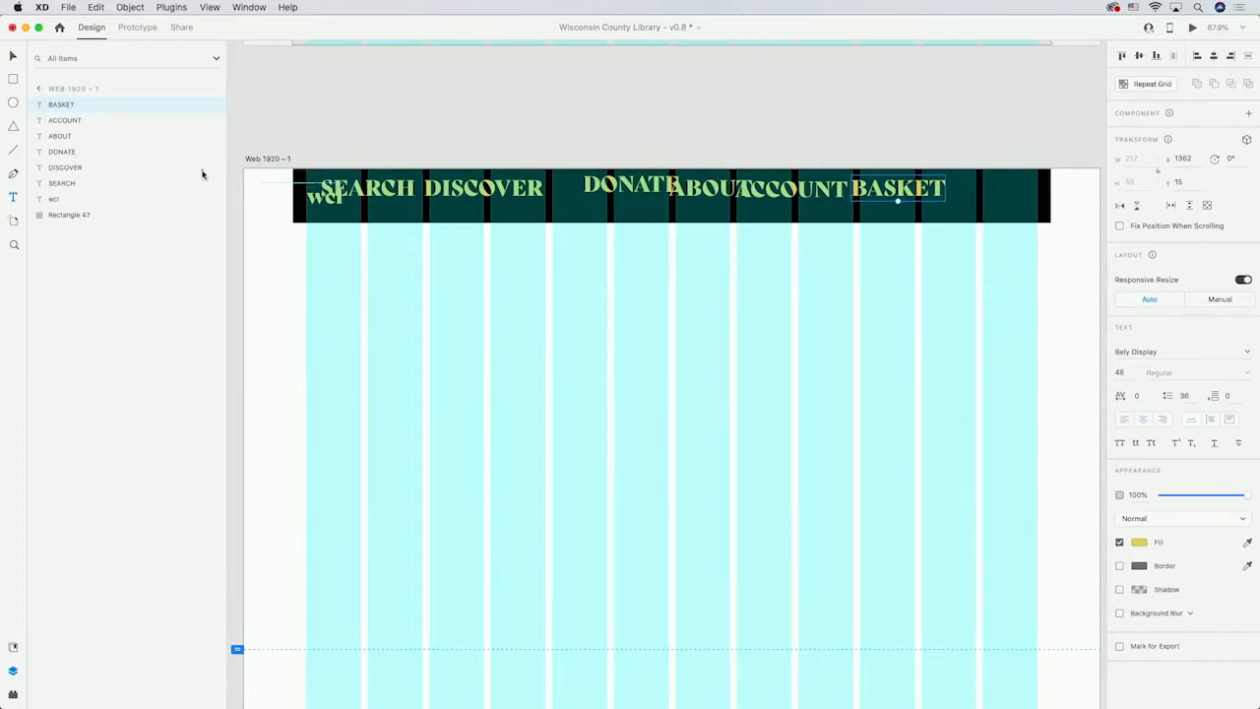
Set all the navigation labels to Avenir Heavy at size 20.
{"action": "left_click", "coordinate": [795, 189], "text": "shift"}
{"action": "left_click", "coordinate": [709, 189], "text": "shift"}
{"action": "left_click", "coordinate": [606, 183], "text": "shift"}
{"action": "left_click", "coordinate": [499, 189], "text": "shift"}
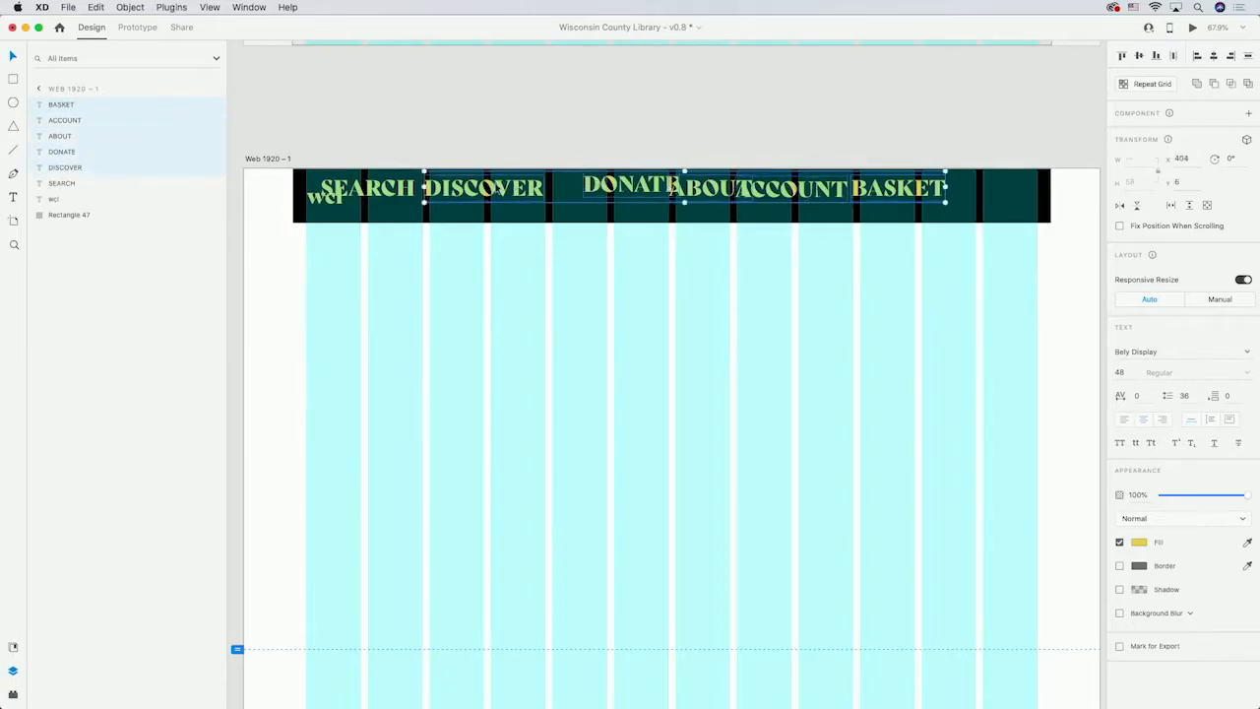
{"action": "left_click", "coordinate": [374, 189], "text": "shift"}
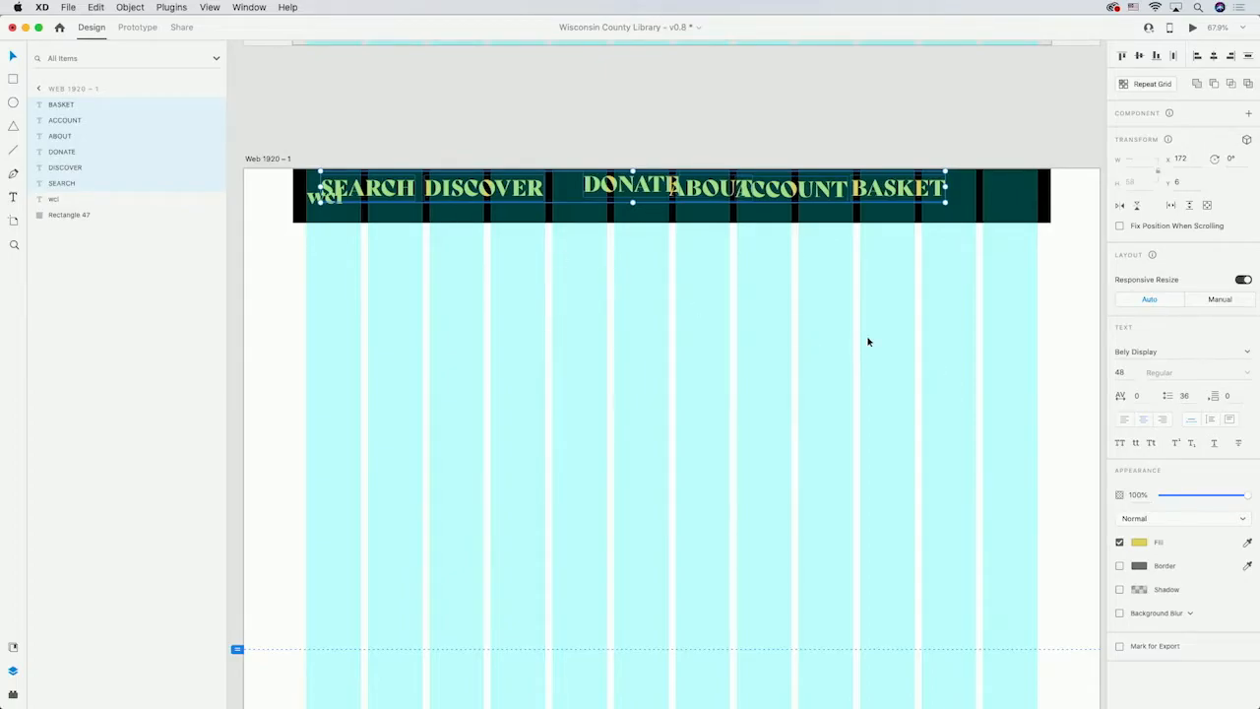
{"action": "left_click", "coordinate": [1169, 351]}
{"action": "type", "text": "Avenir"}
{"action": "key", "text": "Return"}
{"action": "left_click", "coordinate": [1239, 374]}
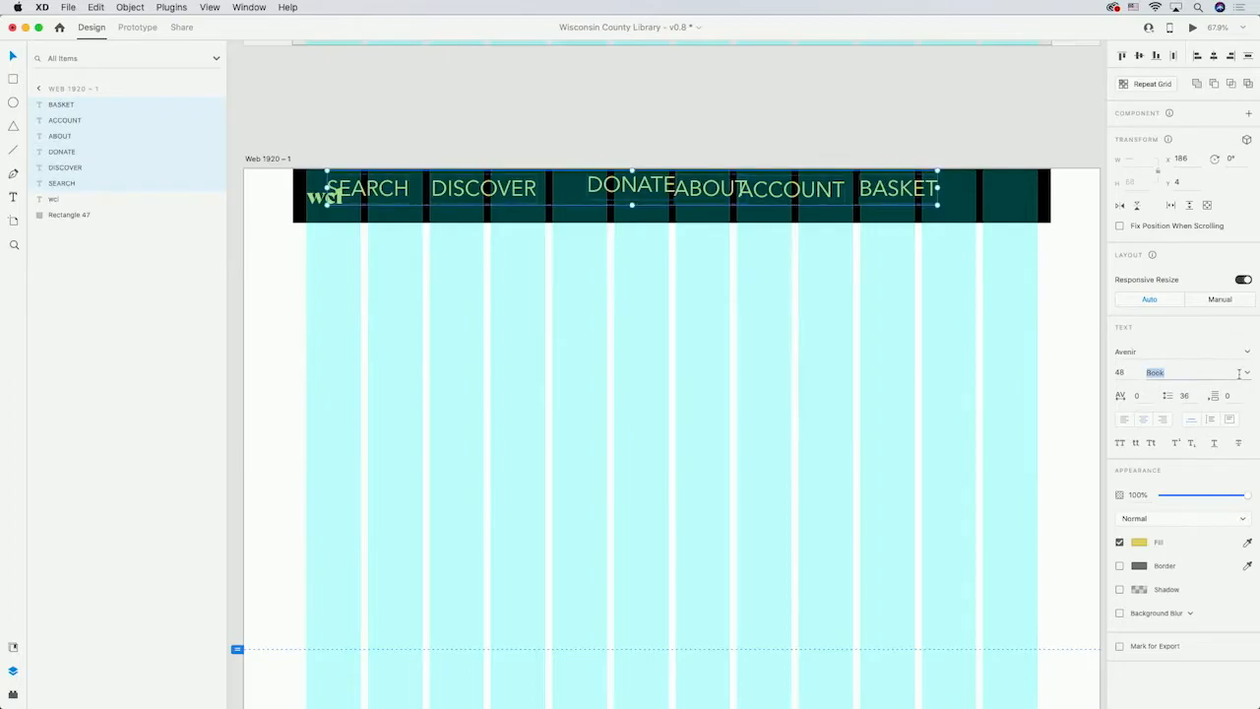
{"action": "left_click", "coordinate": [1248, 374]}
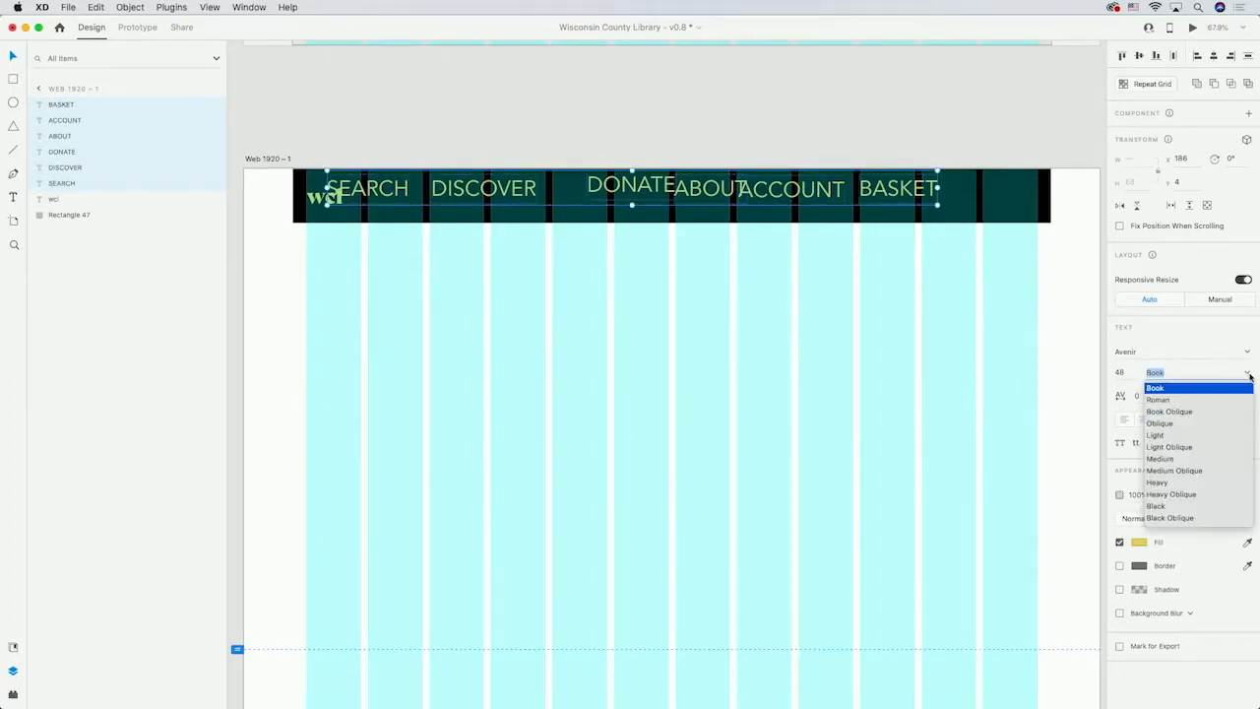
{"action": "left_click", "coordinate": [1180, 483]}
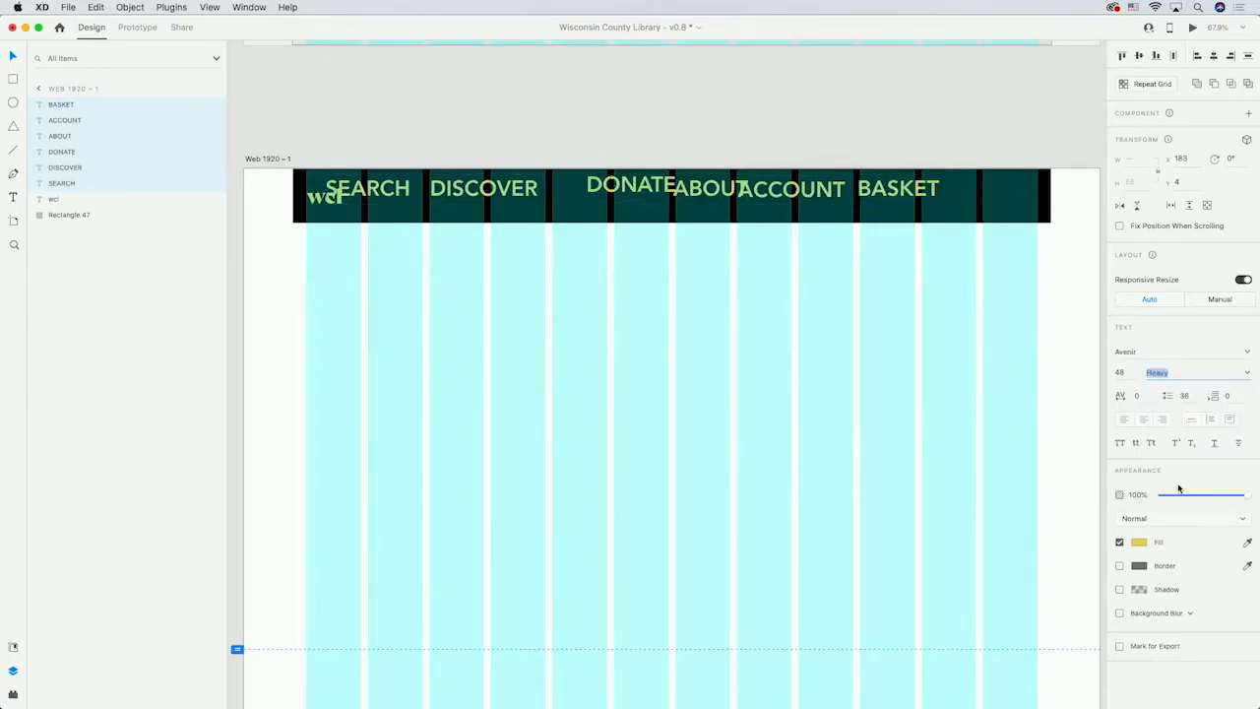
{"action": "left_click", "coordinate": [1130, 372]}
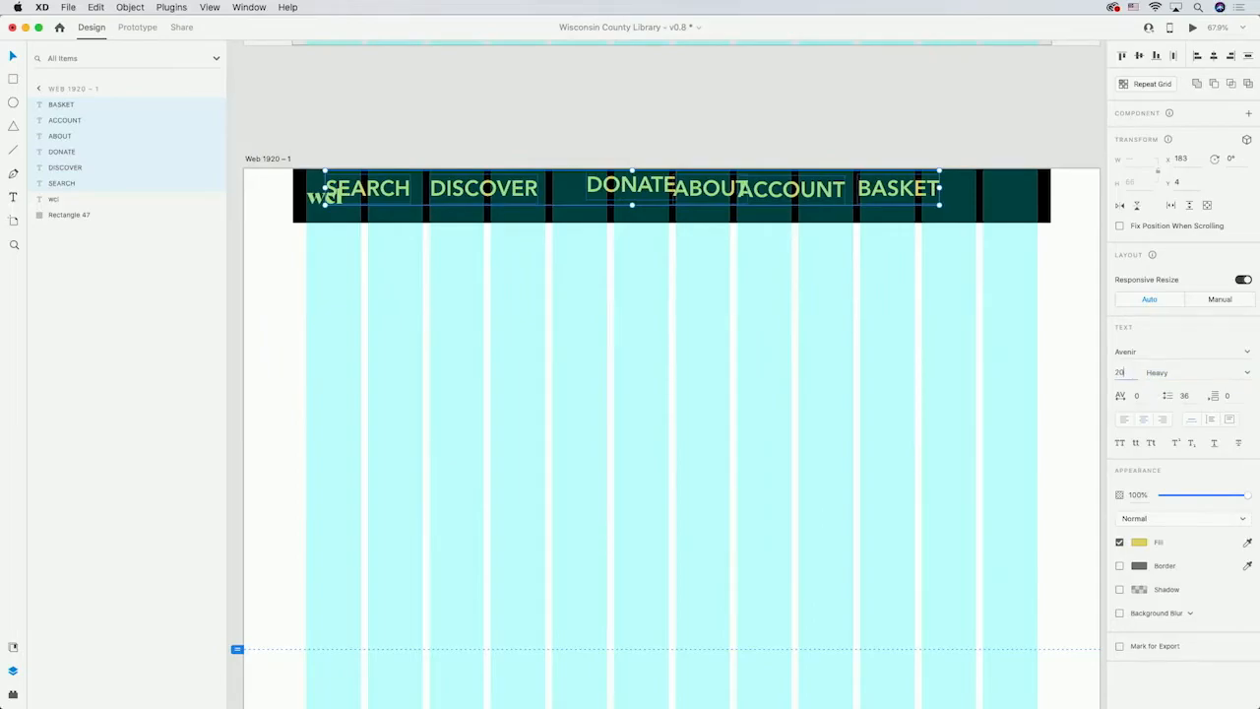
{"action": "key", "text": "Return"}
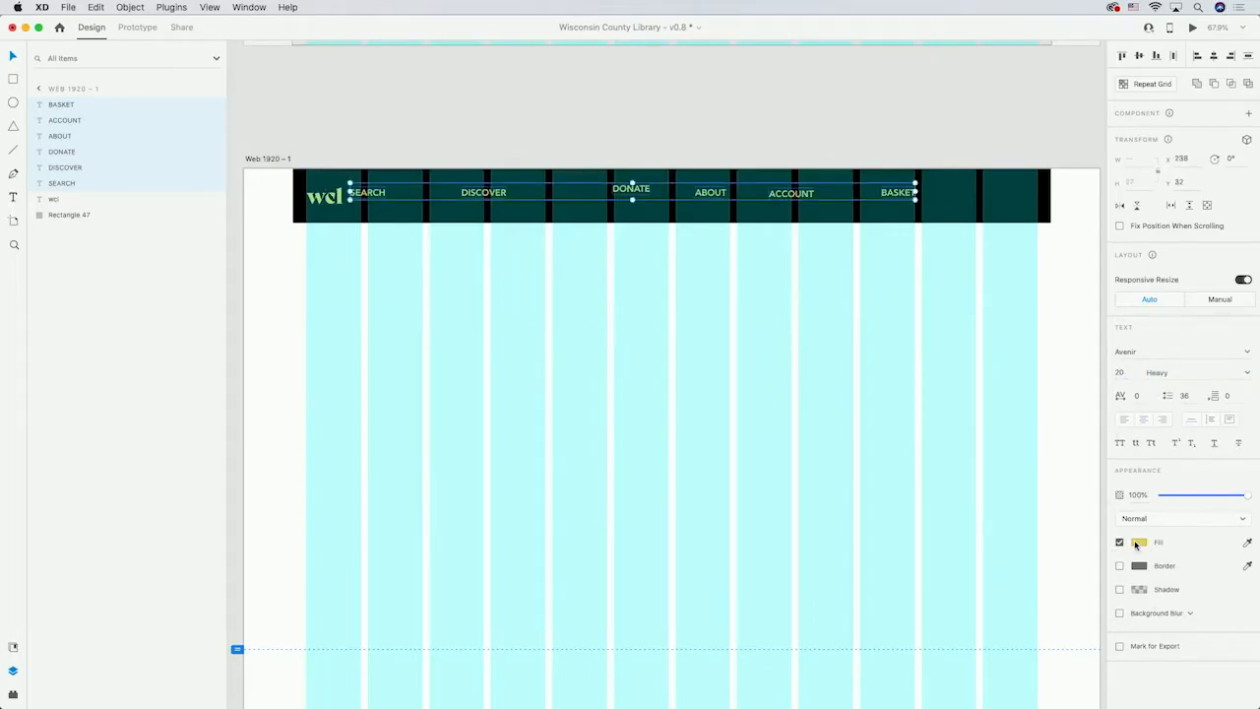
Colour the navigation labels white.
{"action": "left_click", "coordinate": [1139, 542]}
{"action": "left_click_drag", "start_coordinate": [1032, 520], "coordinate": [880, 405]}
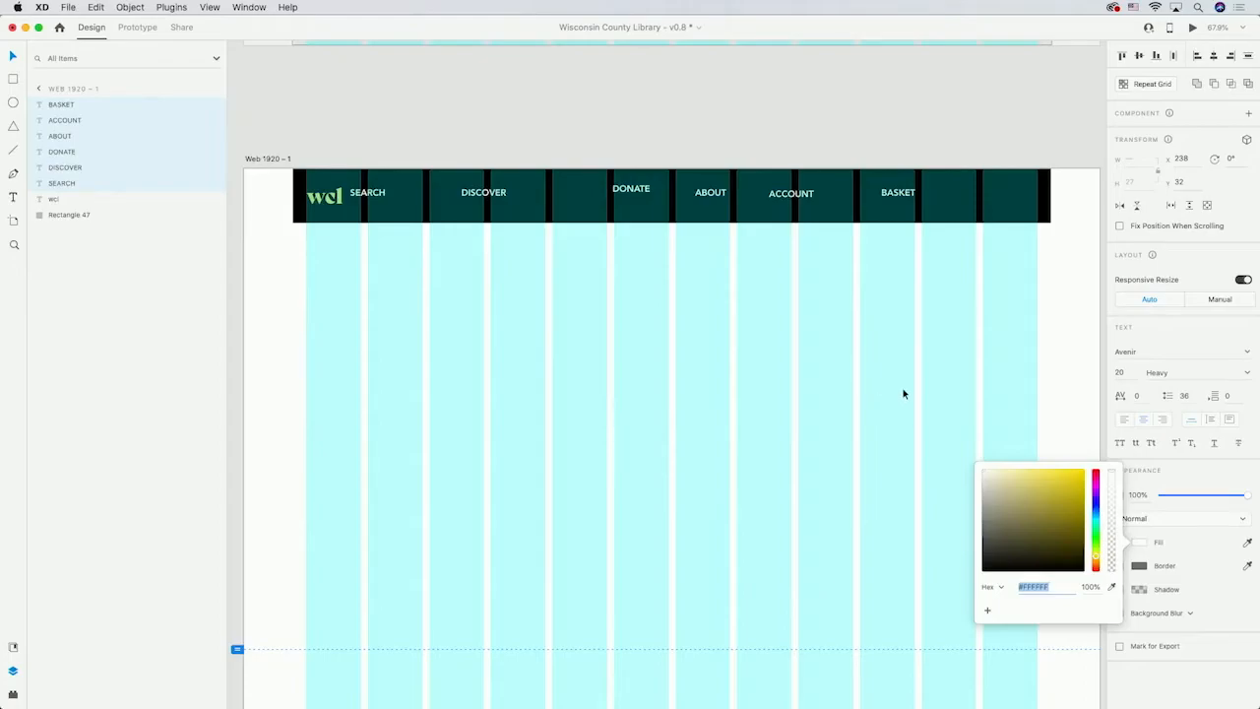
{"action": "left_click", "coordinate": [635, 134]}
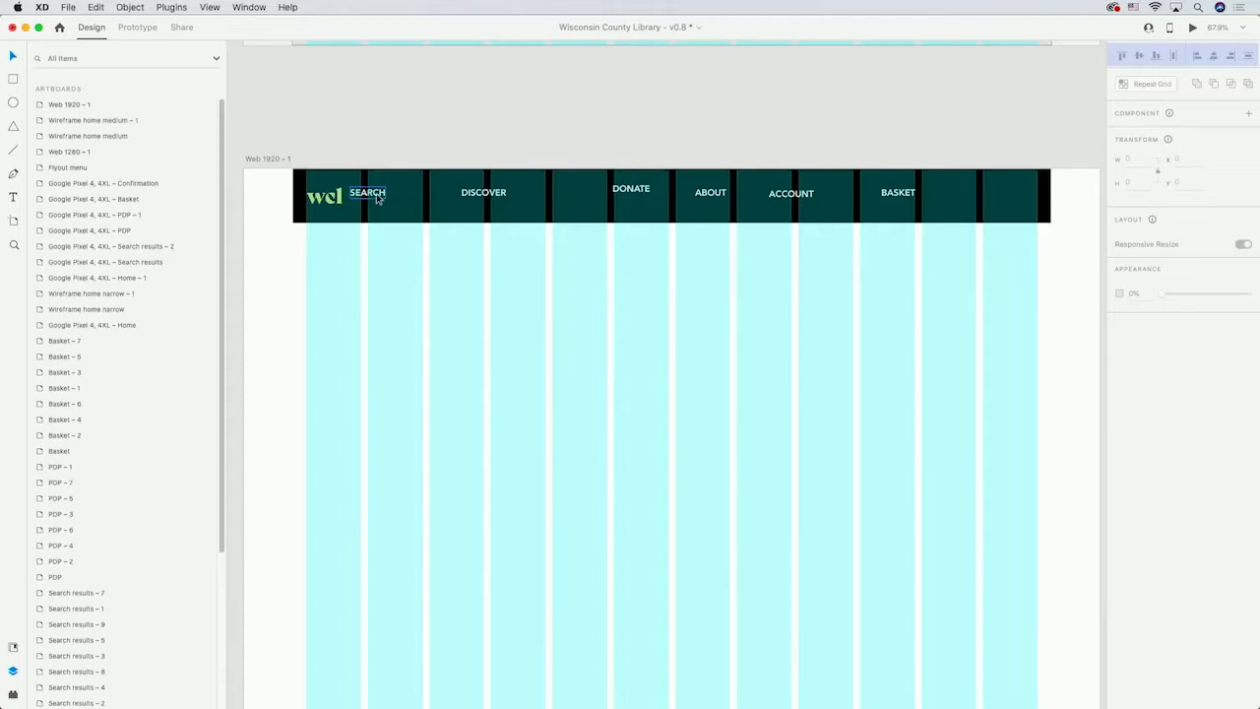
Move SEARCH next to the logo and top-align all navigation labels.
{"action": "left_click_drag", "start_coordinate": [378, 198], "coordinate": [396, 200]}
{"action": "left_click", "coordinate": [483, 193], "text": "shift"}
{"action": "left_click", "coordinate": [630, 189], "text": "shift"}
{"action": "left_click", "coordinate": [710, 193], "text": "shift"}
{"action": "left_click", "coordinate": [798, 194], "text": "shift"}
{"action": "left_click", "coordinate": [897, 193], "text": "shift"}
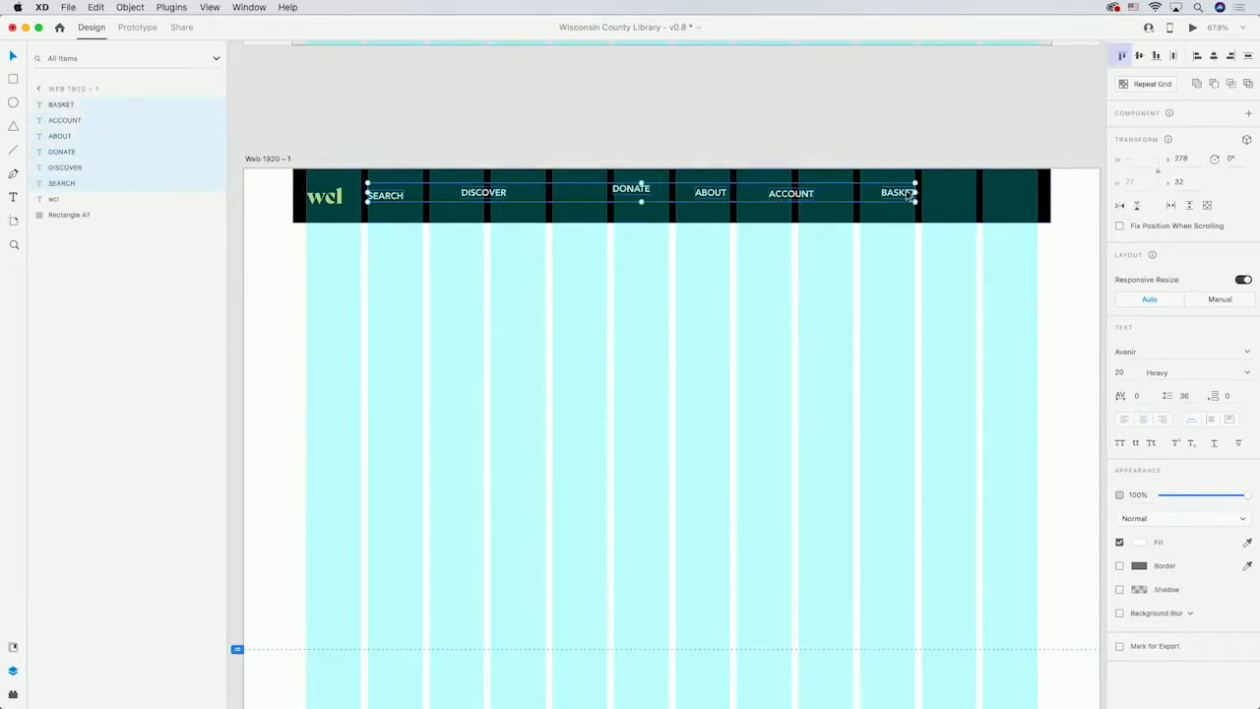
{"action": "left_click", "coordinate": [1125, 59]}
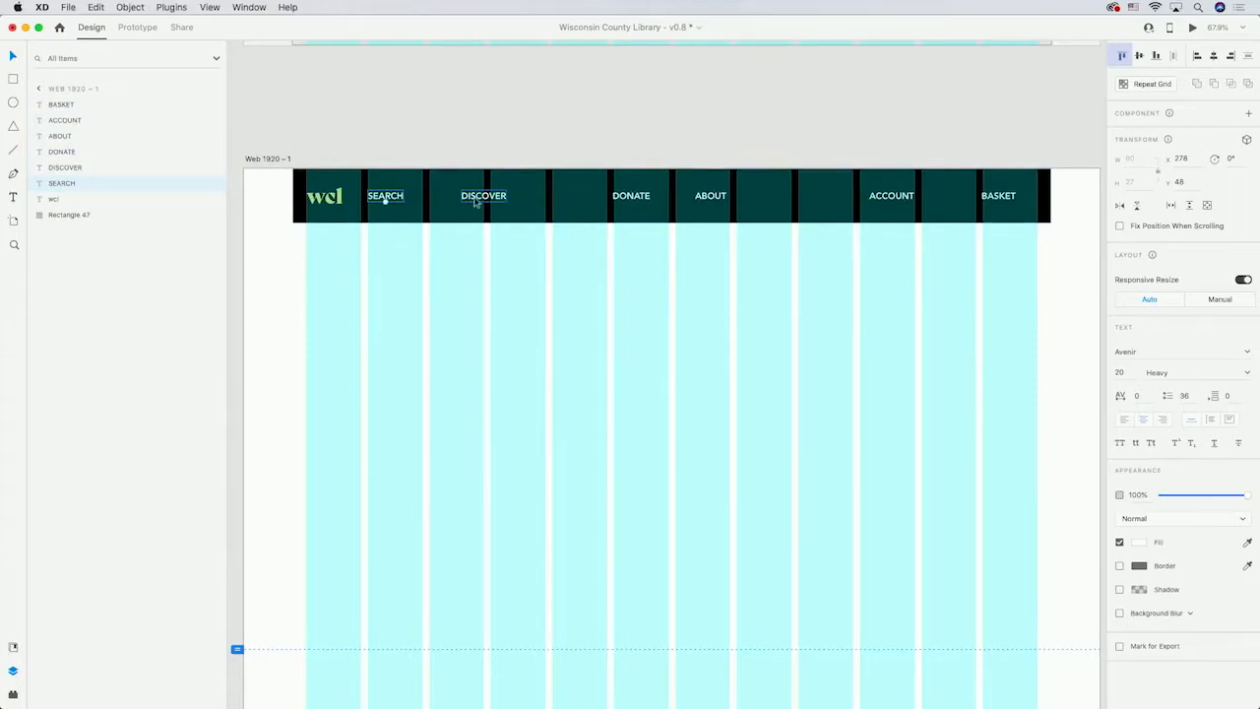
Distribute SEARCH, DISCOVER, DONATE and ABOUT evenly across the header.
{"action": "left_click", "coordinate": [484, 196], "text": "shift"}
{"action": "left_click", "coordinate": [650, 195], "text": "shift"}
{"action": "left_click", "coordinate": [710, 195], "text": "shift"}
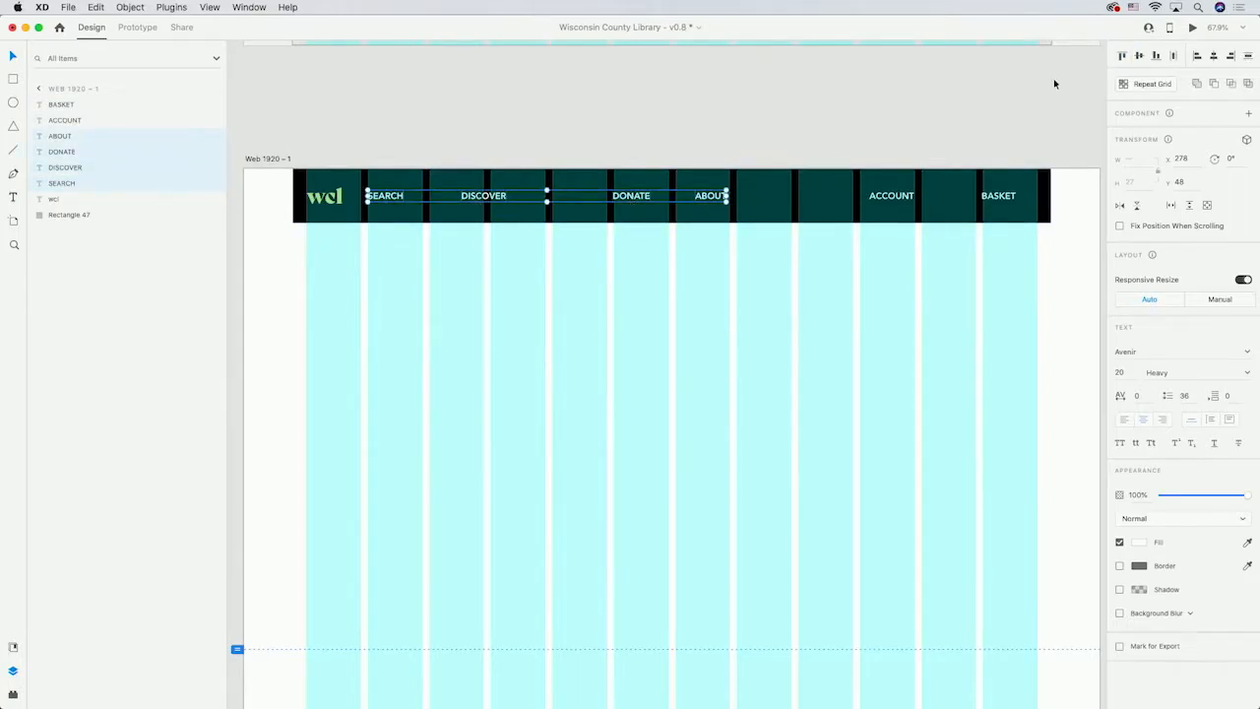
{"action": "left_click", "coordinate": [1173, 56]}
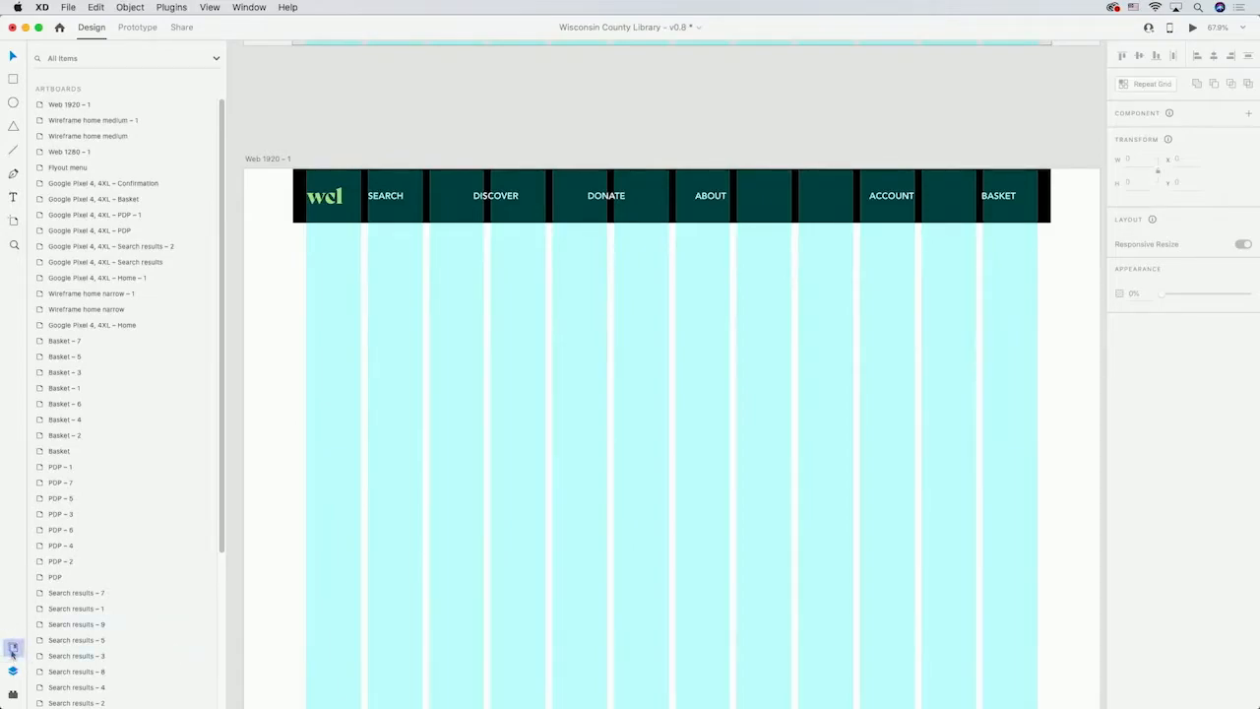
Add the logo's yellow, the header's black and the labels' white as document asset colours.
{"action": "left_click", "coordinate": [13, 648]}
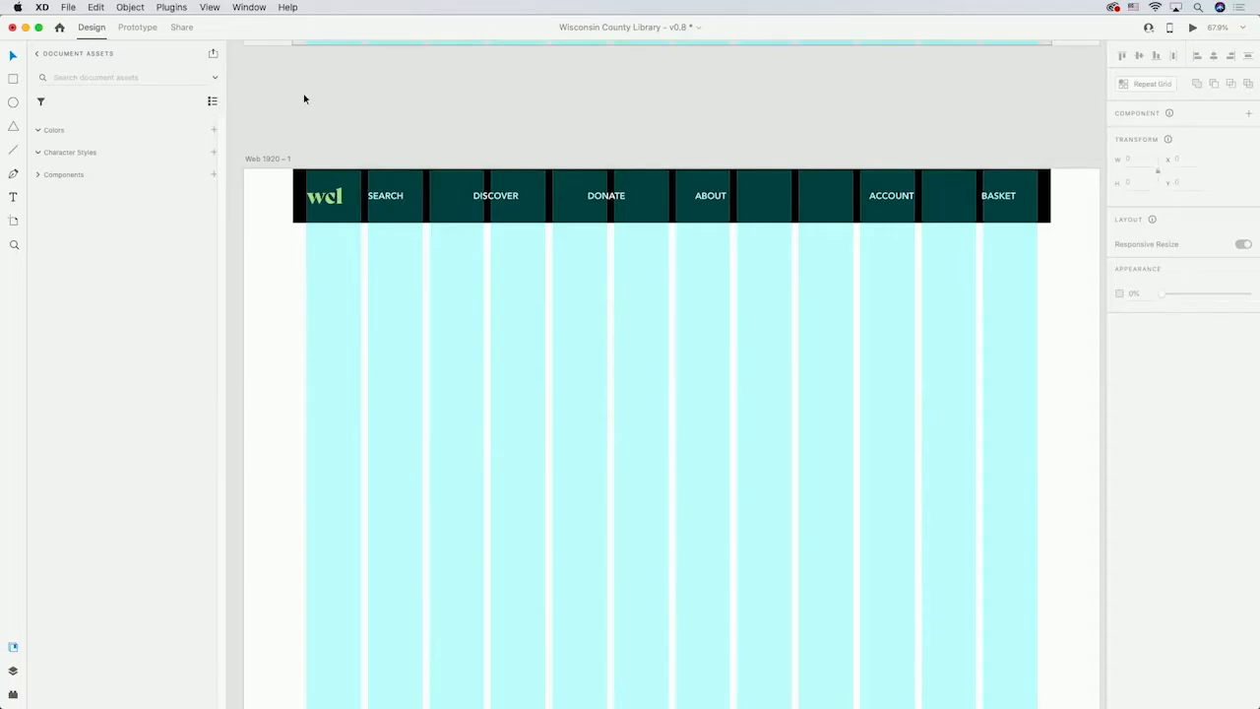
{"action": "left_click", "coordinate": [334, 198]}
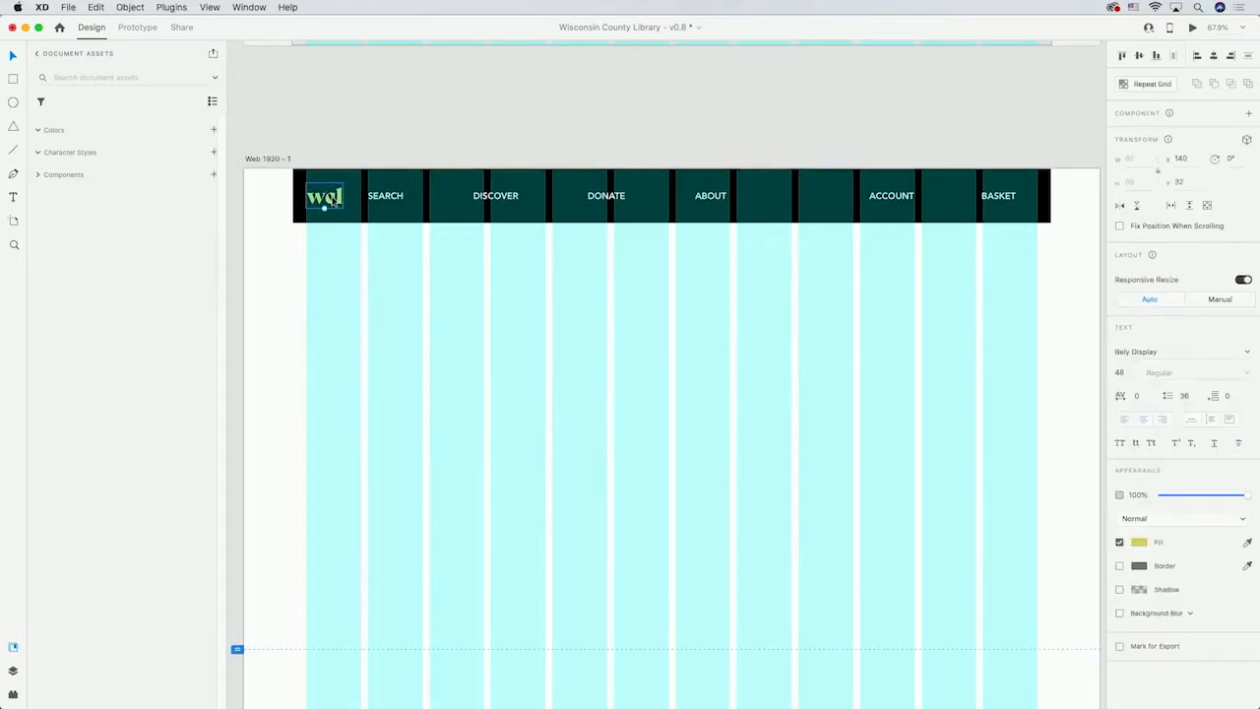
{"action": "left_click", "coordinate": [213, 132]}
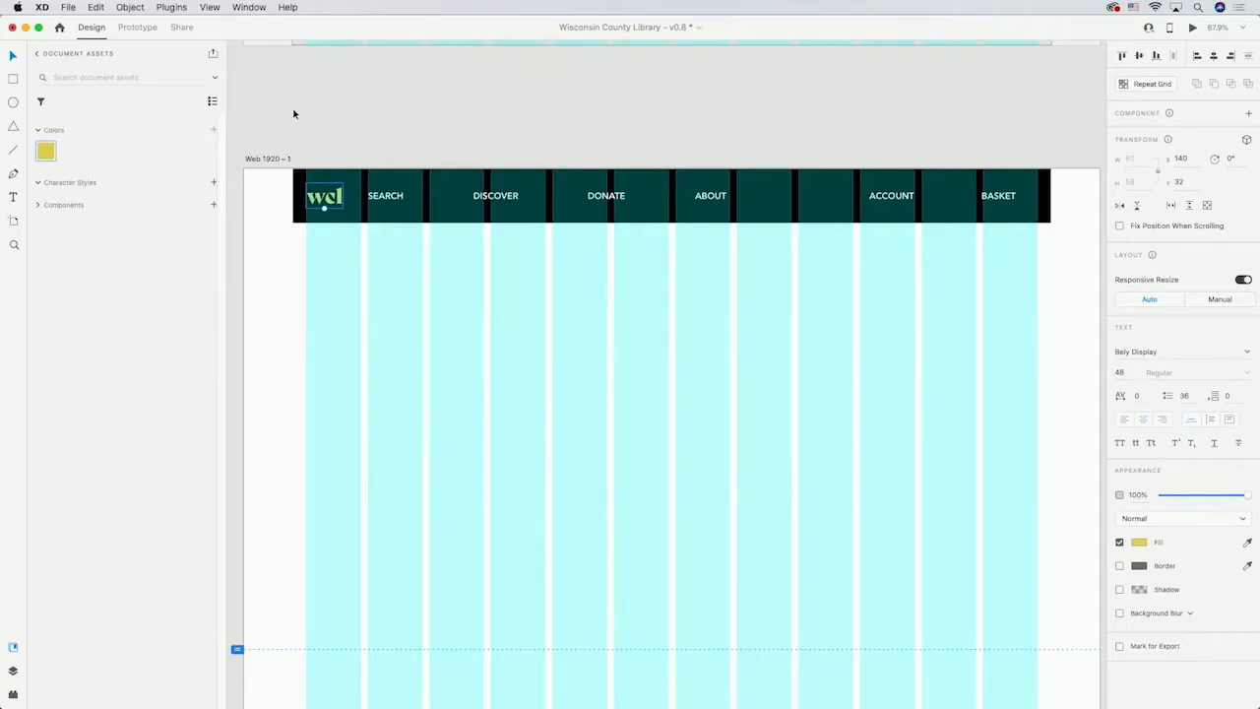
{"action": "left_click", "coordinate": [442, 193]}
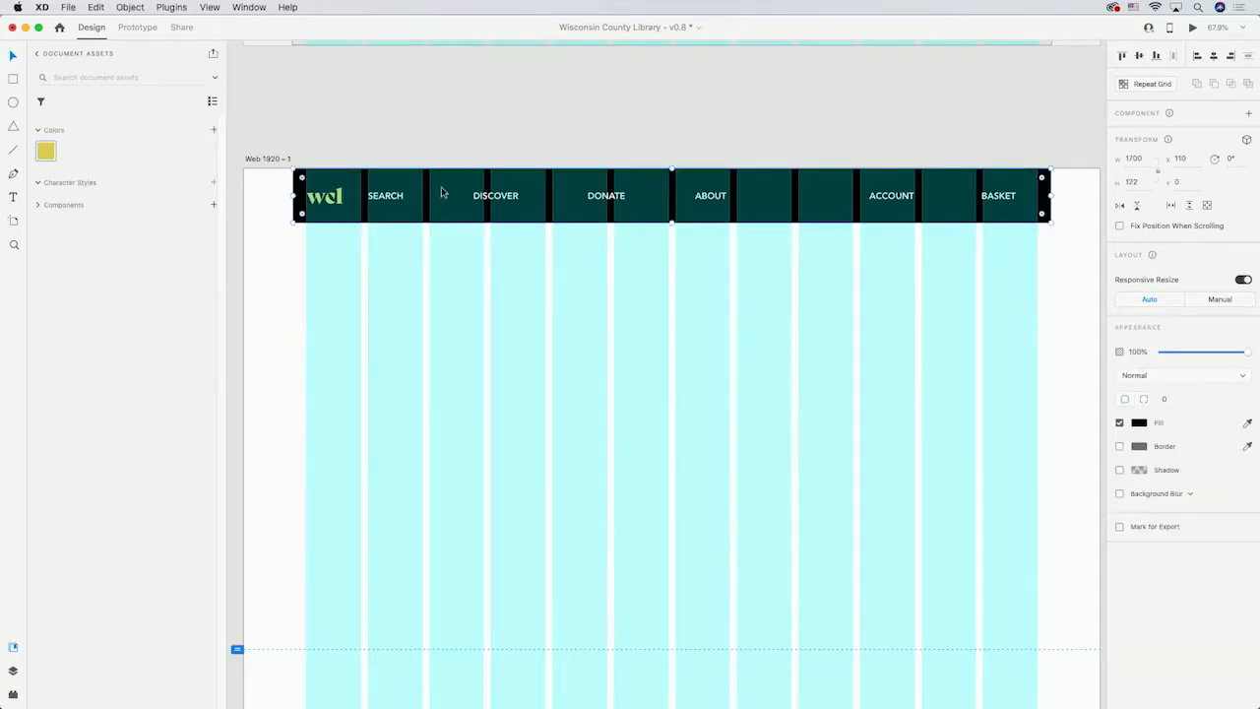
{"action": "left_click", "coordinate": [213, 131]}
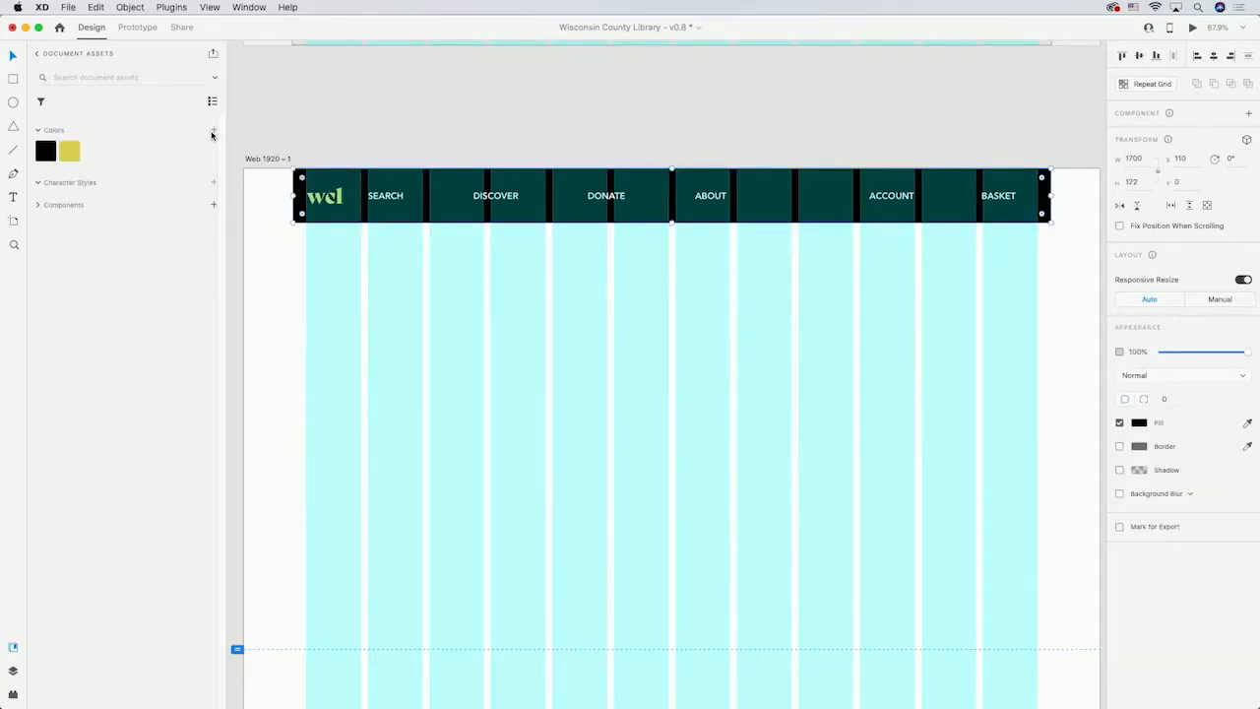
{"action": "left_click", "coordinate": [385, 197]}
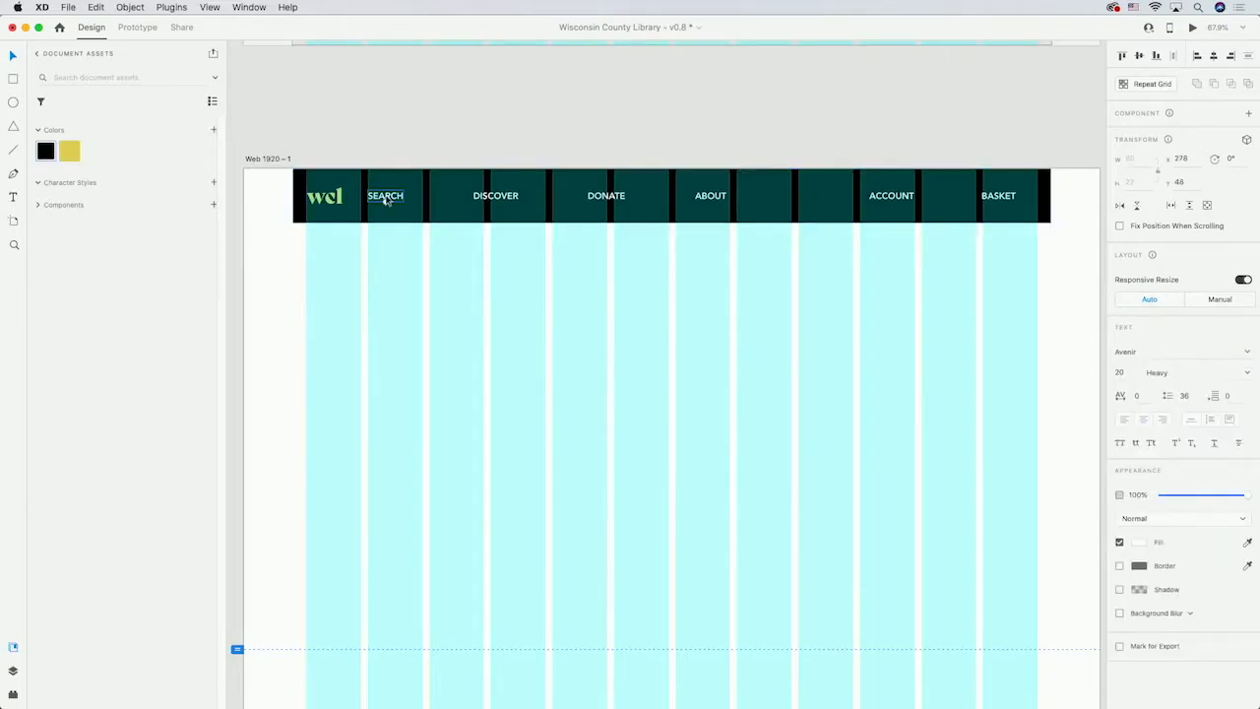
{"action": "left_click", "coordinate": [213, 130]}
{"action": "left_click", "coordinate": [312, 127]}
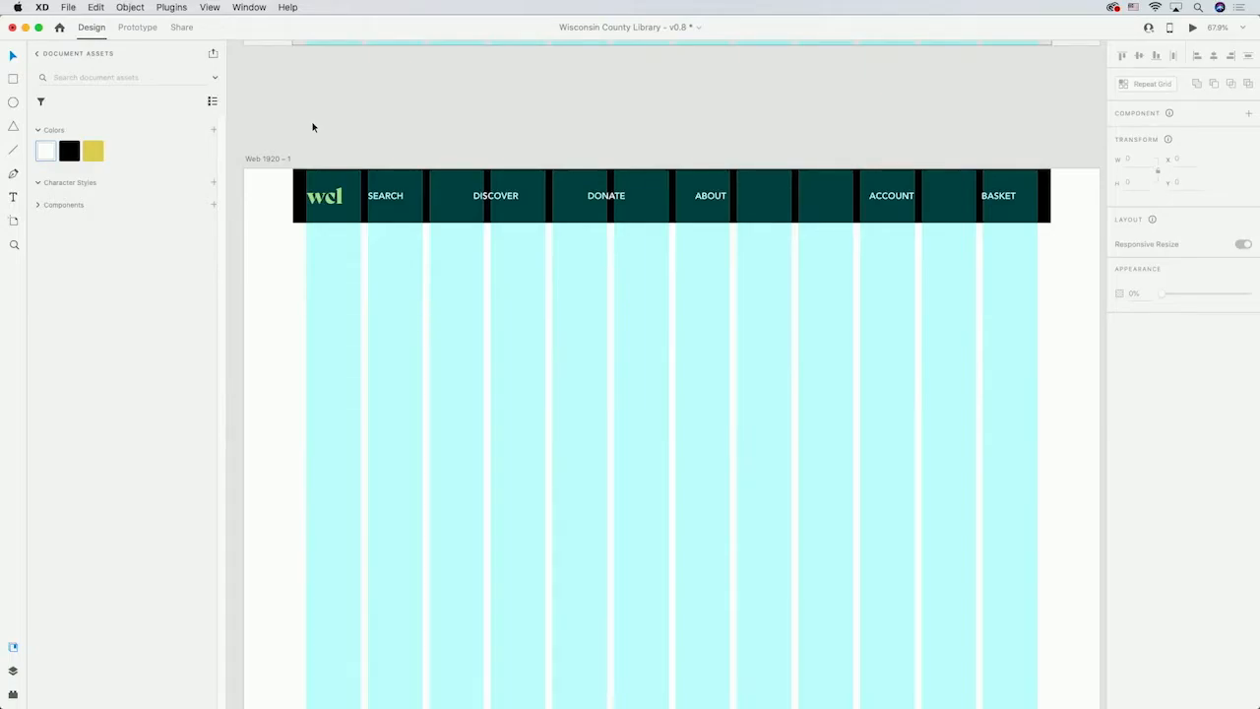
Save the logo's Bely Display text and the labels' Avenir Heavy text as character styles.
{"action": "left_click", "coordinate": [320, 196]}
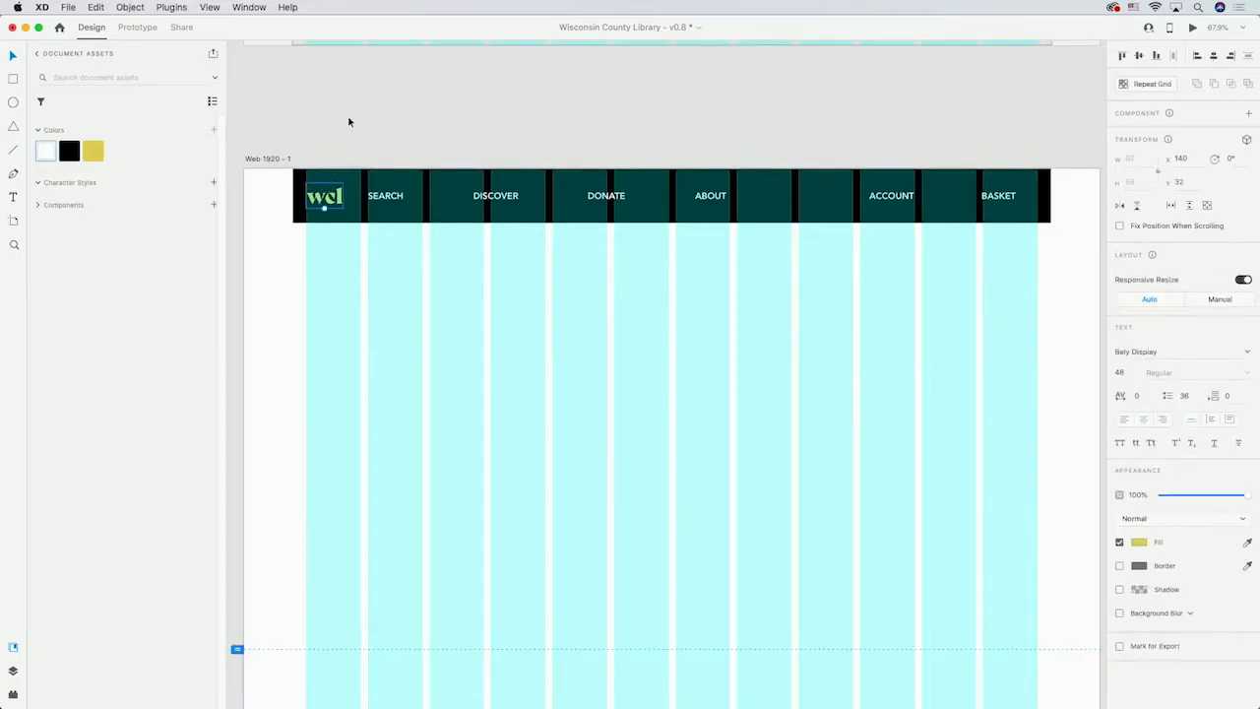
{"action": "left_click", "coordinate": [214, 183]}
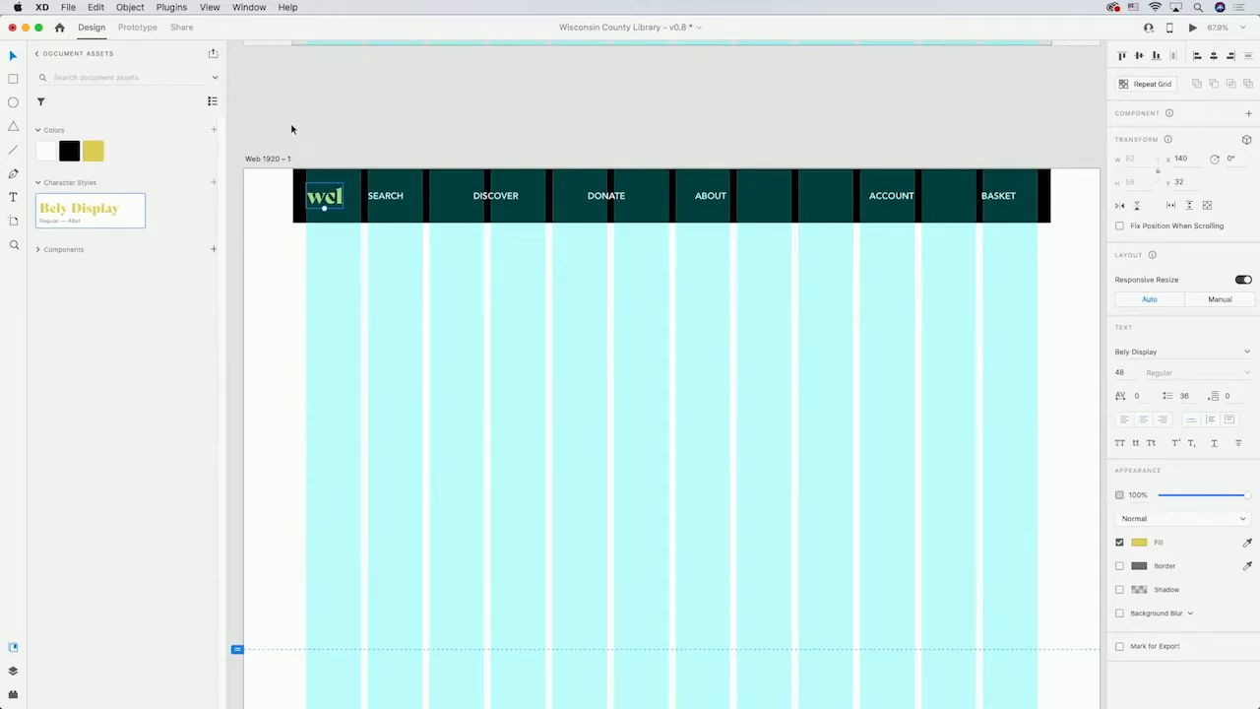
{"action": "left_click", "coordinate": [383, 199]}
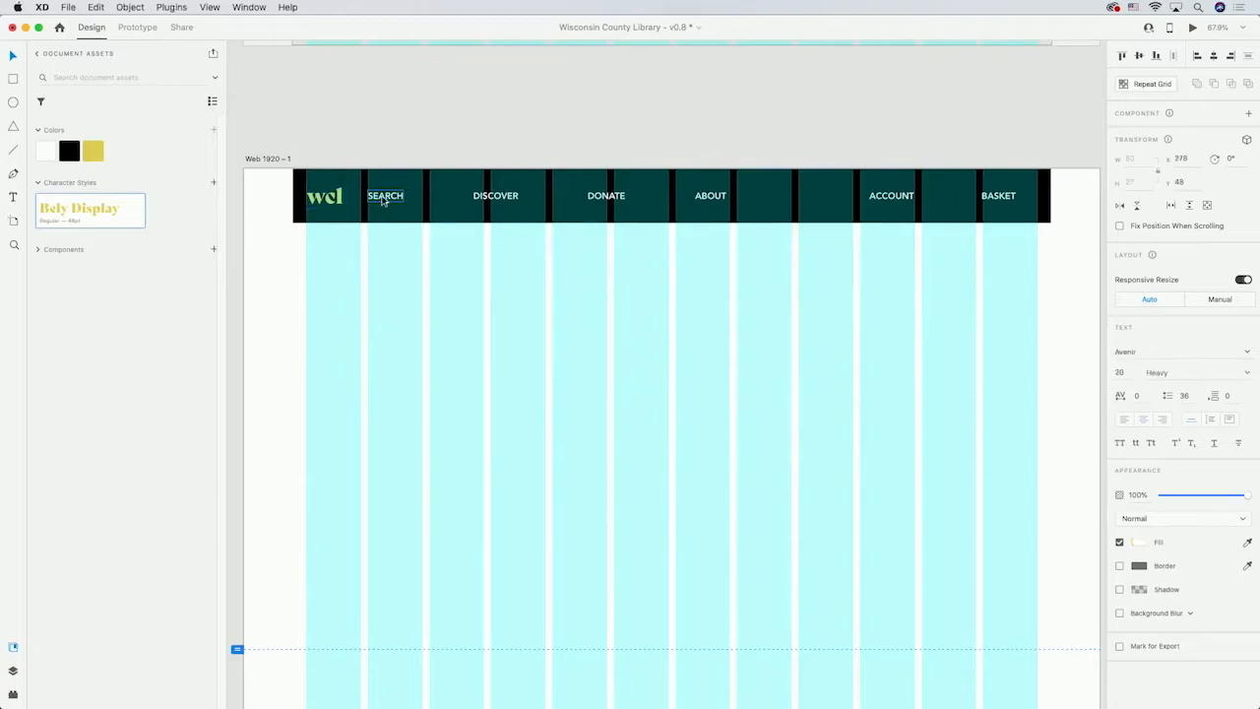
{"action": "left_click", "coordinate": [213, 183]}
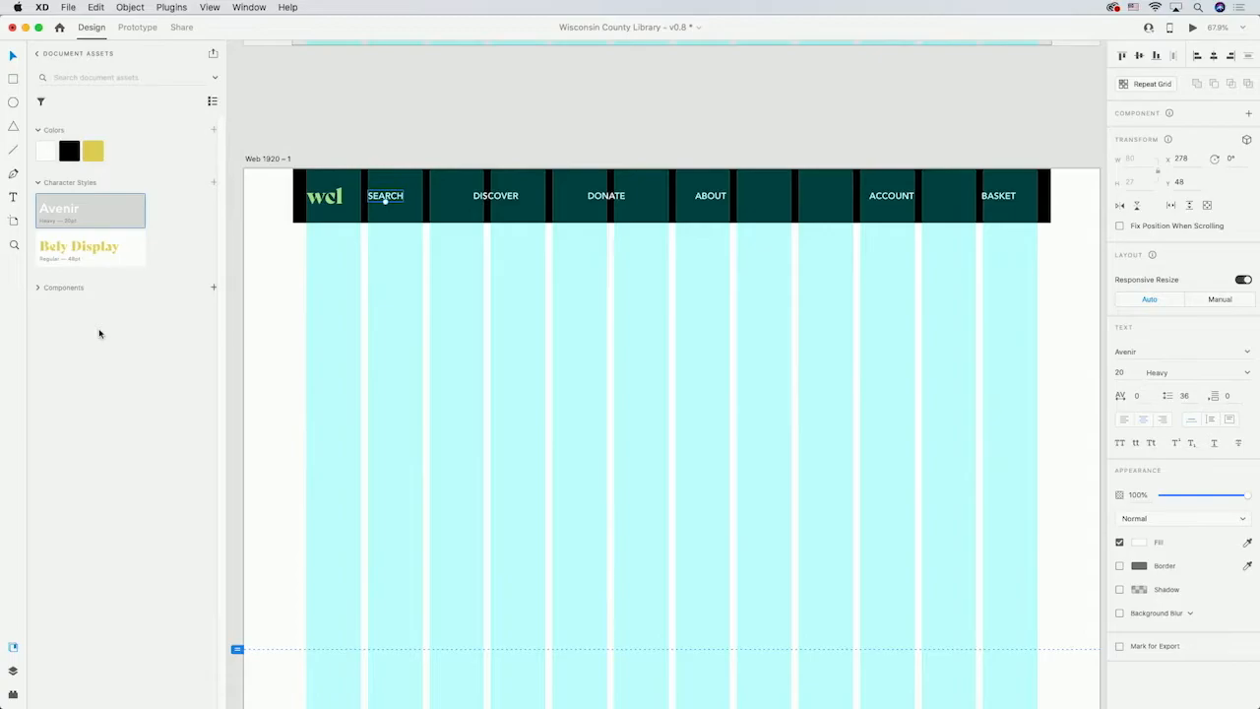
Group the whole header with logo and navigation labels, and save the group as a component.
{"action": "left_click_drag", "start_coordinate": [278, 258], "coordinate": [1050, 158]}
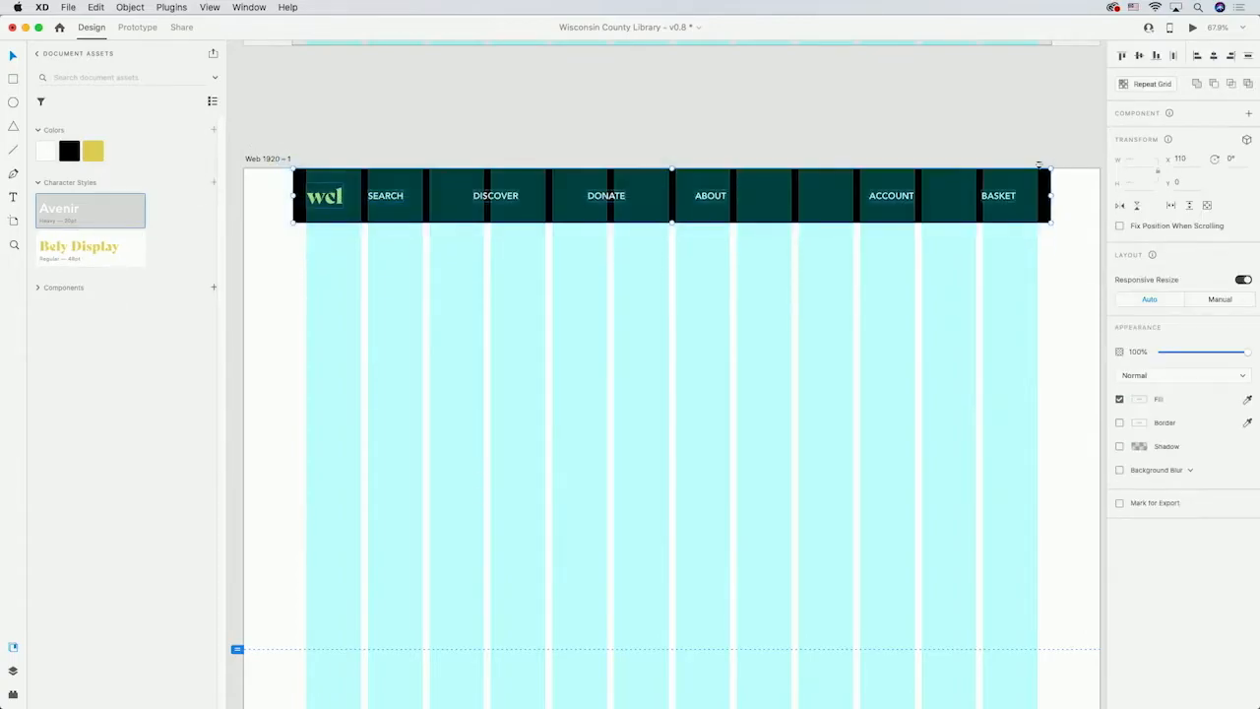
{"action": "right_click", "coordinate": [939, 191]}
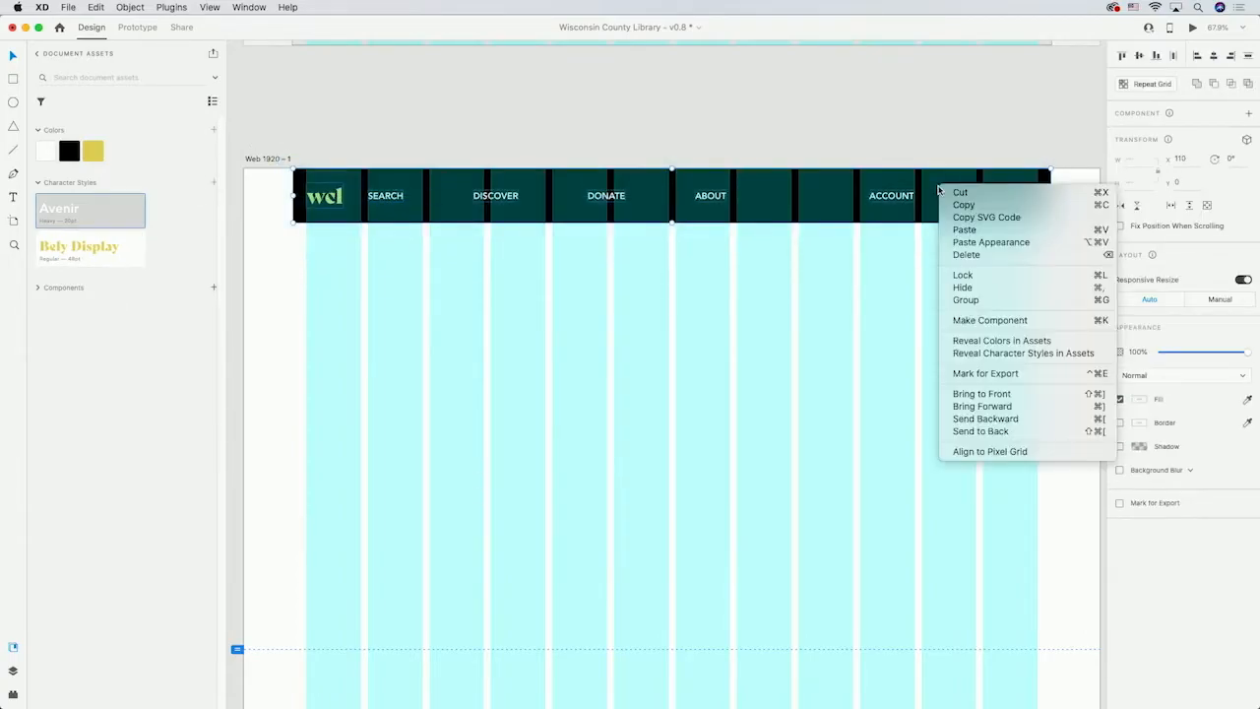
{"action": "left_click", "coordinate": [967, 300]}
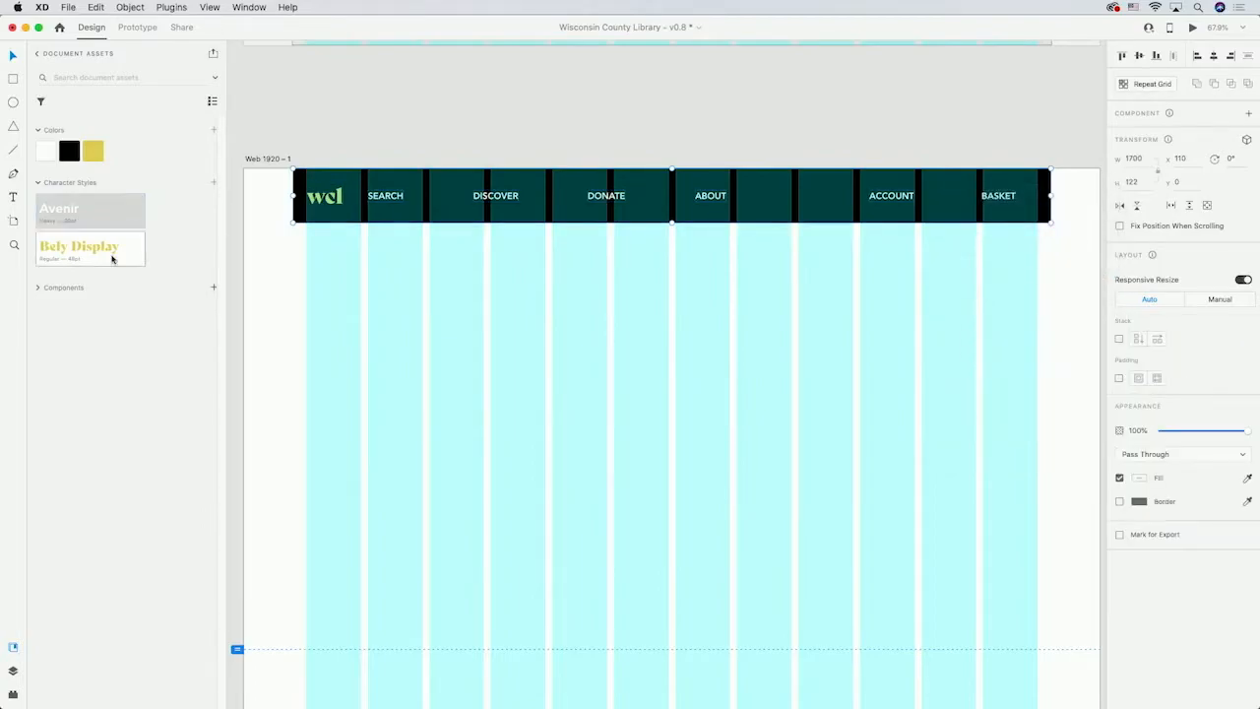
{"action": "left_click", "coordinate": [325, 121]}
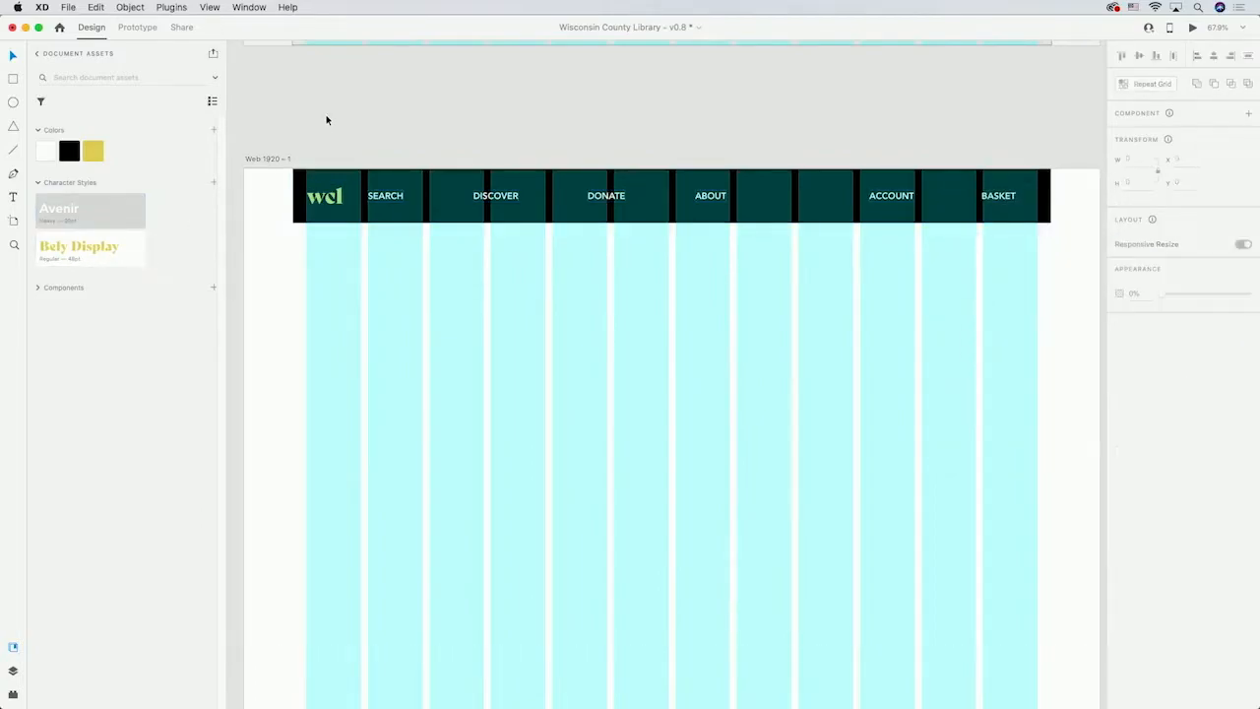
{"action": "left_click_drag", "start_coordinate": [284, 126], "coordinate": [1055, 247]}
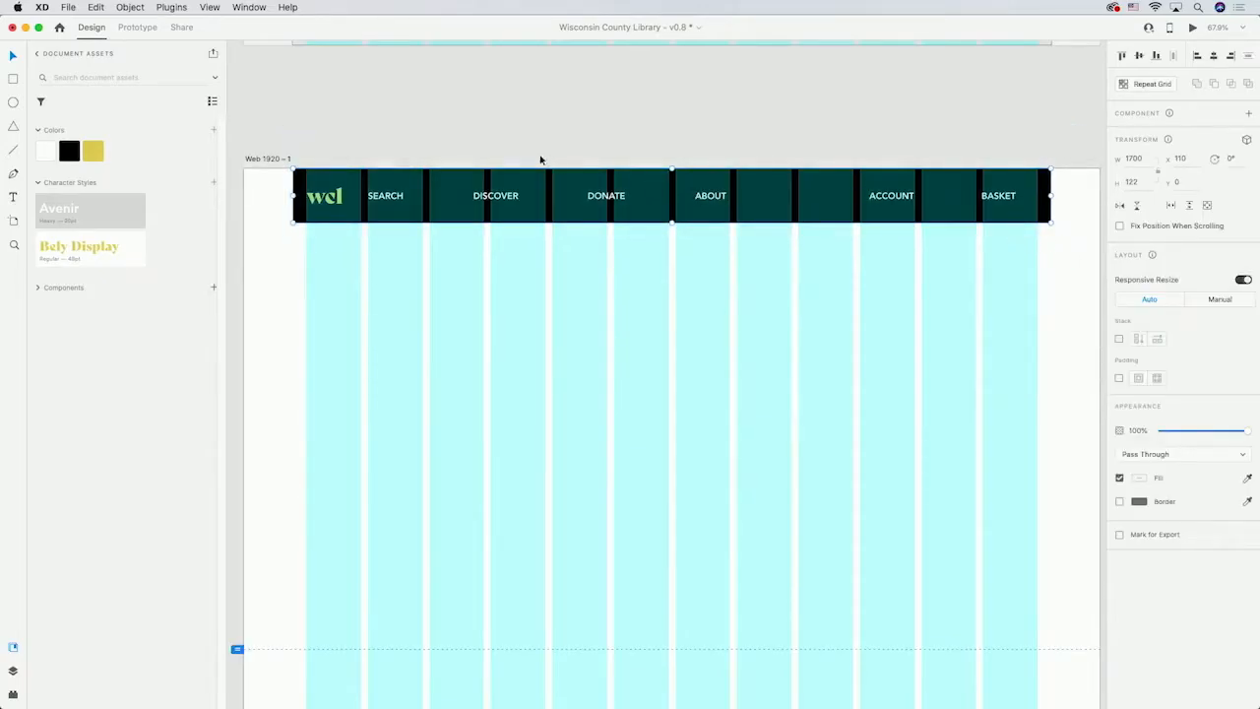
{"action": "left_click", "coordinate": [214, 288]}
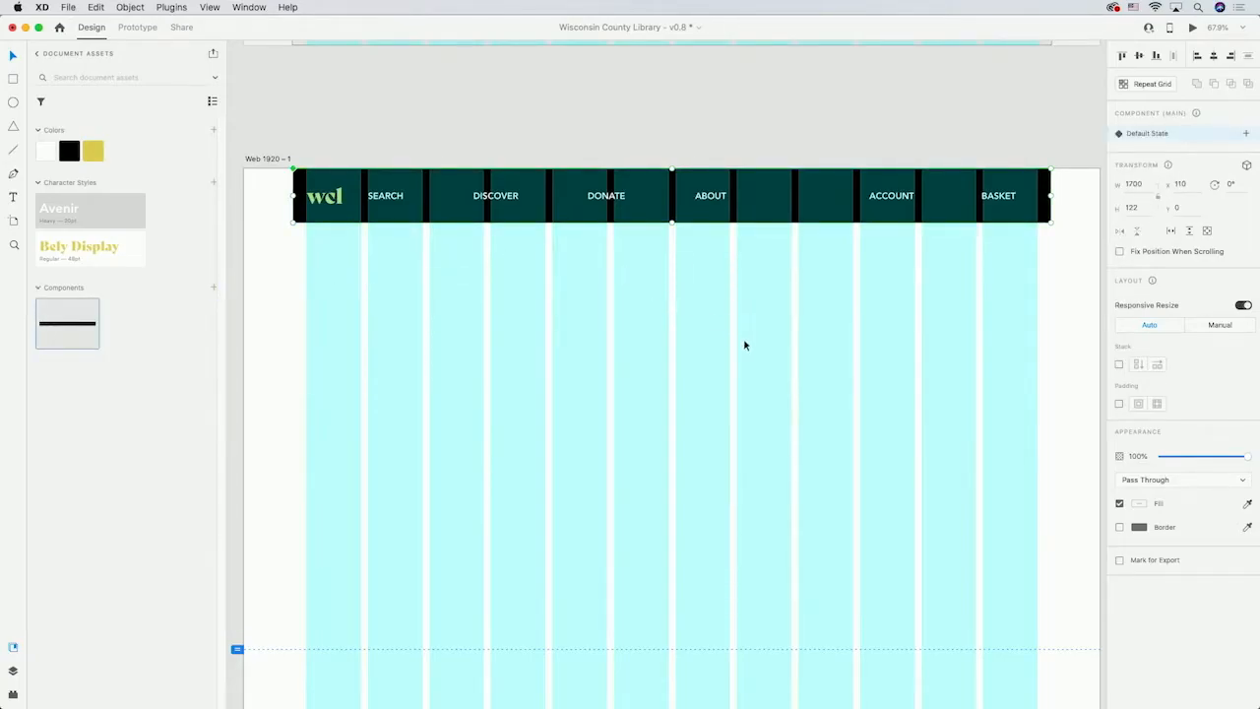
Place an instance of the header component at the top of the Web 1920 – 2 artboard.
{"action": "scroll", "coordinate": [745, 345], "scroll_direction": "down", "scroll_amount": 4}
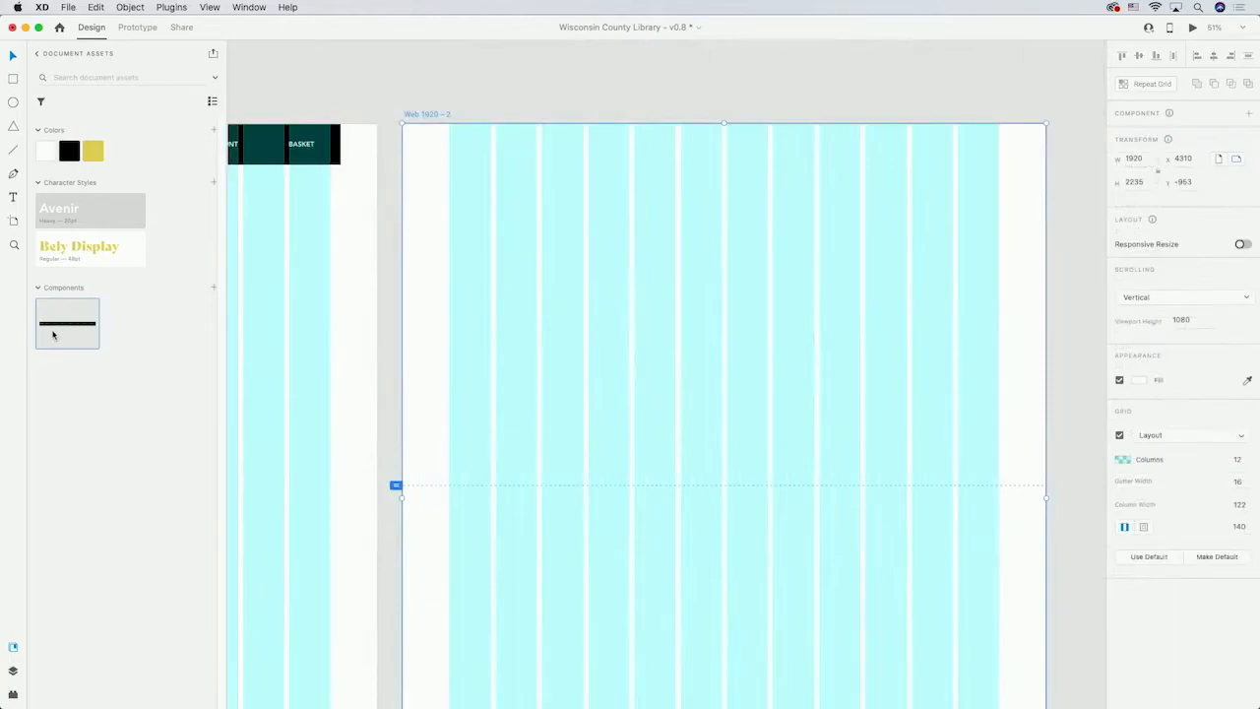
{"action": "left_click_drag", "start_coordinate": [52, 333], "coordinate": [679, 198]}
{"action": "left_click_drag", "start_coordinate": [788, 207], "coordinate": [559, 156]}
{"action": "left_click", "coordinate": [618, 270]}
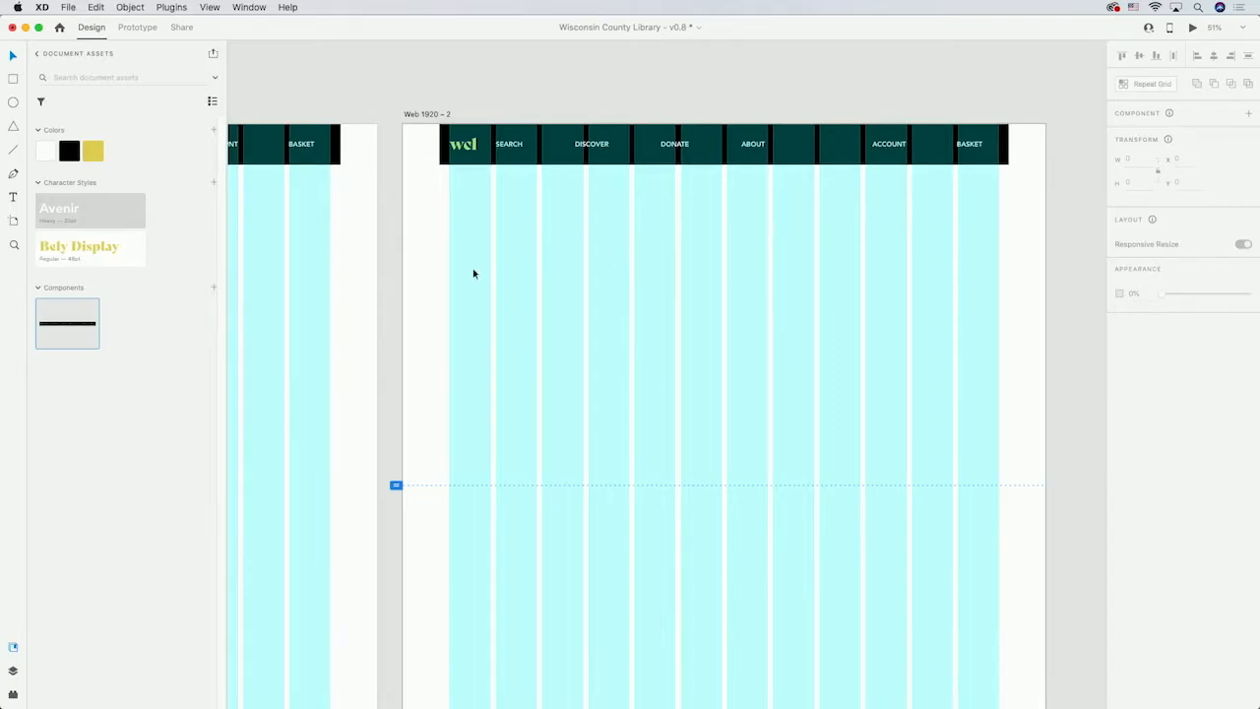
Recolour SEARCH red in the main header component, then undo the colour change.
{"action": "right_click", "coordinate": [52, 308]}
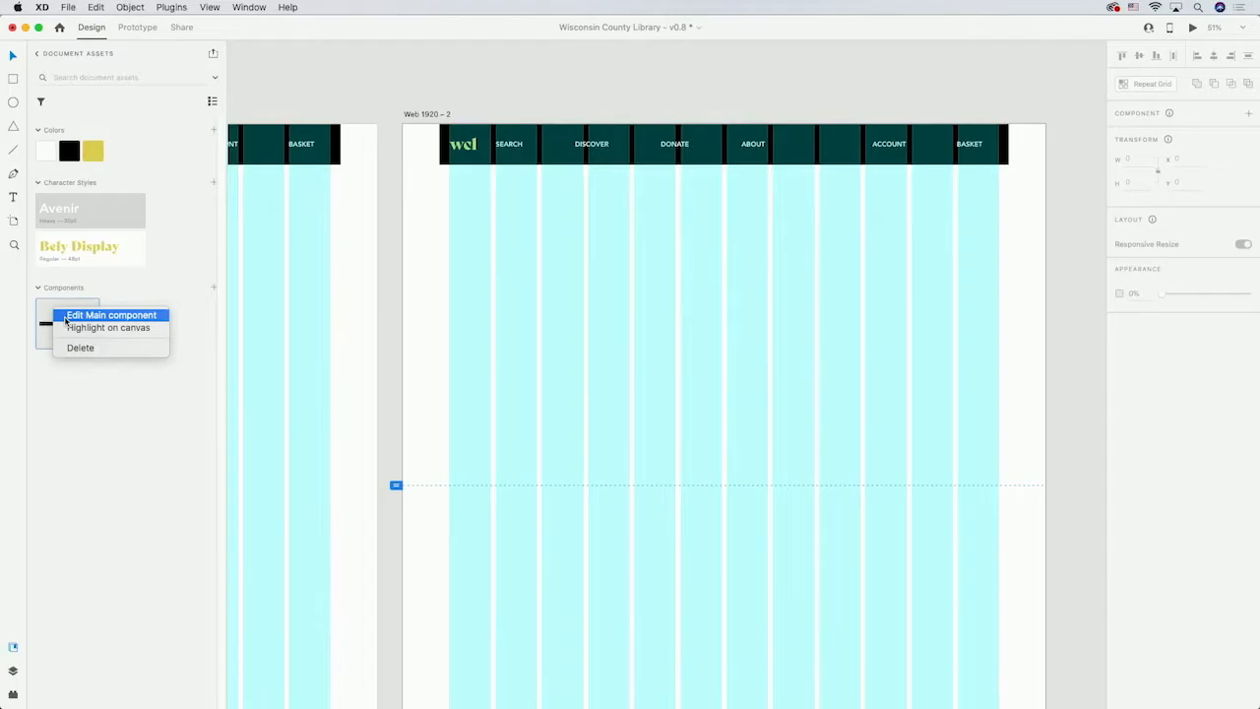
{"action": "left_click", "coordinate": [65, 315]}
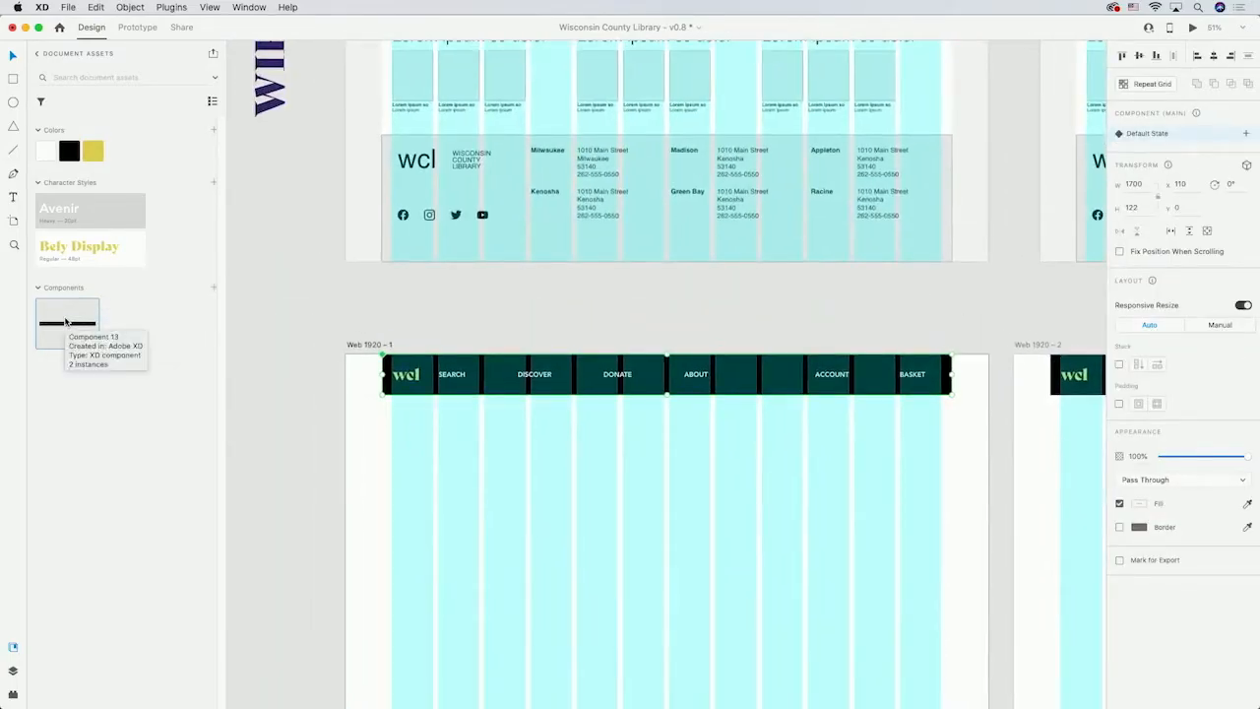
{"action": "left_click_drag", "start_coordinate": [911, 303], "coordinate": [801, 281]}
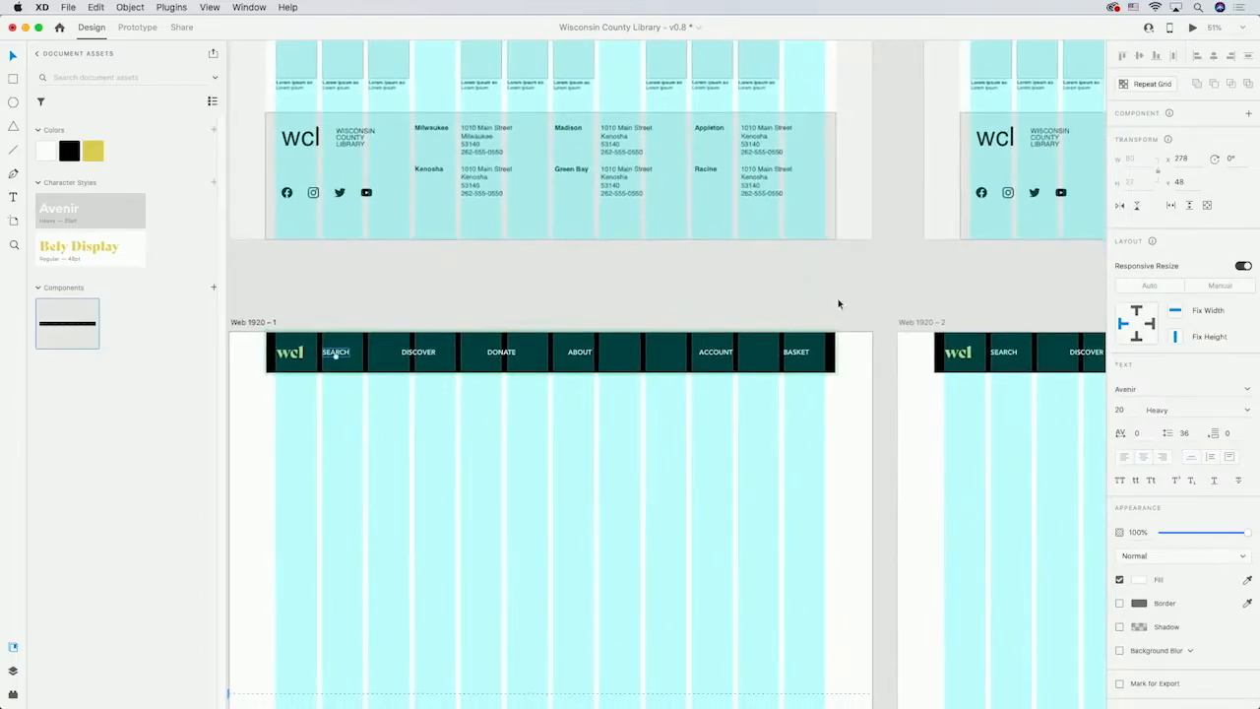
{"action": "left_click", "coordinate": [1139, 579]}
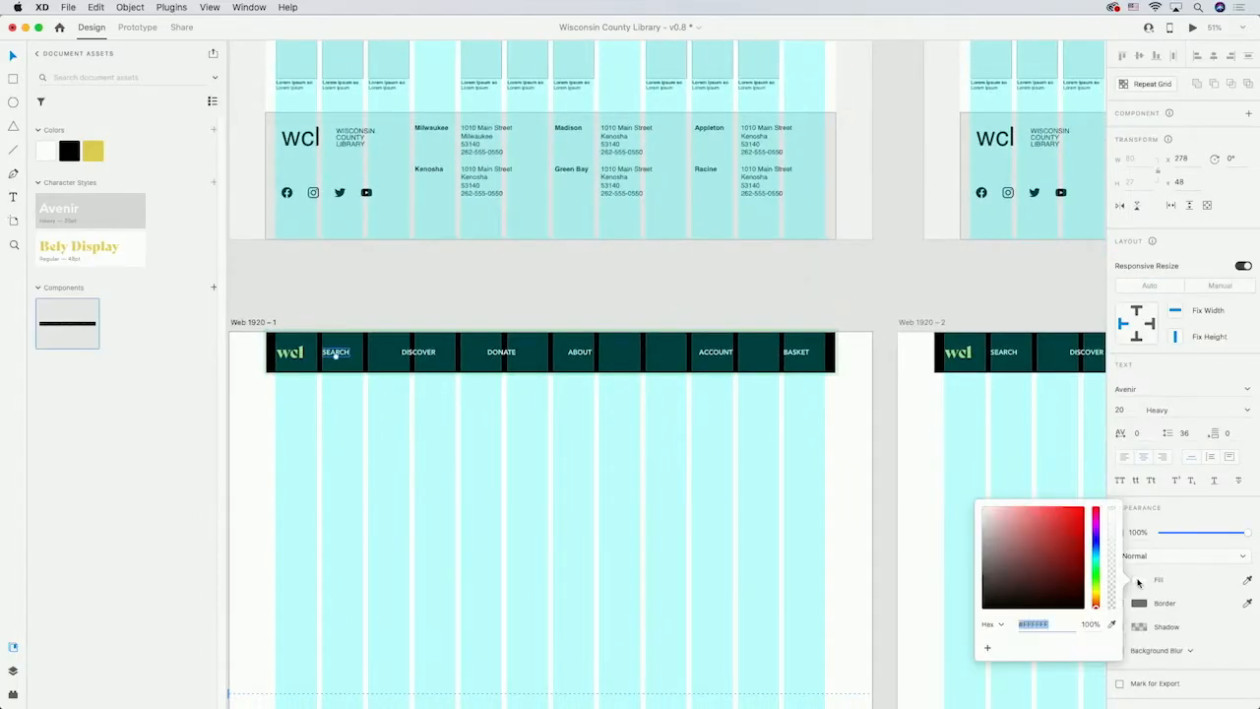
{"action": "left_click", "coordinate": [1044, 527]}
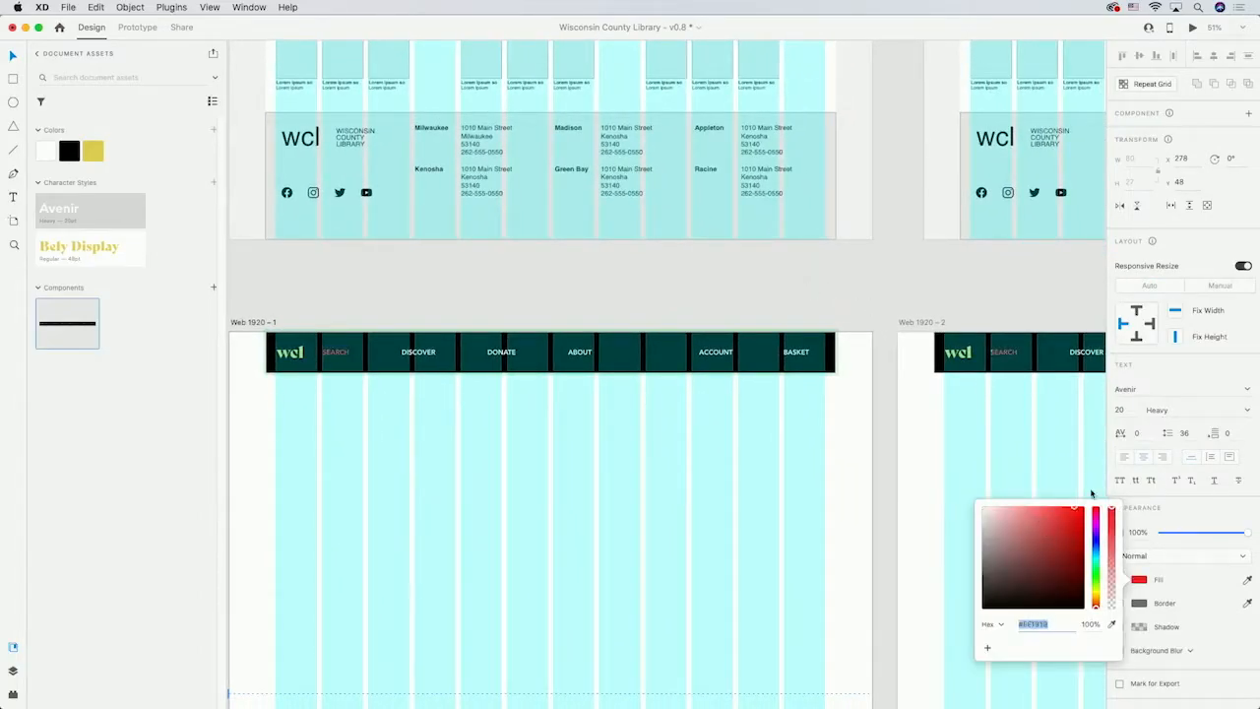
{"action": "left_click", "coordinate": [825, 296]}
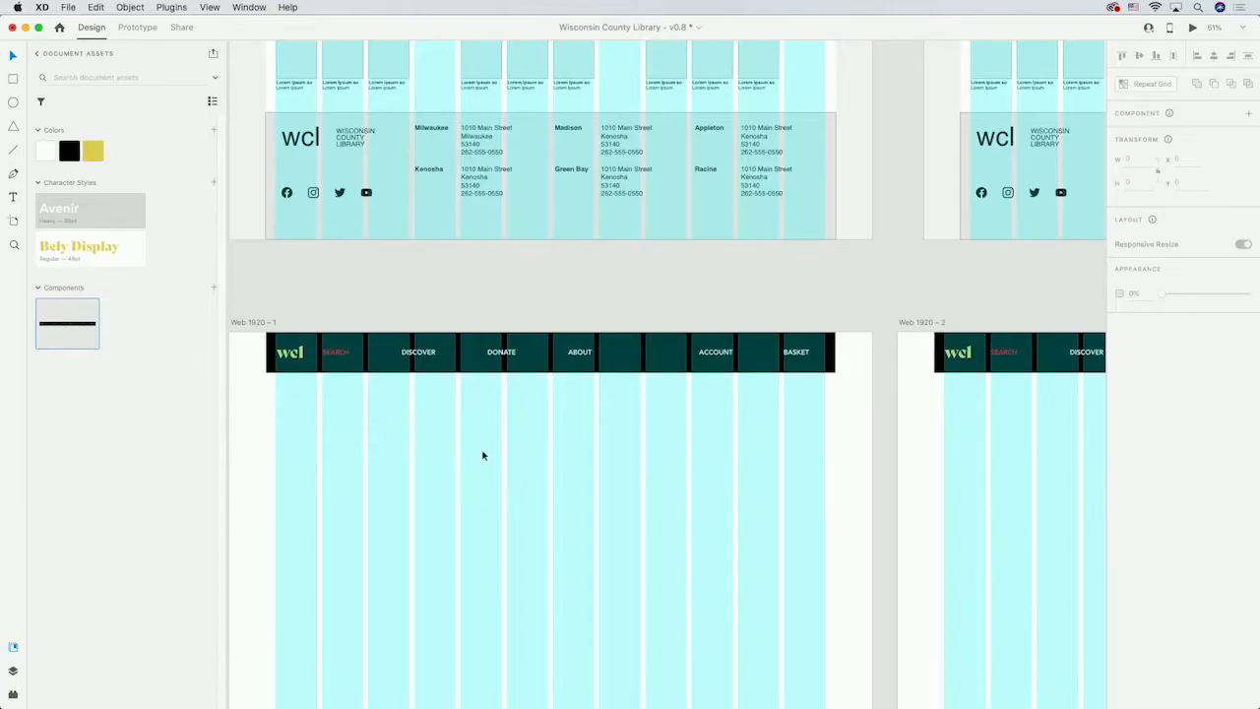
{"action": "key", "text": "super+z"}
Draw a rectangle about 980 by 496 directly below the header on the left side of Web 1920 – 1.
{"action": "scroll", "coordinate": [391, 474], "scroll_direction": "down", "scroll_amount": 5}
{"action": "scroll", "coordinate": [391, 473], "scroll_direction": "left", "scroll_amount": 2}
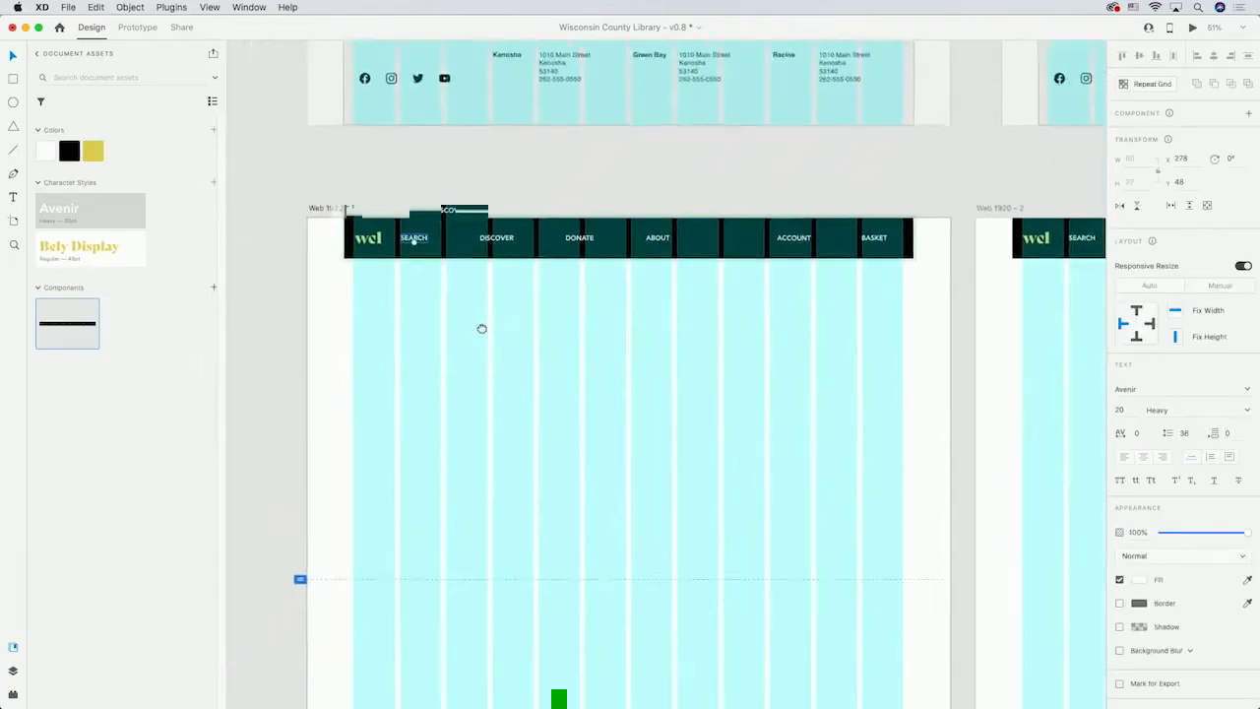
{"action": "left_click", "coordinate": [11, 81]}
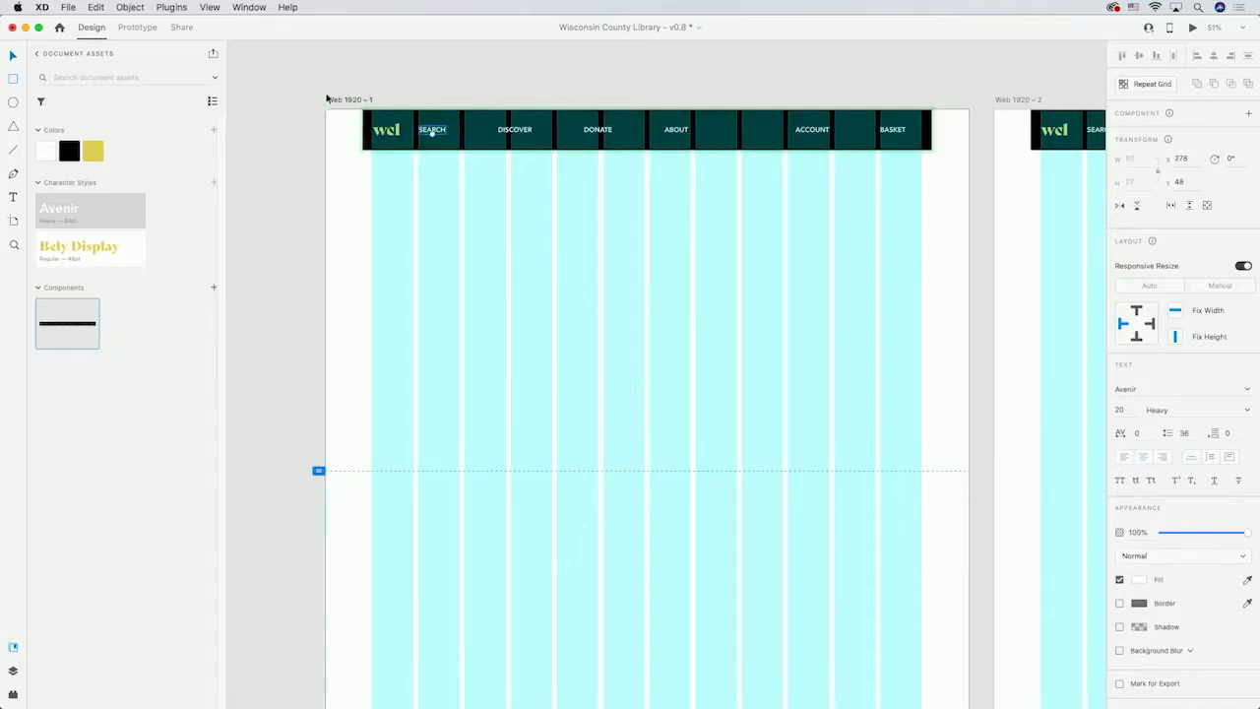
{"action": "left_click", "coordinate": [380, 211]}
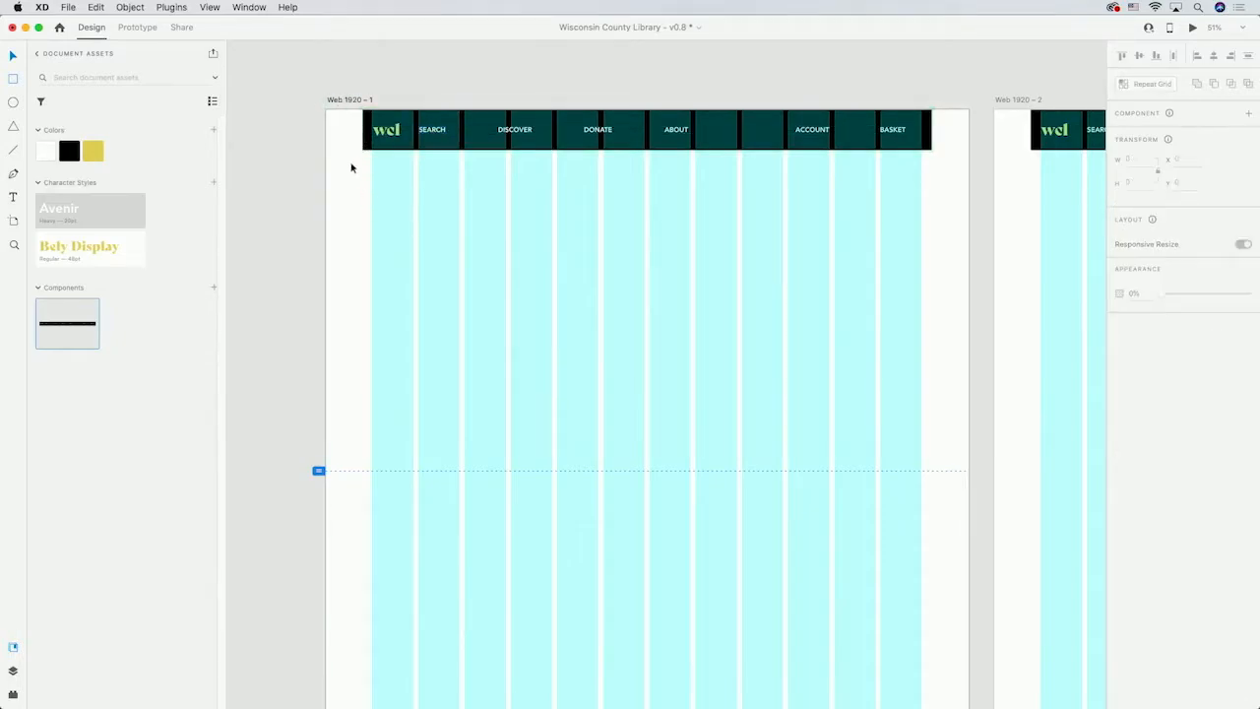
{"action": "key", "text": "r"}
{"action": "left_click", "coordinate": [13, 78]}
{"action": "mouse_move", "coordinate": [364, 151]}
{"action": "left_mouse_down"}
{"action": "mouse_move", "coordinate": [512, 232]}
{"action": "mouse_move", "coordinate": [694, 301]}
{"action": "mouse_move", "coordinate": [691, 316]}
{"action": "left_mouse_up"}
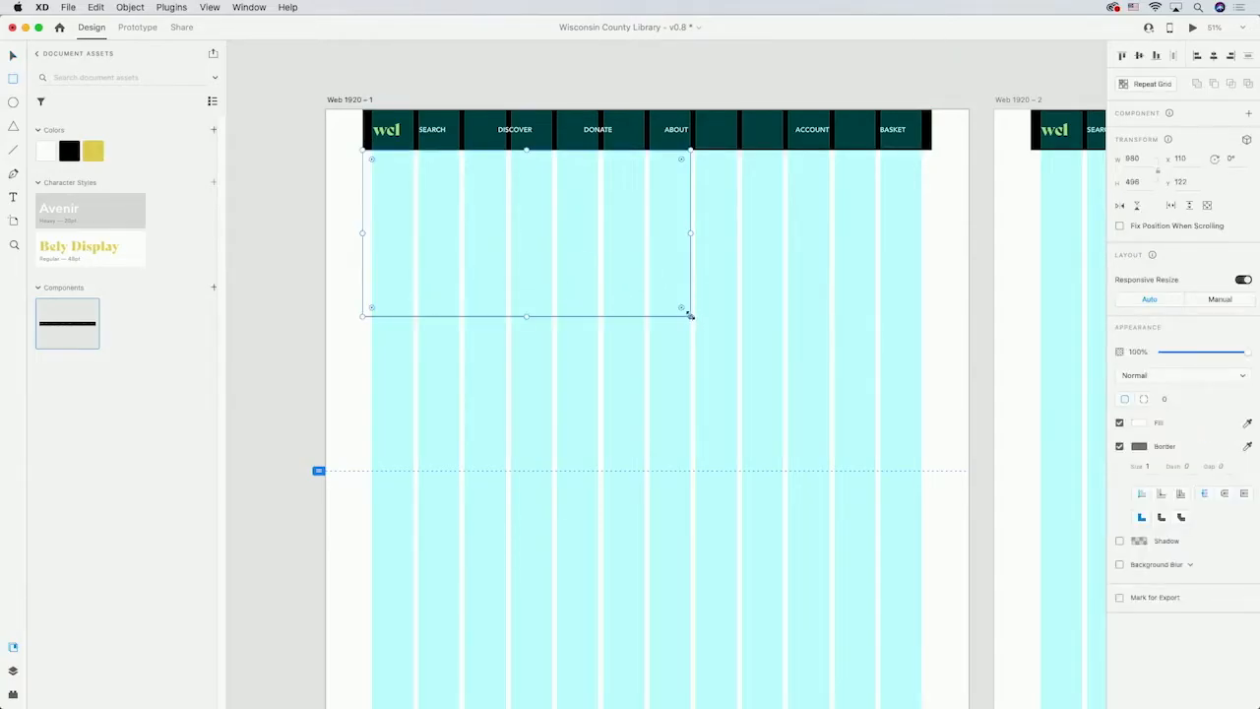
Open the Hero folder in Finder and drop its unsplash photo into the rectangle as an image fill.
{"action": "mouse_move", "coordinate": [522, 694]}
{"action": "left_click", "coordinate": [472, 694]}
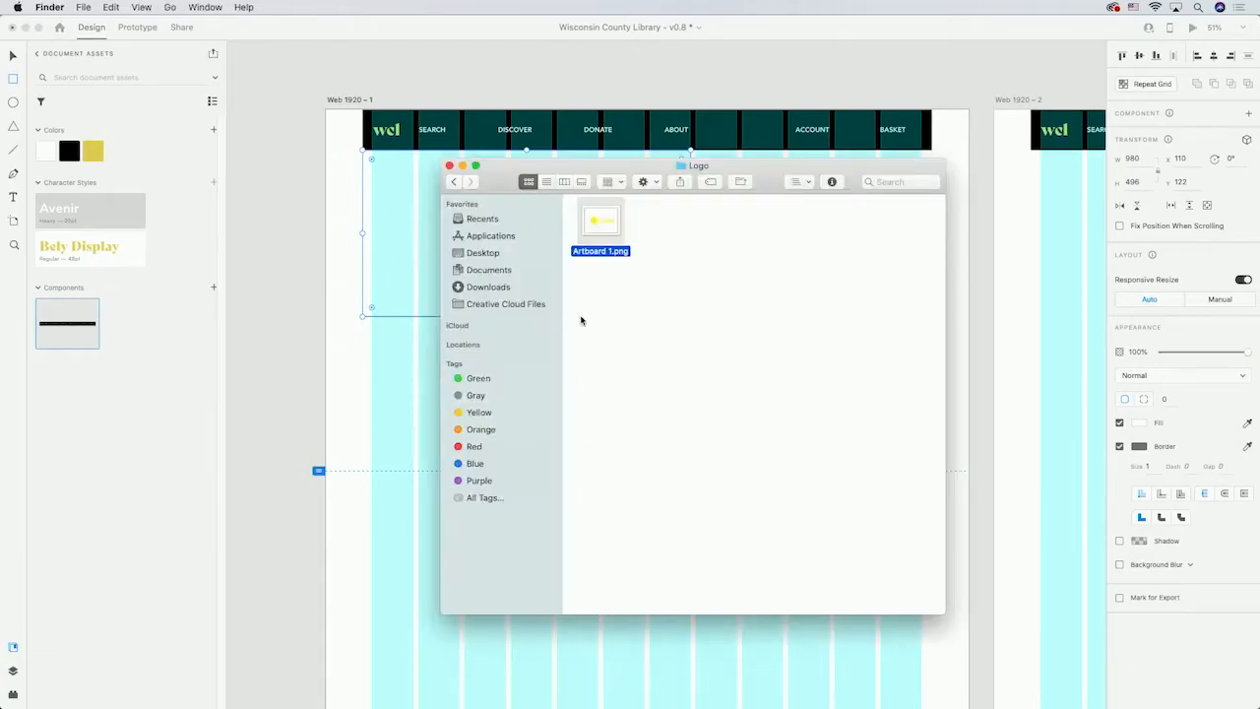
{"action": "left_click", "coordinate": [451, 183]}
{"action": "double_click", "coordinate": [616, 232]}
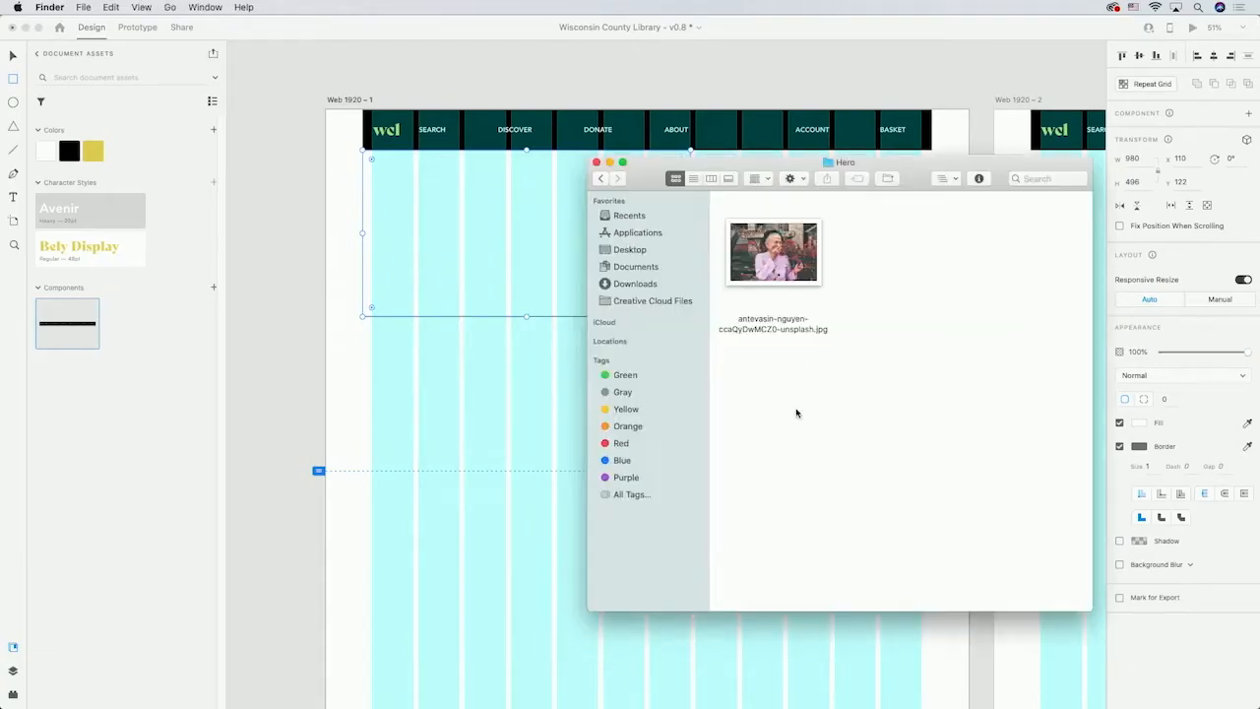
{"action": "left_click", "coordinate": [776, 258]}
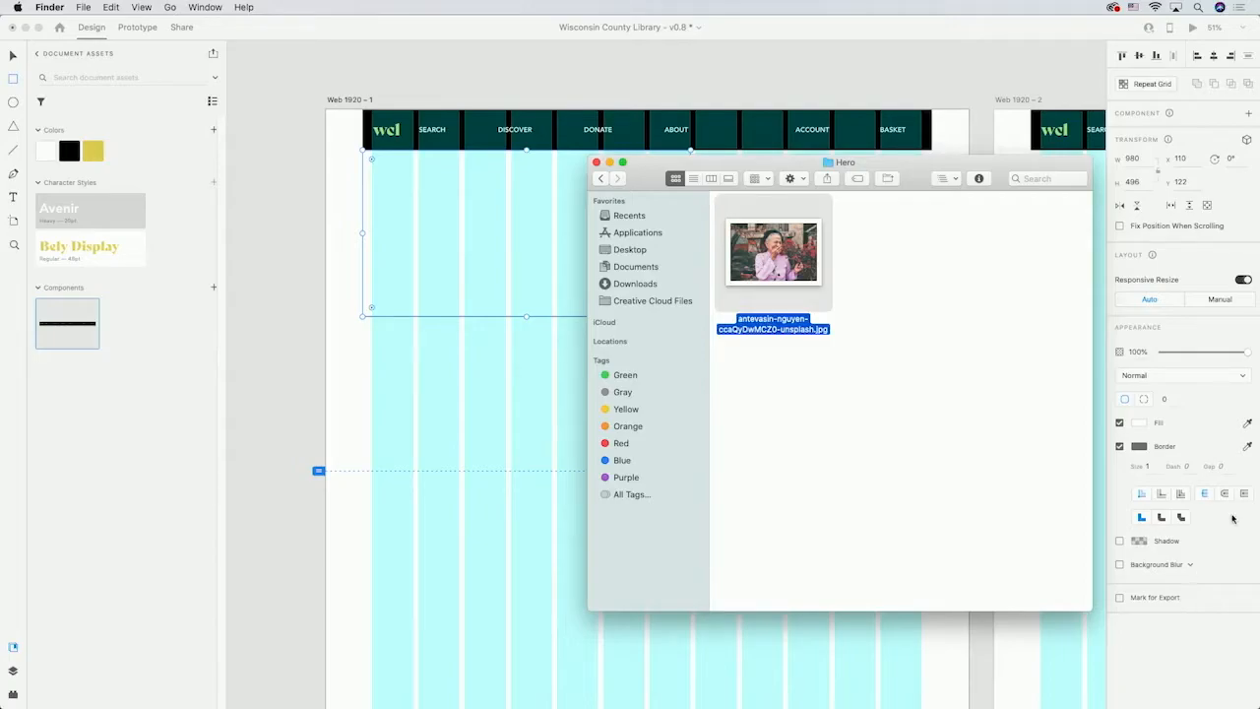
{"action": "left_click_drag", "start_coordinate": [765, 270], "coordinate": [529, 246]}
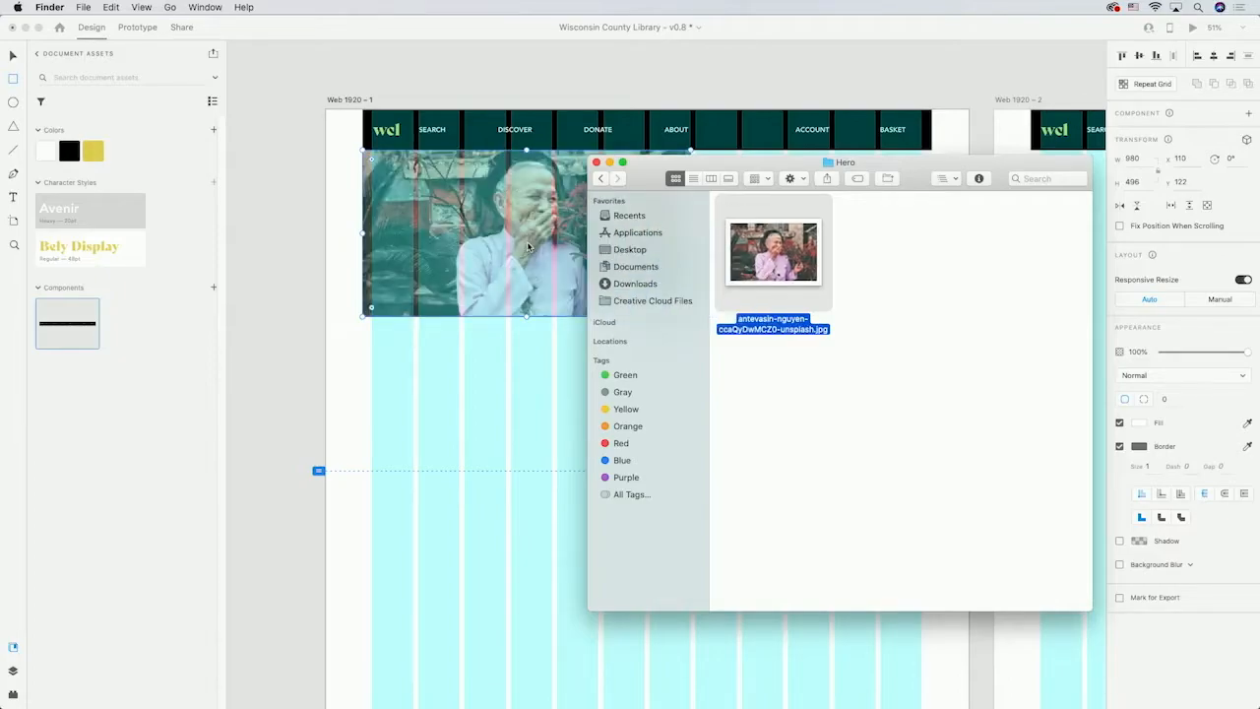
{"action": "left_click", "coordinate": [529, 246]}
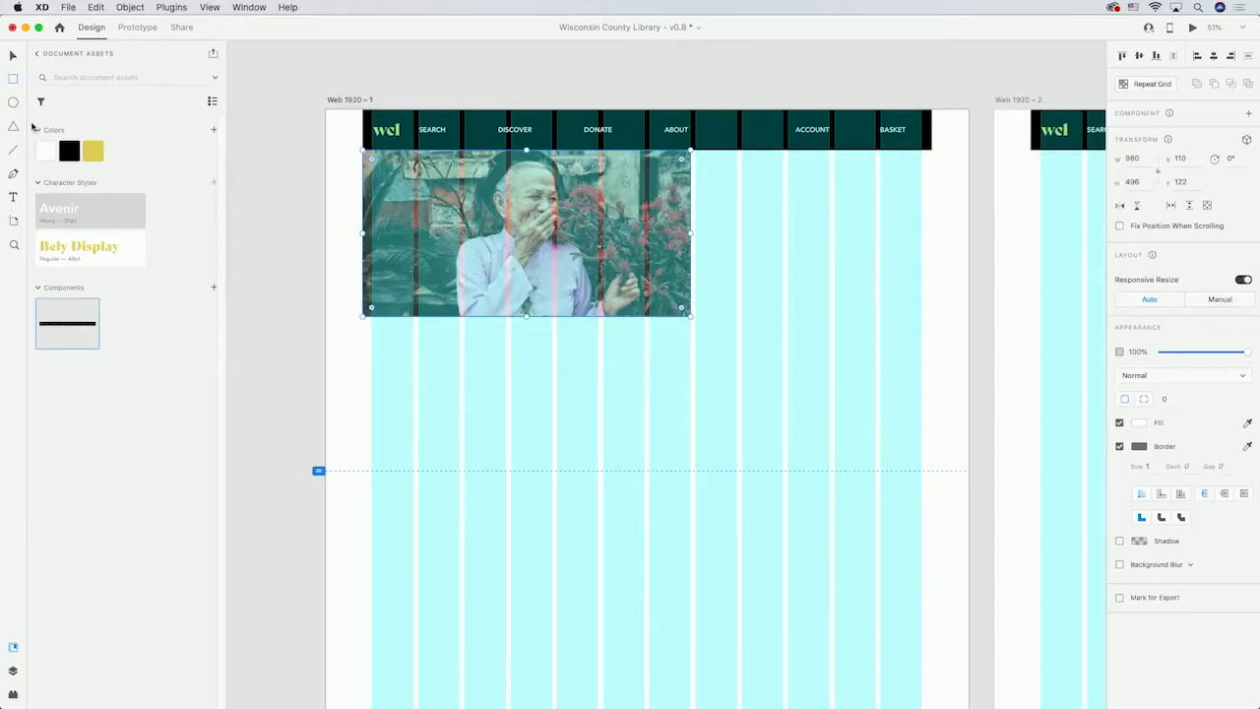
{"action": "left_click", "coordinate": [693, 318]}
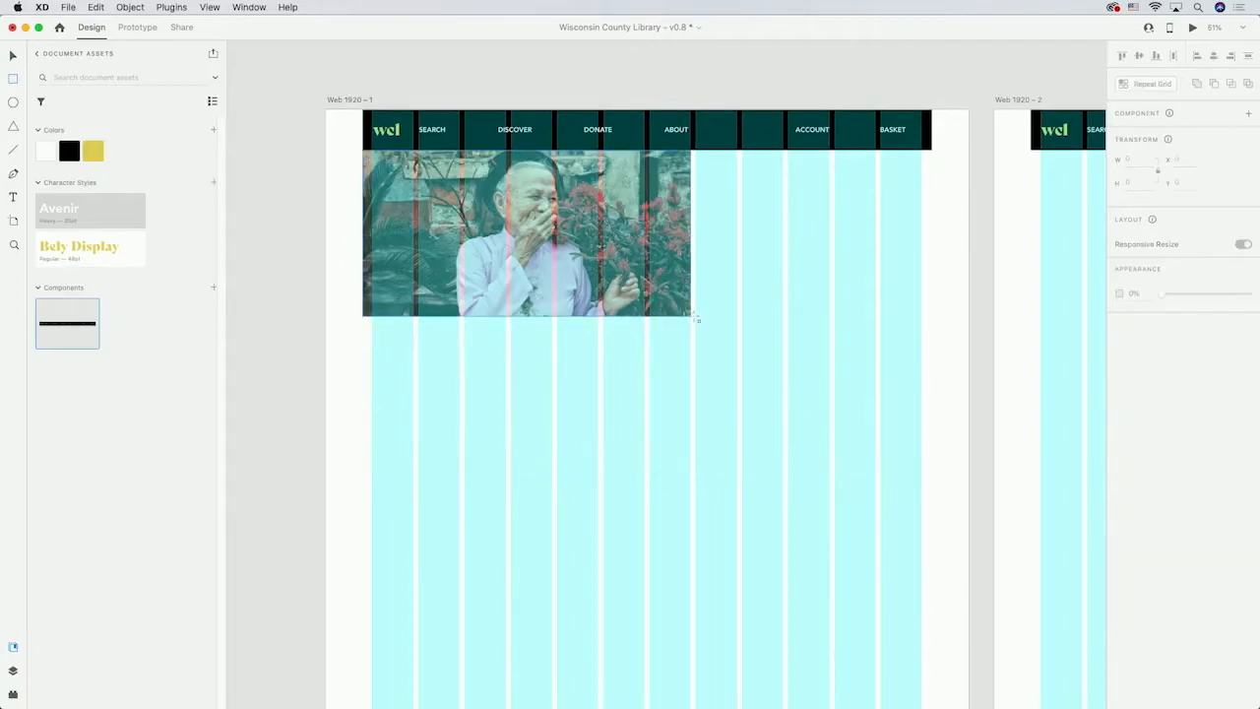
Draw a borderless rectangle about 720 by 496 beside the hero photo, fill it #382862, and add that colour to document assets.
{"action": "left_click_drag", "start_coordinate": [693, 318], "coordinate": [931, 152]}
{"action": "left_click", "coordinate": [1120, 446]}
{"action": "left_click", "coordinate": [702, 290]}
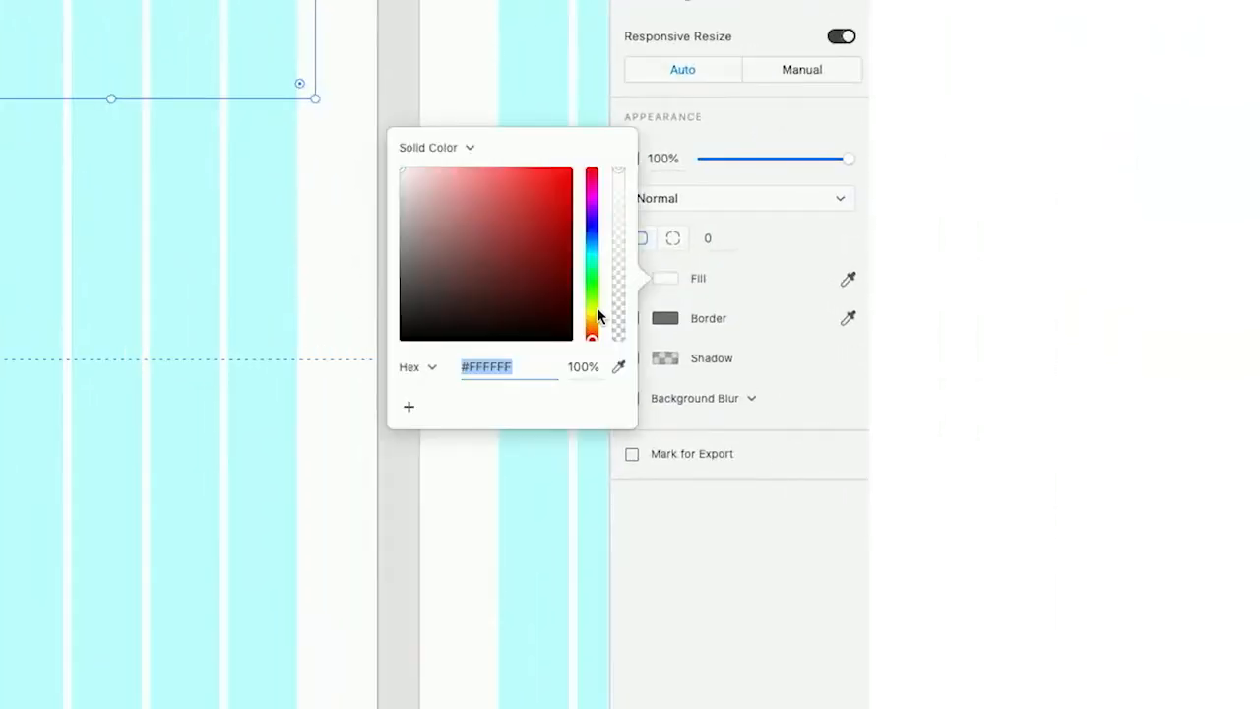
{"action": "type", "text": "382862"}
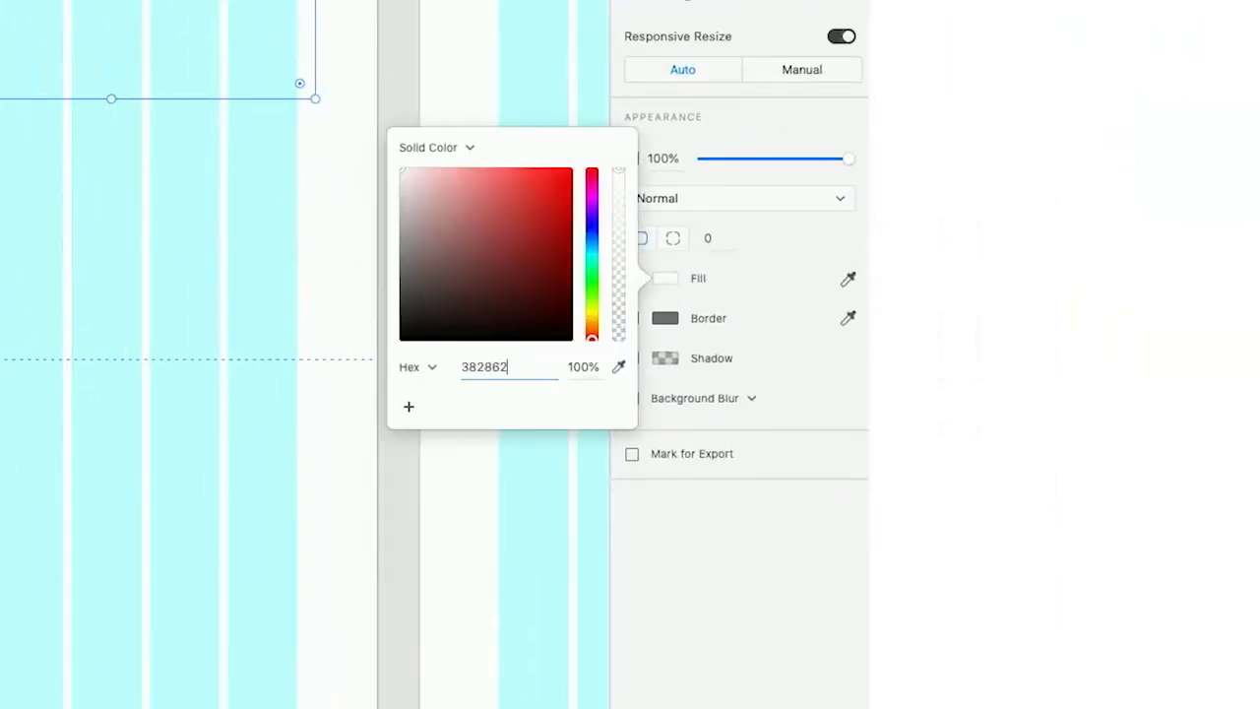
{"action": "key", "text": "Return"}
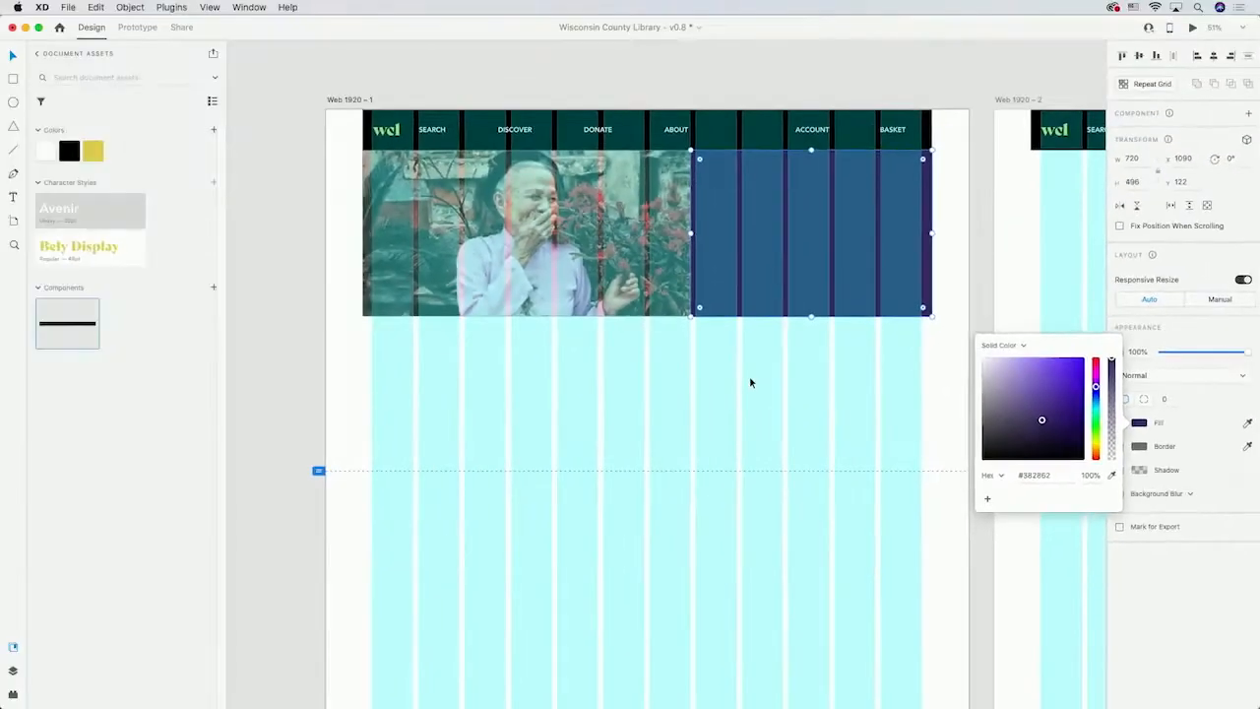
{"action": "left_click", "coordinate": [10, 204]}
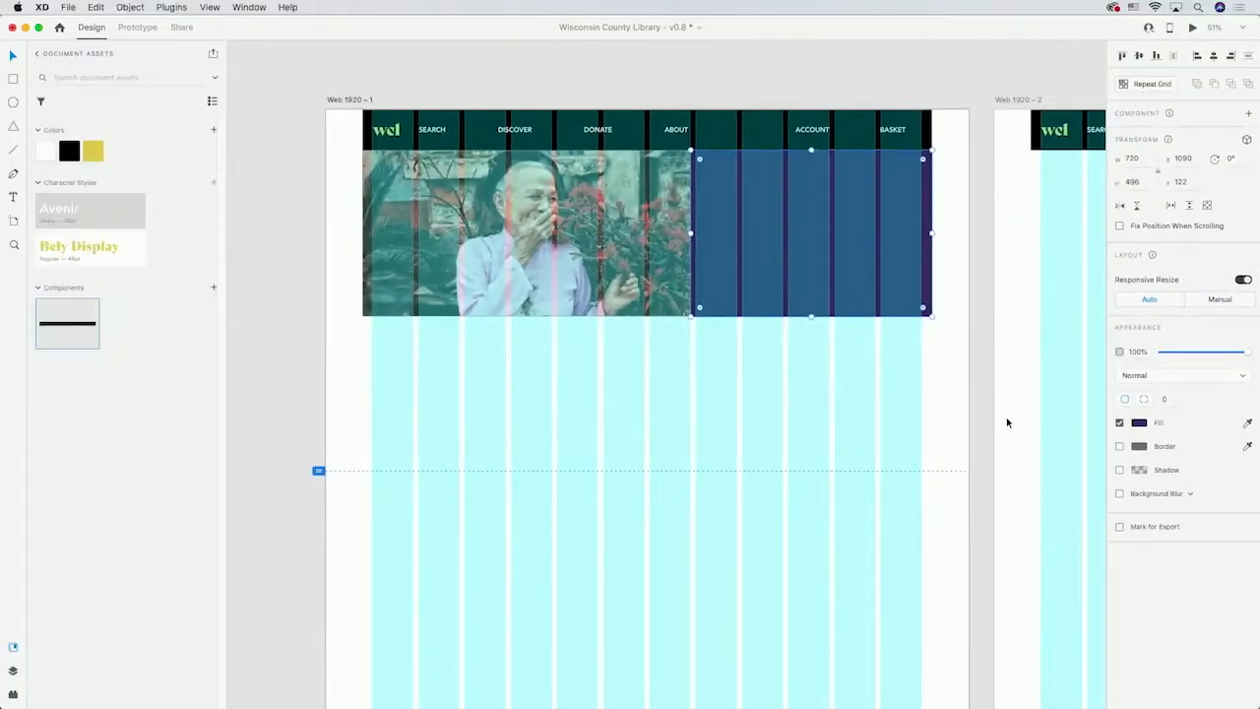
{"action": "left_click", "coordinate": [212, 131]}
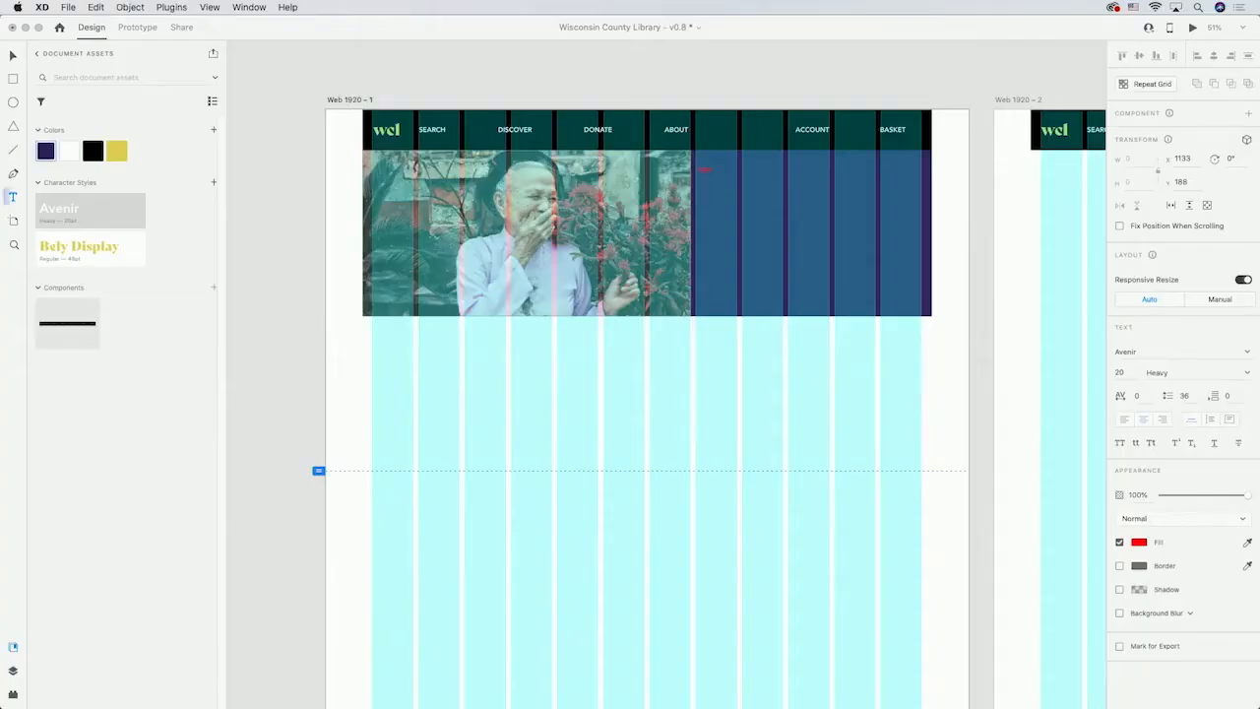
Add white text lines FEATURED AUTHOR, Breaking the mold and Lorem ipsum inside the purple panel.
{"action": "type", "text": "tured AUTHOR"}
{"action": "key", "text": "Escape"}
{"action": "key", "text": "v"}
{"action": "left_click_drag", "start_coordinate": [725, 169], "coordinate": [758, 163]}
{"action": "key", "text": "t"}
{"action": "left_click", "coordinate": [707, 186]}
{"action": "key", "text": "Return"}
{"action": "key", "text": "Escape"}
{"action": "left_click", "coordinate": [738, 166], "text": "shift"}
{"action": "left_click", "coordinate": [733, 187], "text": "shift"}
{"action": "left_click", "coordinate": [1136, 543]}
{"action": "left_click_drag", "start_coordinate": [1053, 515], "coordinate": [804, 372]}
{"action": "left_click", "coordinate": [804, 373]}
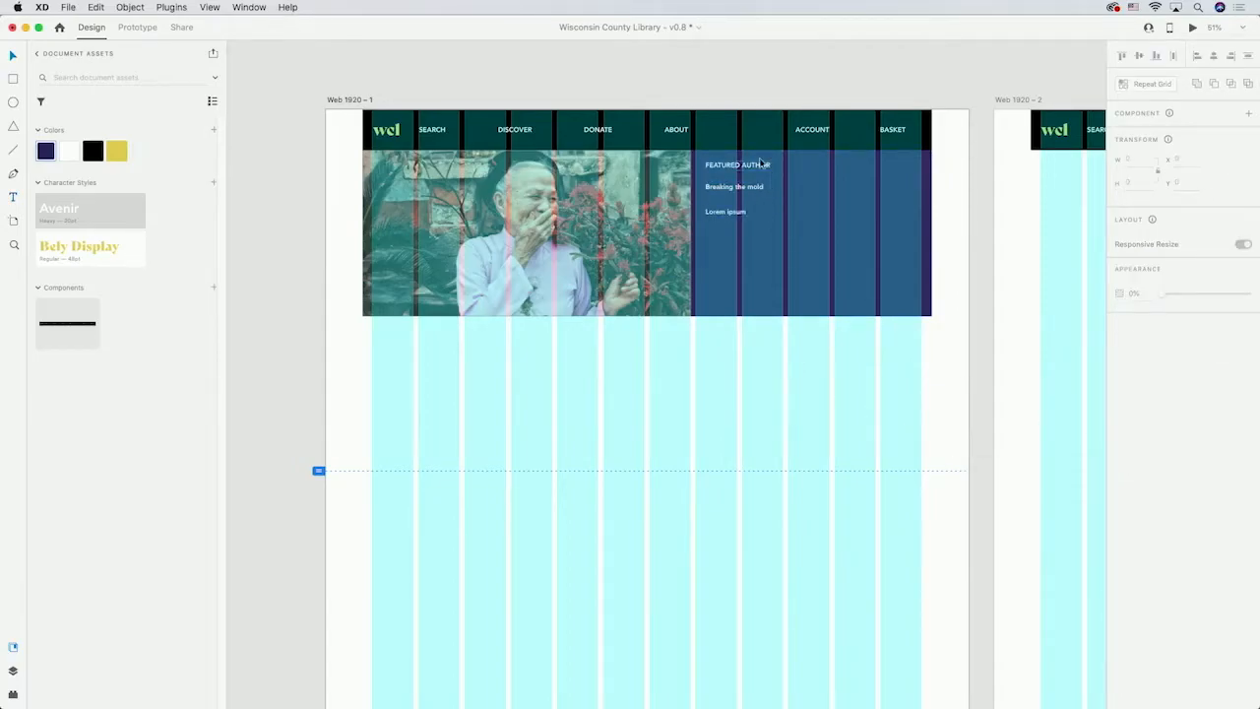
Group the three hero text lines and rename the group Featured Author.
{"action": "left_click", "coordinate": [738, 169]}
{"action": "left_click", "coordinate": [736, 192], "text": "shift"}
{"action": "left_click", "coordinate": [737, 212], "text": "shift"}
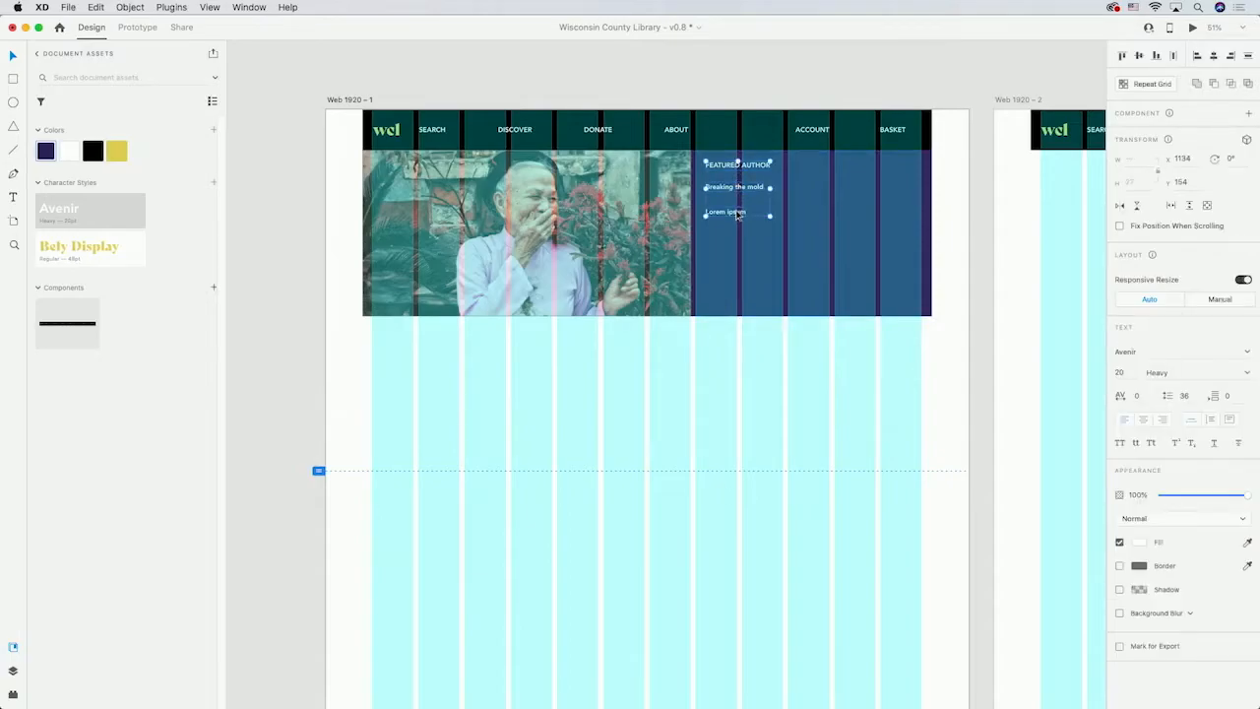
{"action": "key", "text": "super+g"}
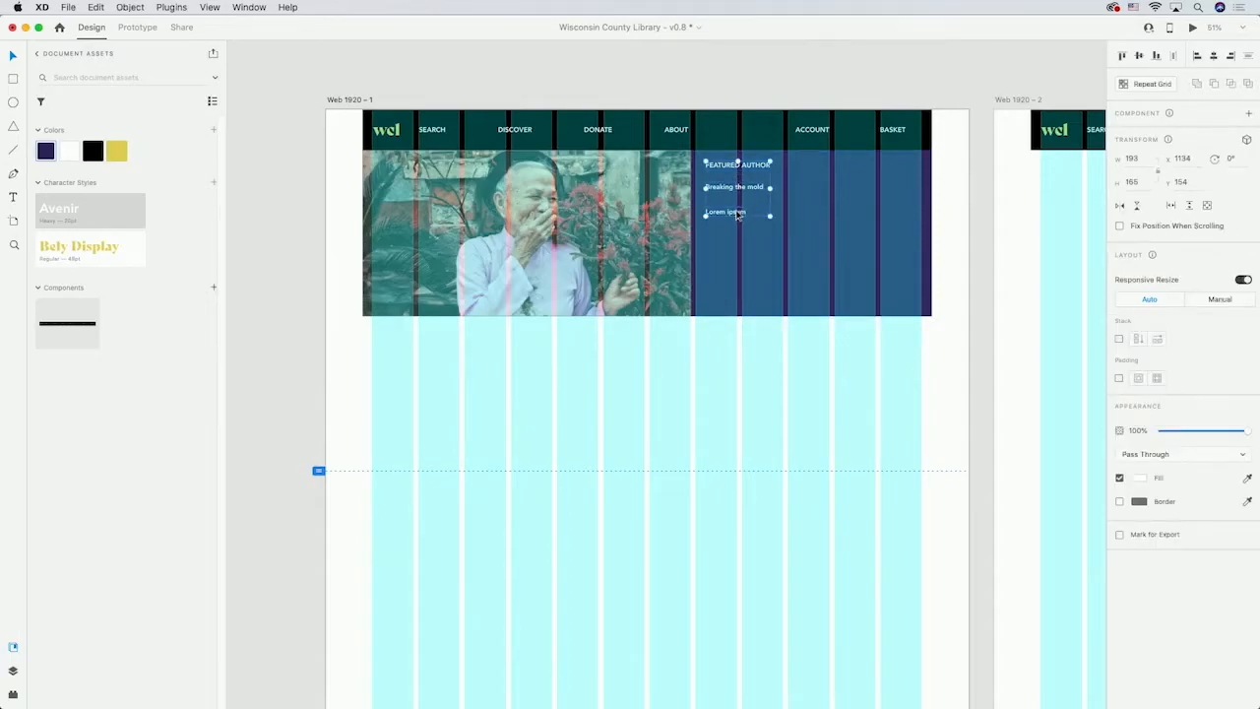
{"action": "left_click", "coordinate": [15, 672]}
{"action": "key", "text": "super+r"}
{"action": "type", "text": "Feature"}
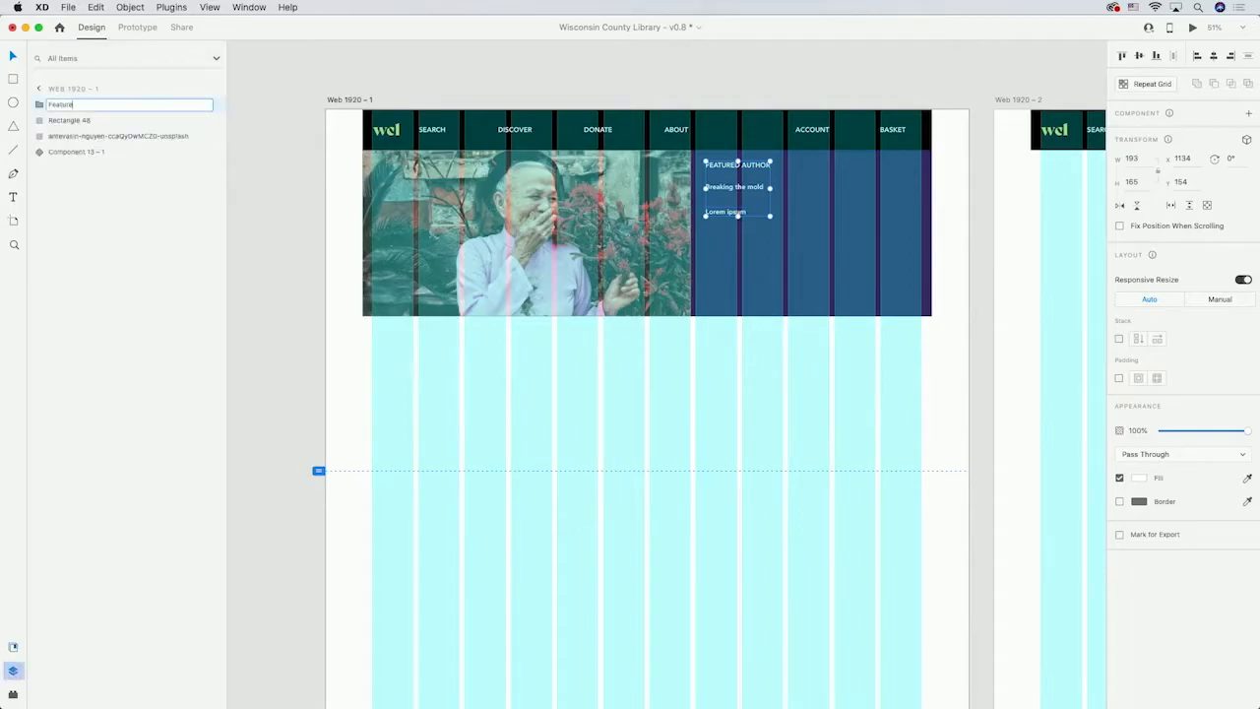
{"action": "type", "text": "d Author"}
{"action": "key", "text": "Return"}
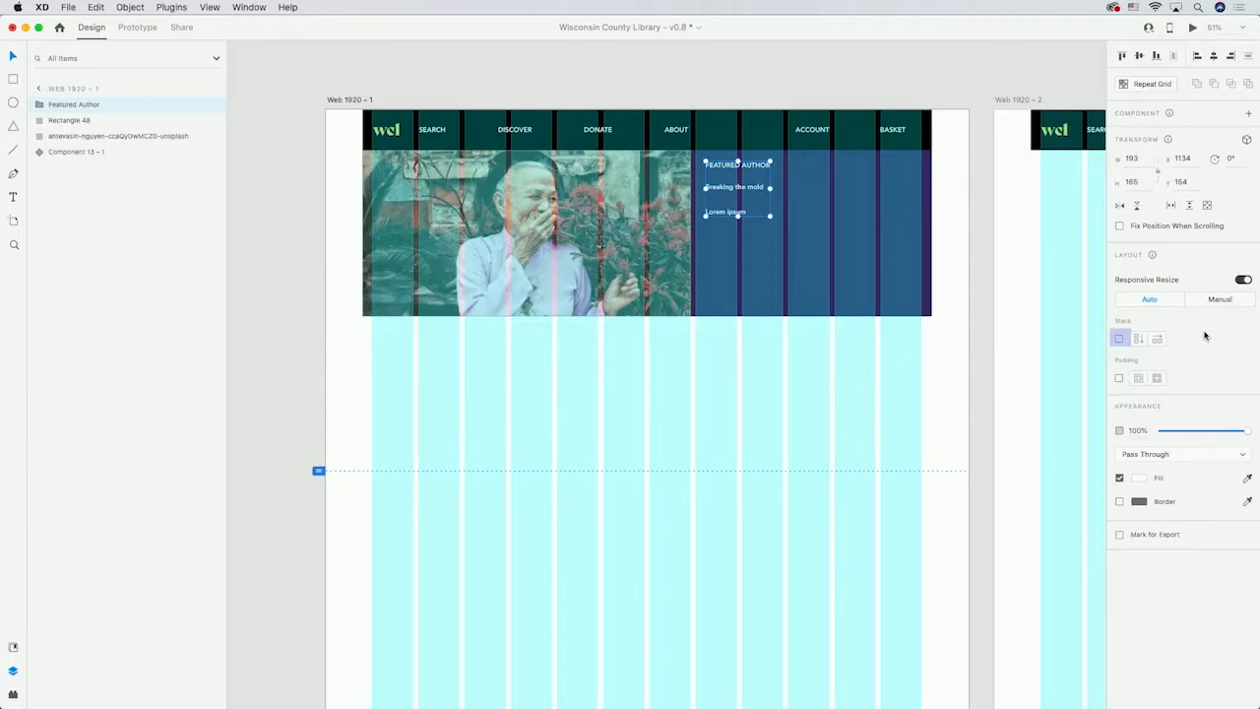
Enable vertical stacking on the Featured Author group and adjust the spacing between its items.
{"action": "left_click", "coordinate": [1119, 339]}
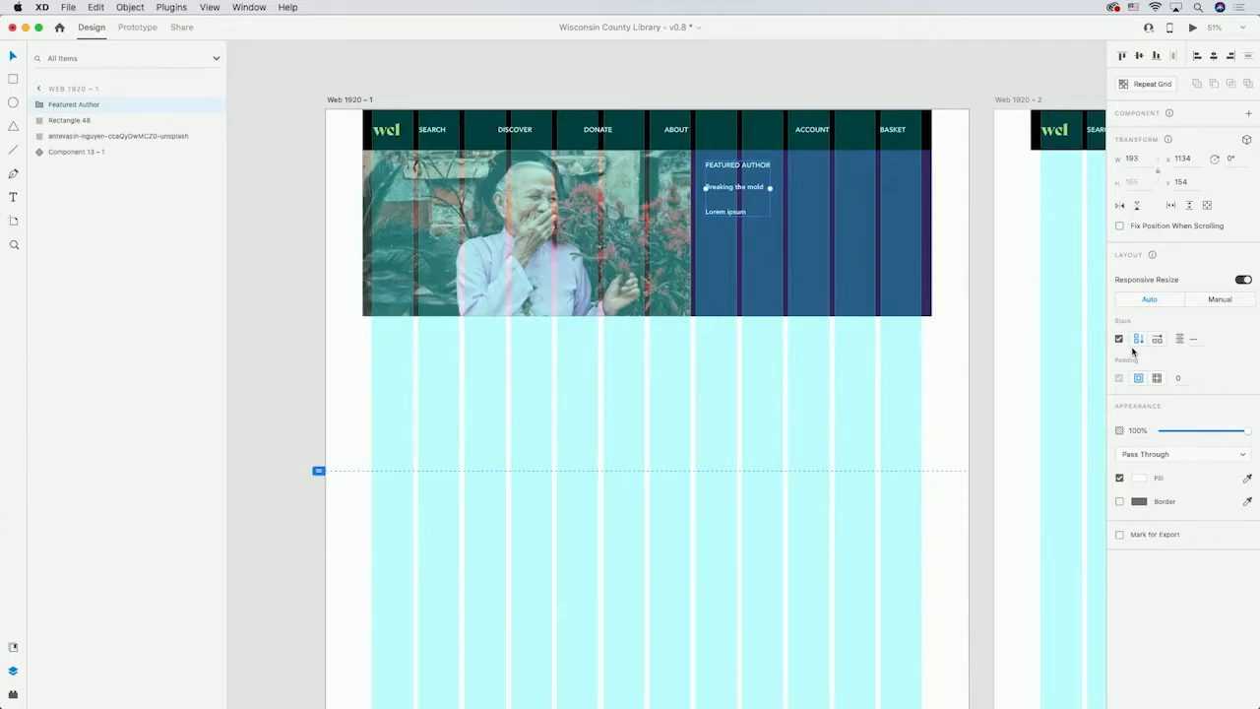
{"action": "type", "text": "24"}
{"action": "key", "text": "Return"}
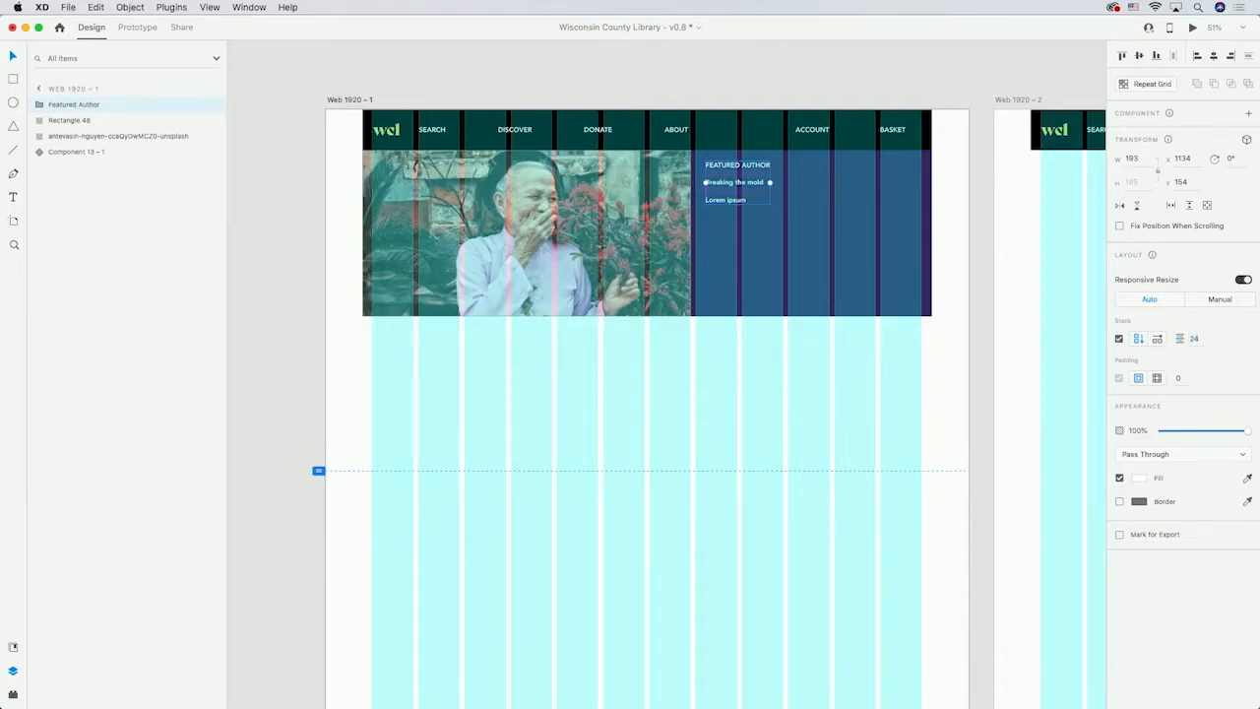
{"action": "type", "text": "34"}
{"action": "key", "text": "Return"}
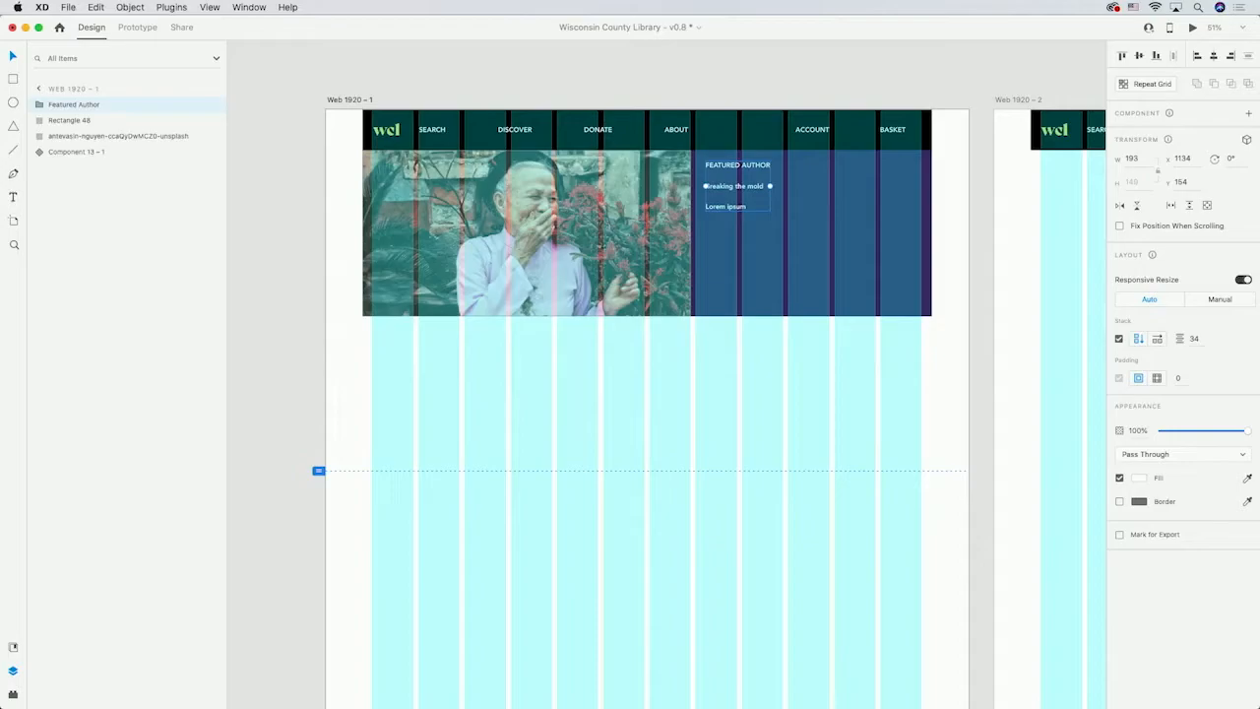
{"action": "left_click", "coordinate": [1194, 340]}
{"action": "type", "text": "2"}
{"action": "key", "text": "Return"}
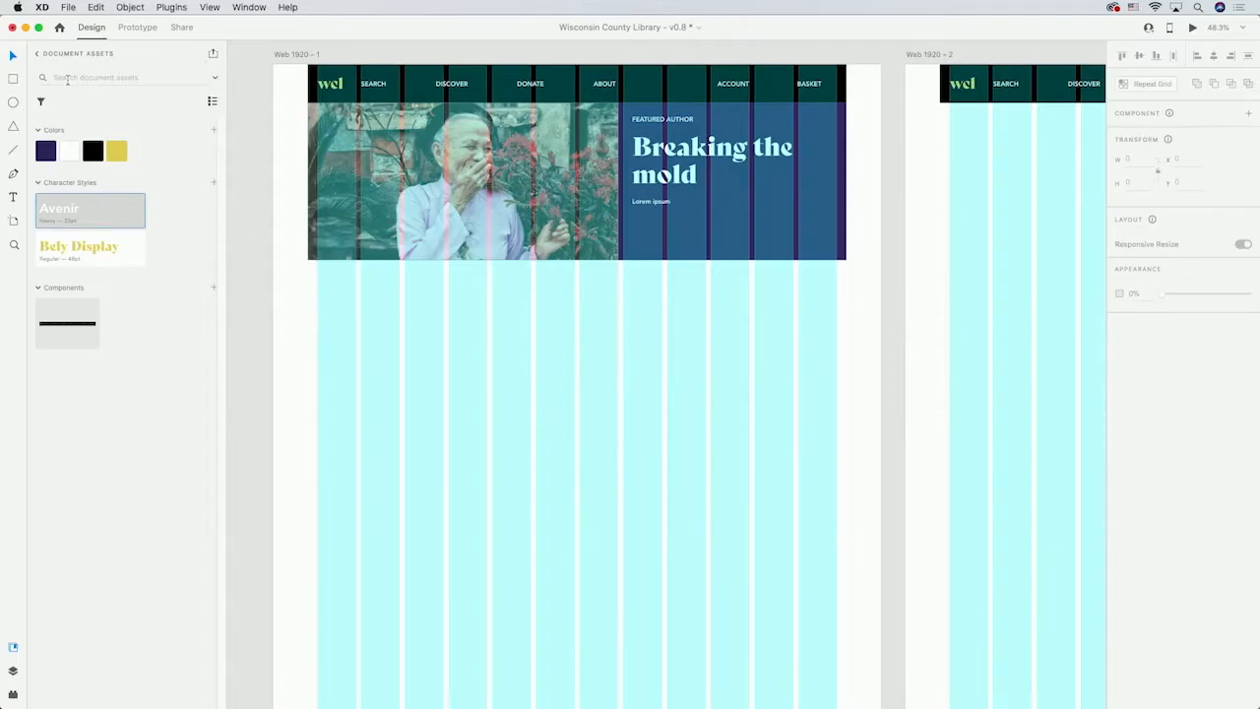
Draw a borderless yellow rectangle about 1700 by 488 below the hero and lock it.
{"action": "left_click", "coordinate": [12, 79]}
{"action": "left_click_drag", "start_coordinate": [308, 261], "coordinate": [846, 413]}
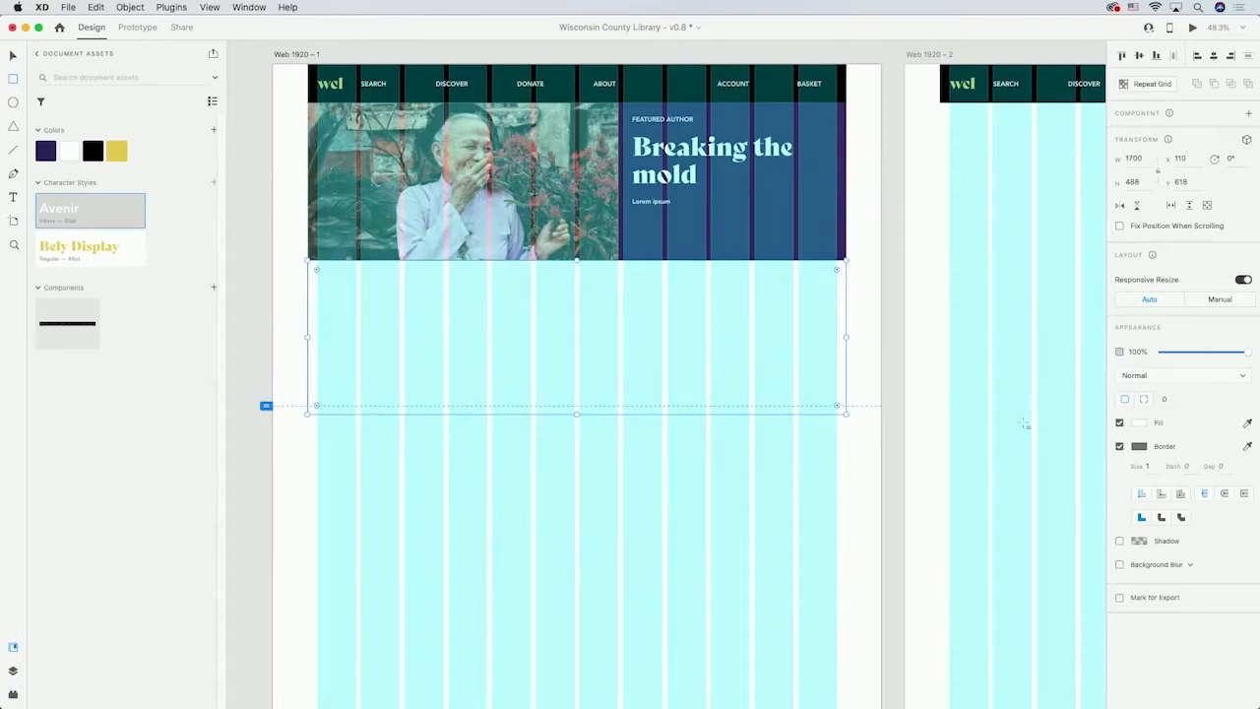
{"action": "left_click", "coordinate": [116, 150]}
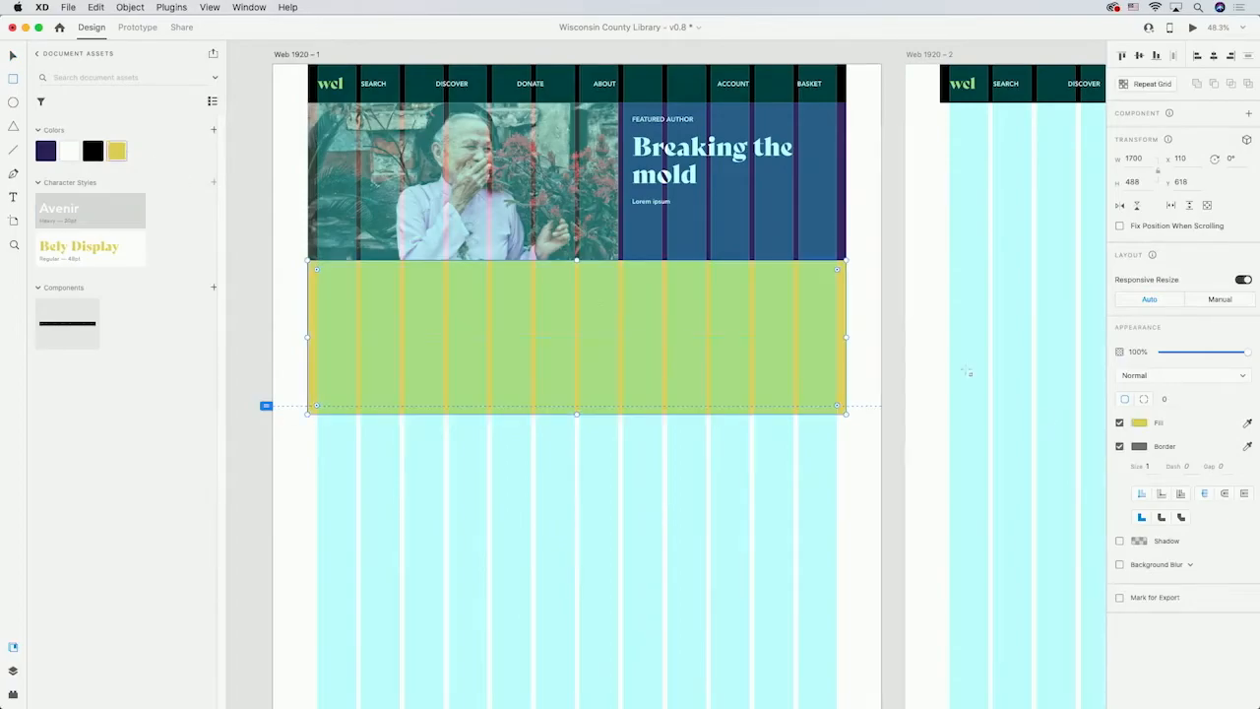
{"action": "left_click", "coordinate": [1120, 446]}
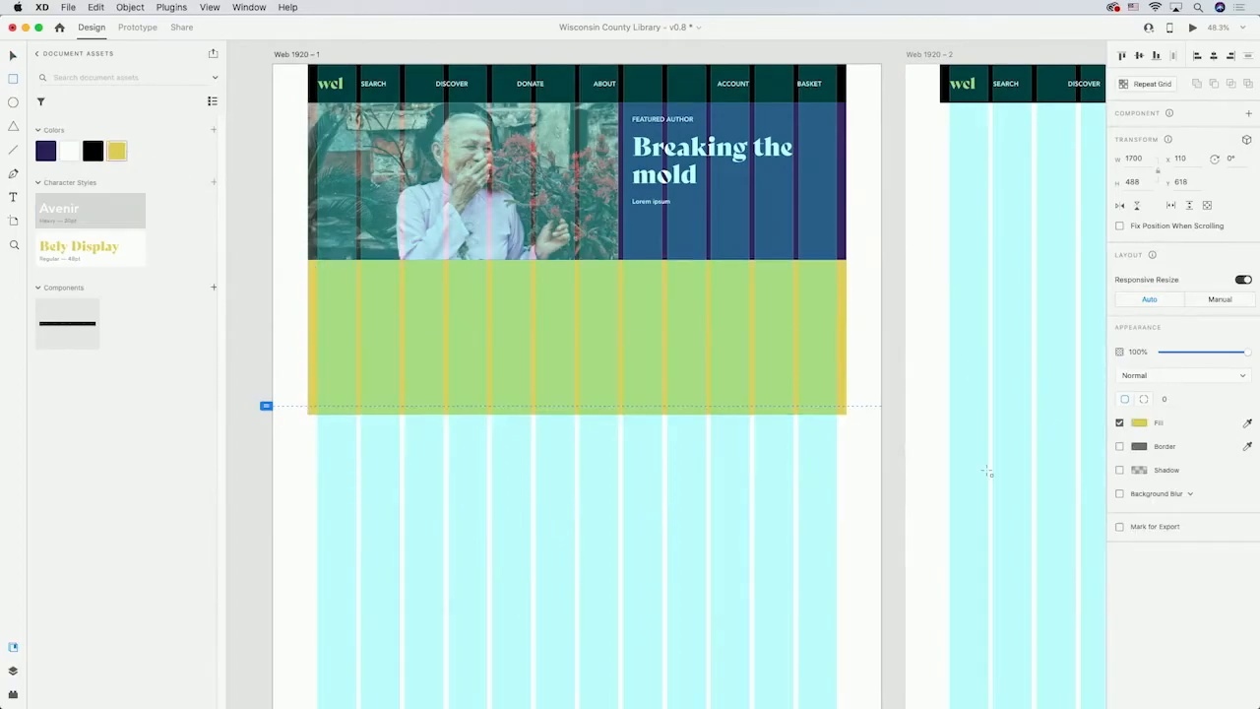
{"action": "right_click", "coordinate": [485, 369]}
{"action": "left_click", "coordinate": [542, 457]}
{"action": "left_click", "coordinate": [603, 448]}
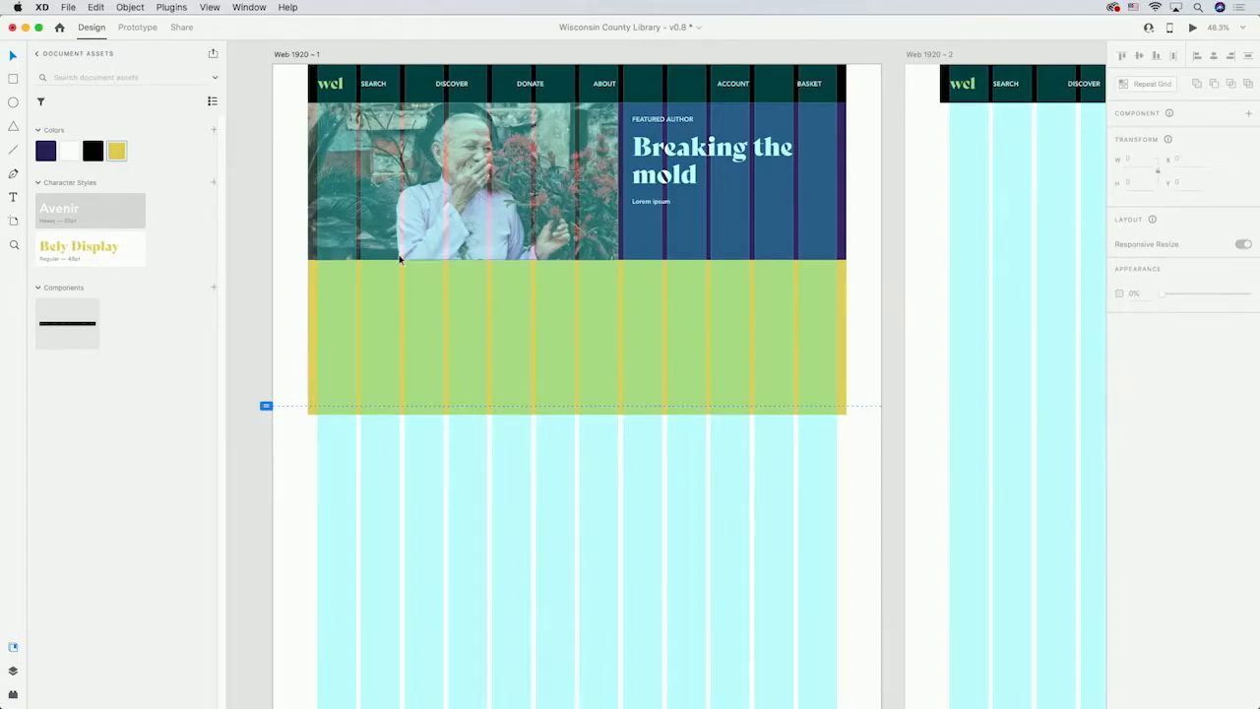
Draw a rectangle about 260 by 340 inside the yellow band as a book cover placeholder.
{"action": "left_click", "coordinate": [14, 79]}
{"action": "left_click_drag", "start_coordinate": [320, 295], "coordinate": [403, 405]}
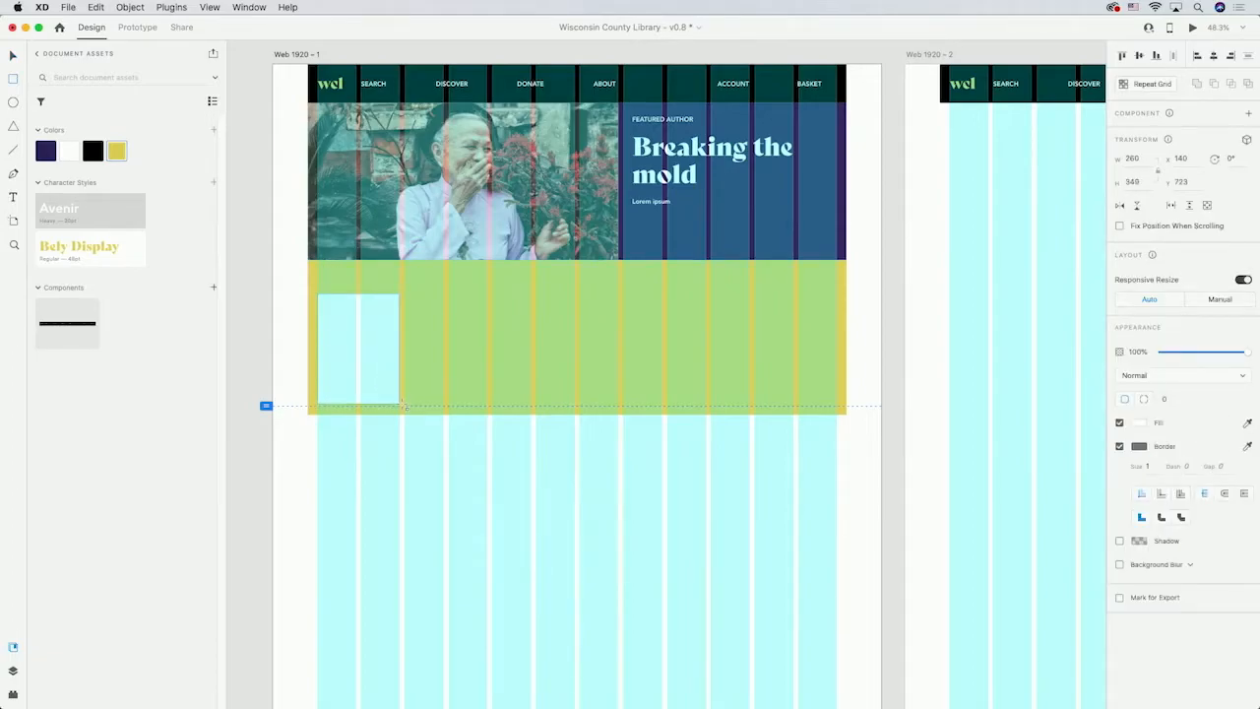
{"action": "key", "text": "Escape"}
Add a white Book title text to the right of the cover placeholder.
{"action": "key", "text": "t"}
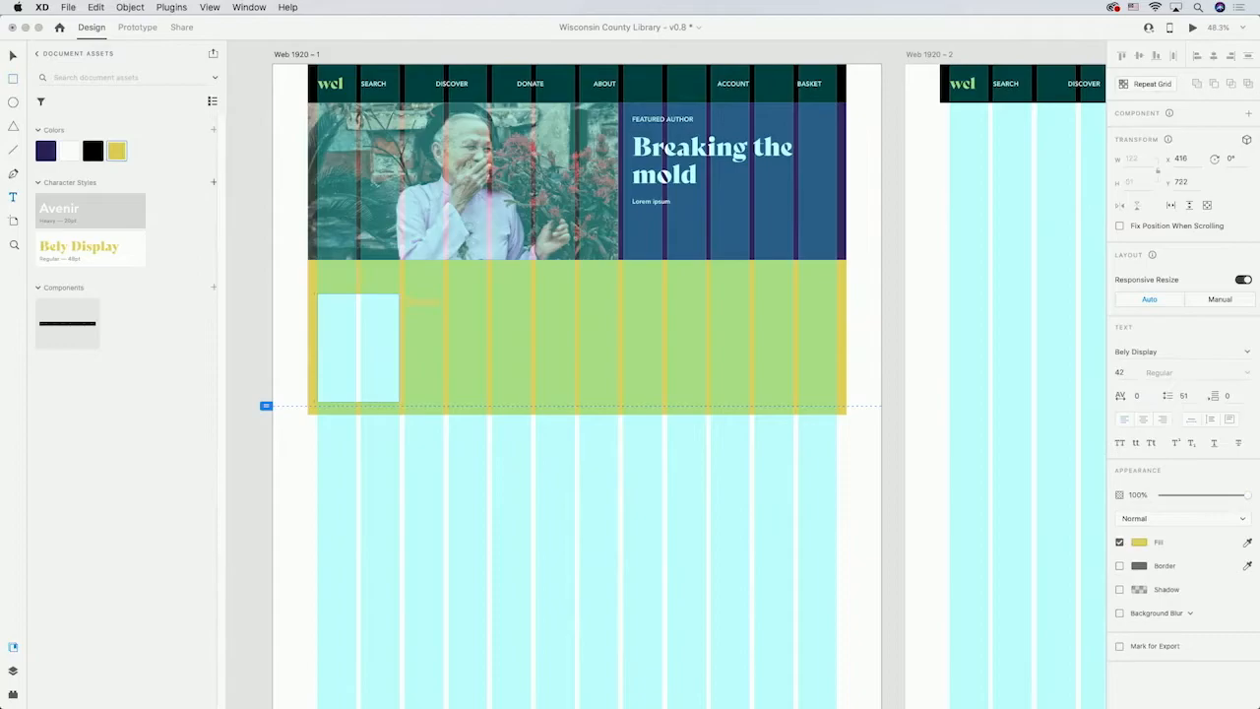
{"action": "left_click", "coordinate": [1139, 544]}
{"action": "left_click", "coordinate": [1139, 544]}
{"action": "left_click", "coordinate": [69, 151]}
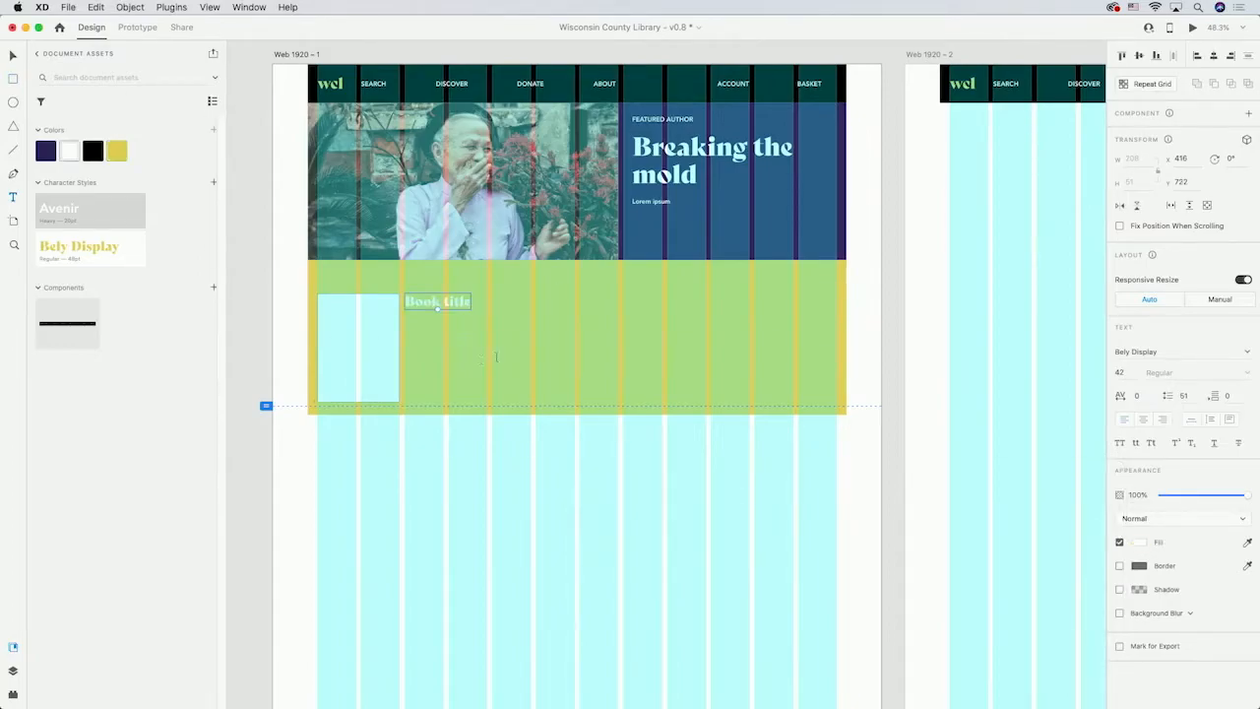
Add a black Author text below the book title.
{"action": "left_click", "coordinate": [479, 335]}
{"action": "left_click", "coordinate": [429, 323]}
{"action": "left_click", "coordinate": [93, 151]}
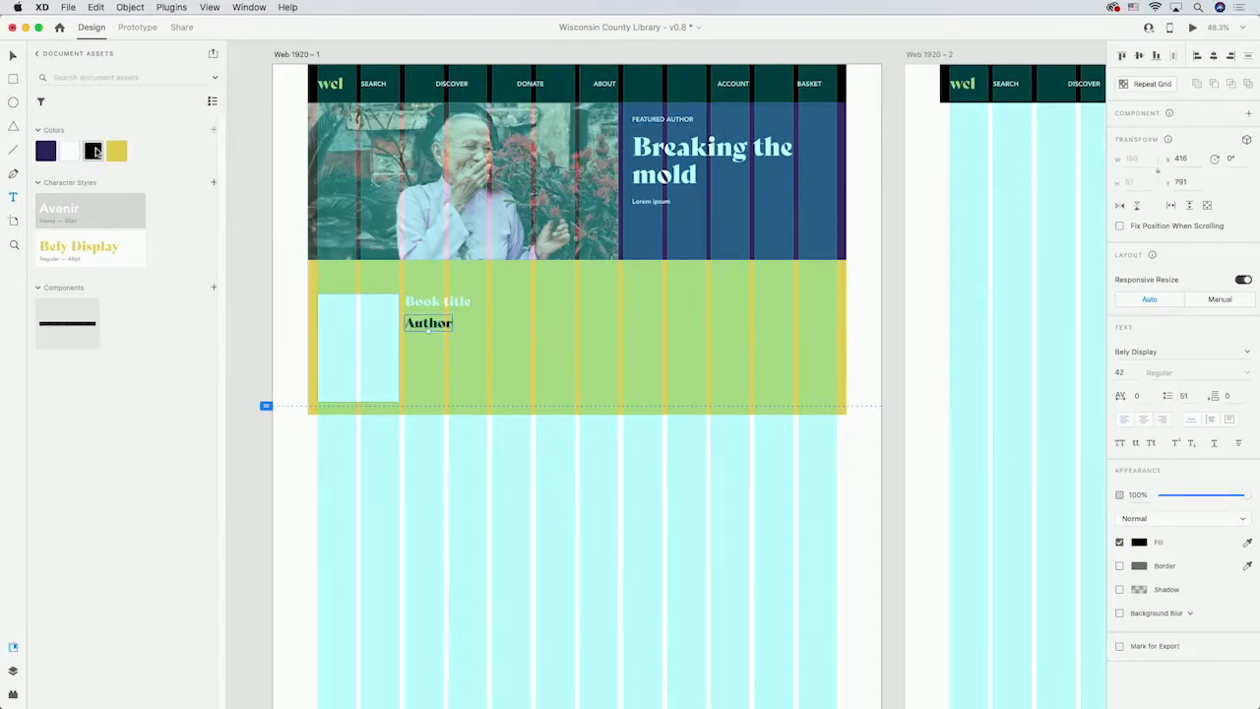
Draw a text area below the author and paste placeholder paragraph text into it.
{"action": "left_click_drag", "start_coordinate": [404, 345], "coordinate": [522, 393]}
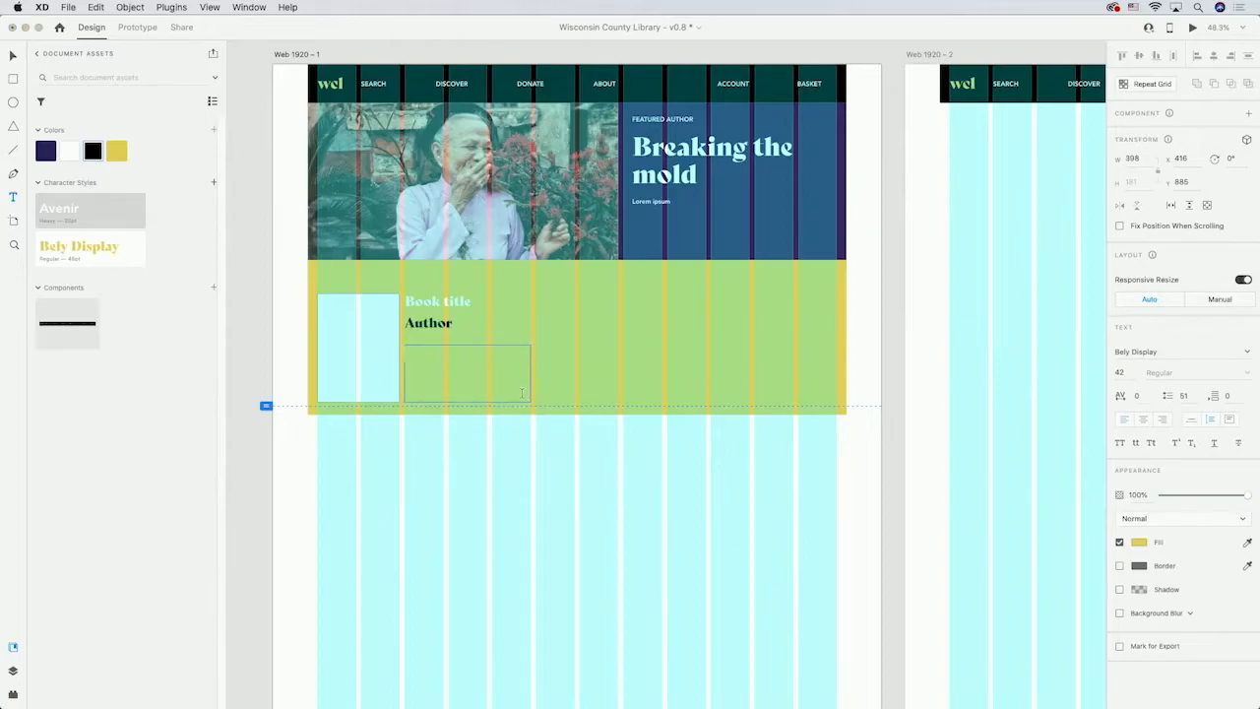
{"action": "key", "text": "super+v"}
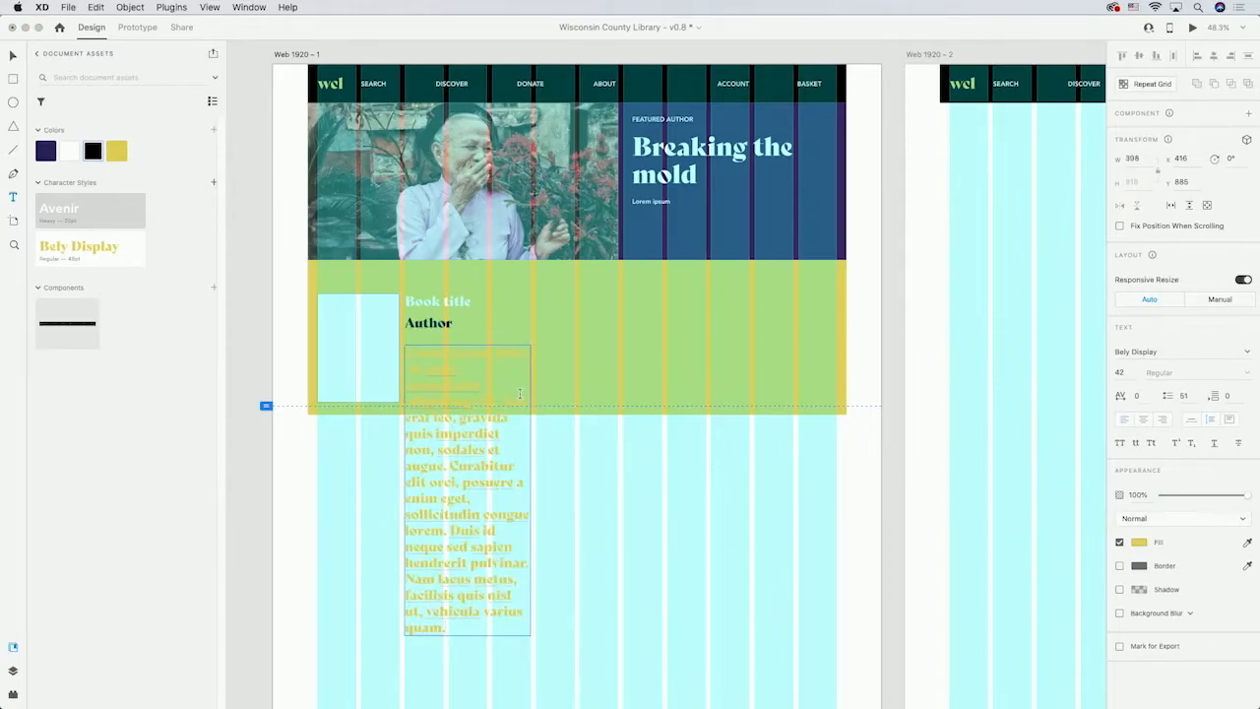
{"action": "key", "text": "Escape"}
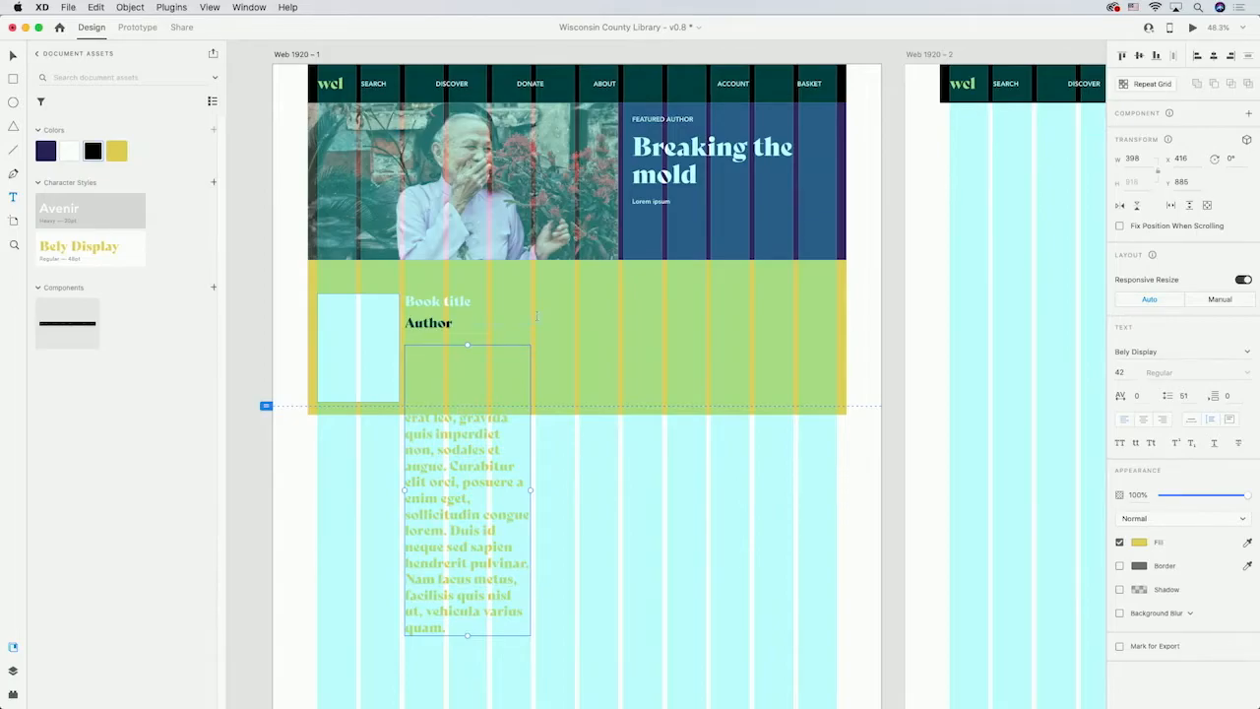
Select the book title, author and paragraph texts and colour them black.
{"action": "left_click", "coordinate": [408, 304]}
{"action": "left_click", "coordinate": [413, 324], "text": "shift"}
{"action": "left_click", "coordinate": [473, 394], "text": "shift"}
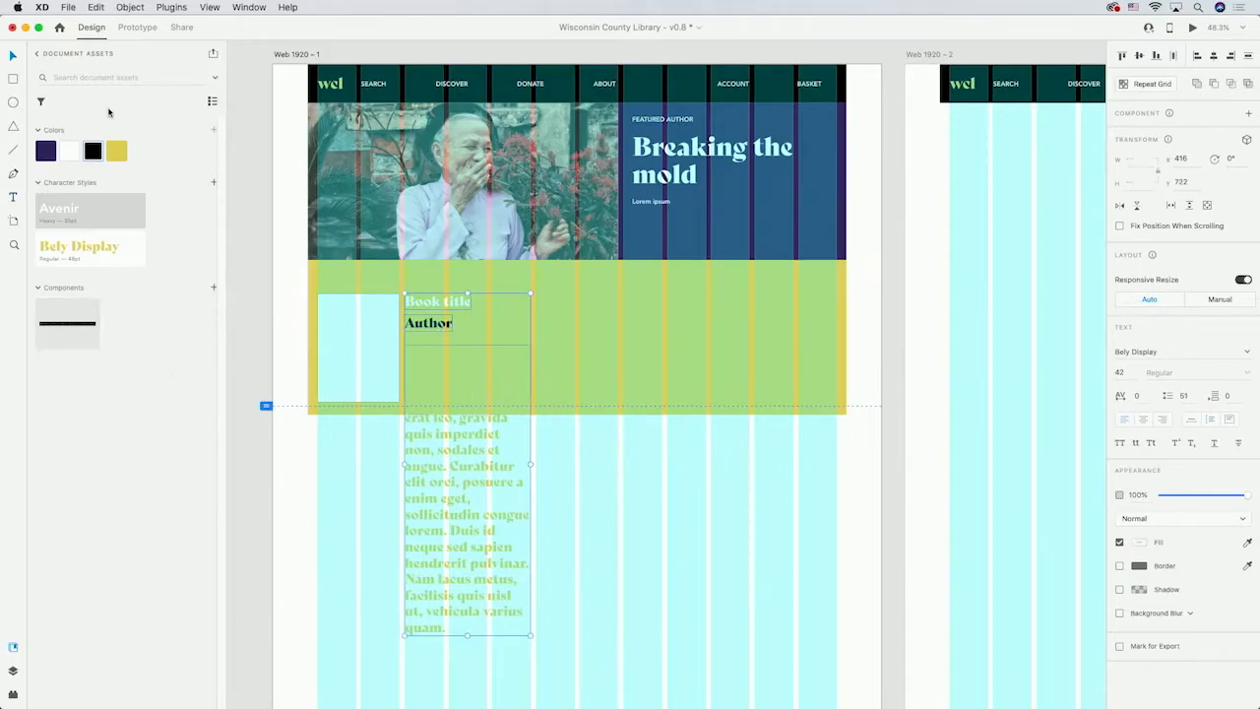
{"action": "left_click", "coordinate": [92, 153]}
Set the book title's font size to 48 and the author's font size to 20.
{"action": "left_click", "coordinate": [474, 300]}
{"action": "left_click", "coordinate": [464, 301]}
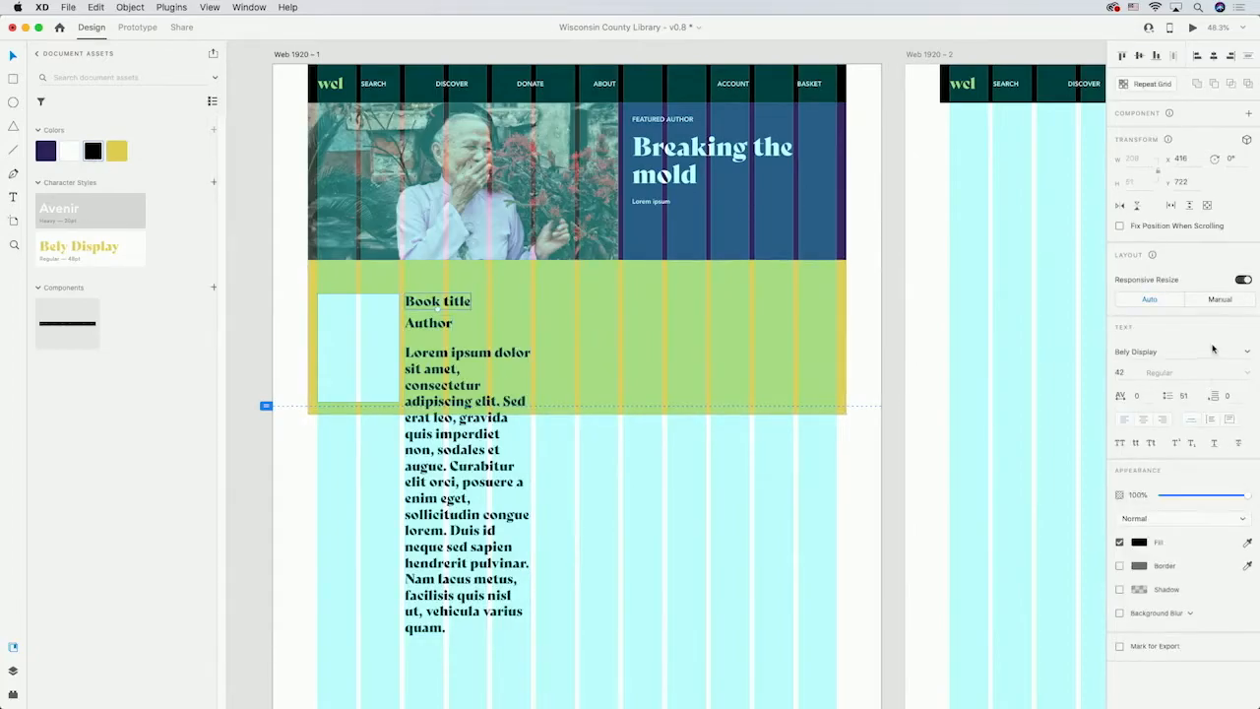
{"action": "left_click", "coordinate": [1128, 374]}
{"action": "type", "text": "48"}
{"action": "left_click", "coordinate": [430, 322]}
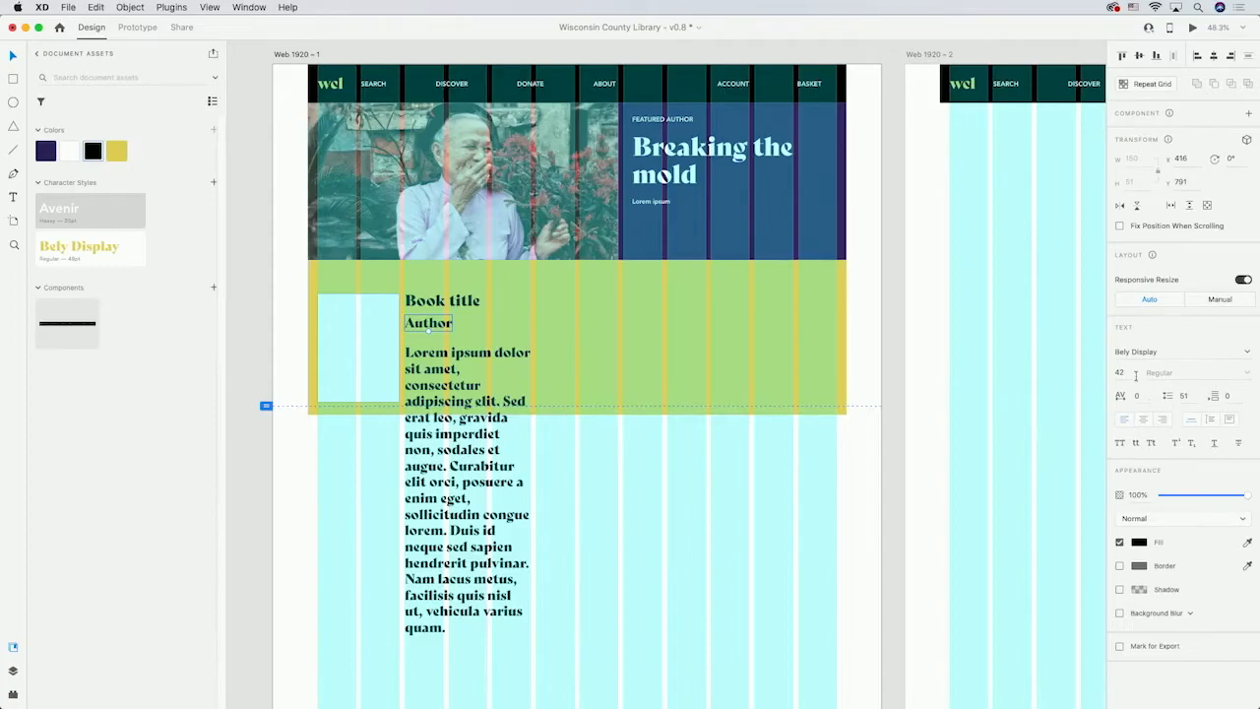
{"action": "left_click", "coordinate": [1128, 372]}
{"action": "type", "text": "20"}
{"action": "key", "text": "Return"}
Set the paragraph text's font size to 16.
{"action": "left_click", "coordinate": [461, 369]}
{"action": "left_click", "coordinate": [1124, 374]}
{"action": "type", "text": "16"}
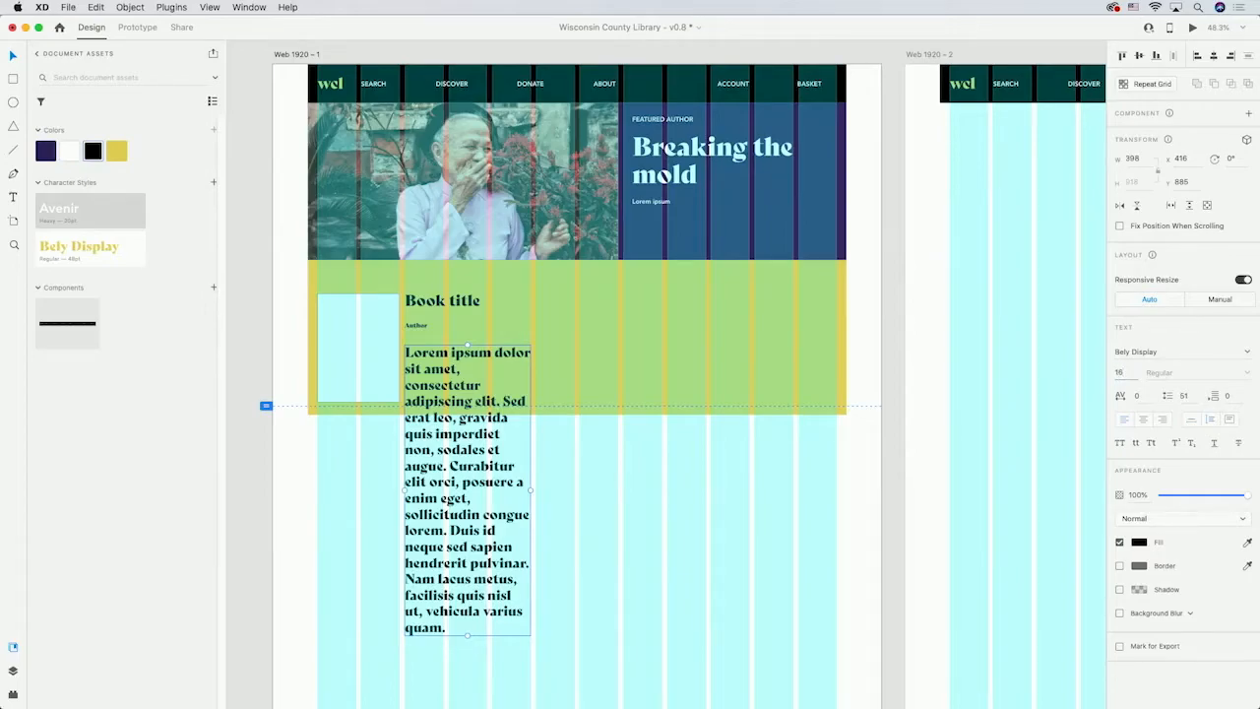
{"action": "key", "text": "Return"}
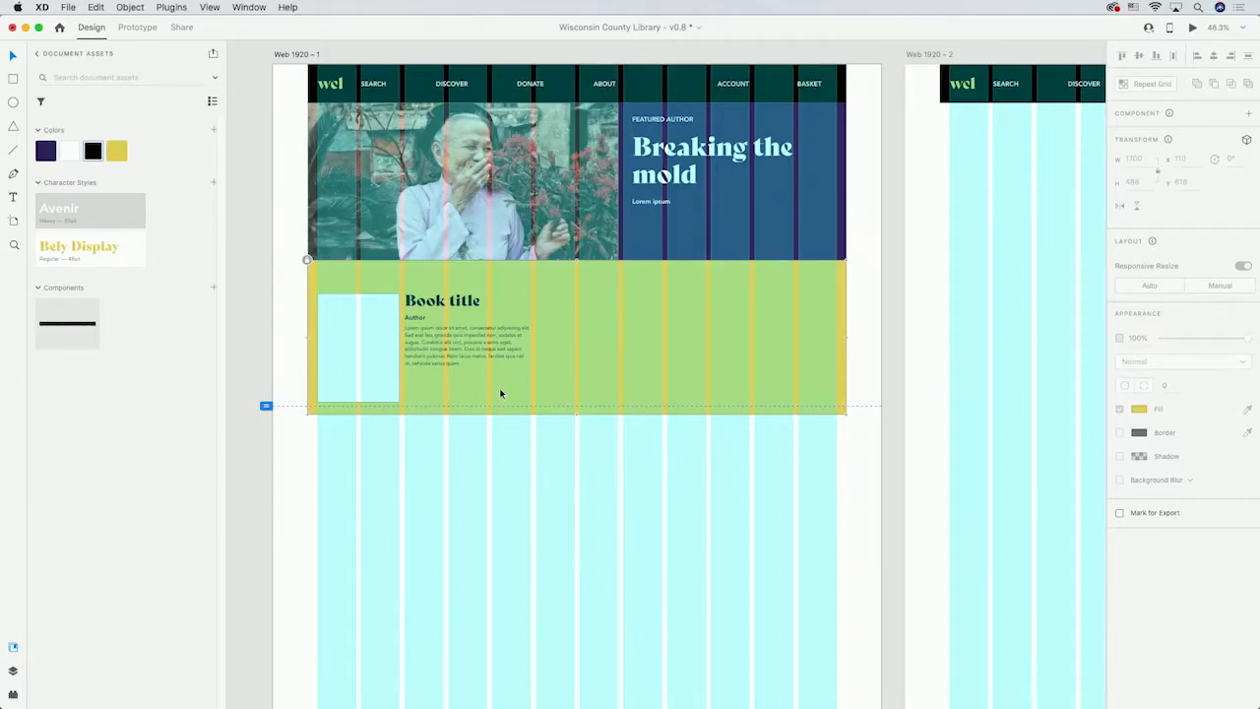
Group the book title, author and paragraph texts together.
{"action": "left_click", "coordinate": [13, 671]}
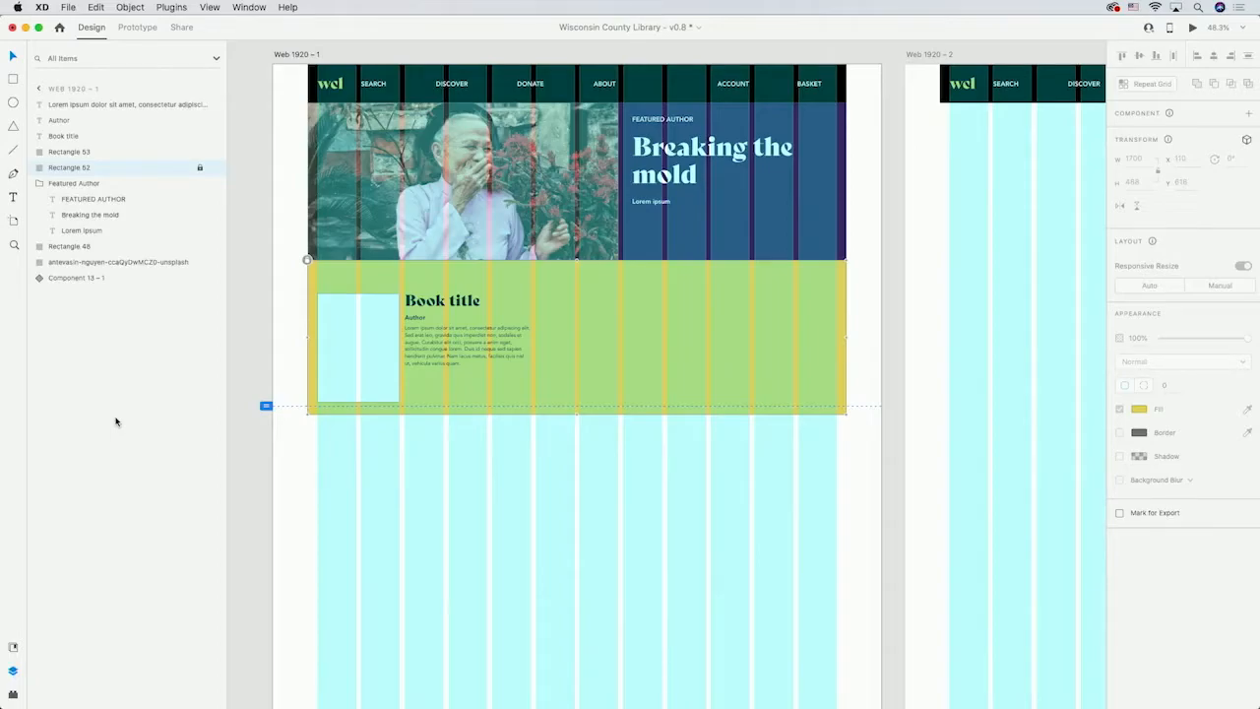
{"action": "left_click", "coordinate": [93, 104]}
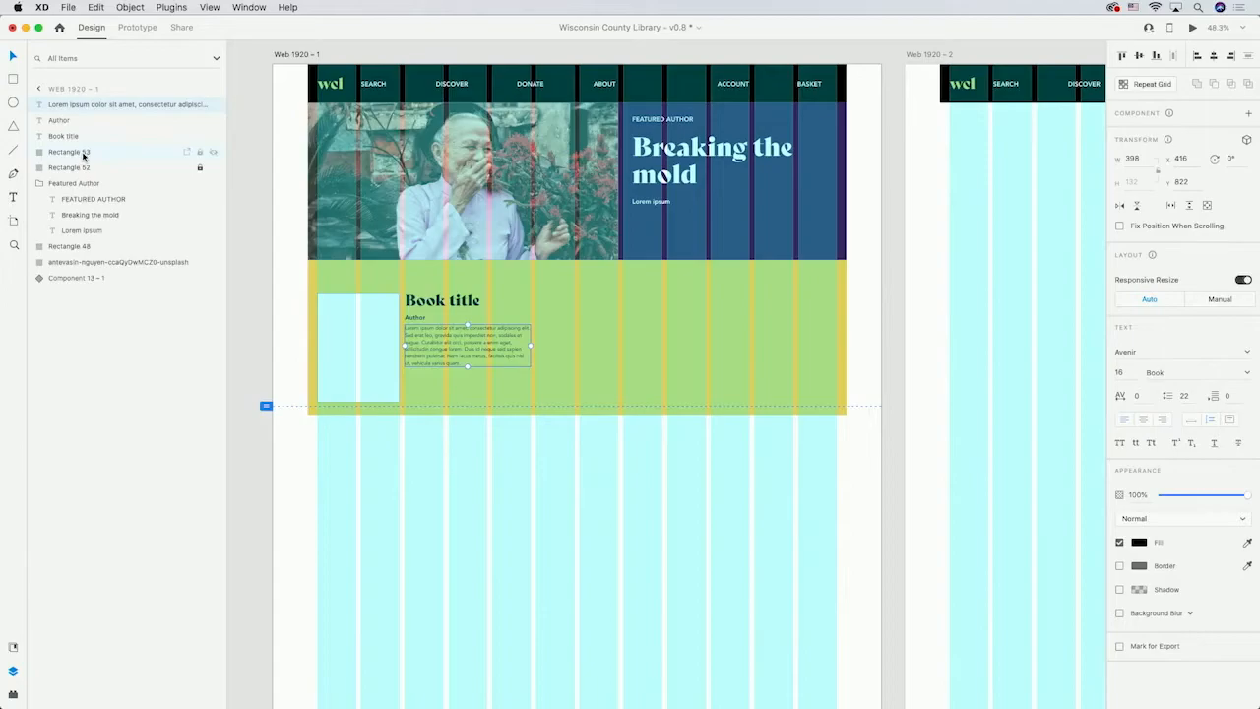
{"action": "left_click", "coordinate": [84, 154], "text": "shift"}
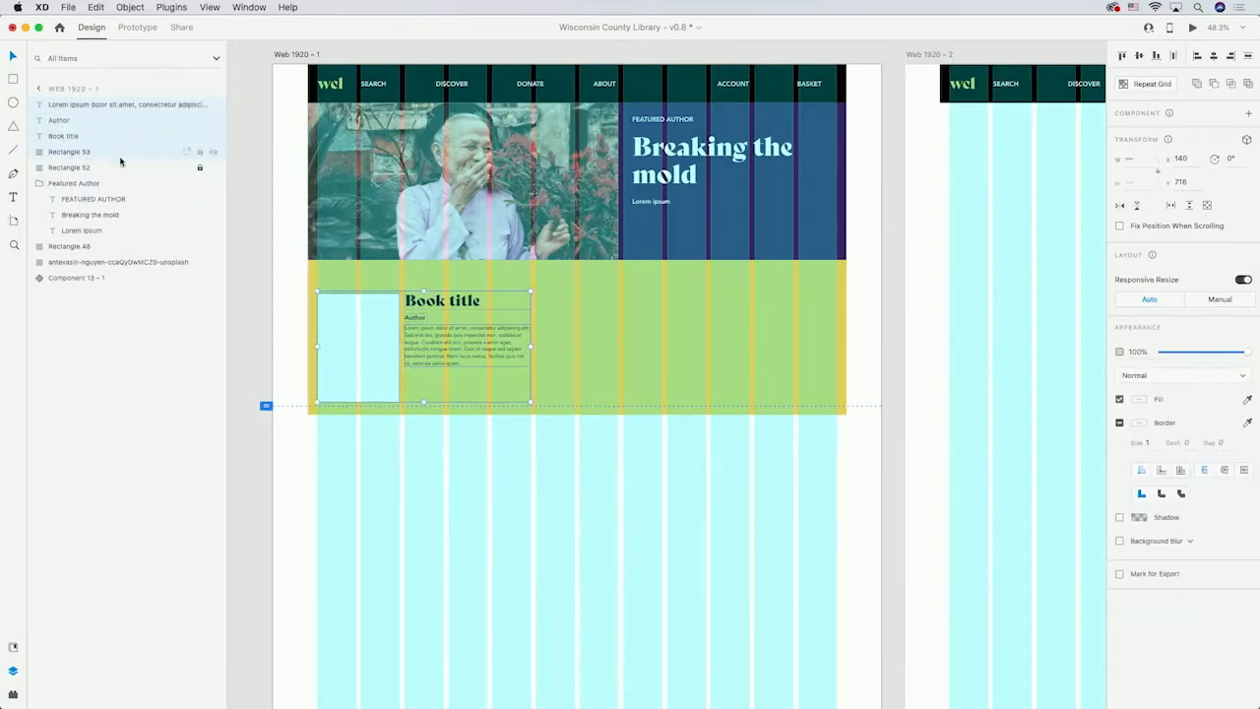
{"action": "left_click", "coordinate": [427, 490]}
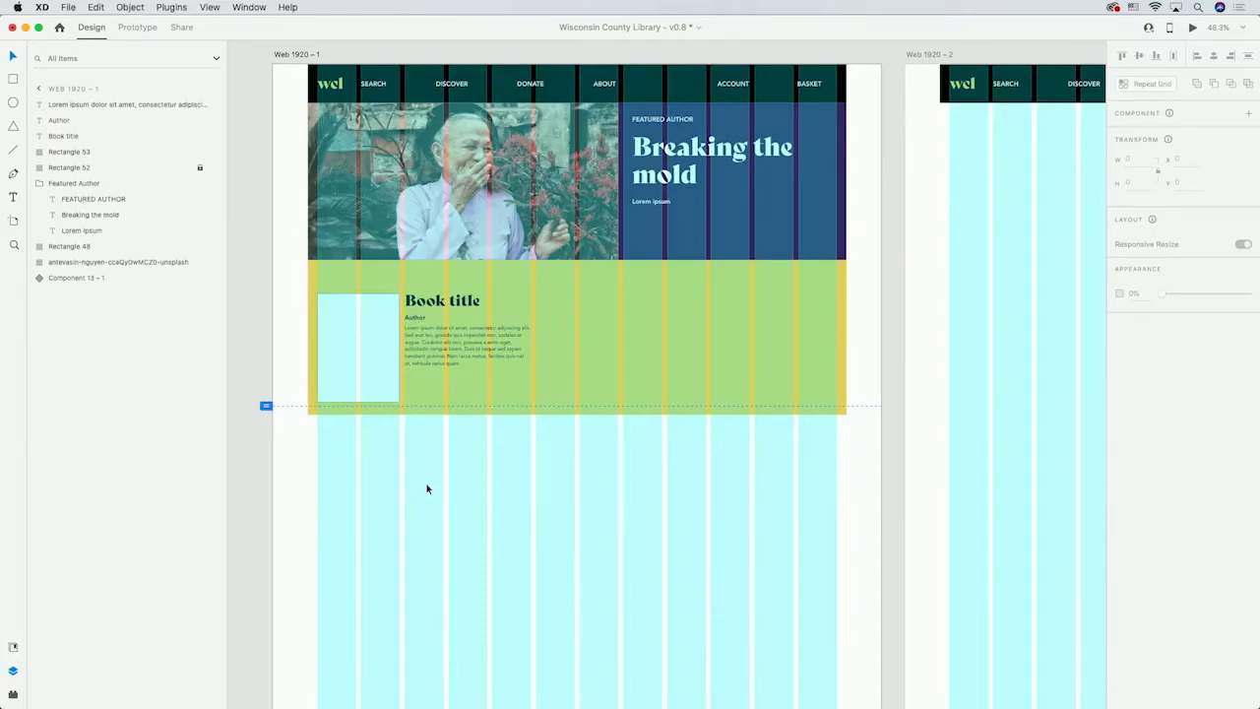
{"action": "left_click", "coordinate": [453, 304]}
{"action": "left_click", "coordinate": [415, 317], "text": "shift"}
{"action": "left_click", "coordinate": [427, 356], "text": "shift"}
{"action": "left_click", "coordinate": [430, 359], "text": "shift"}
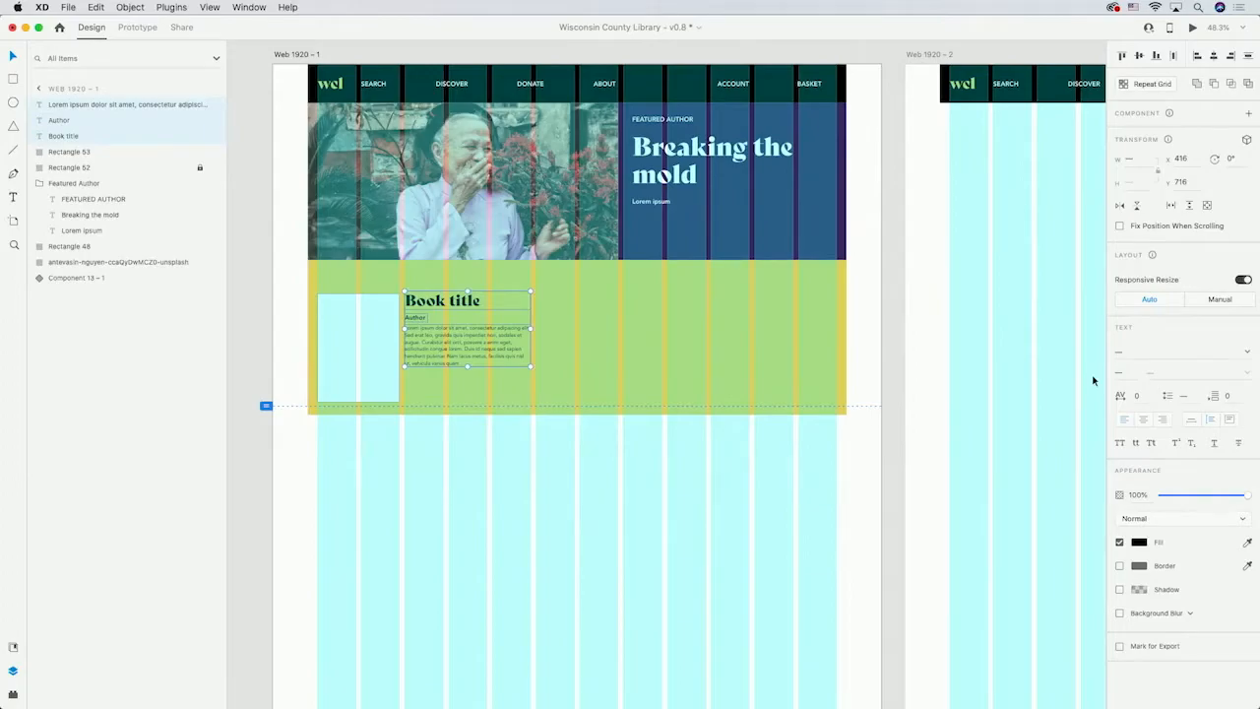
{"action": "key", "text": "super+g"}
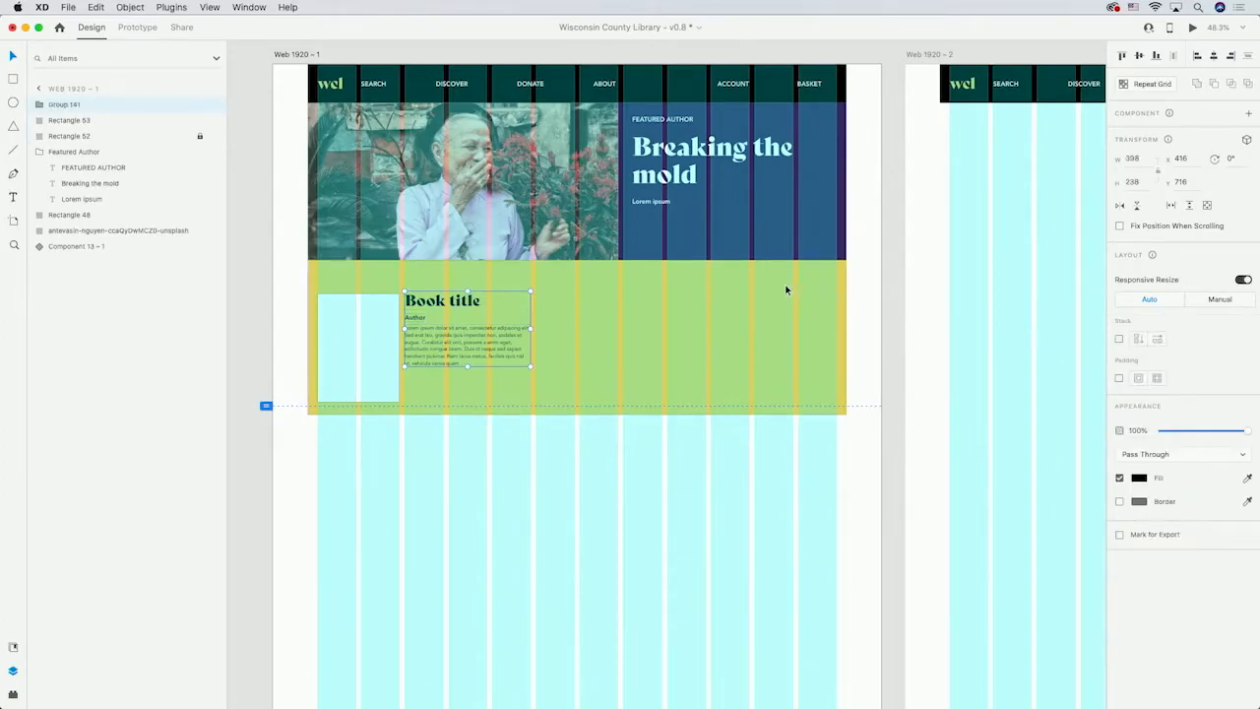
{"action": "left_click", "coordinate": [1119, 340]}
Turn the text group and book cover rectangle into a repeat grid, extend it to three books across and adjust the spacing.
{"action": "left_click", "coordinate": [116, 121], "text": "shift"}
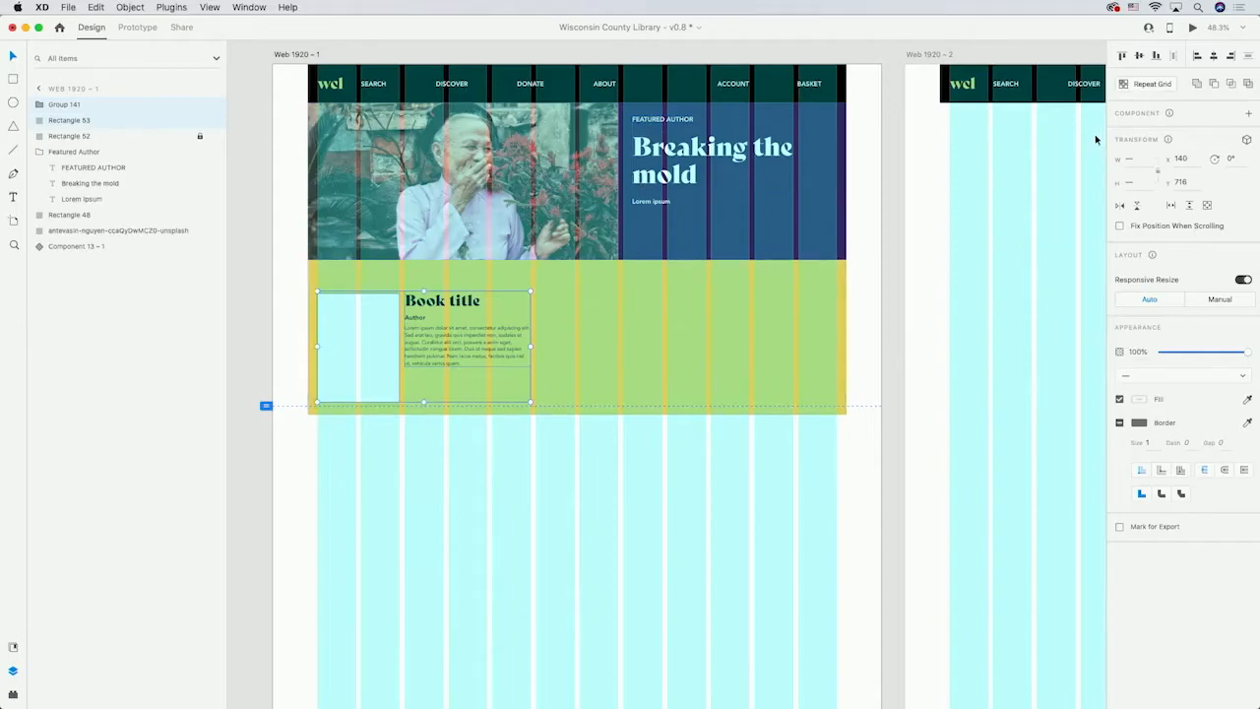
{"action": "left_click", "coordinate": [1151, 84]}
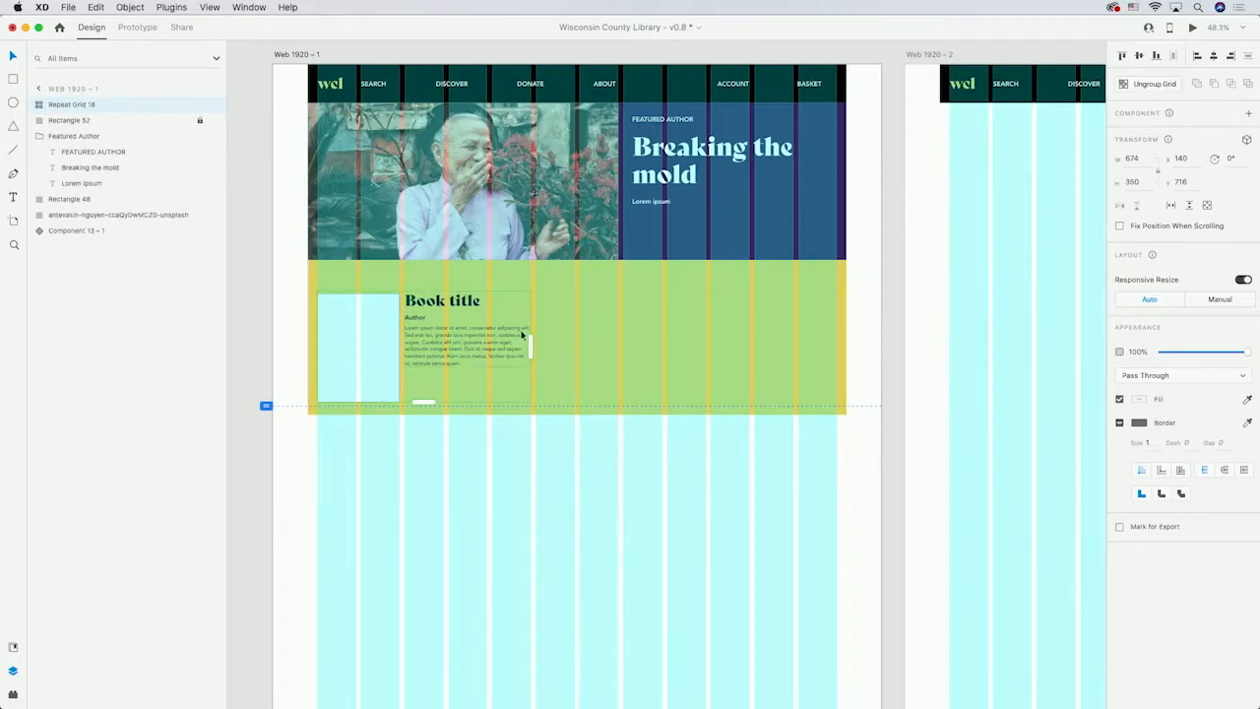
{"action": "left_click_drag", "start_coordinate": [529, 343], "coordinate": [837, 346]}
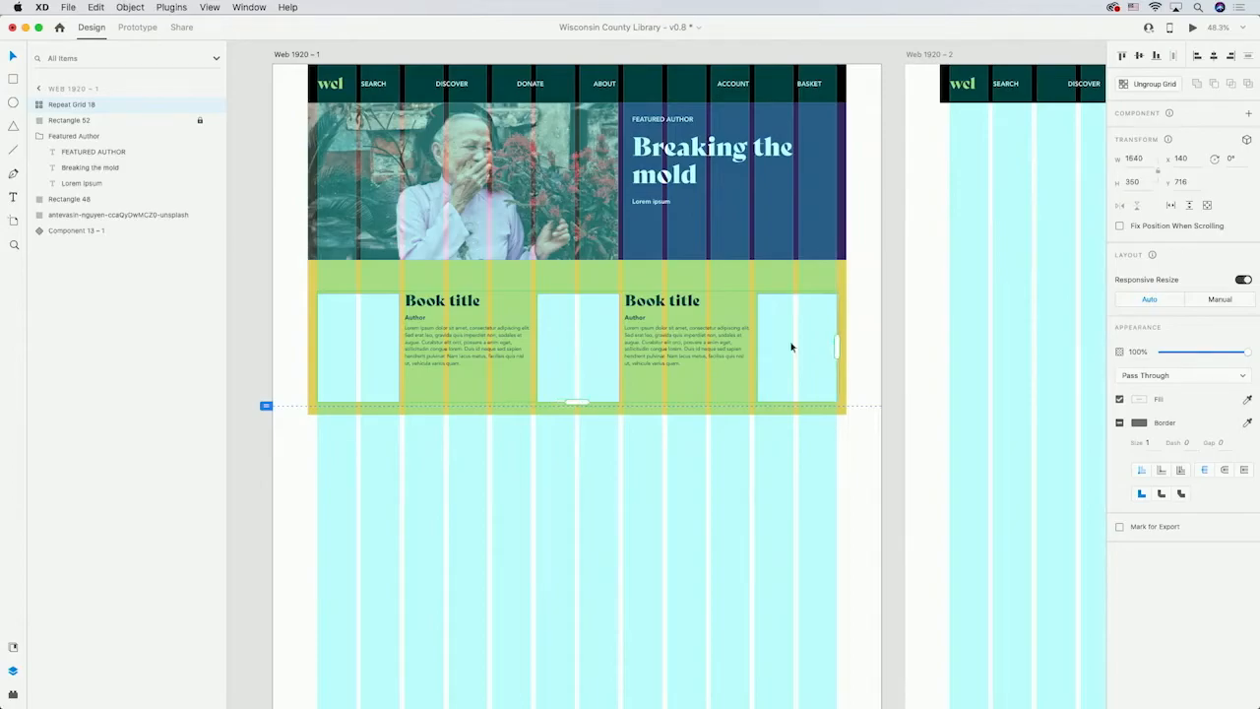
{"action": "mouse_move", "coordinate": [577, 404]}
{"action": "left_mouse_down"}
{"action": "mouse_move", "coordinate": [600, 570]}
{"action": "mouse_move", "coordinate": [601, 407]}
{"action": "left_mouse_up"}
Change the first book title to "The time machine".
{"action": "double_click", "coordinate": [440, 300]}
{"action": "double_click", "coordinate": [440, 300]}
{"action": "double_click", "coordinate": [440, 300]}
{"action": "type", "text": "The time machin"}
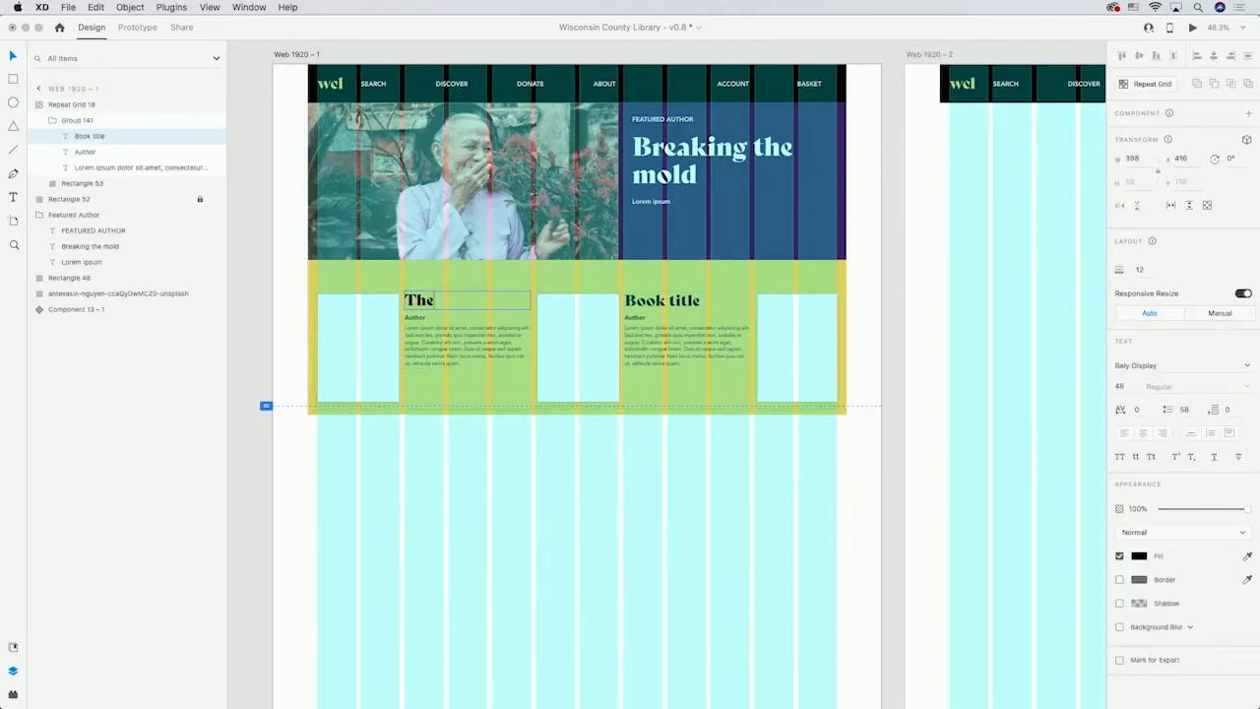
{"action": "type", "text": "e"}
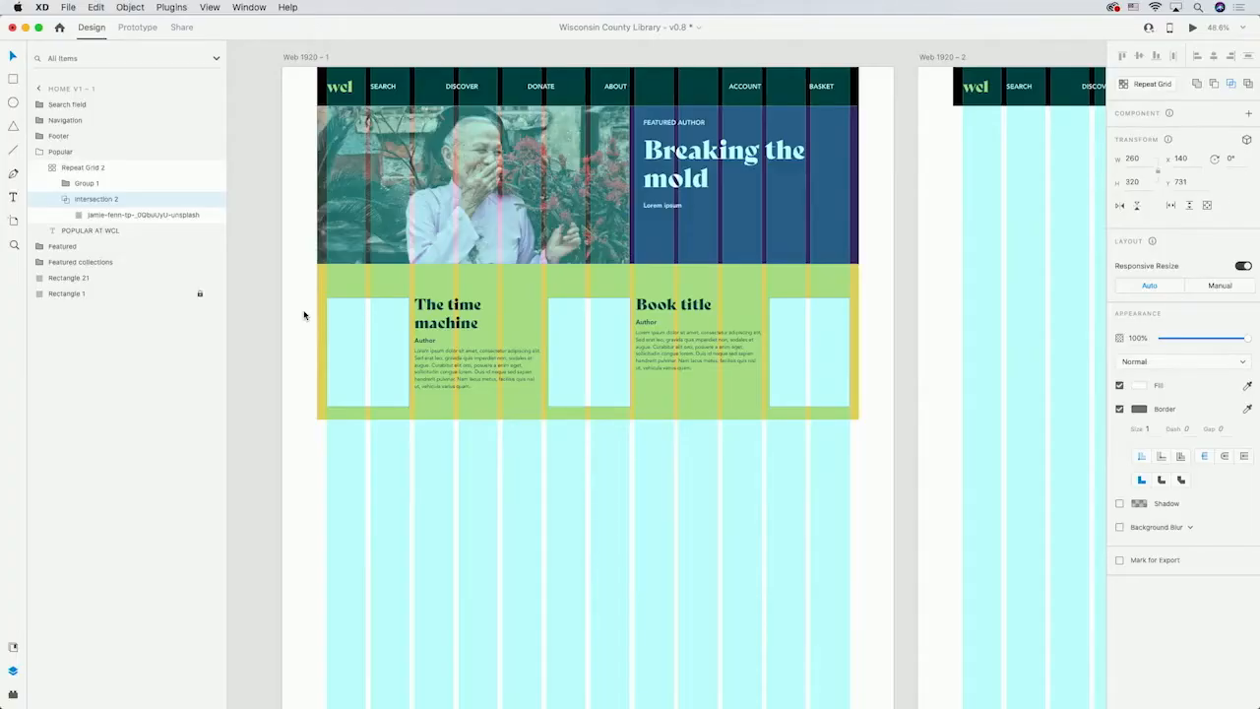
Drag the images 1.png and 2.png from the Featured images folder onto the first book cover placeholder.
{"action": "key", "text": "super+Tab"}
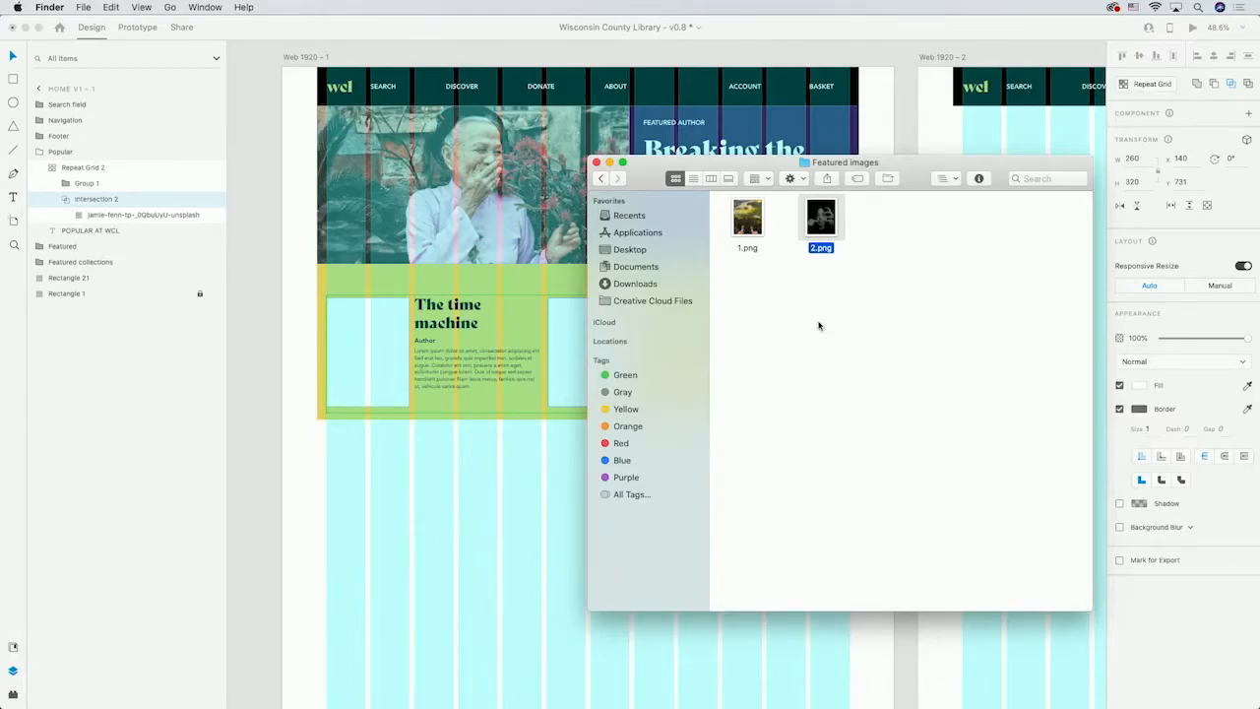
{"action": "left_click_drag", "start_coordinate": [862, 298], "coordinate": [381, 352]}
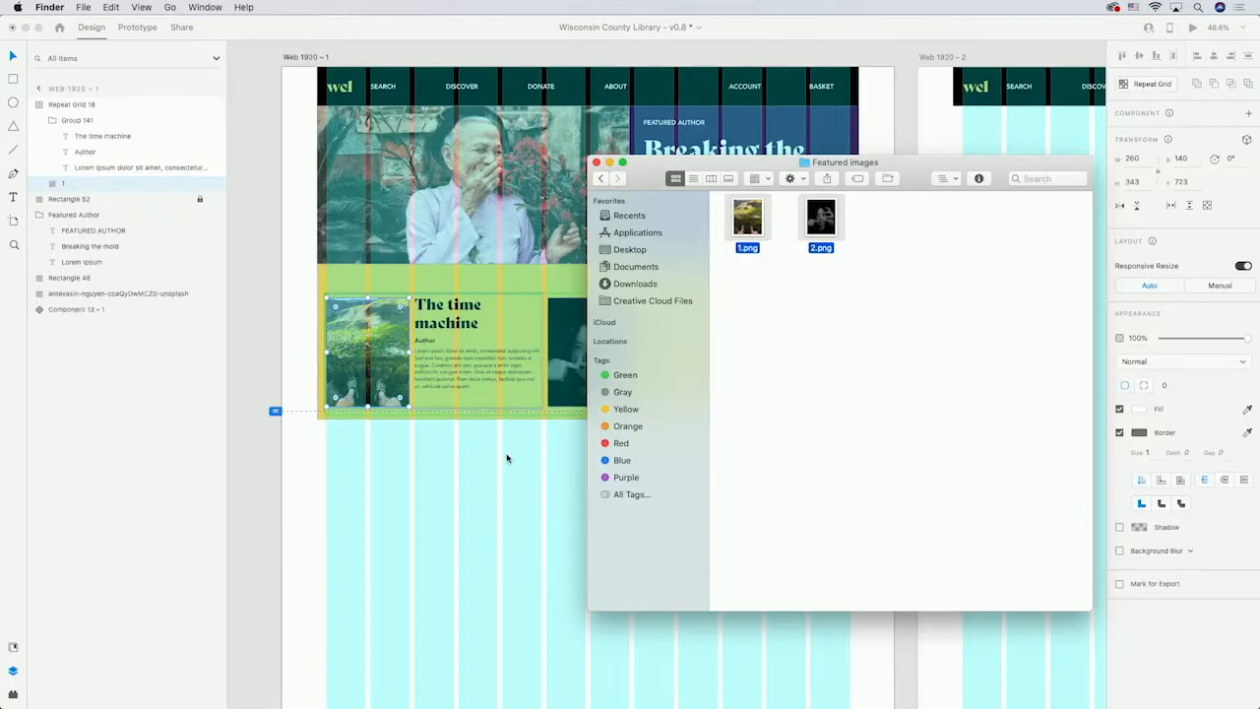
{"action": "left_click", "coordinate": [510, 459]}
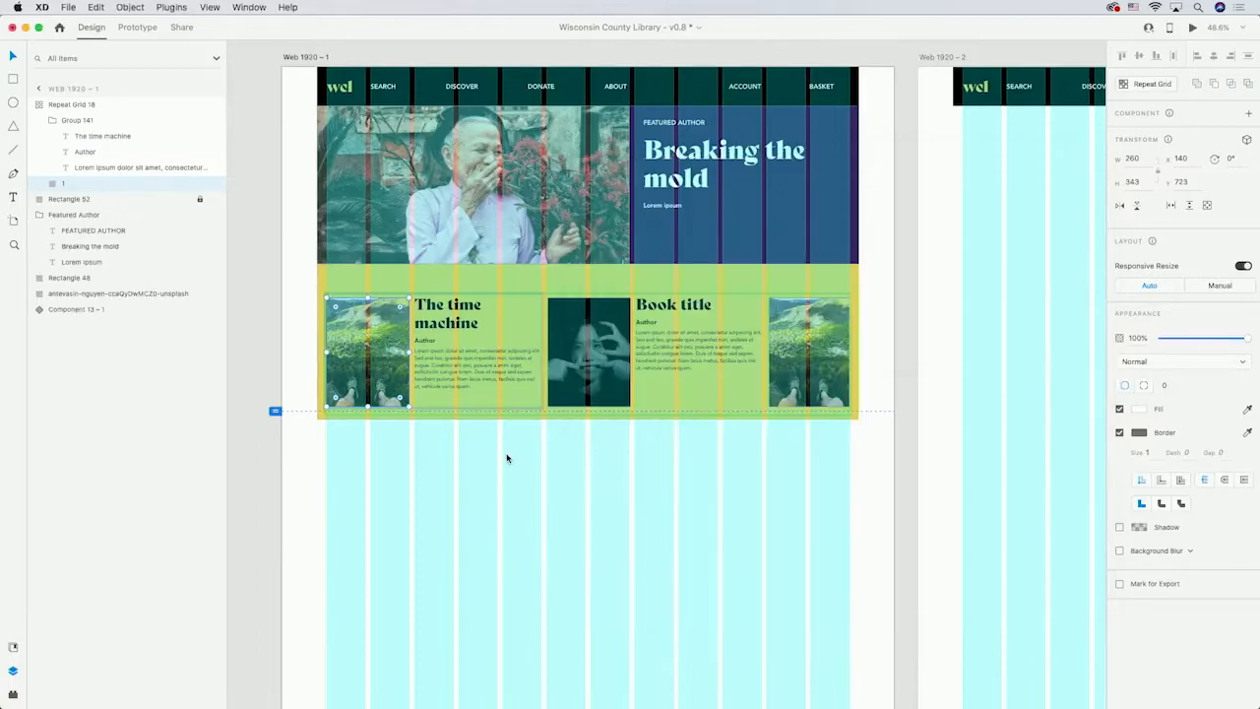
{"action": "left_click", "coordinate": [547, 354]}
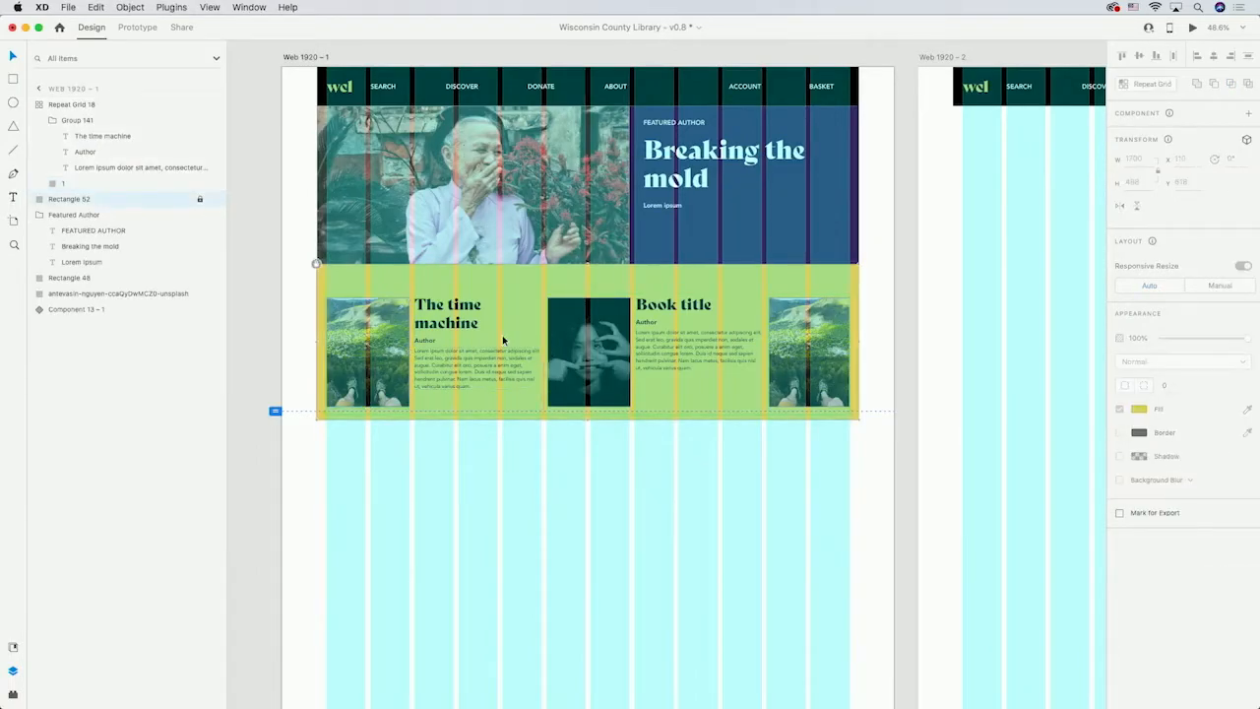
{"action": "left_click", "coordinate": [550, 356]}
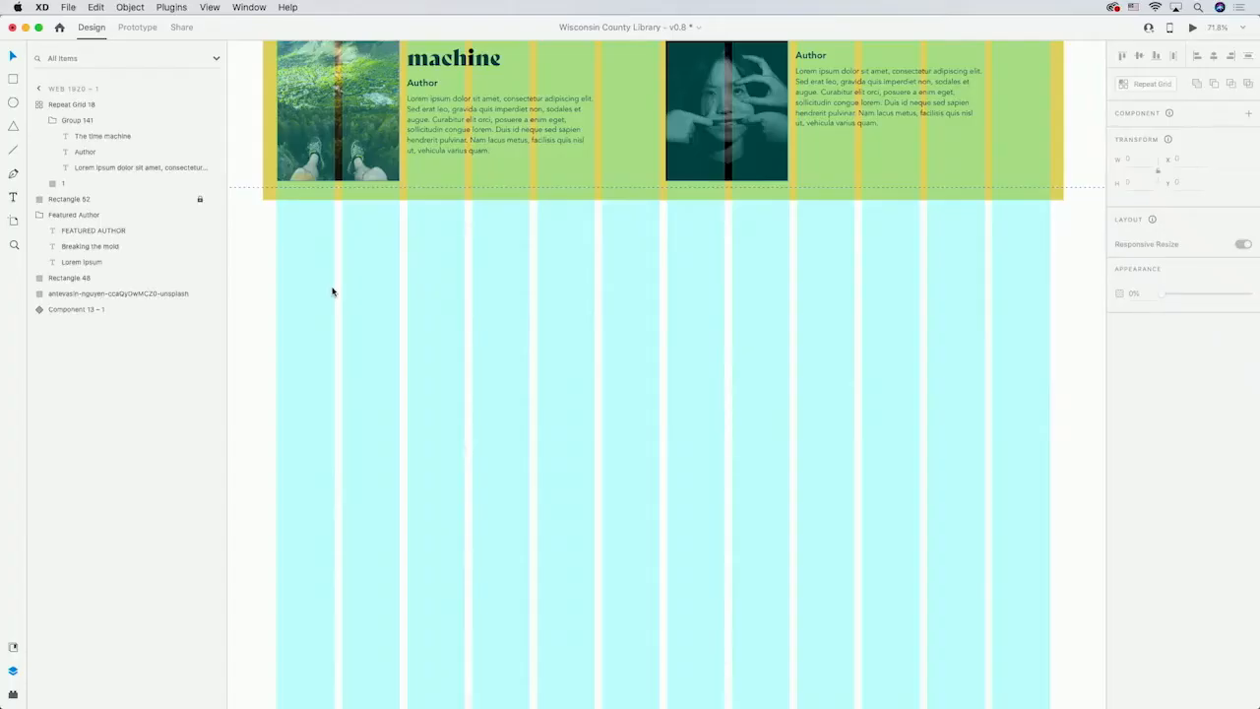
Add a "Collection title" heading below the featured book section in Bely Display at size 48.
{"action": "key", "text": "t"}
{"action": "left_click", "coordinate": [275, 252]}
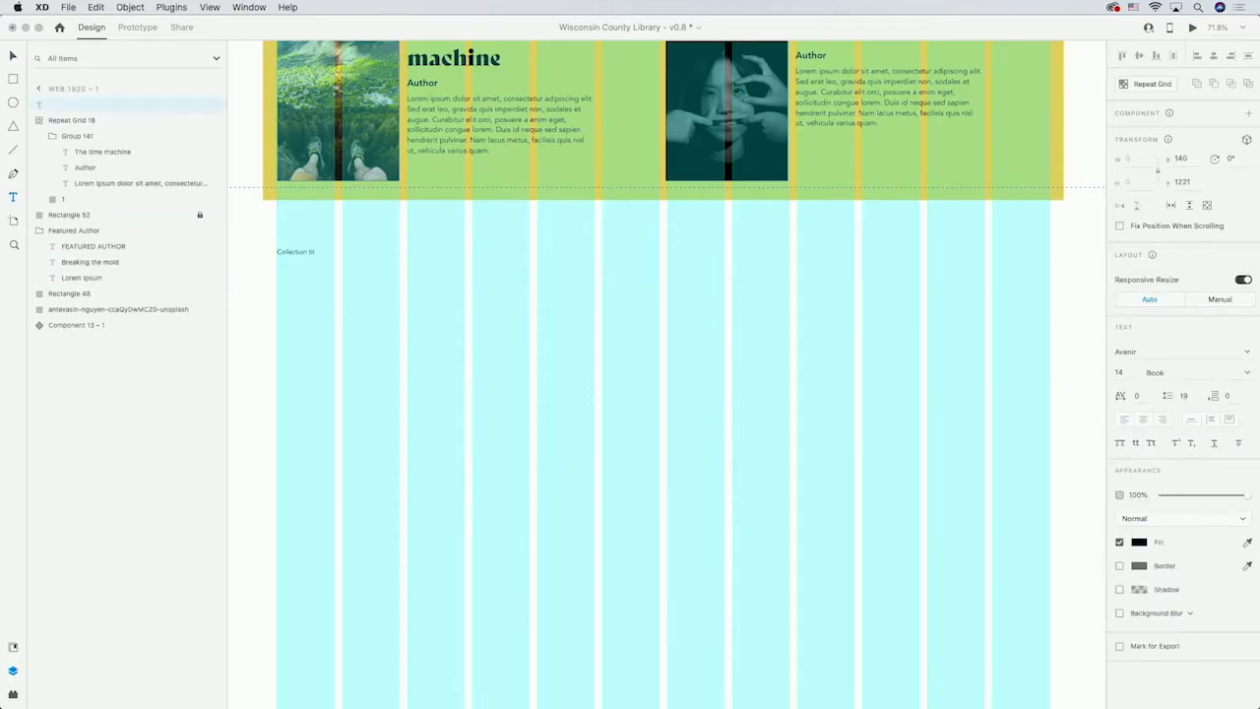
{"action": "key", "text": "Escape"}
{"action": "left_click", "coordinate": [1196, 351]}
{"action": "type", "text": "Bely Display"}
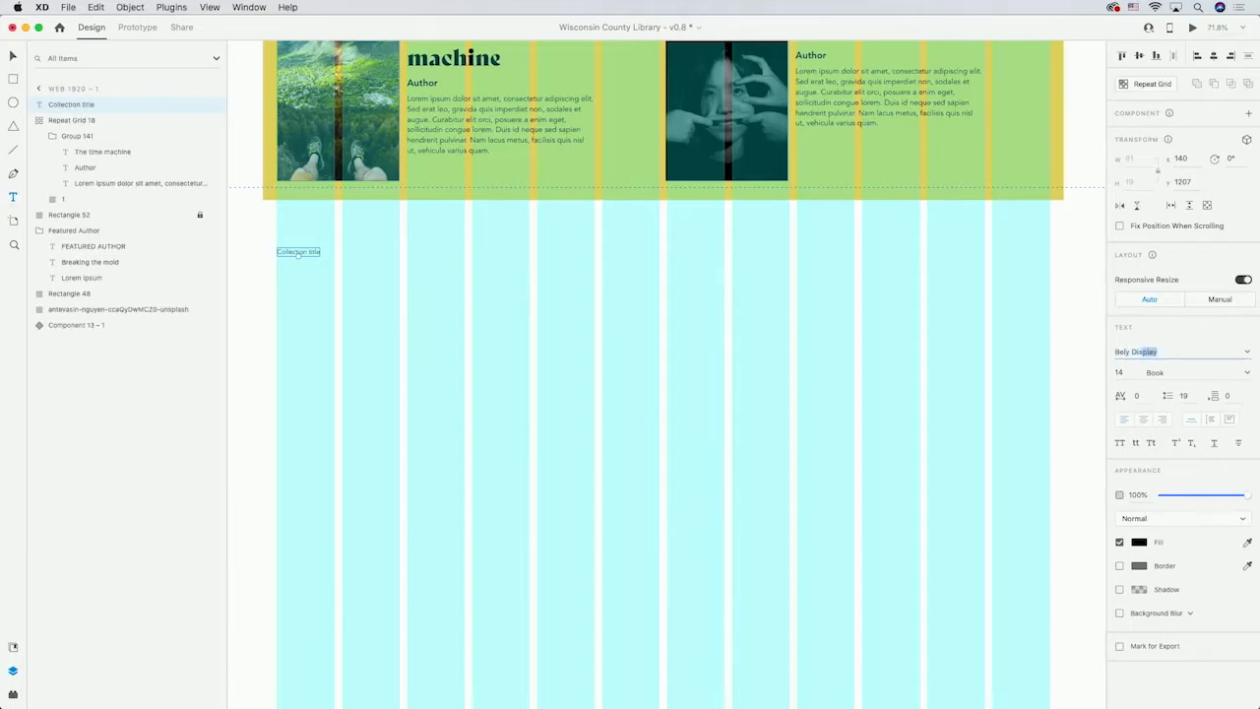
{"action": "left_click", "coordinate": [1120, 373]}
{"action": "type", "text": "48"}
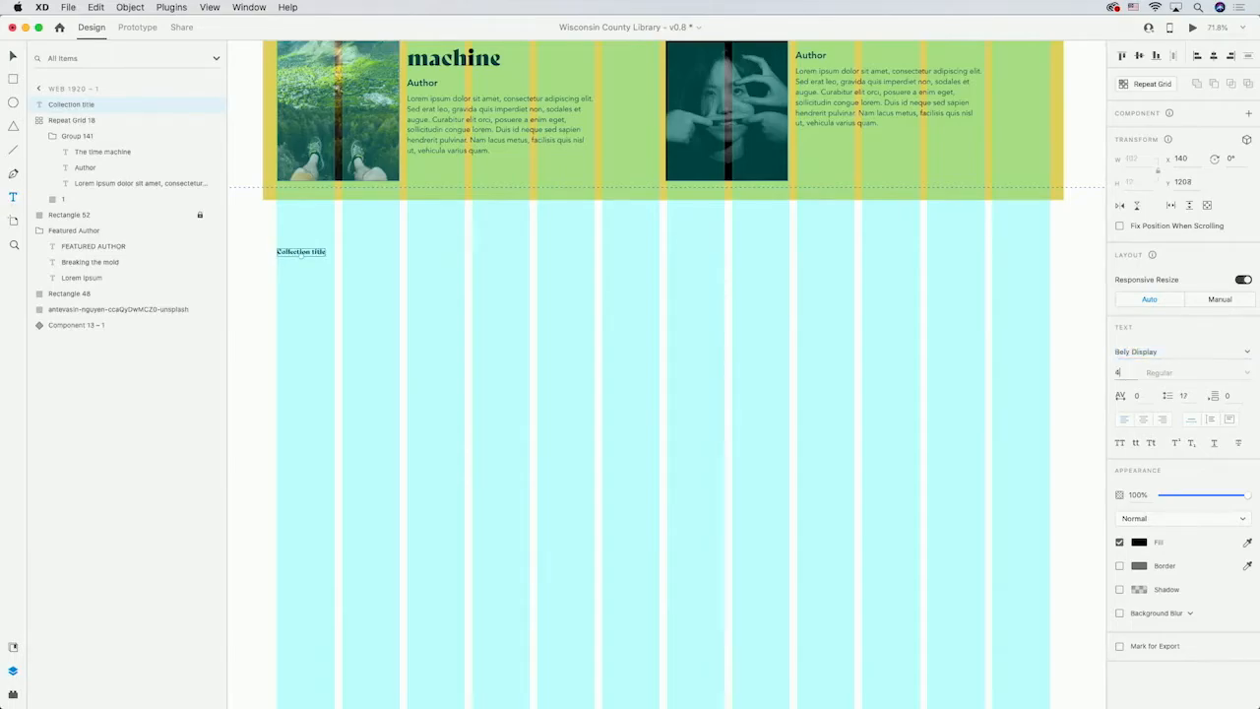
{"action": "key", "text": "Return"}
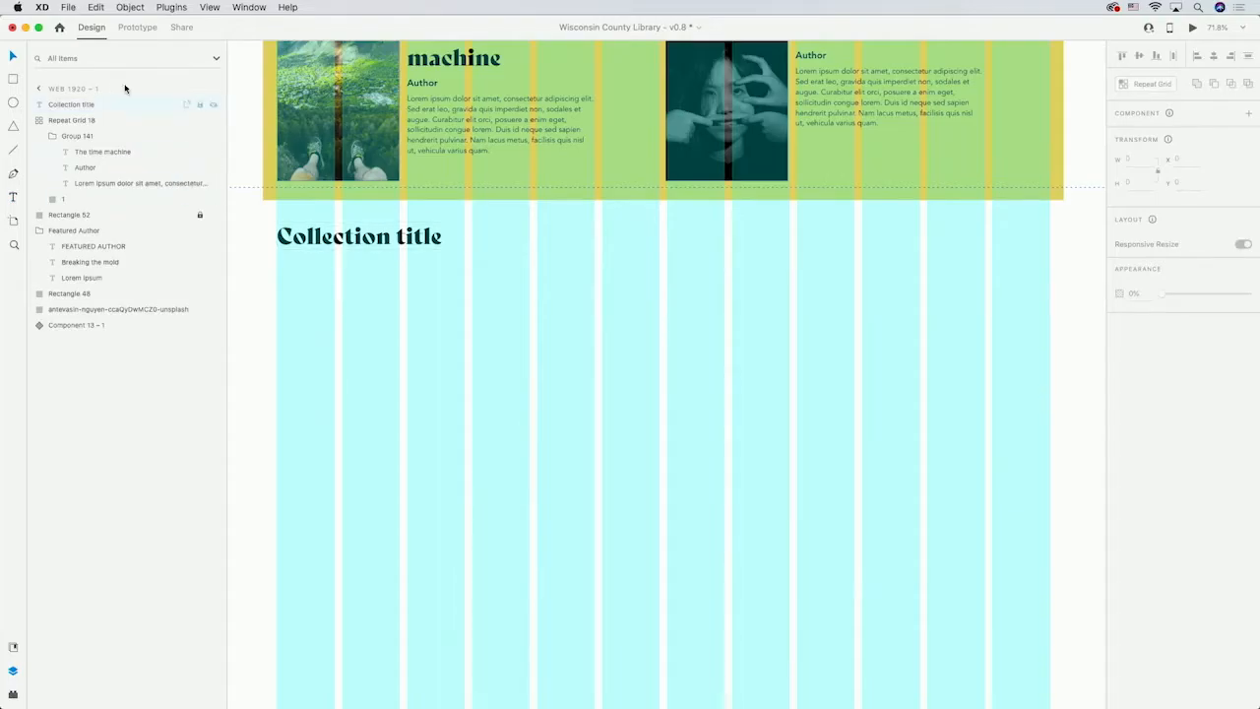
Draw a book cover rectangle about 122 × 168 under the collection title and add a "Book name" text below it.
{"action": "left_click", "coordinate": [13, 80]}
{"action": "left_click_drag", "start_coordinate": [276, 267], "coordinate": [336, 341]}
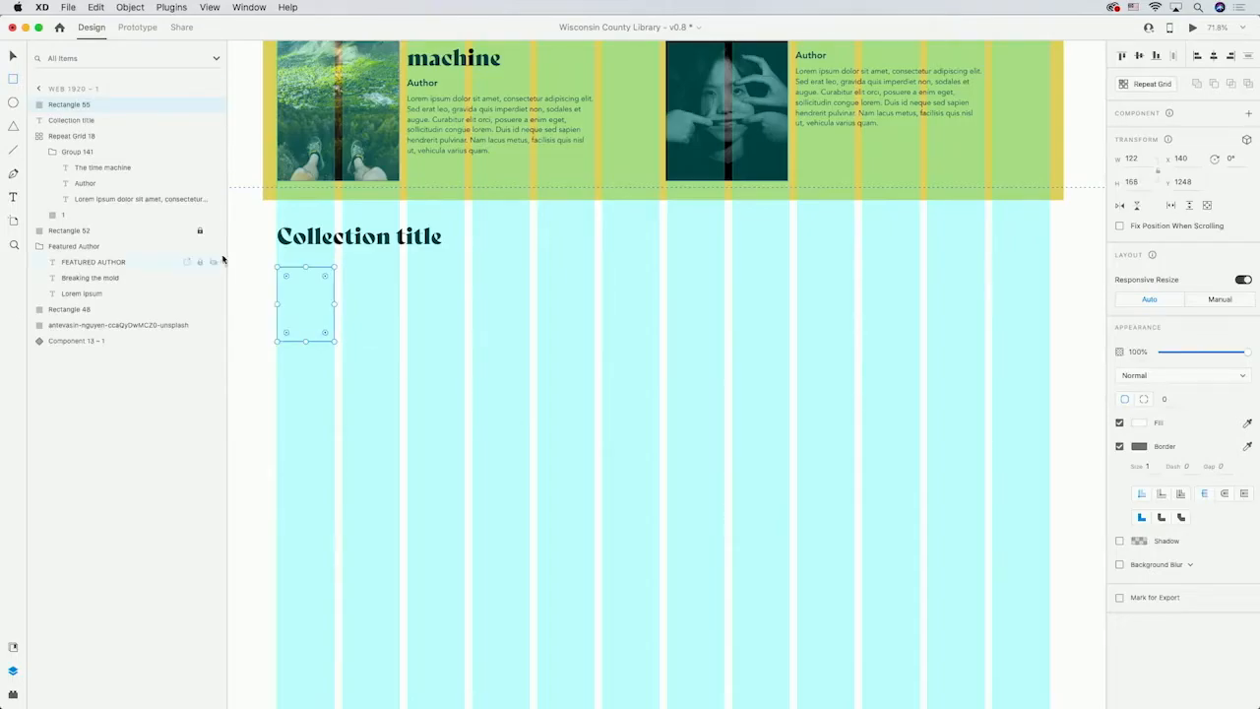
{"action": "left_click", "coordinate": [15, 197]}
{"action": "left_click", "coordinate": [276, 359]}
{"action": "type", "text": "Book name"}
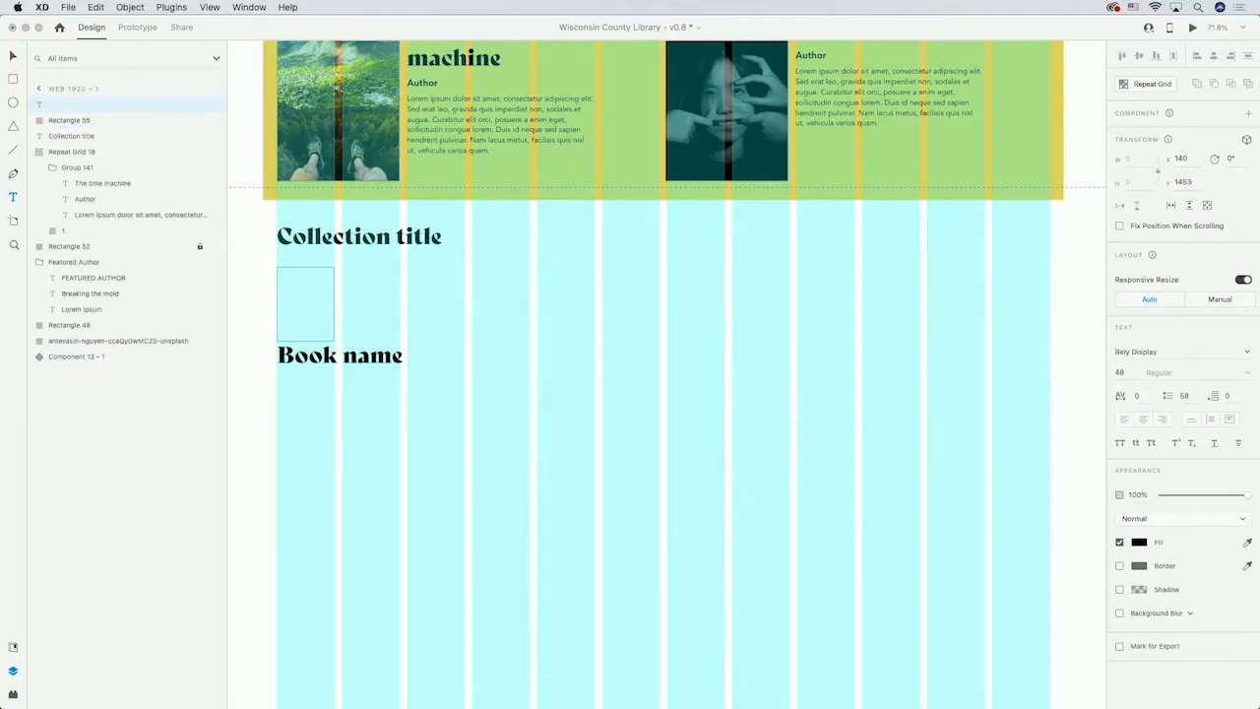
Add an "Author" text below the book name.
{"action": "left_click", "coordinate": [16, 199]}
{"action": "left_click", "coordinate": [278, 399]}
{"action": "type", "text": "Author"}
{"action": "key", "text": "Escape"}
Set the Book name and Author texts to Avenir at size 14.
{"action": "left_click", "coordinate": [355, 362], "text": "shift"}
{"action": "left_click", "coordinate": [1202, 351]}
{"action": "type", "text": "Avenir"}
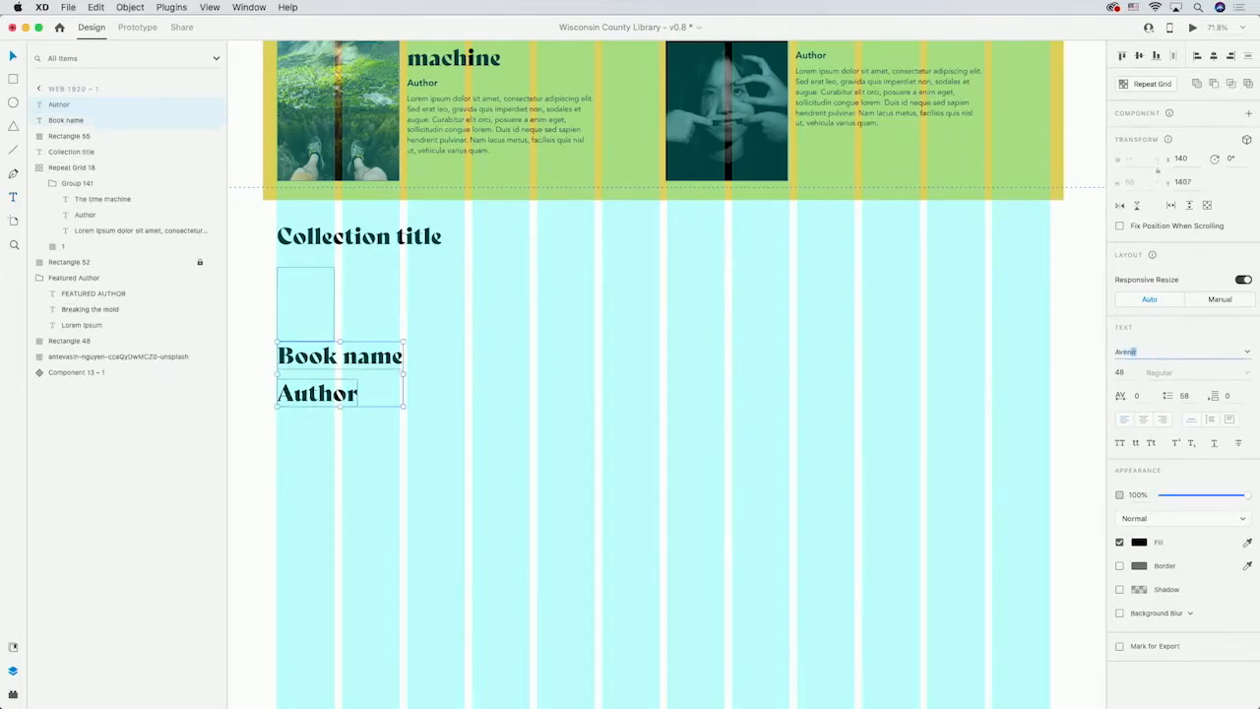
{"action": "key", "text": "Return"}
{"action": "left_click", "coordinate": [1122, 372]}
{"action": "type", "text": "14"}
{"action": "key", "text": "Return"}
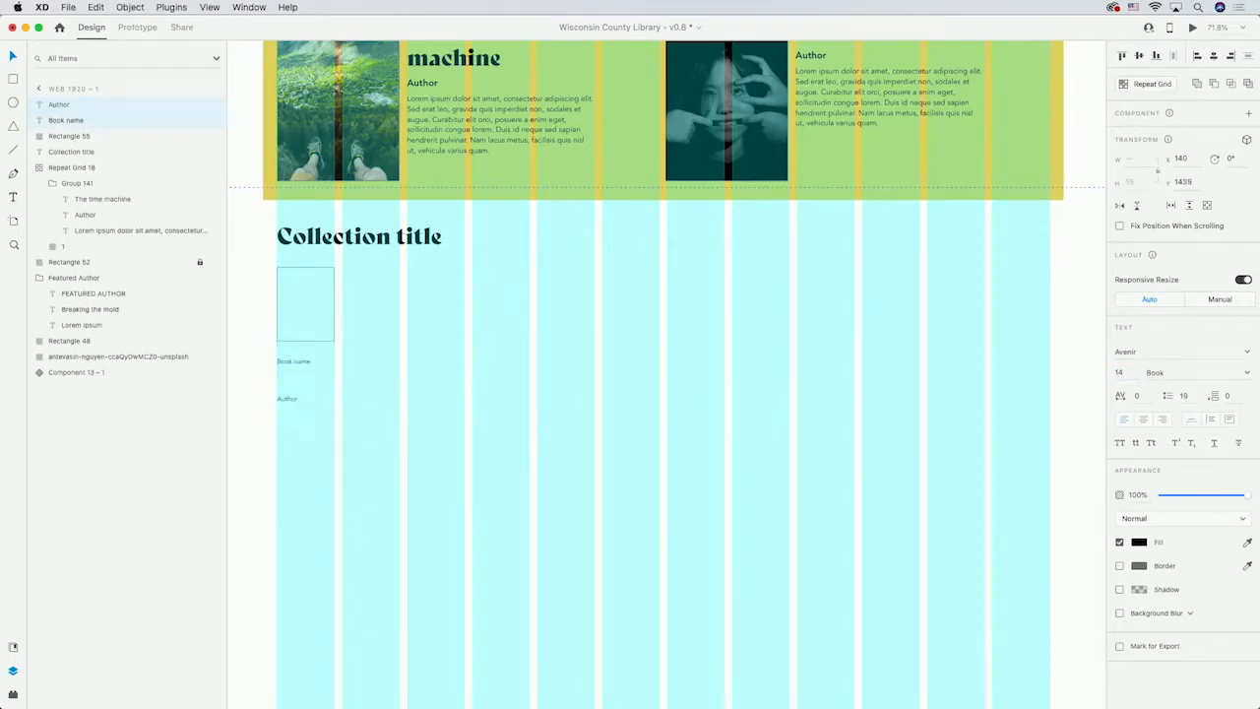
Set the Book name text's weight to Heavy.
{"action": "scroll", "coordinate": [308, 374], "scroll_direction": "up", "scroll_amount": 10}
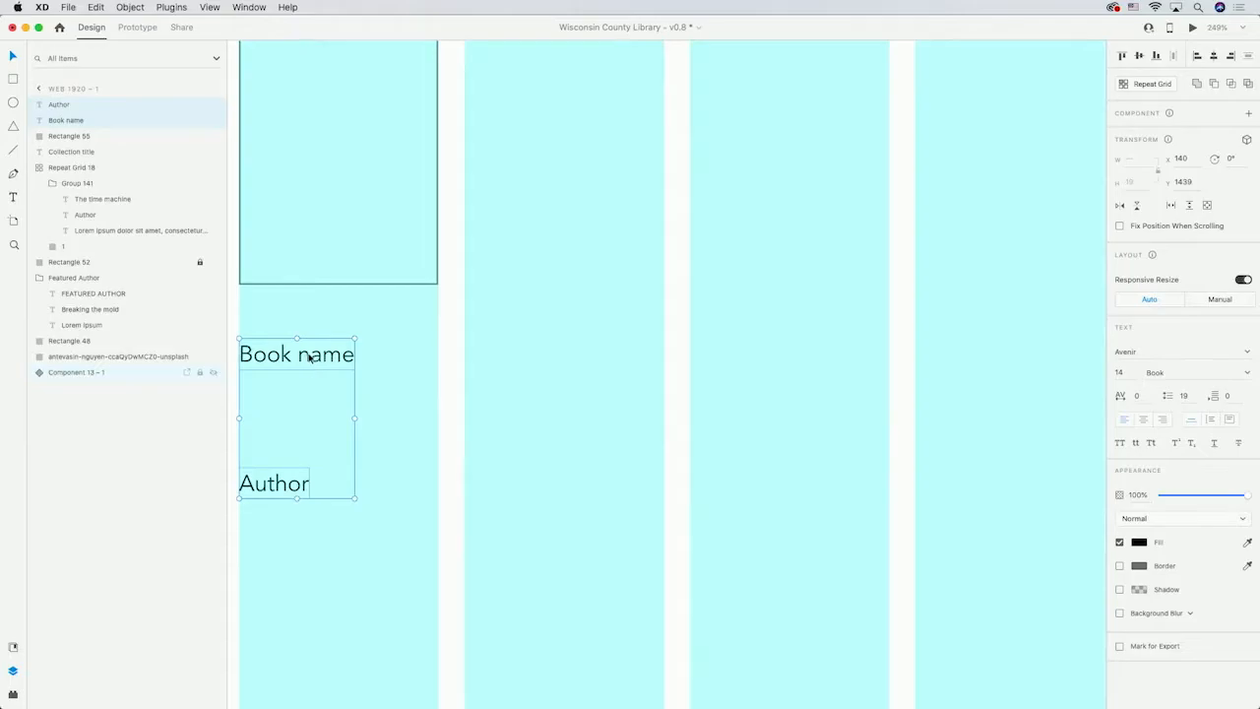
{"action": "double_click", "coordinate": [301, 356]}
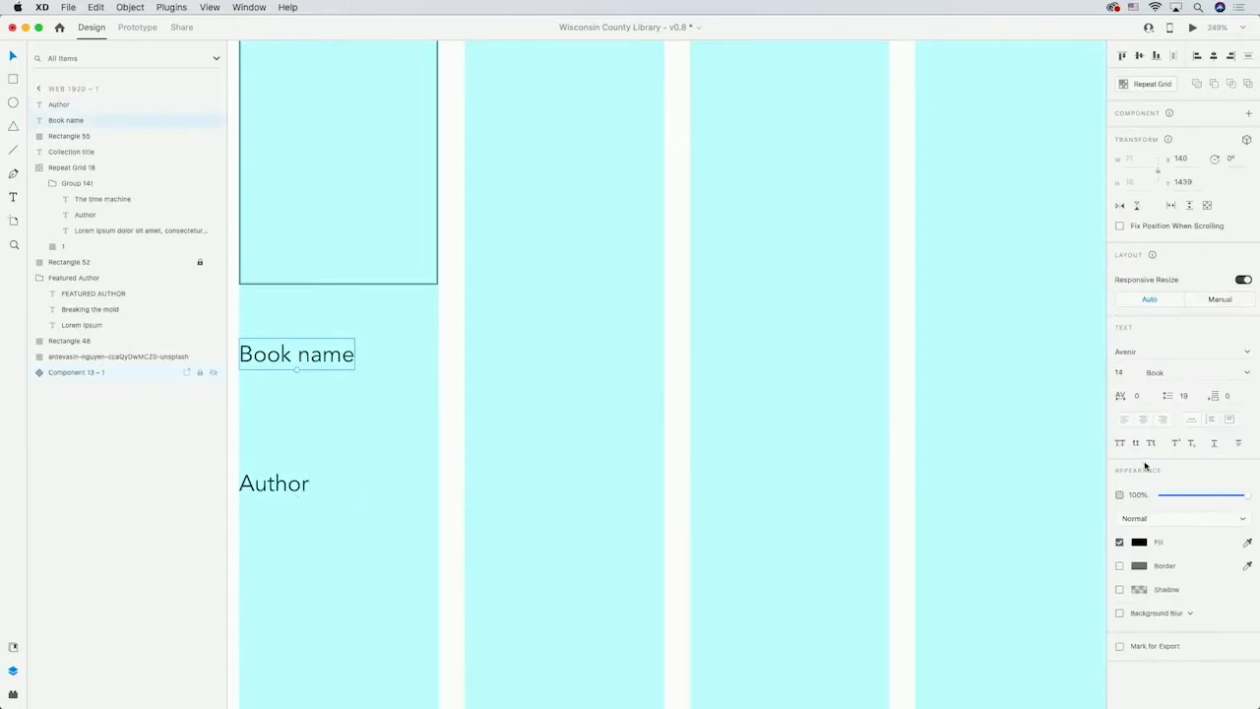
{"action": "left_click", "coordinate": [1246, 372]}
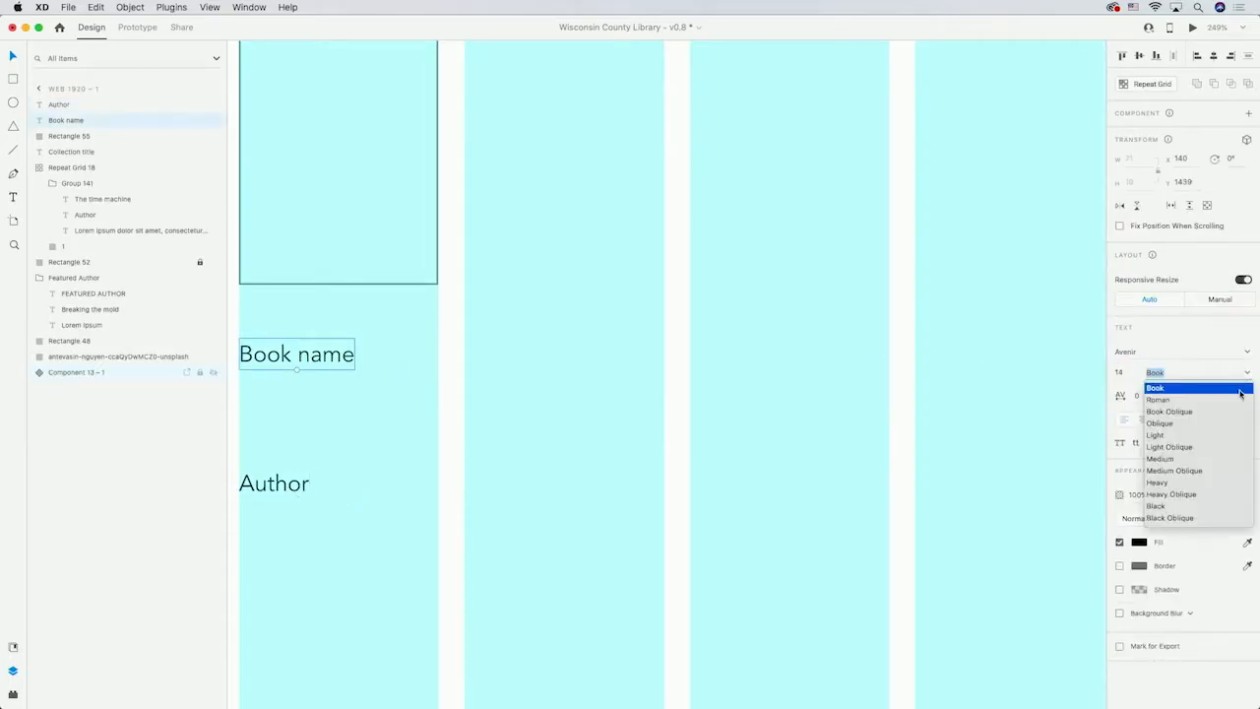
{"action": "left_click", "coordinate": [1173, 482]}
{"action": "left_click", "coordinate": [465, 443]}
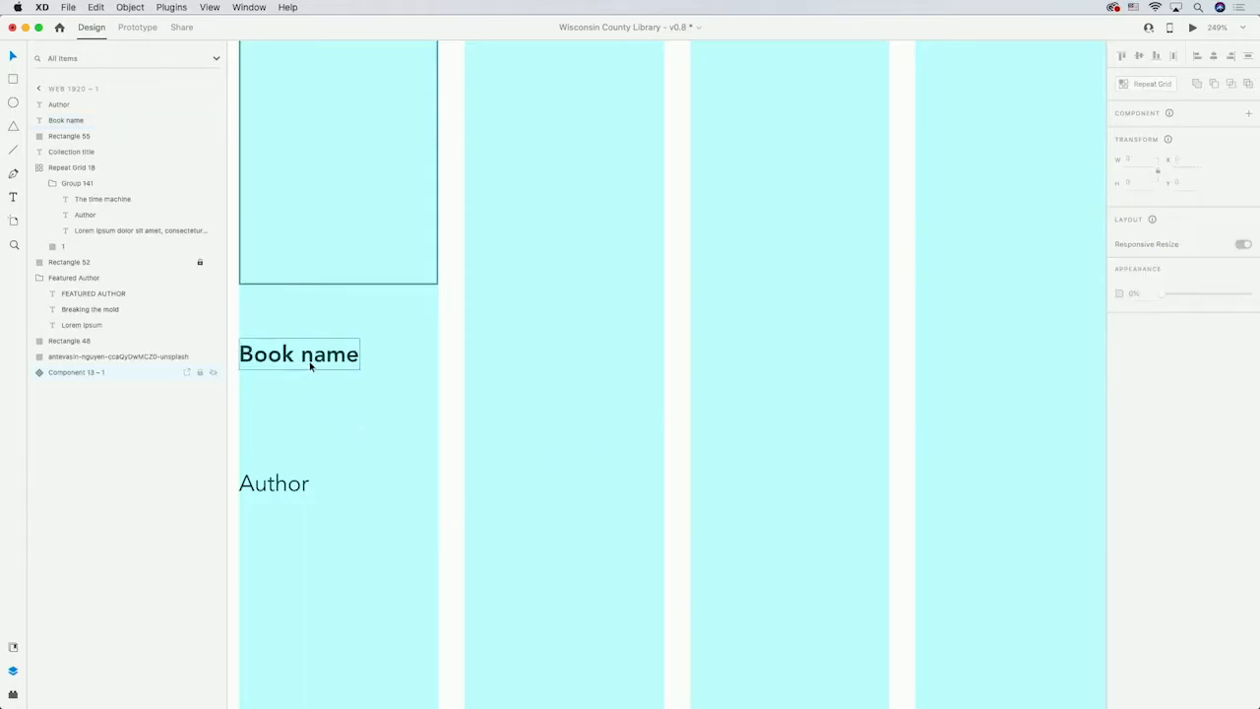
Move the Book name text up under the cover rectangle and place the Author text just beneath it.
{"action": "left_click", "coordinate": [311, 368]}
{"action": "left_click_drag", "start_coordinate": [312, 368], "coordinate": [311, 313]}
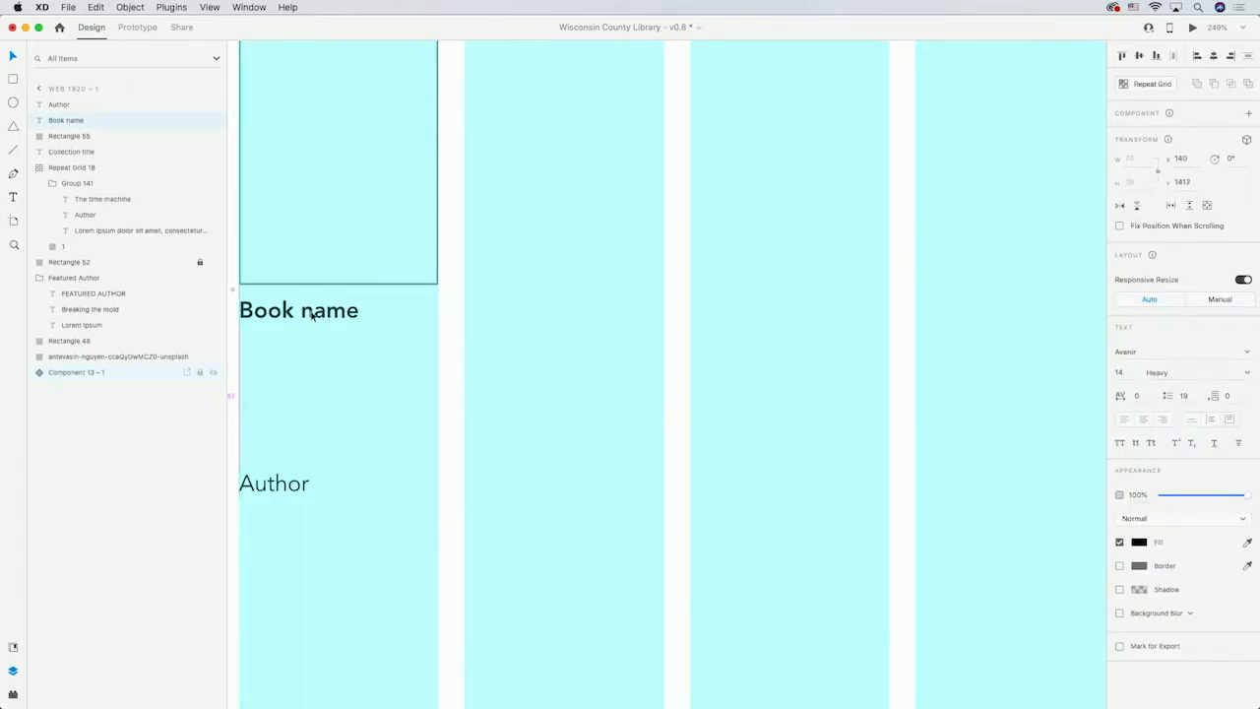
{"action": "left_click", "coordinate": [301, 483]}
{"action": "left_click_drag", "start_coordinate": [301, 484], "coordinate": [279, 352]}
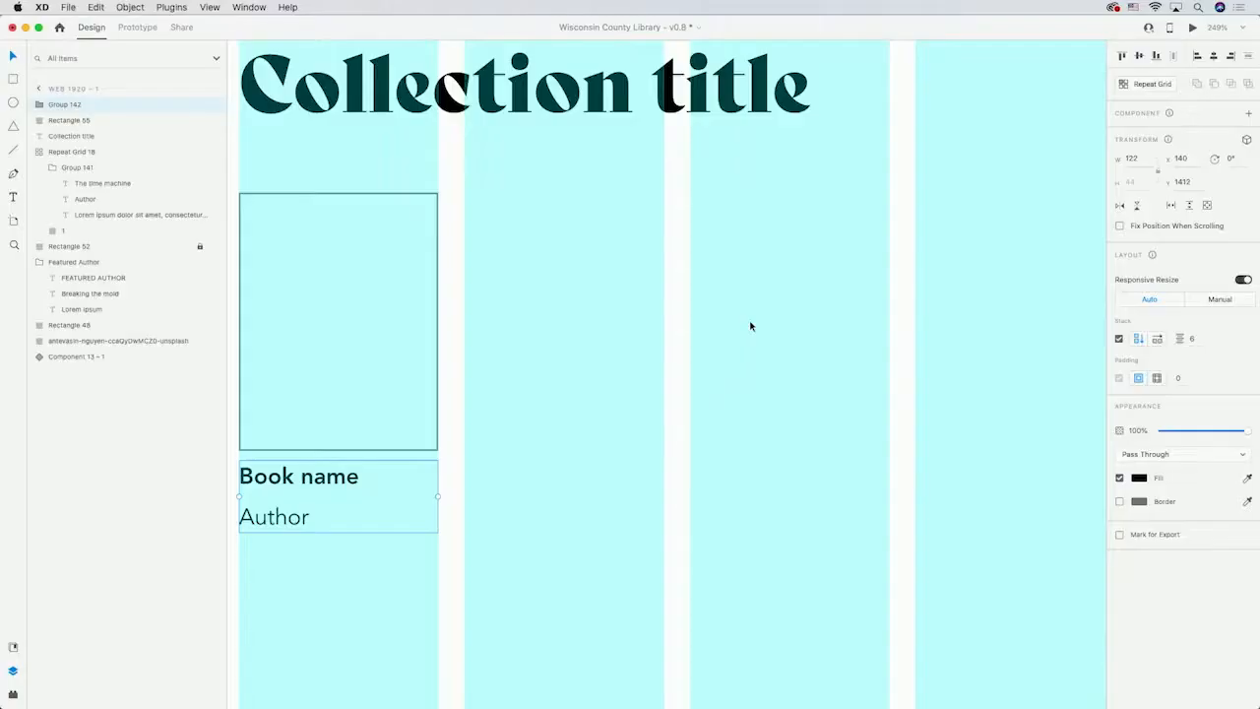
Make a repeat grid of the cover and its texts, extend it to three books across and narrow the gap.
{"action": "left_click", "coordinate": [108, 122], "text": "shift"}
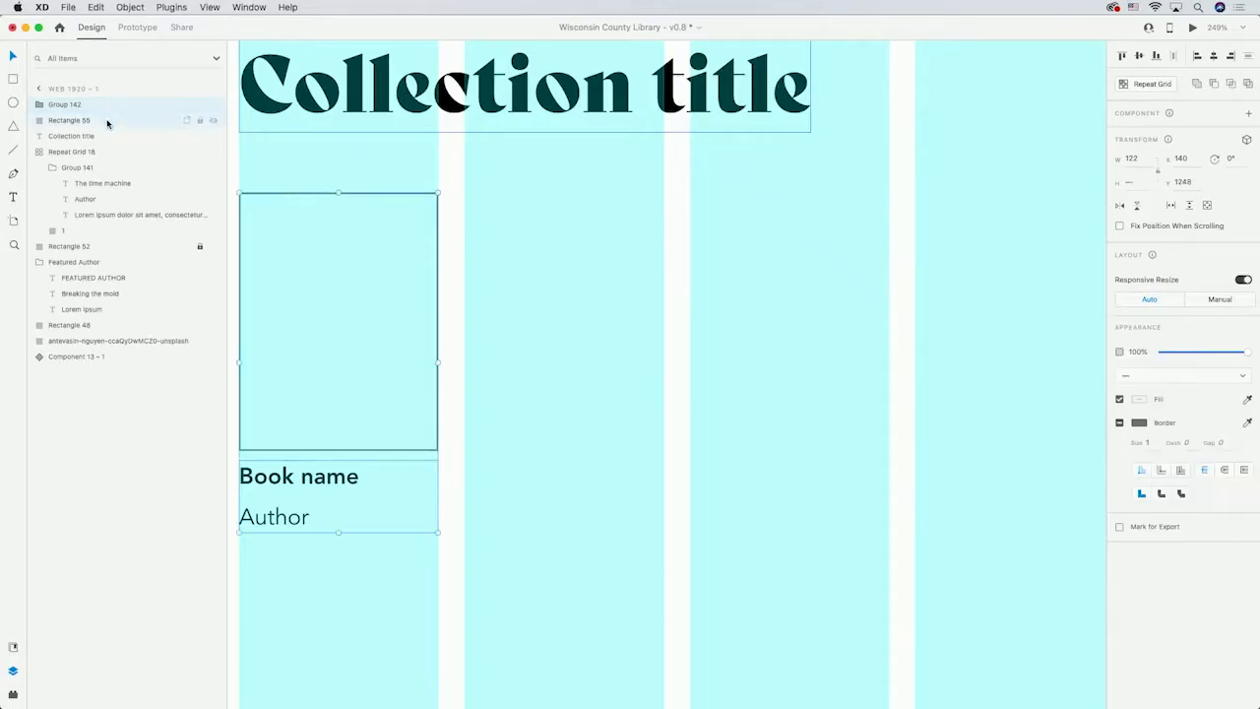
{"action": "left_click", "coordinate": [1153, 86]}
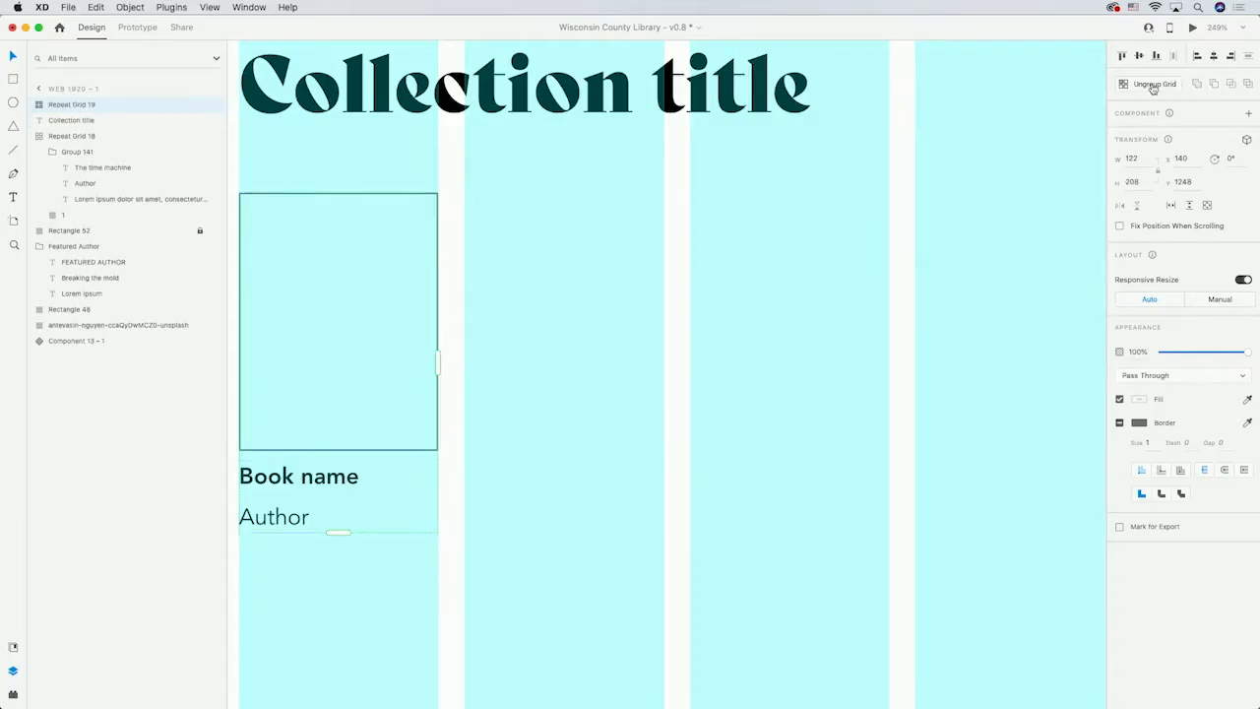
{"action": "left_click_drag", "start_coordinate": [439, 363], "coordinate": [906, 336]}
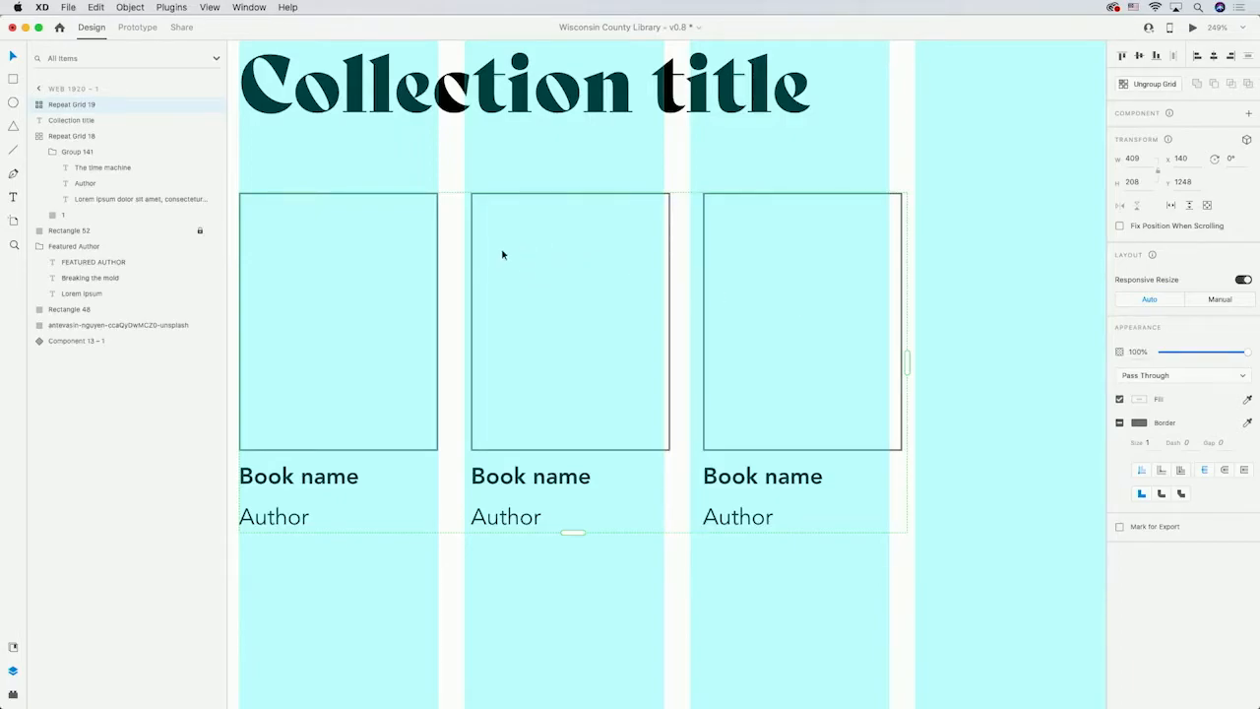
{"action": "mouse_move", "coordinate": [445, 290]}
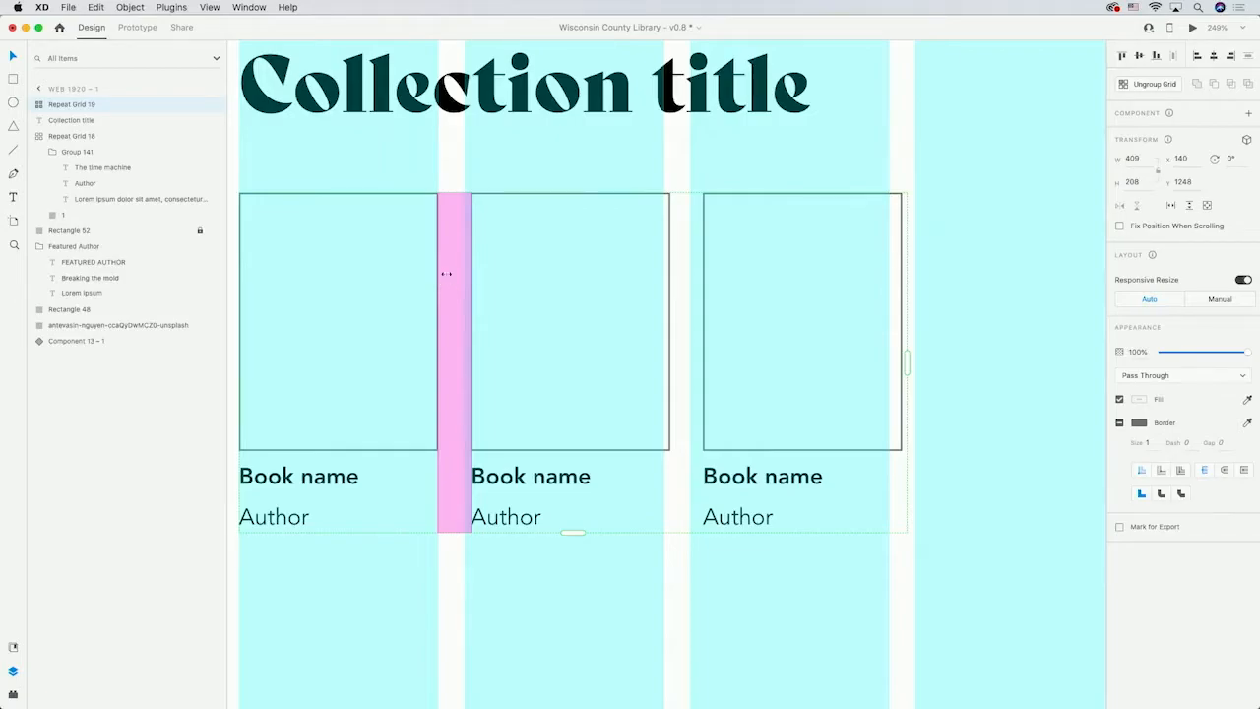
{"action": "left_click_drag", "start_coordinate": [453, 267], "coordinate": [446, 268]}
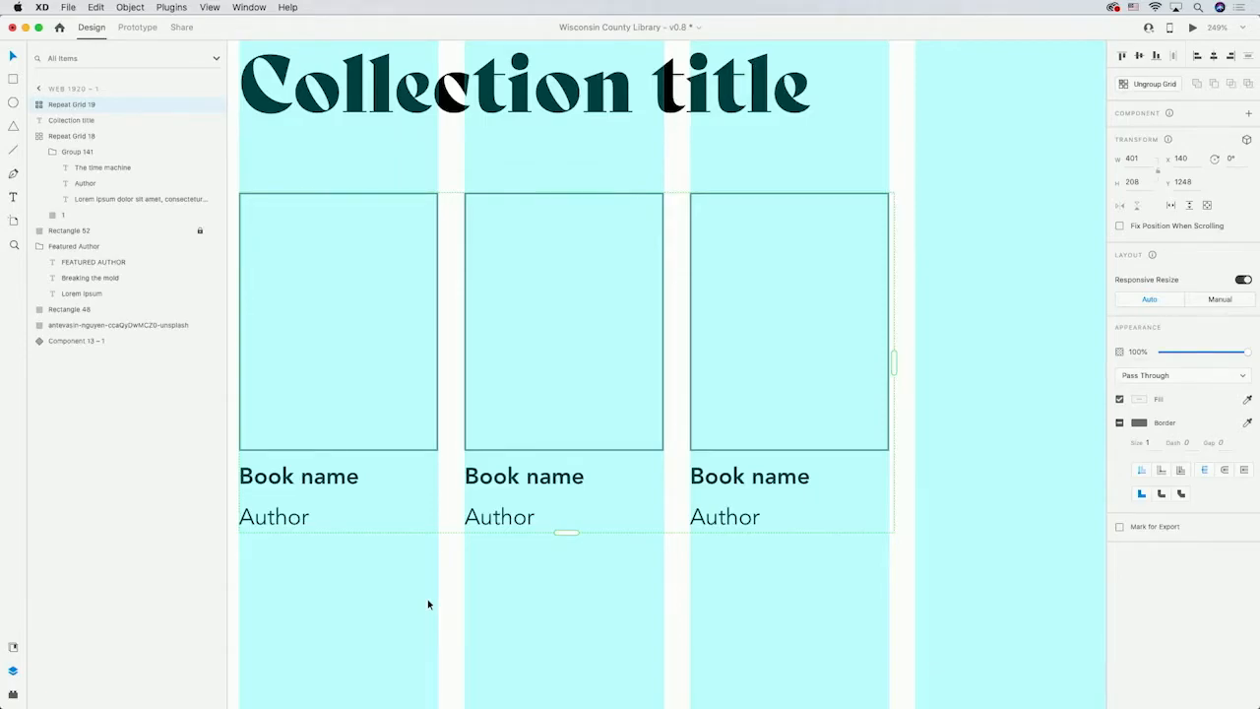
Fill the book covers in the repeat grid with the animal 1–3 images from the Combined collections folder.
{"action": "mouse_move", "coordinate": [429, 705]}
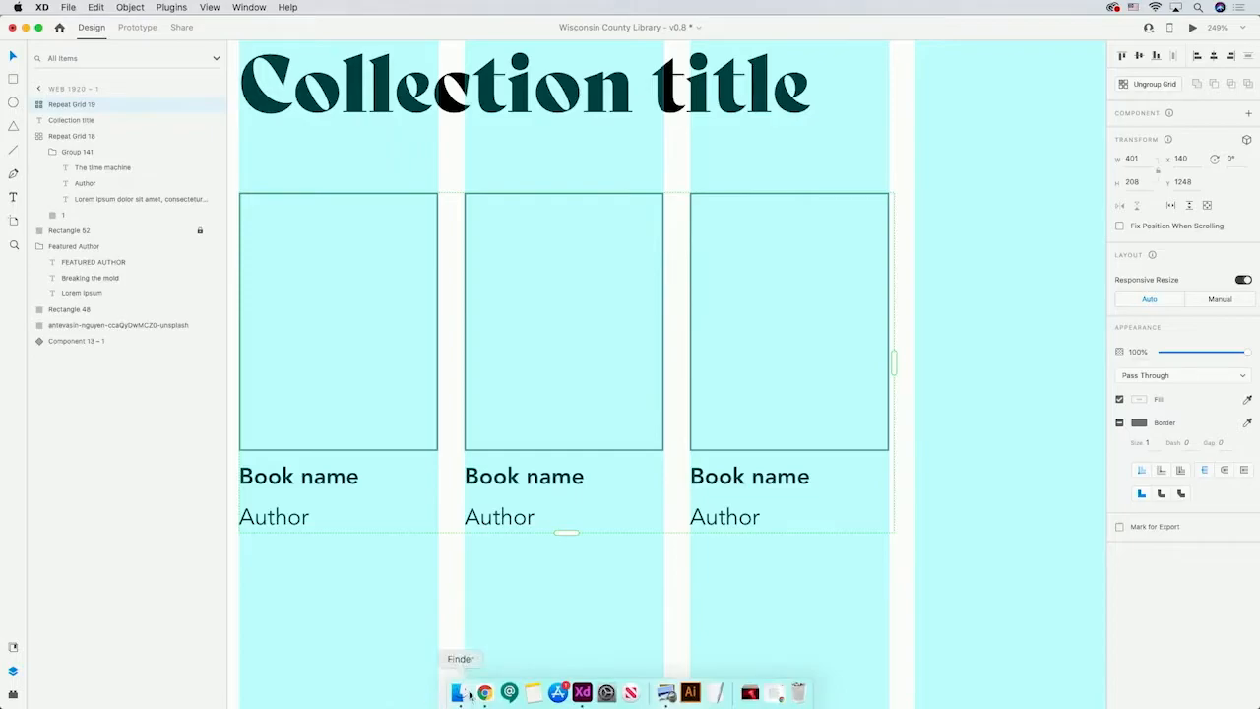
{"action": "left_click", "coordinate": [470, 695]}
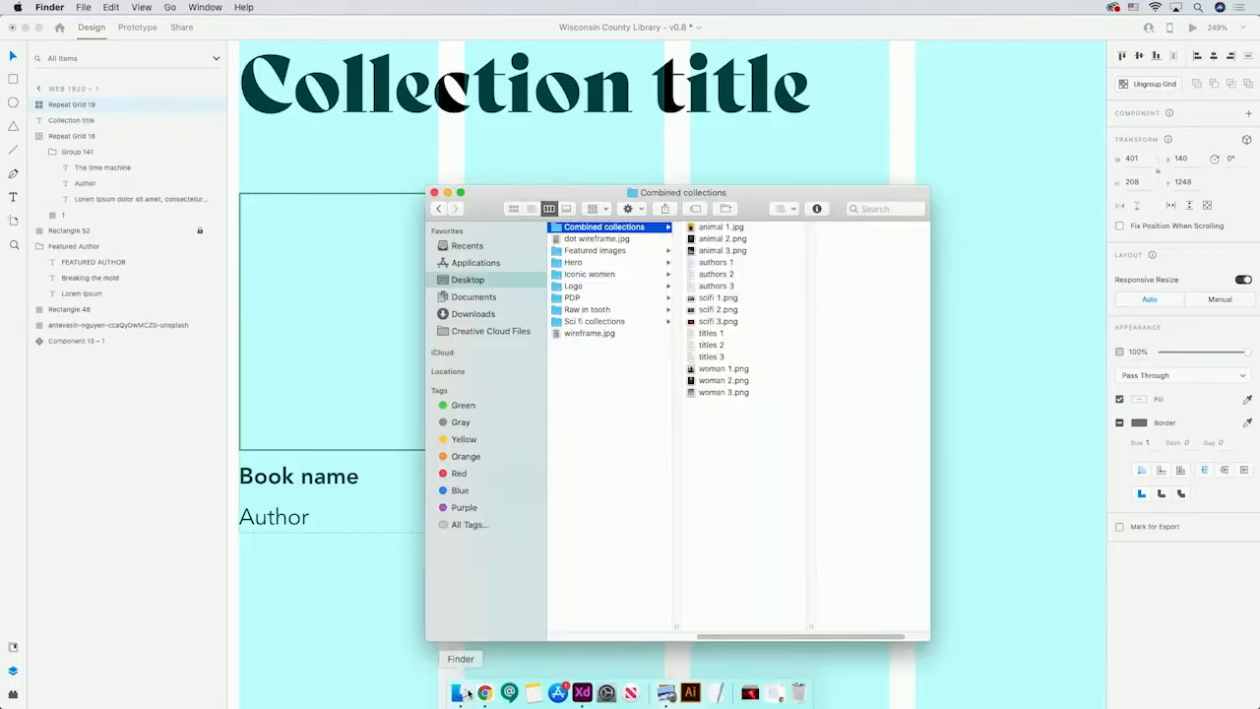
{"action": "left_click", "coordinate": [714, 227]}
{"action": "left_click", "coordinate": [691, 251], "text": "shift"}
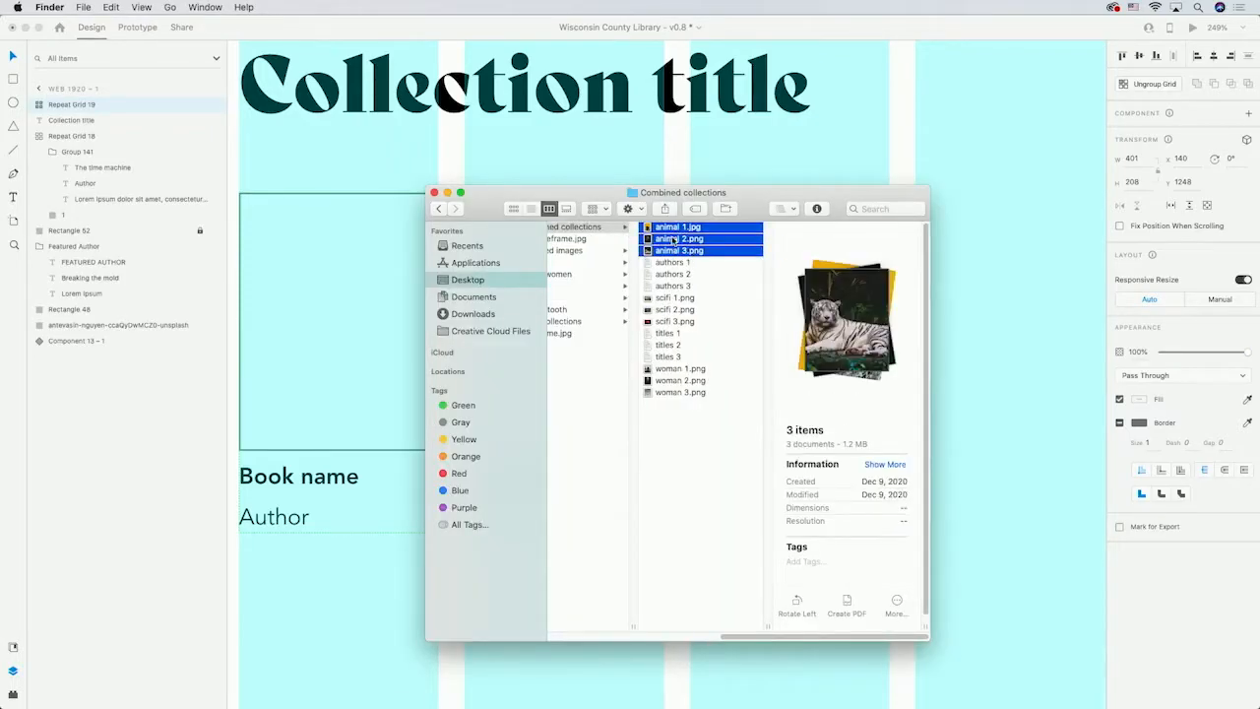
{"action": "left_click_drag", "start_coordinate": [666, 233], "coordinate": [363, 313]}
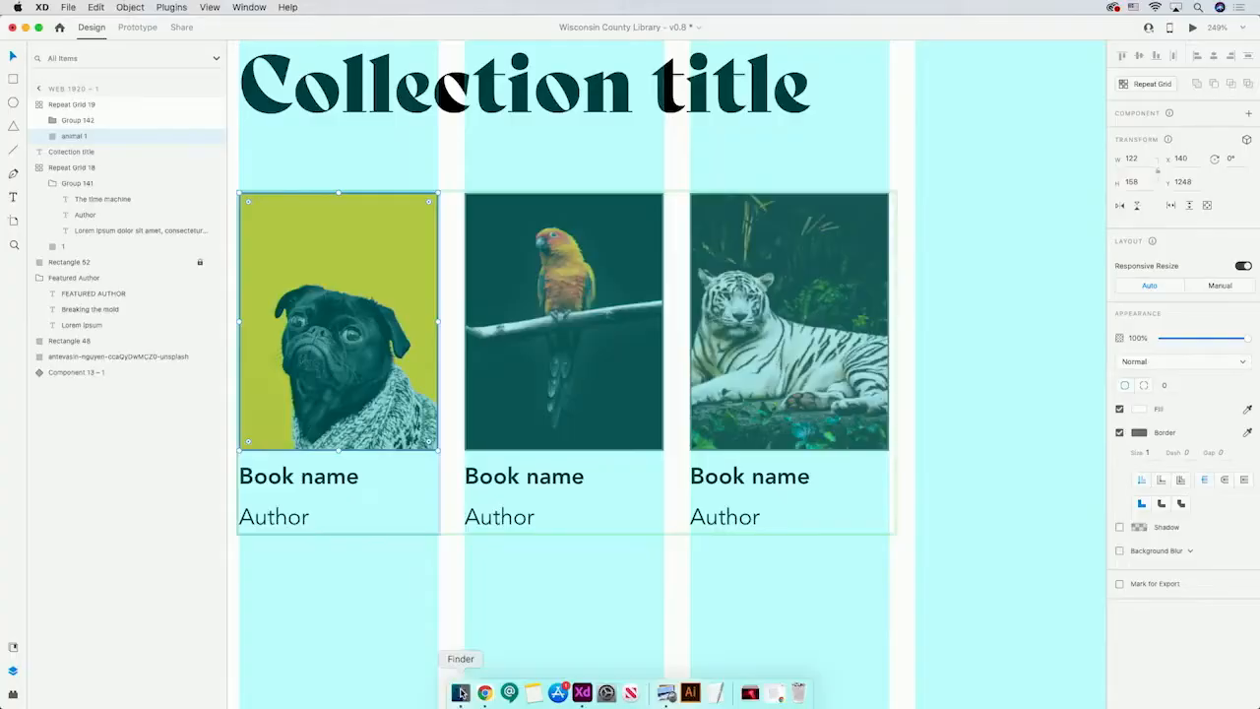
Fill the book titles and author names from the titles 1 and authors 1 text files.
{"action": "left_click", "coordinate": [461, 693]}
{"action": "left_click", "coordinate": [705, 483]}
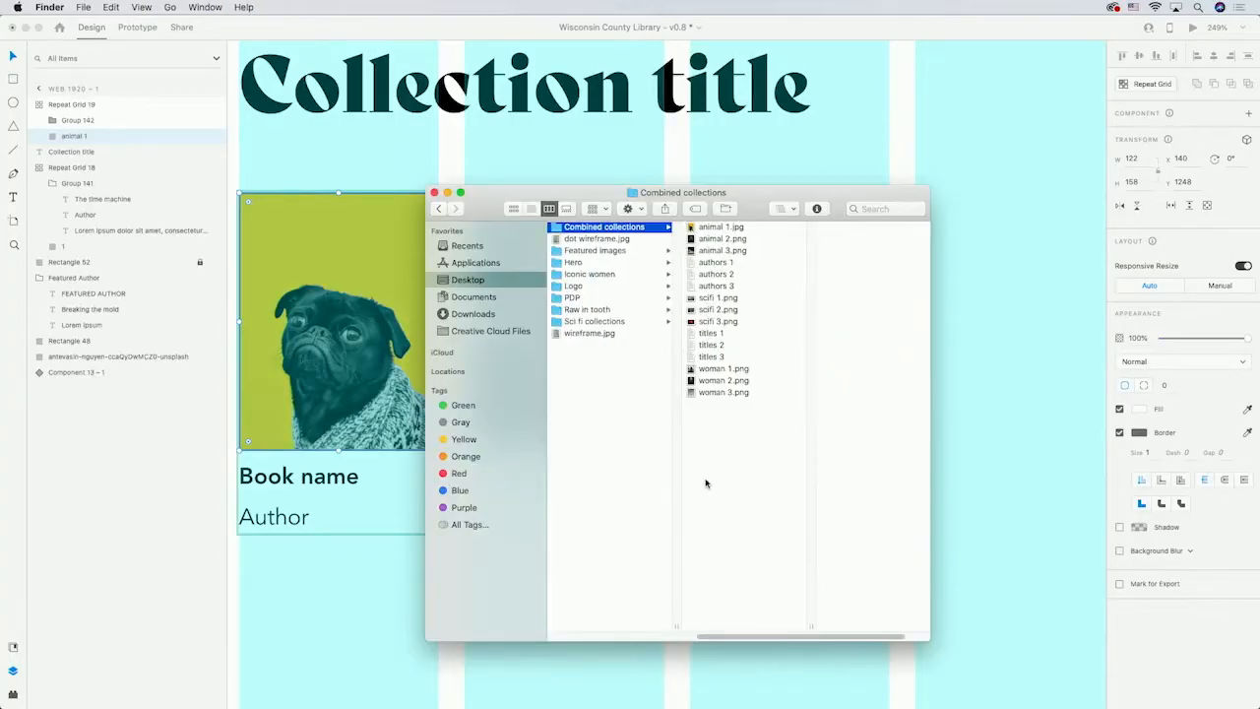
{"action": "left_click", "coordinate": [712, 336]}
{"action": "key", "text": "space"}
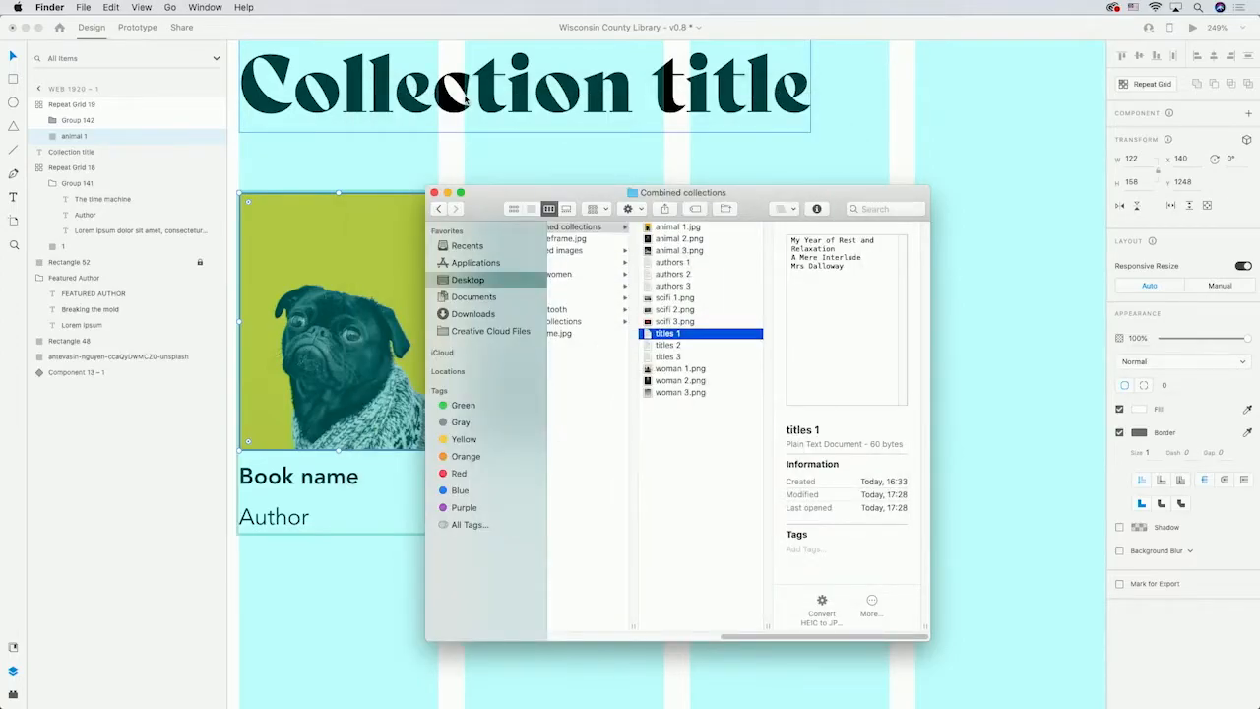
{"action": "left_click_drag", "start_coordinate": [667, 333], "coordinate": [304, 483]}
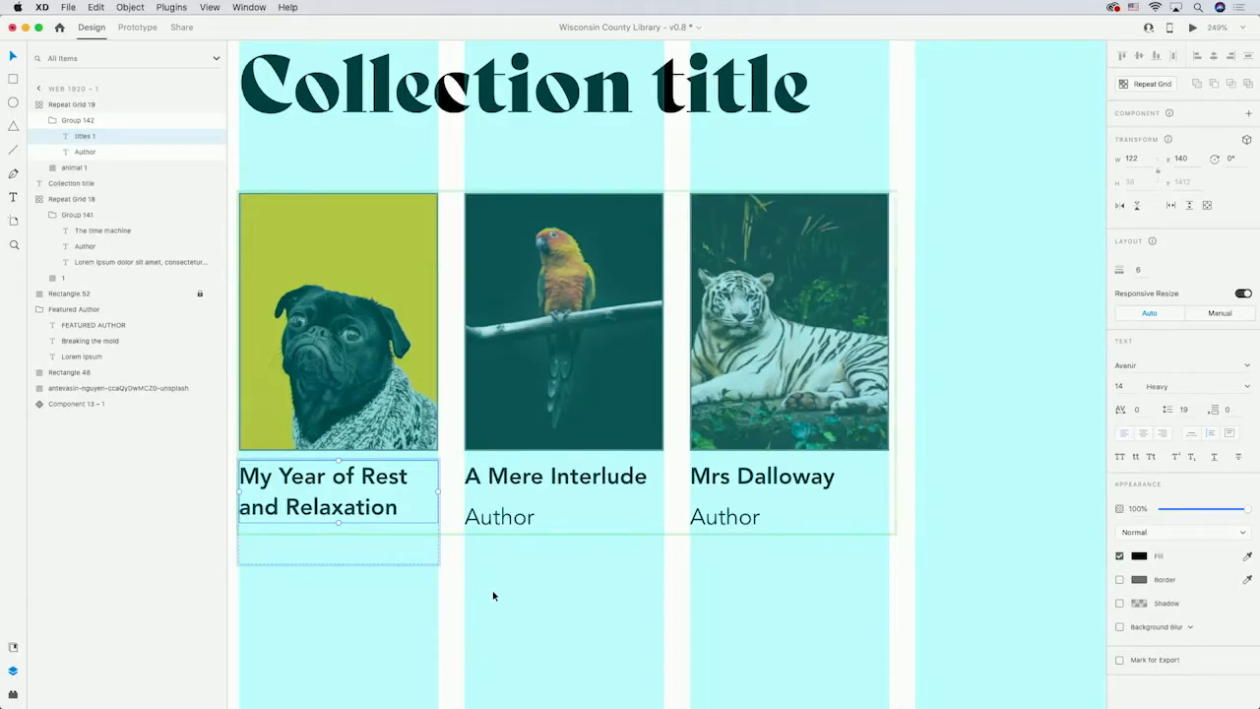
{"action": "left_click_drag", "start_coordinate": [860, 160], "coordinate": [487, 525]}
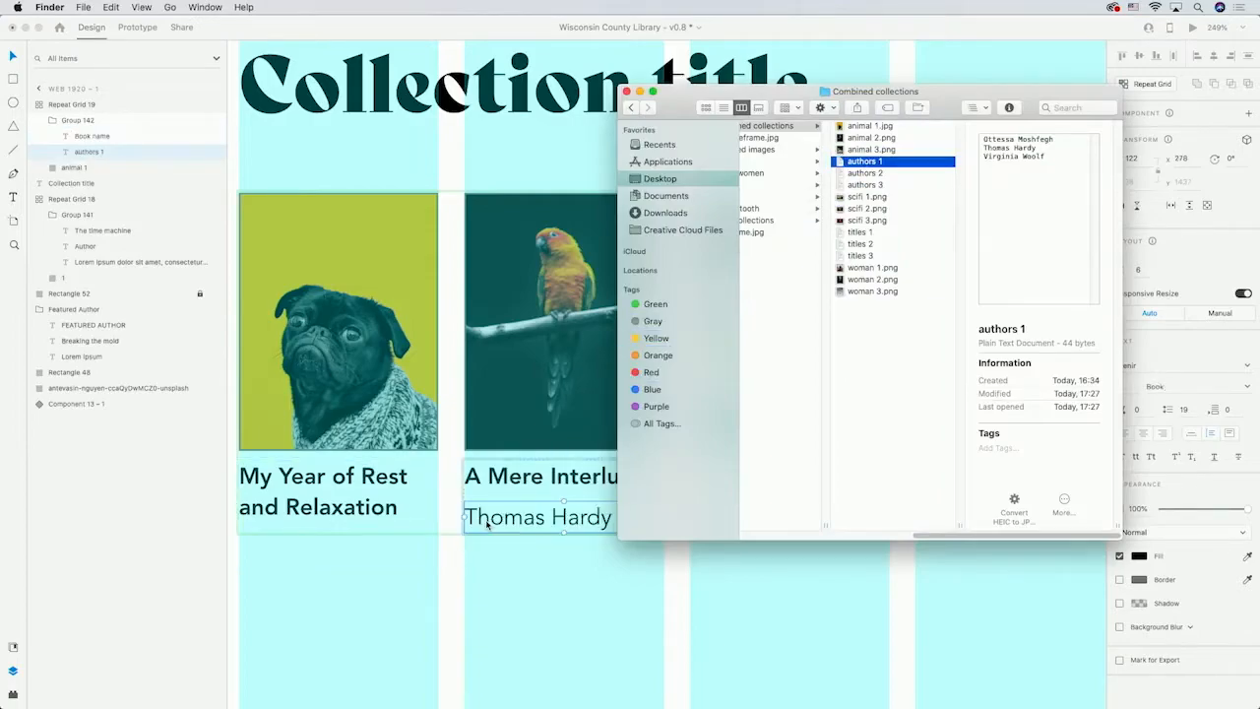
{"action": "left_click_drag", "start_coordinate": [566, 534], "coordinate": [568, 566]}
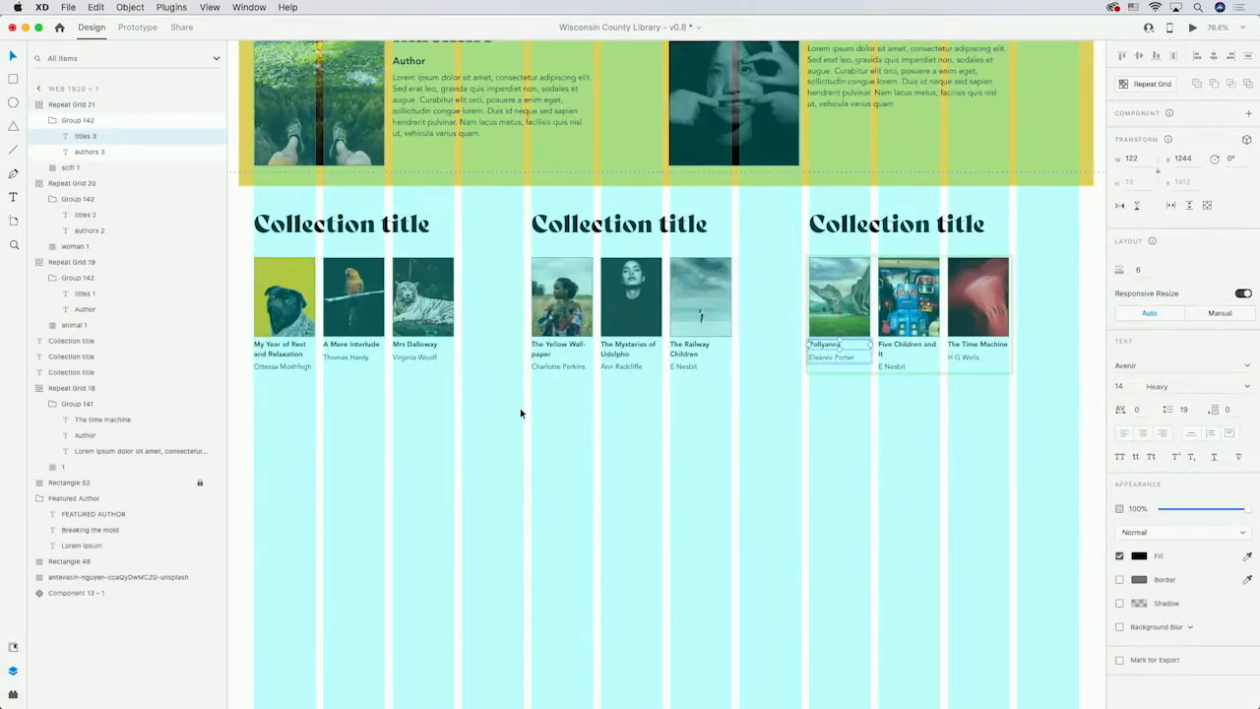
Draw a full-width footer rectangle about 1700 by 443 below the collections, remove its border and fill it black.
{"action": "scroll", "coordinate": [520, 414], "scroll_direction": "down", "scroll_amount": 3}
{"action": "left_click", "coordinate": [163, 357]}
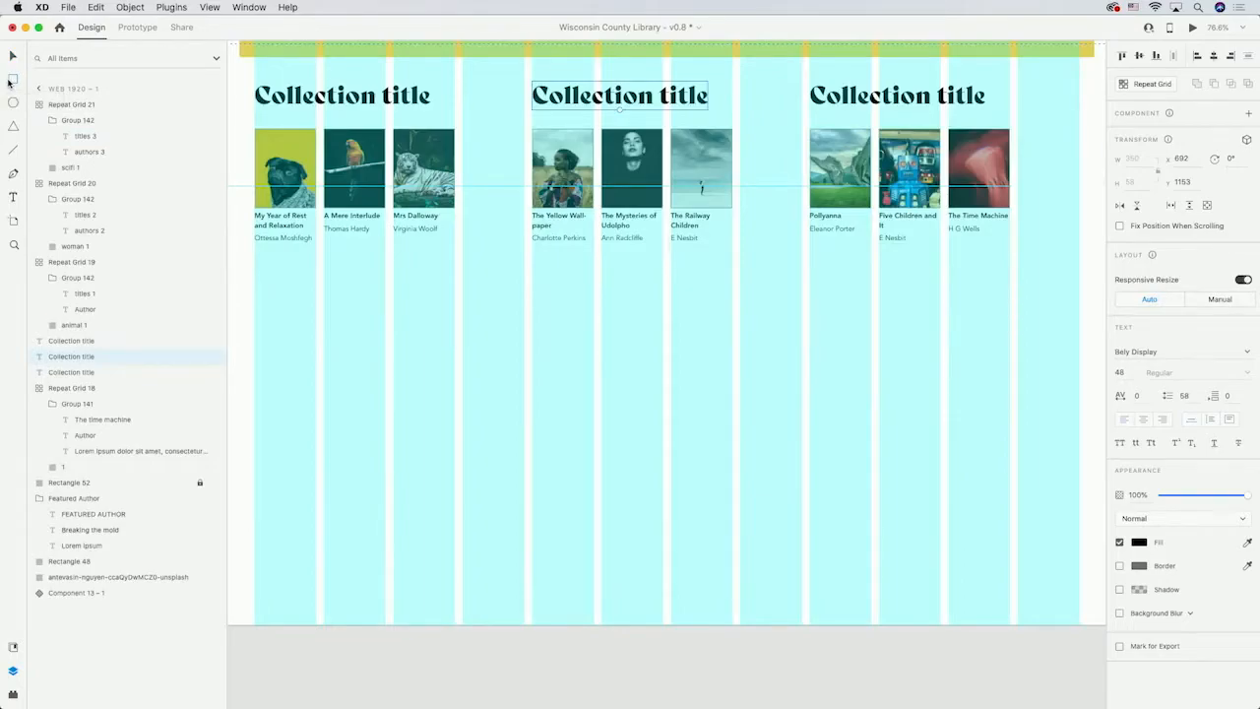
{"action": "mouse_move", "coordinate": [240, 260]}
{"action": "left_mouse_down"}
{"action": "mouse_move", "coordinate": [429, 382]}
{"action": "mouse_move", "coordinate": [532, 426]}
{"action": "mouse_move", "coordinate": [879, 495]}
{"action": "mouse_move", "coordinate": [1081, 487]}
{"action": "mouse_move", "coordinate": [1089, 434]}
{"action": "mouse_move", "coordinate": [1096, 473]}
{"action": "mouse_move", "coordinate": [1078, 483]}
{"action": "left_mouse_up"}
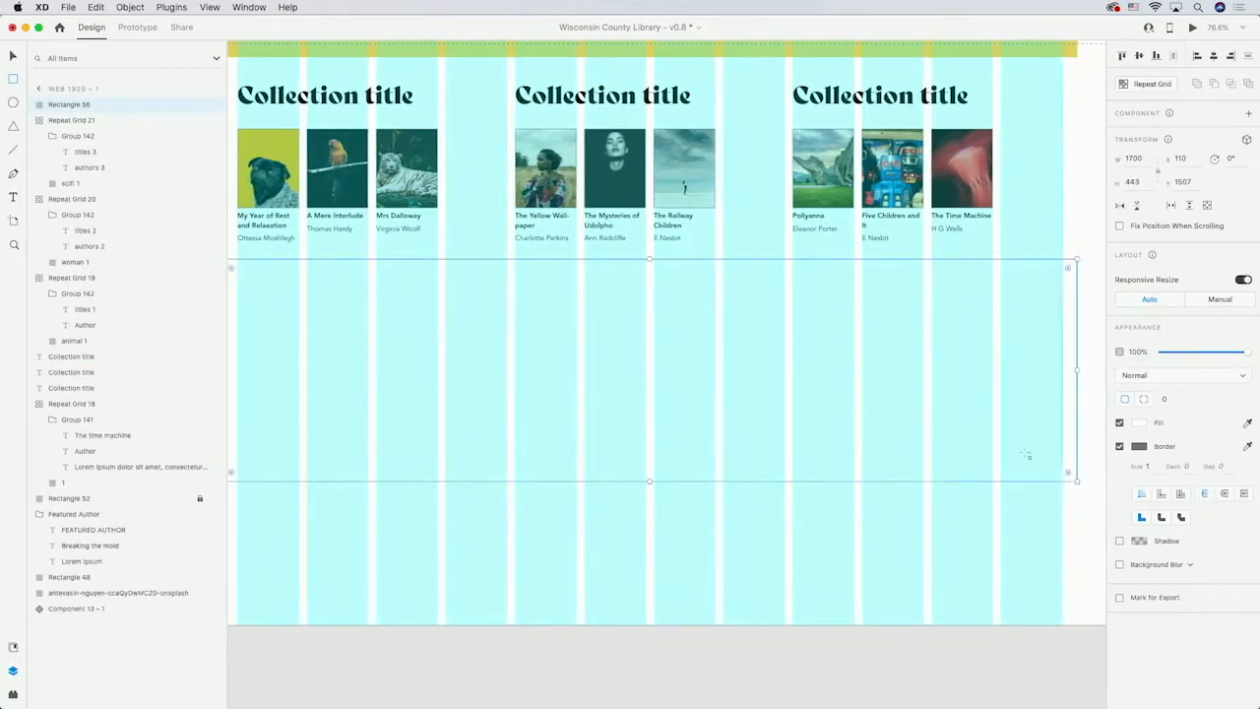
{"action": "left_click", "coordinate": [1120, 448]}
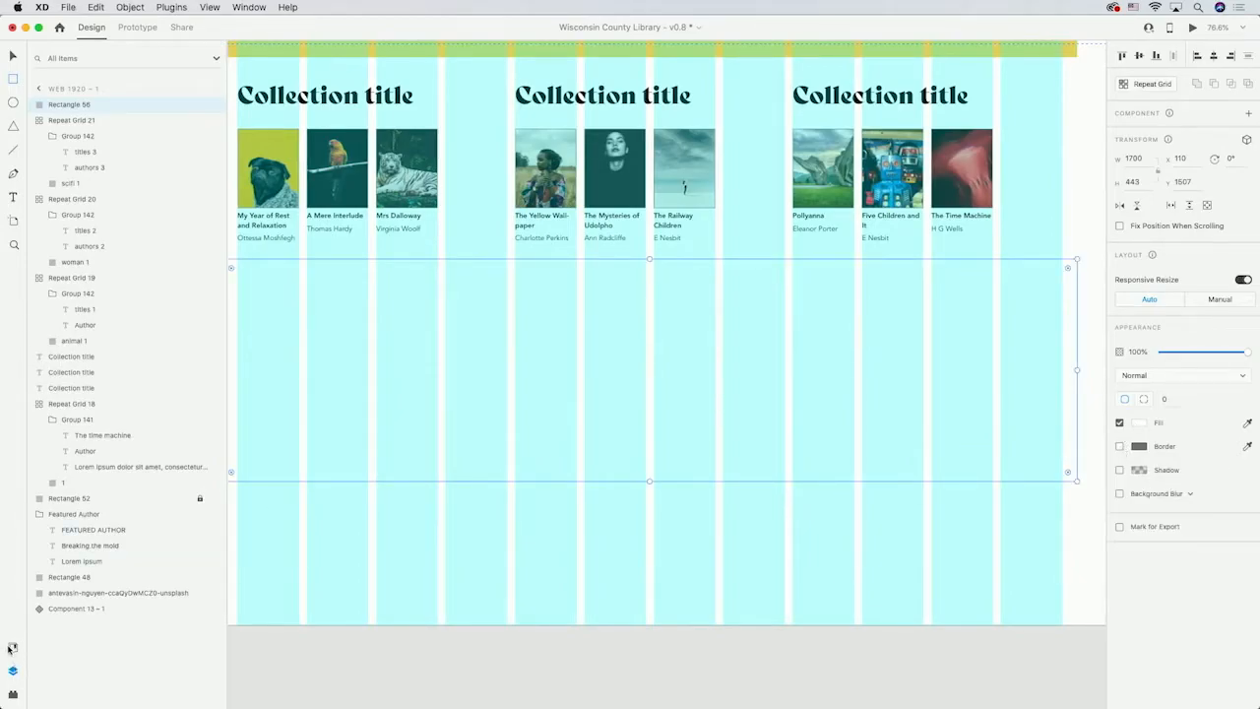
{"action": "left_click", "coordinate": [12, 648]}
{"action": "left_click", "coordinate": [92, 152]}
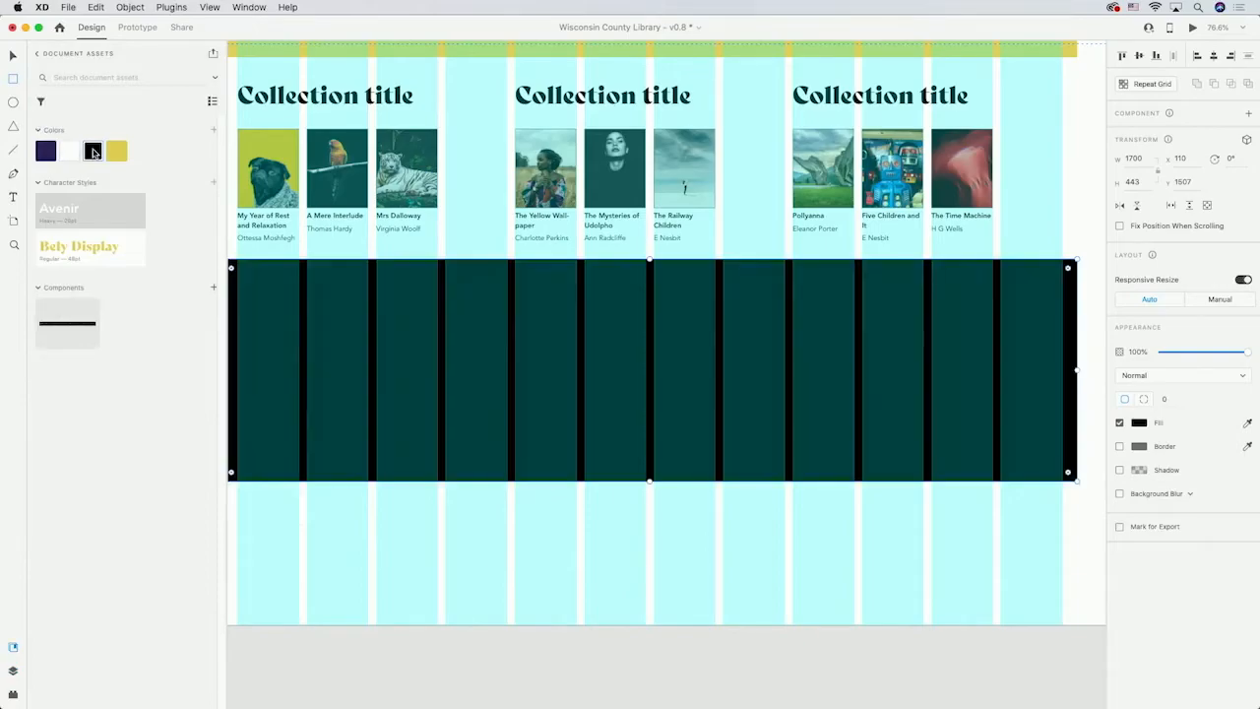
{"action": "left_click_drag", "start_coordinate": [467, 541], "coordinate": [485, 555]}
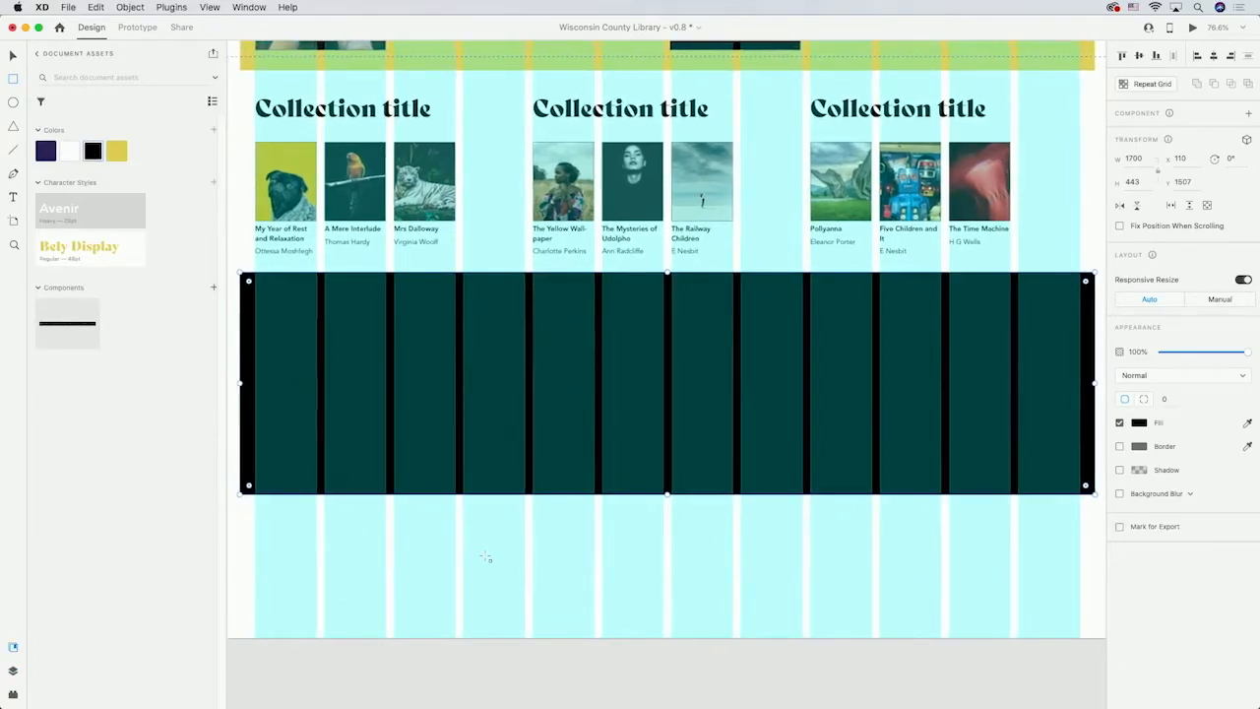
Copy the wcl logo from the header into the footer's top-left corner.
{"action": "scroll", "coordinate": [393, 538], "scroll_direction": "down", "scroll_amount": 5}
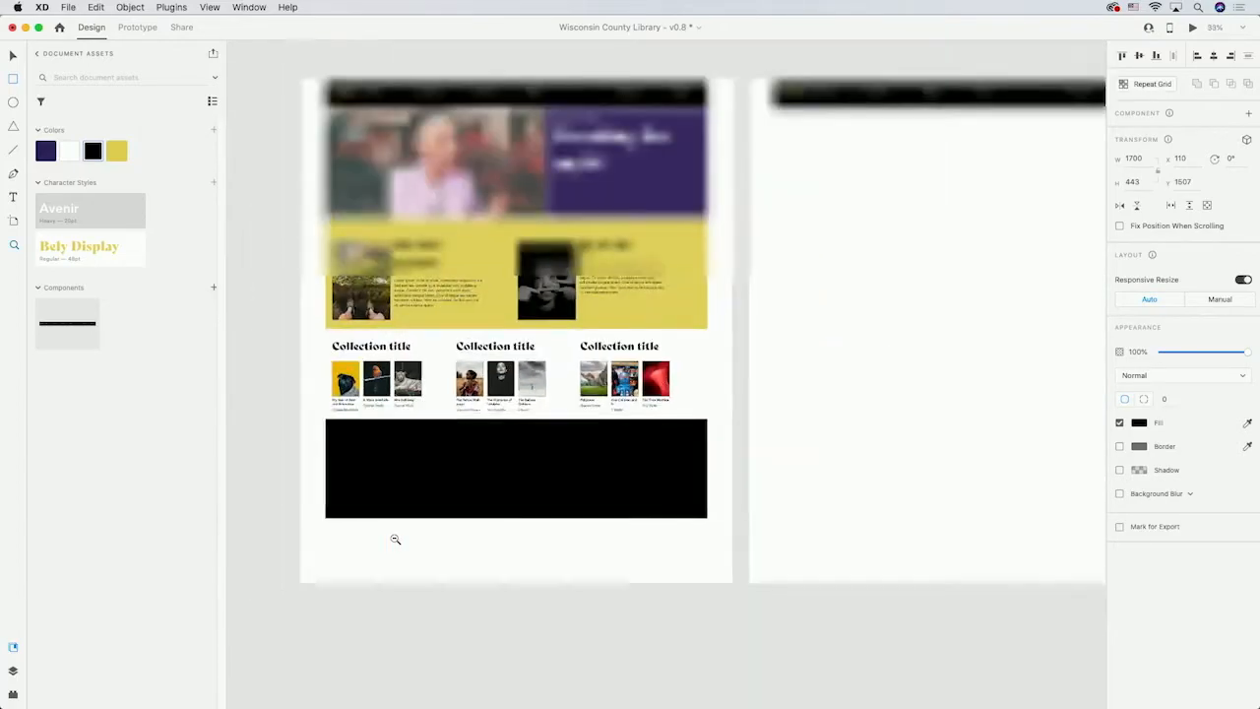
{"action": "key", "text": "v"}
{"action": "left_click", "coordinate": [342, 111], "text": "super"}
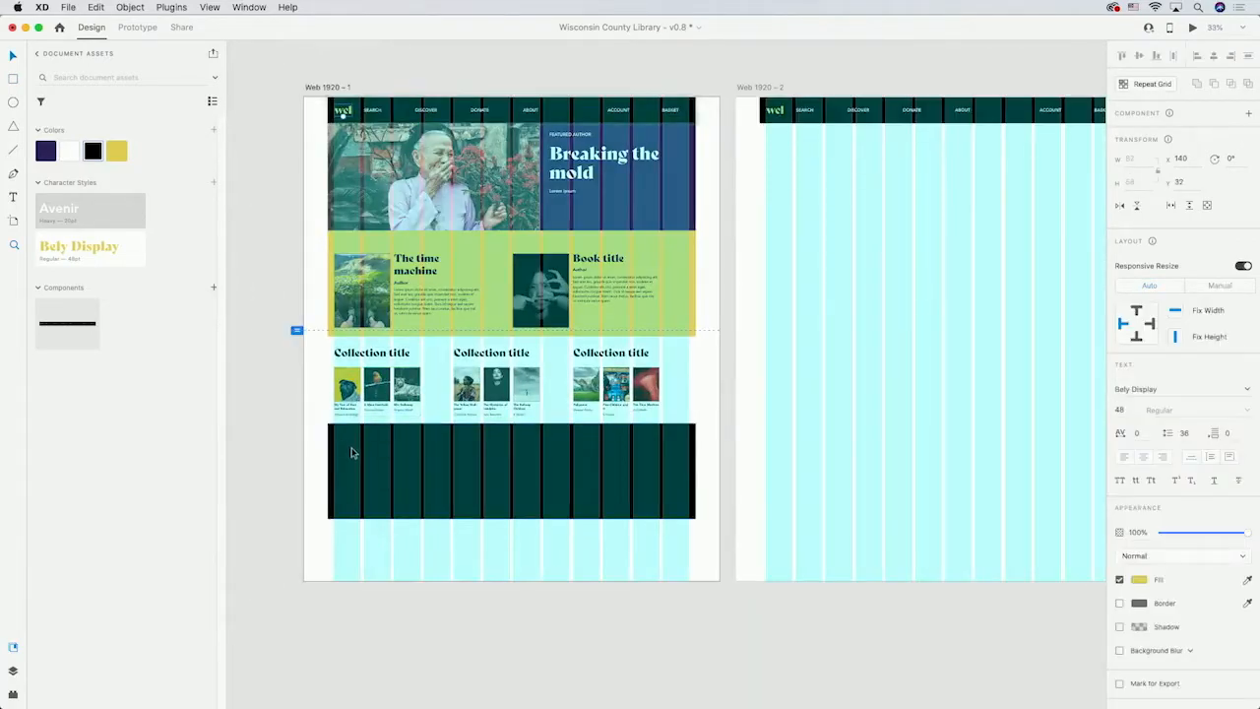
{"action": "left_click", "coordinate": [352, 455]}
{"action": "scroll", "coordinate": [350, 448], "scroll_direction": "up", "scroll_amount": 5}
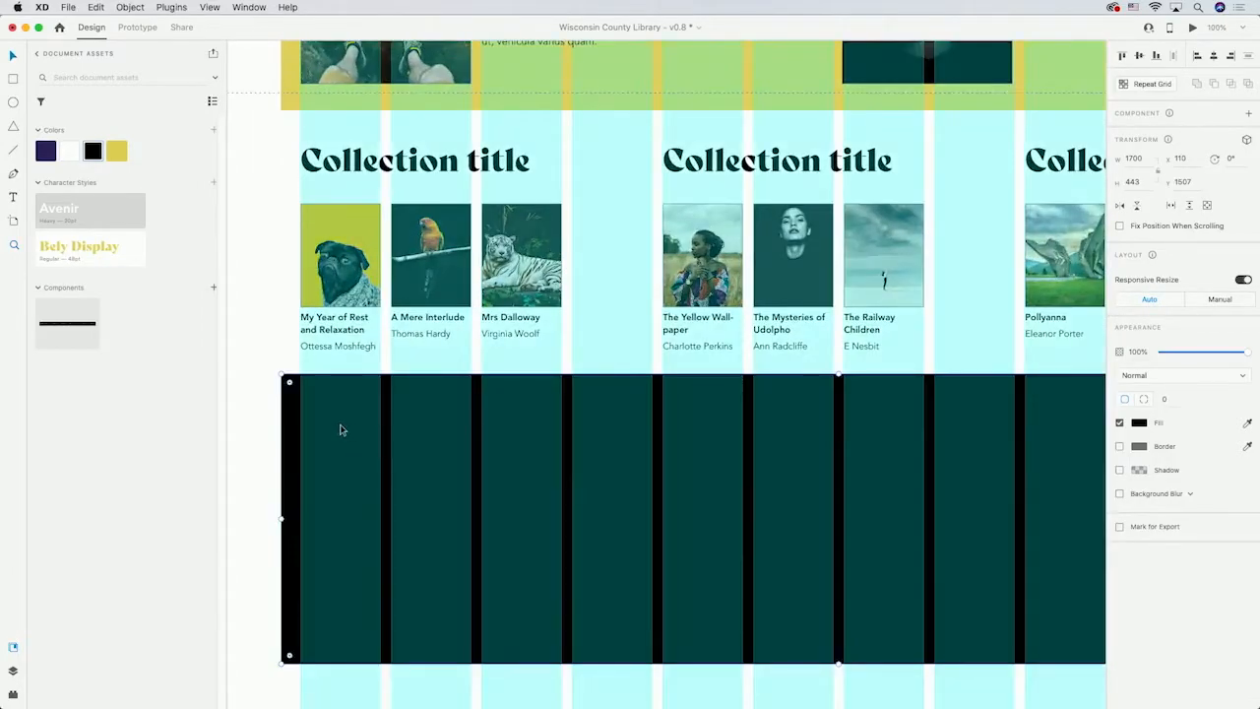
{"action": "left_click", "coordinate": [340, 429], "text": "super"}
{"action": "left_click_drag", "start_coordinate": [309, 422], "coordinate": [309, 420]}
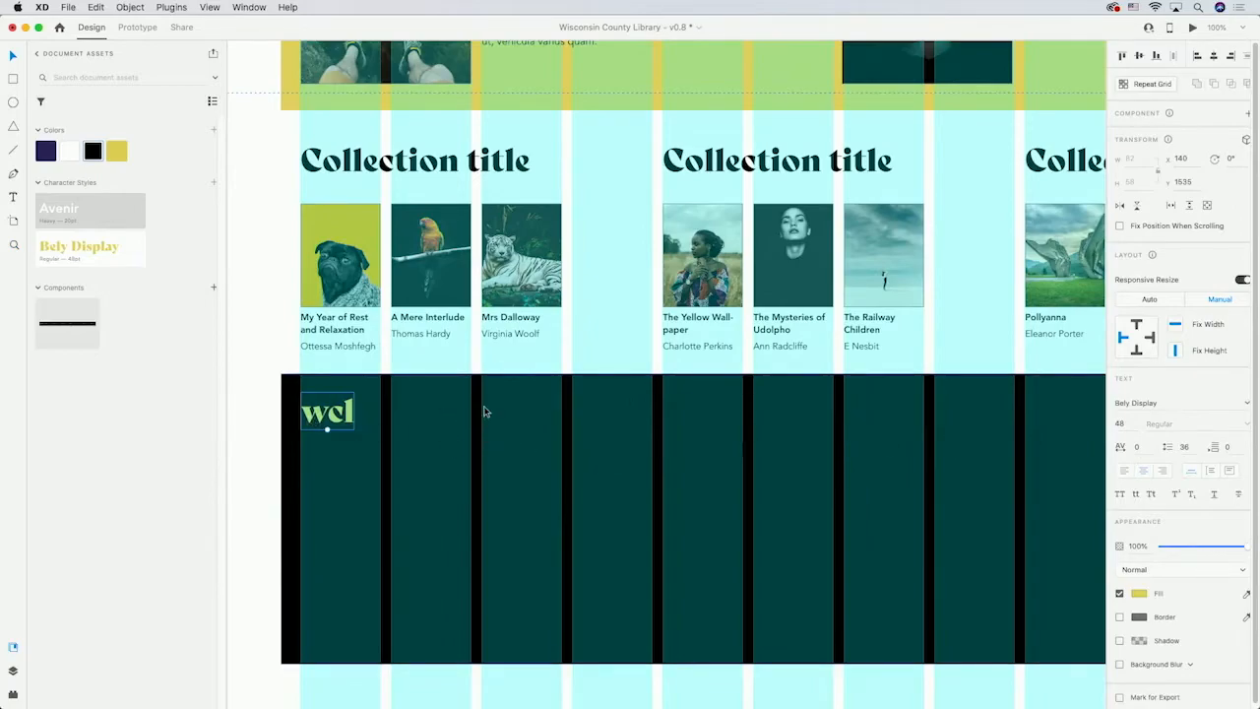
Add a three-line WISCONSIN COUNTY LIBRARY text next to the footer logo.
{"action": "left_click", "coordinate": [12, 197]}
{"action": "left_click", "coordinate": [392, 401]}
{"action": "type", "text": "WISCONSIN"}
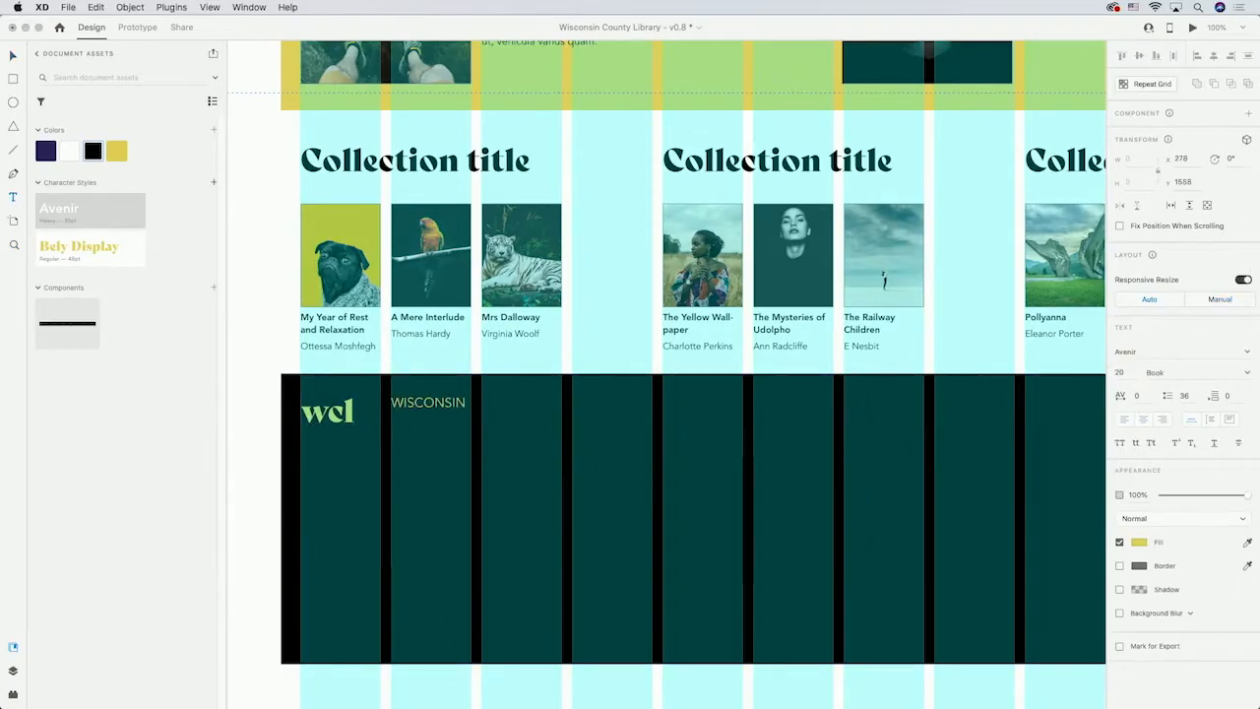
{"action": "key", "text": "Return"}
{"action": "type", "text": "COUNTY"}
{"action": "key", "text": "Return"}
{"action": "type", "text": "LIBRARY"}
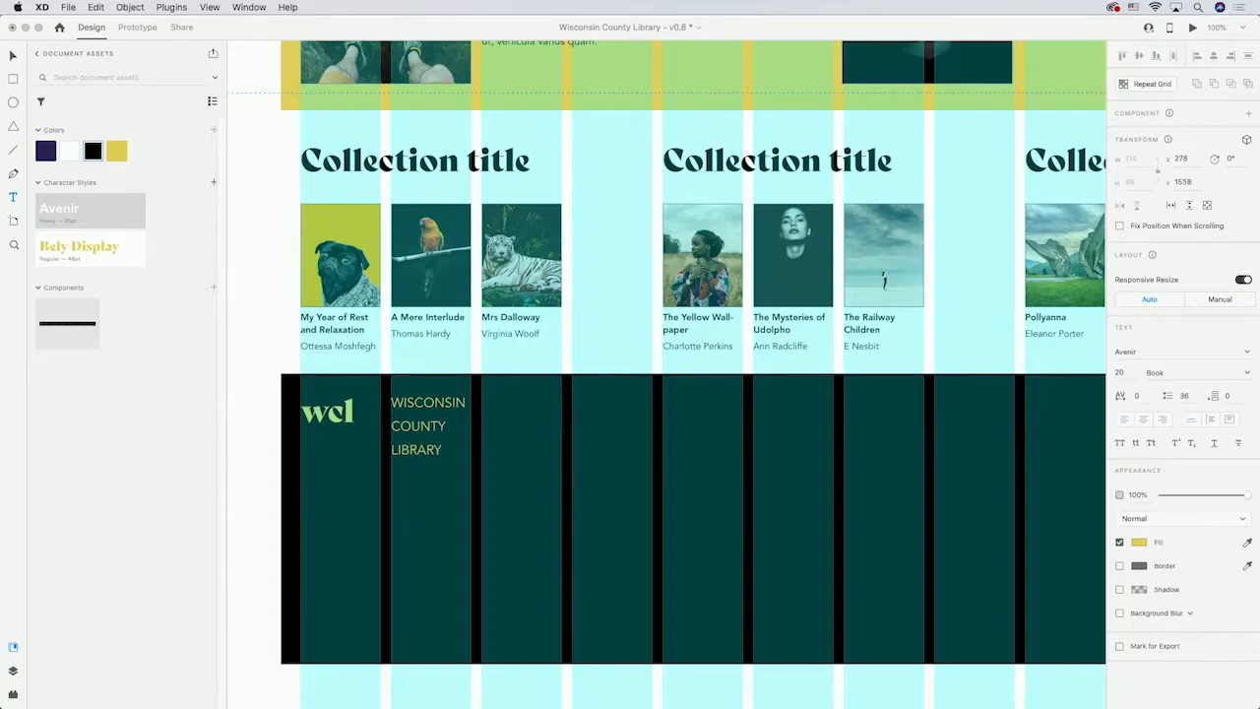
{"action": "key", "text": "Escape"}
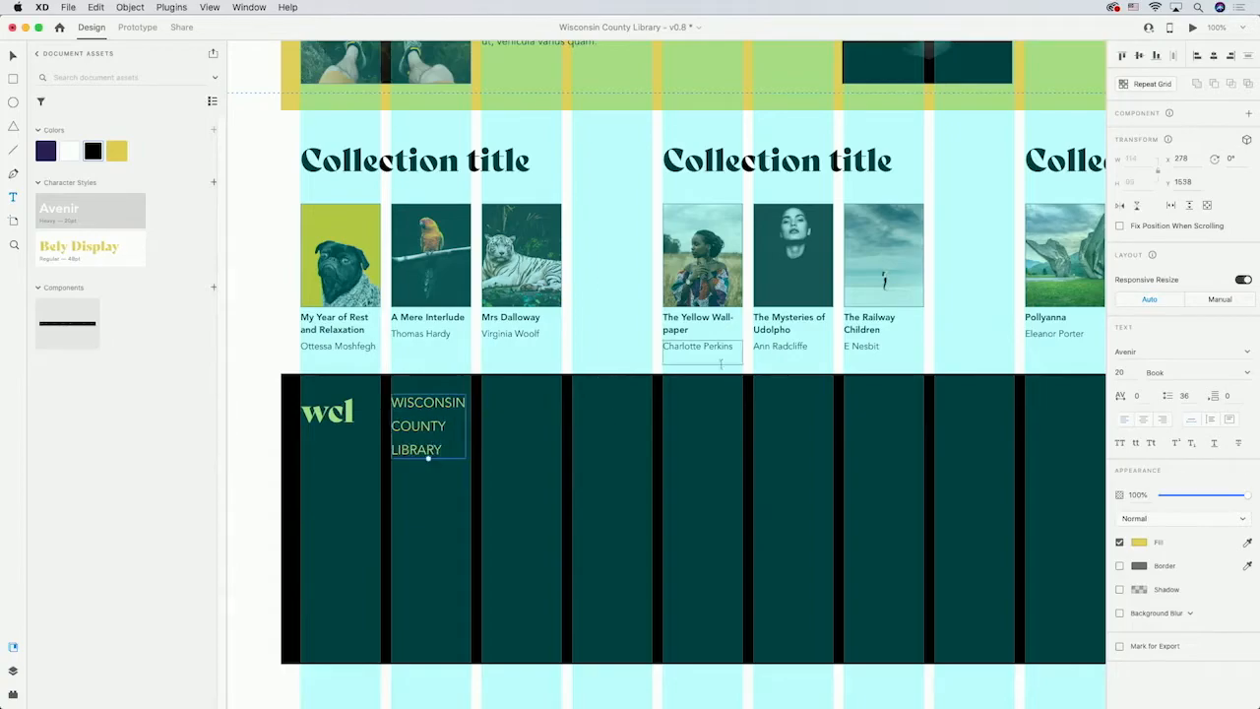
Set the library name text's line spacing to 26.
{"action": "left_click", "coordinate": [1142, 350]}
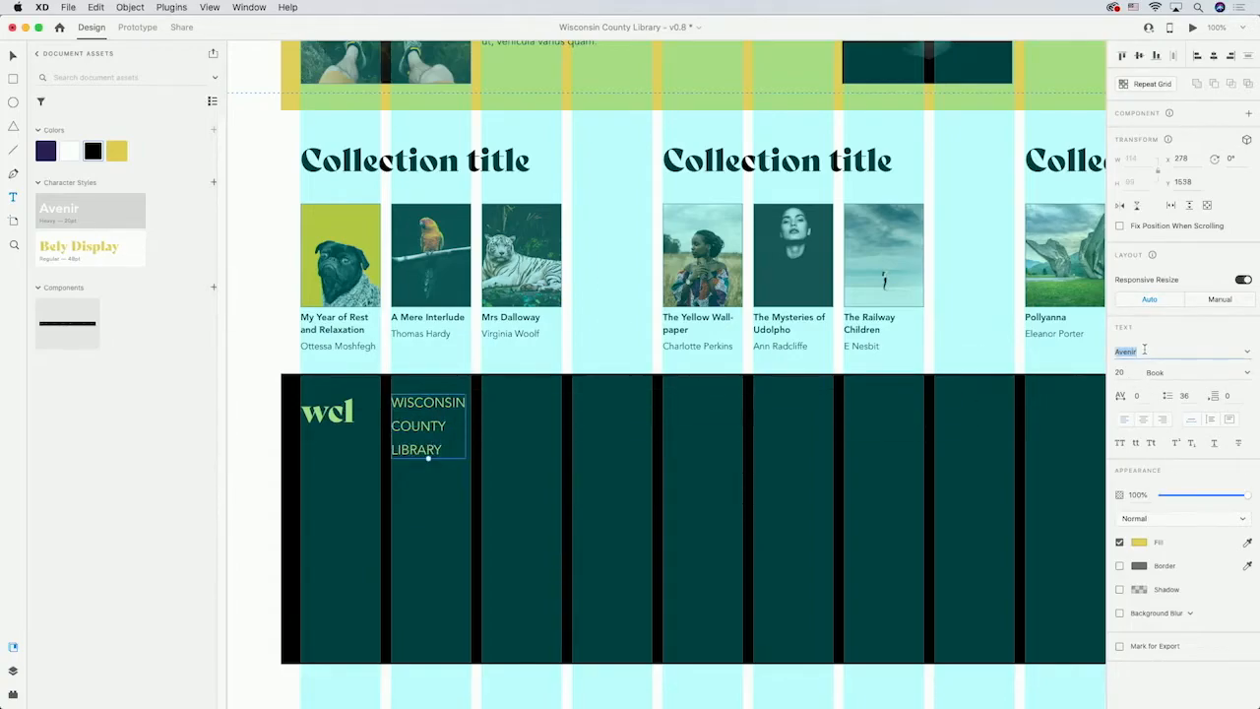
{"action": "left_click", "coordinate": [1122, 373]}
{"action": "key", "text": "Tab"}
{"action": "key", "text": "Tab"}
{"action": "key", "text": "Tab"}
{"action": "type", "text": "26"}
{"action": "key", "text": "Return"}
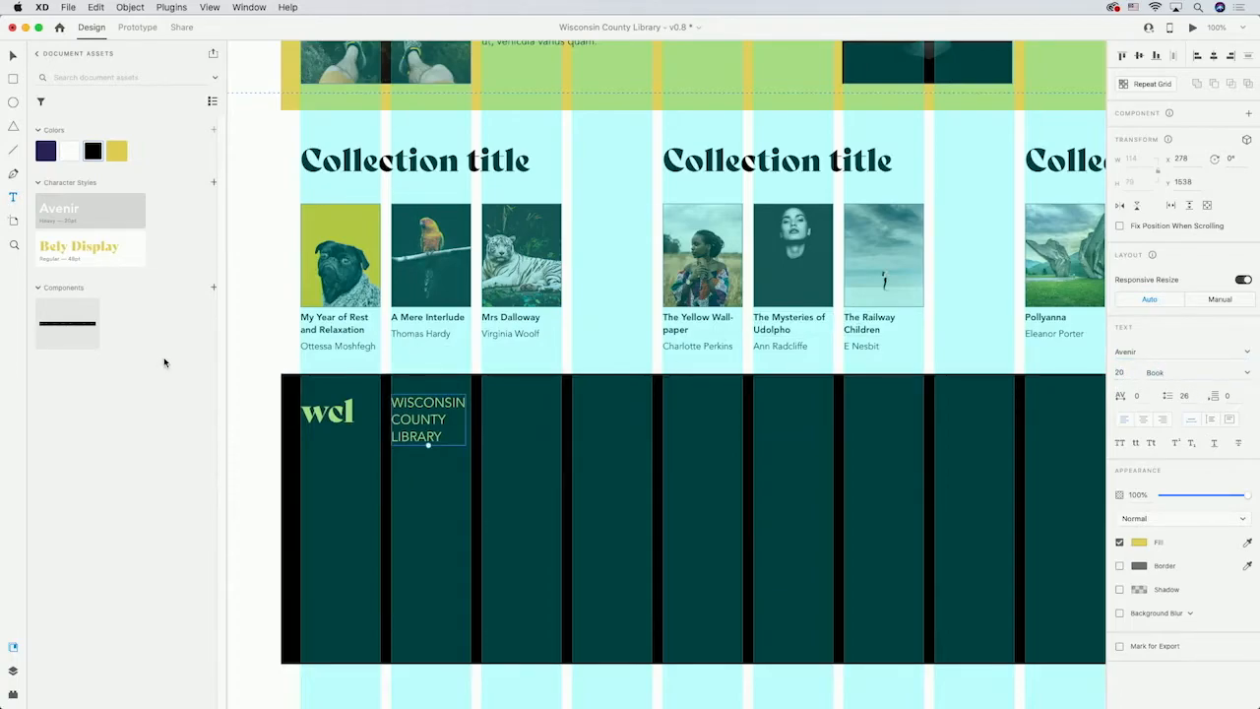
Enlarge the footer logo and place it just left of the library name text.
{"action": "left_click", "coordinate": [327, 411]}
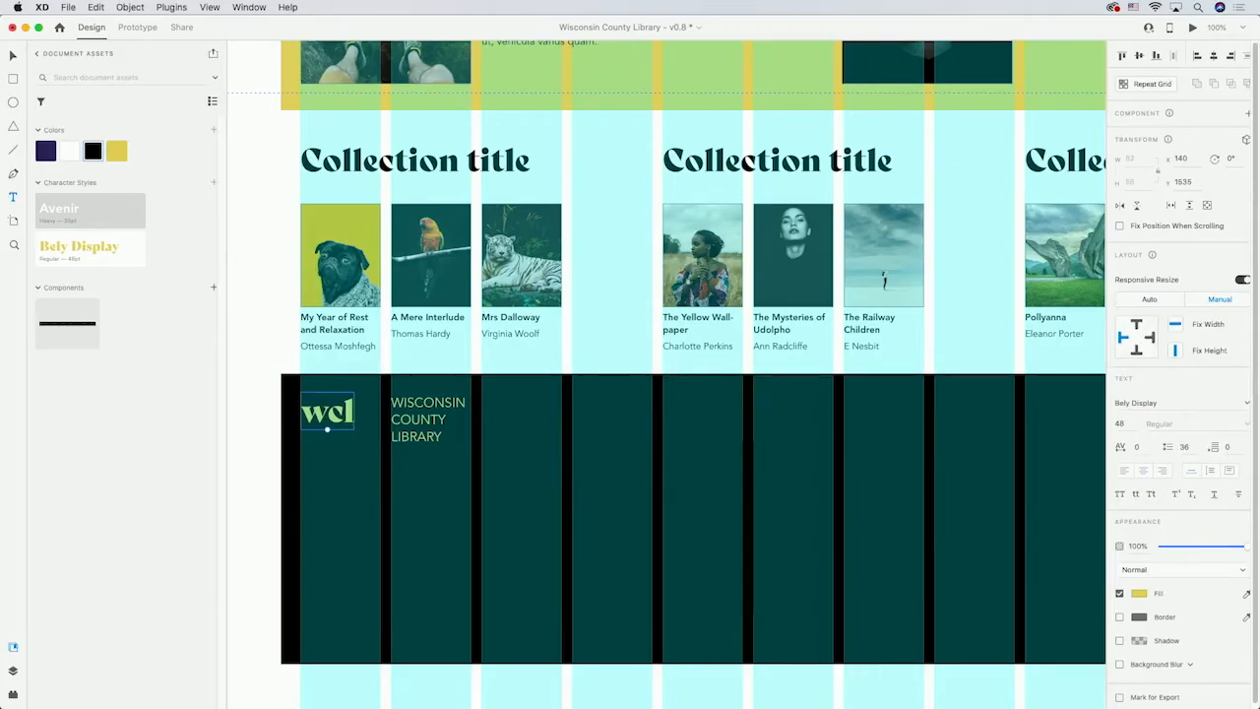
{"action": "left_click", "coordinate": [15, 58]}
{"action": "left_click_drag", "start_coordinate": [327, 429], "coordinate": [437, 421]}
{"action": "left_click", "coordinate": [510, 509]}
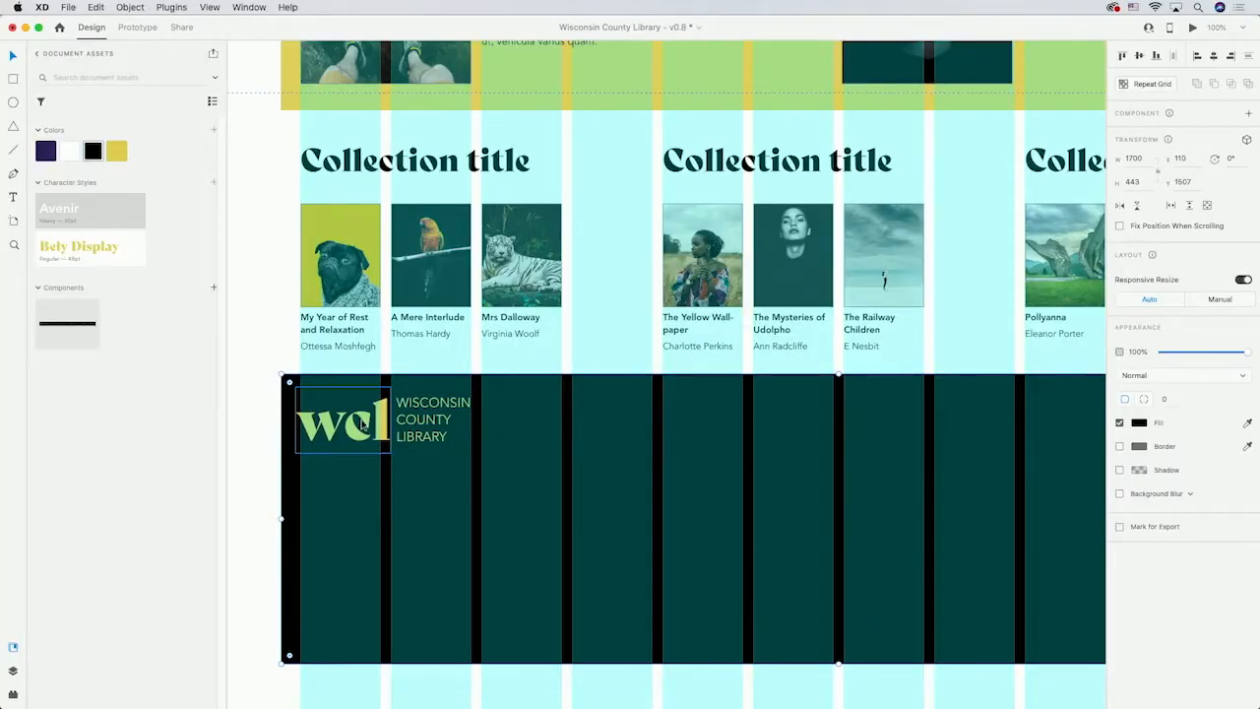
Group the footer logo with the library name text.
{"action": "left_click", "coordinate": [359, 425]}
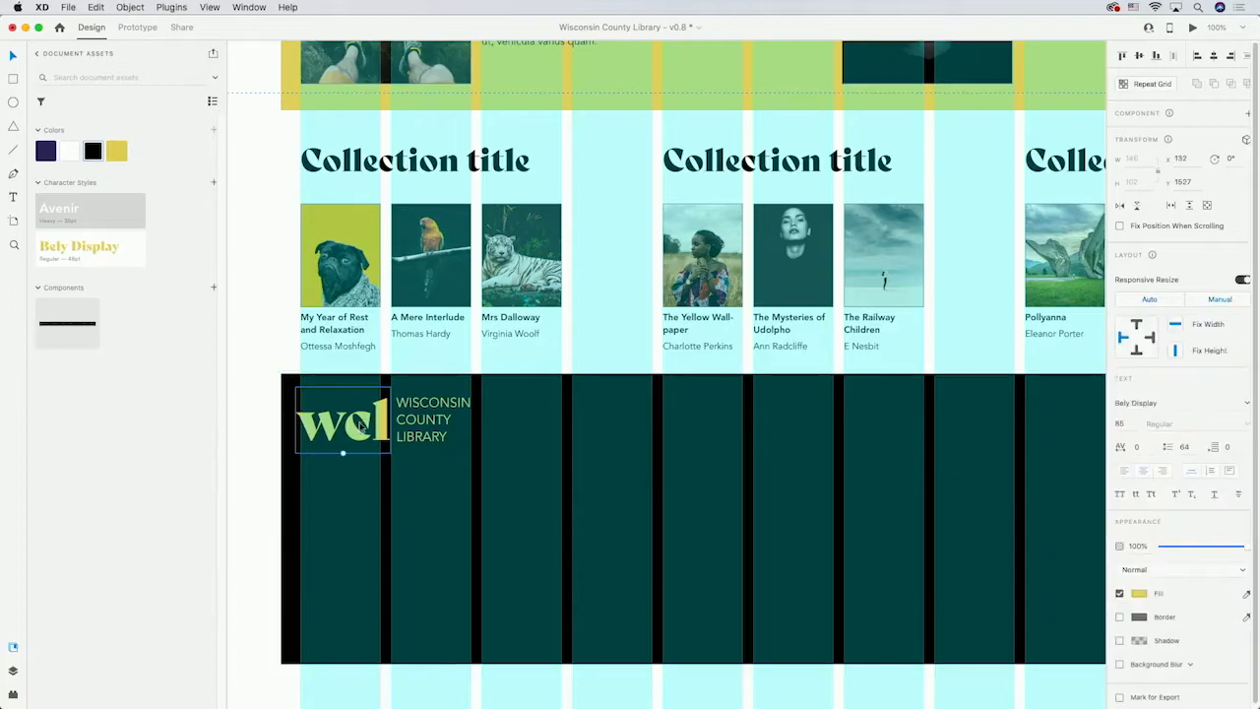
{"action": "left_click", "coordinate": [430, 423], "text": "shift"}
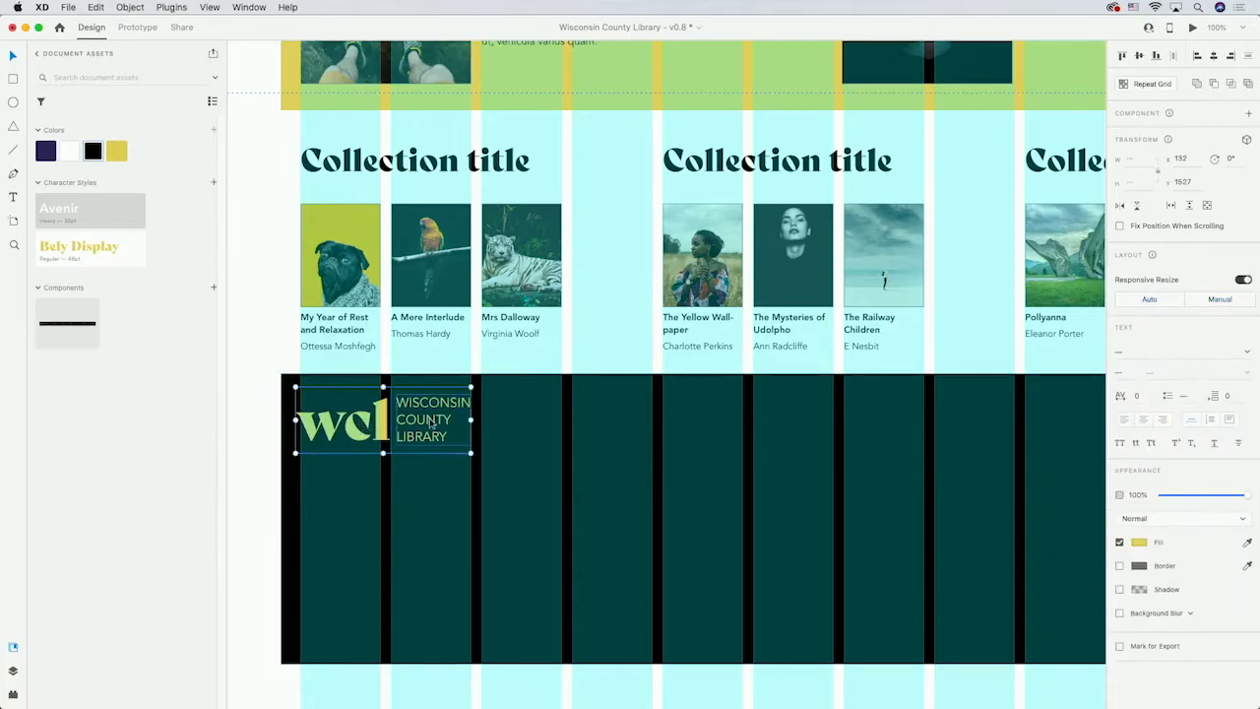
{"action": "key", "text": "super+g"}
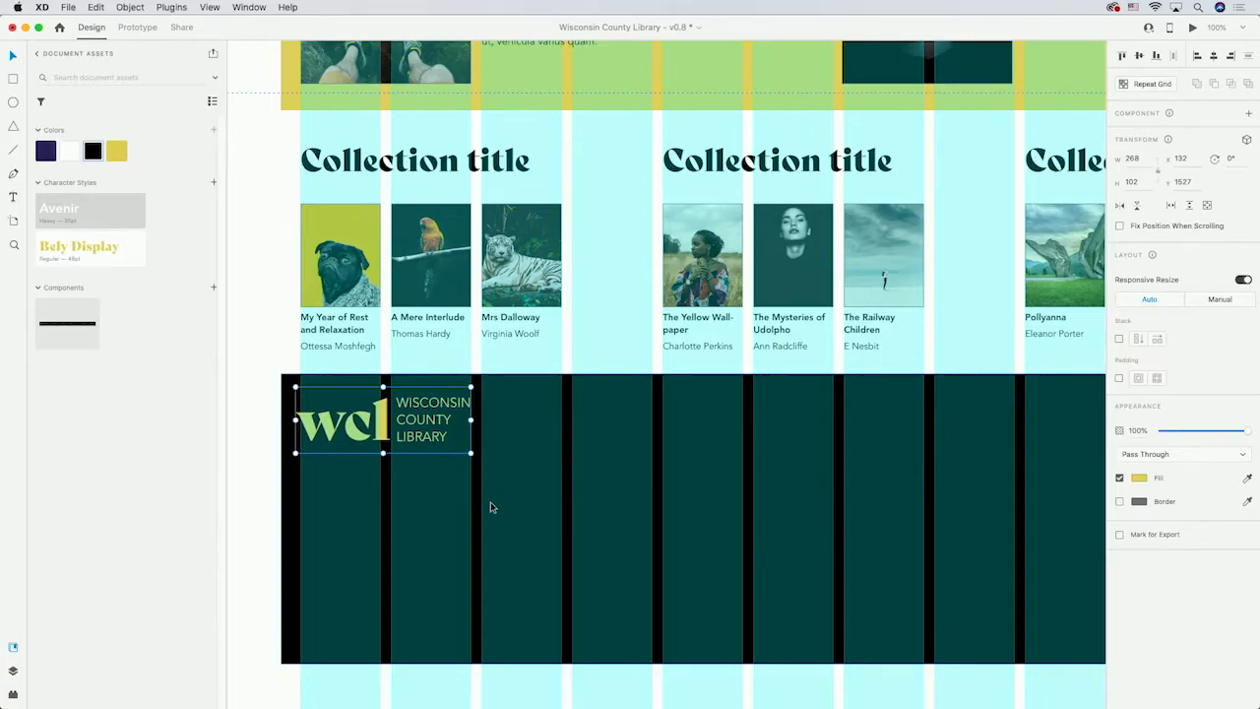
Add COUNTY and ADDRESS text labels side by side in the footer's middle columns and select both.
{"action": "key", "text": "t"}
{"action": "left_click", "coordinate": [572, 405]}
{"action": "type", "text": "COUNTY"}
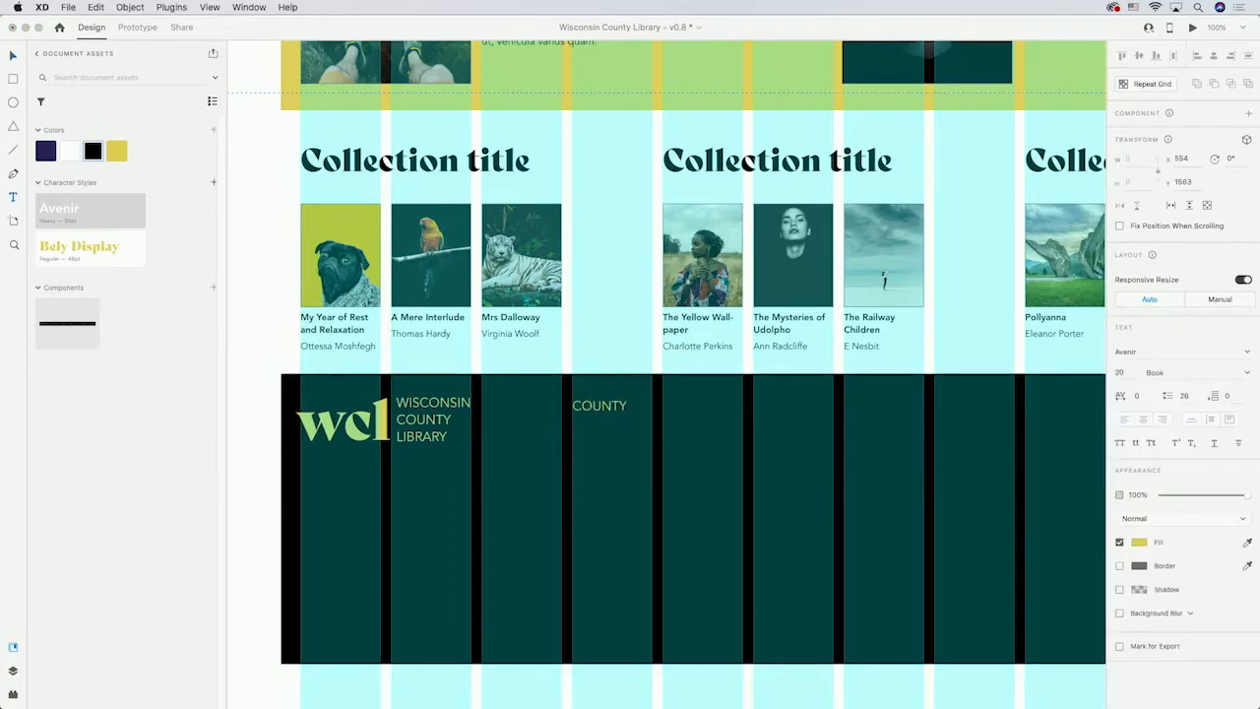
{"action": "left_click", "coordinate": [663, 404]}
{"action": "type", "text": "ADDRESS"}
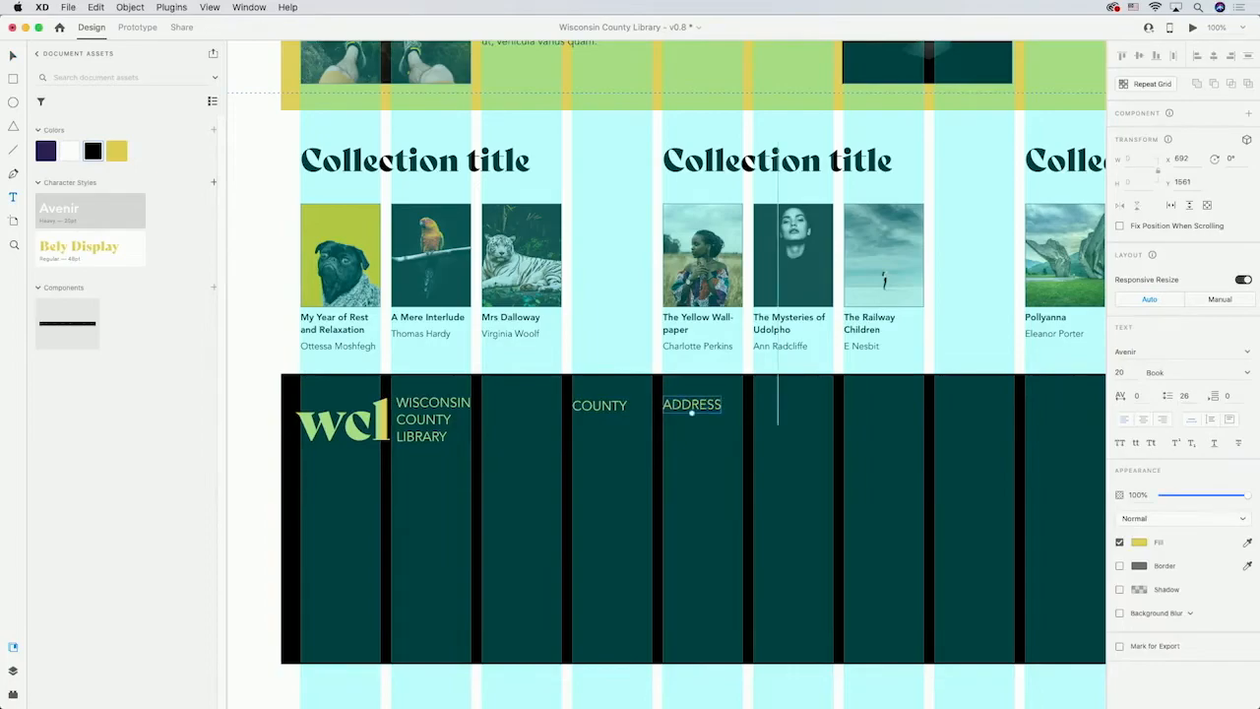
{"action": "key", "text": "Escape"}
{"action": "left_click", "coordinate": [609, 408], "text": "shift"}
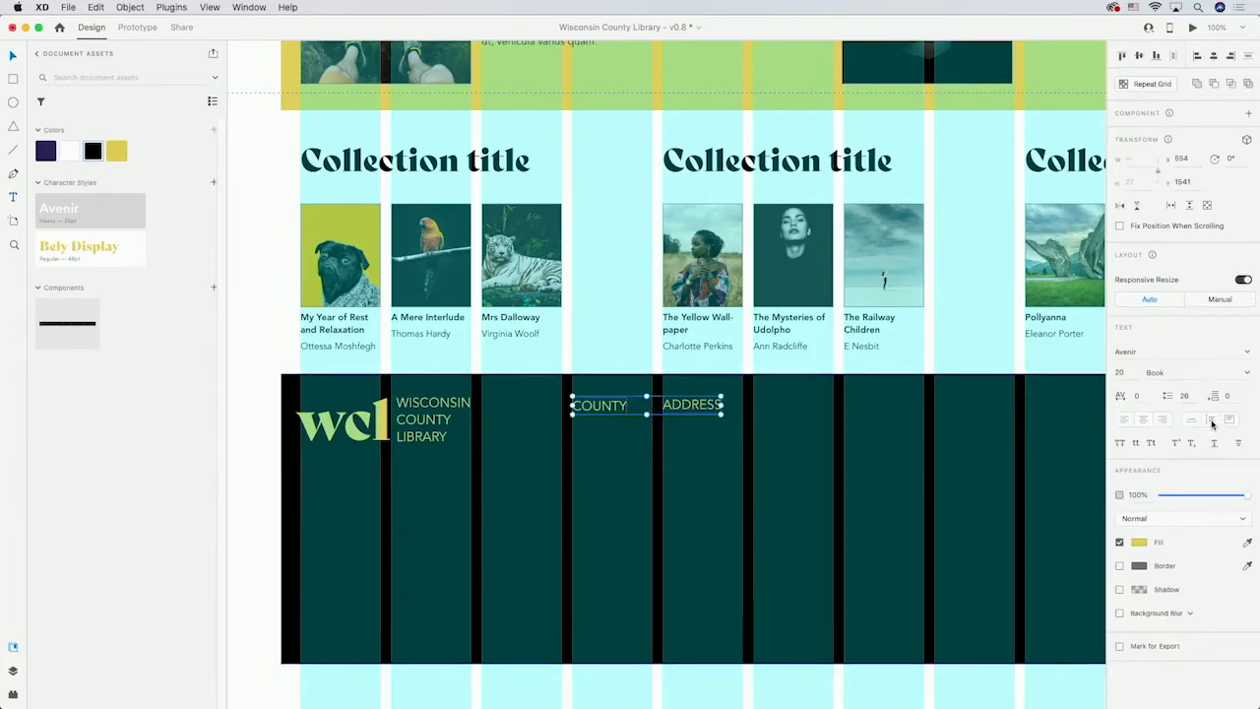
{"action": "left_click", "coordinate": [621, 405]}
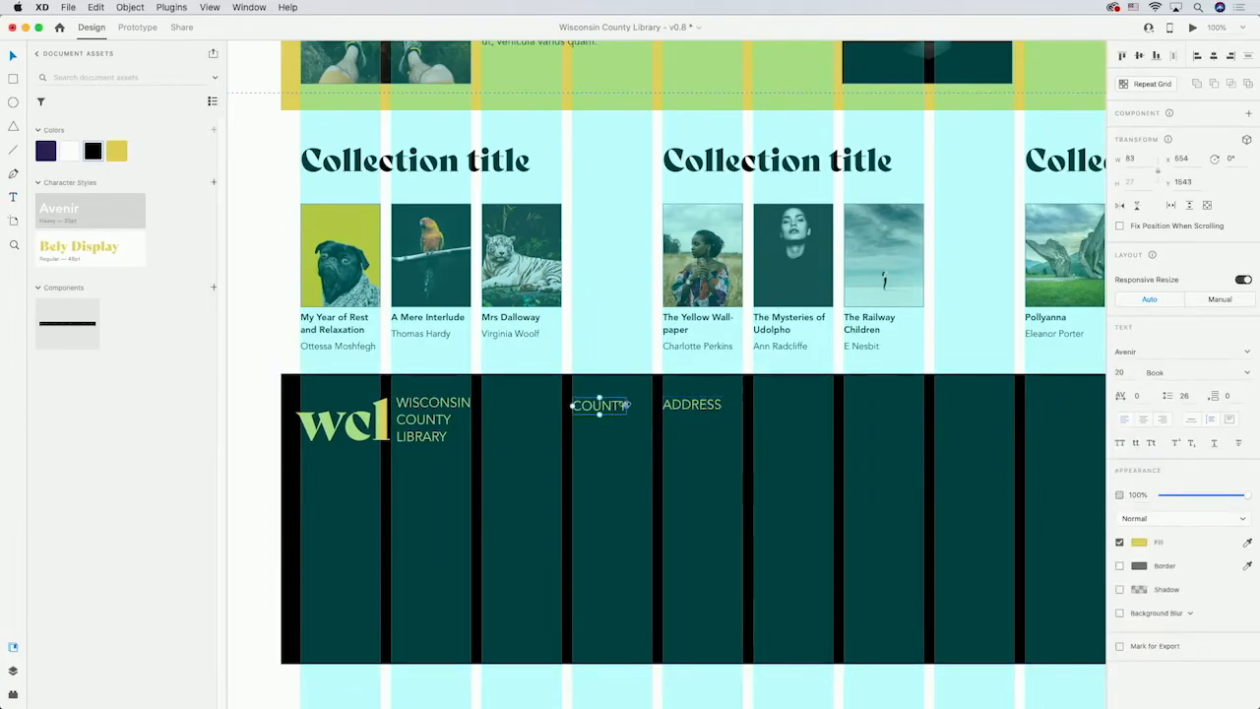
{"action": "left_click", "coordinate": [697, 404], "text": "shift"}
Make a repeat grid of the COUNTY and ADDRESS labels, extending it three pairs across and two rows down.
{"action": "left_click", "coordinate": [1152, 84]}
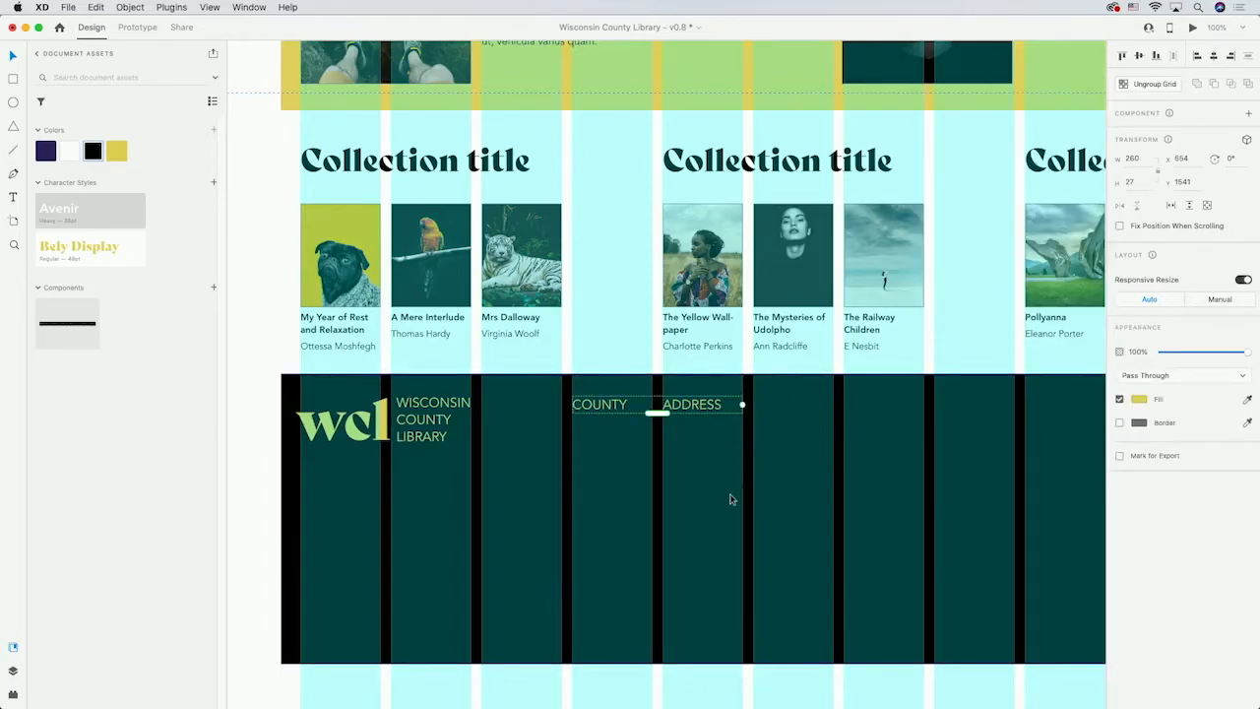
{"action": "left_click_drag", "start_coordinate": [743, 403], "coordinate": [1102, 403]}
{"action": "left_click_drag", "start_coordinate": [727, 413], "coordinate": [725, 512]}
{"action": "left_click", "coordinate": [769, 581]}
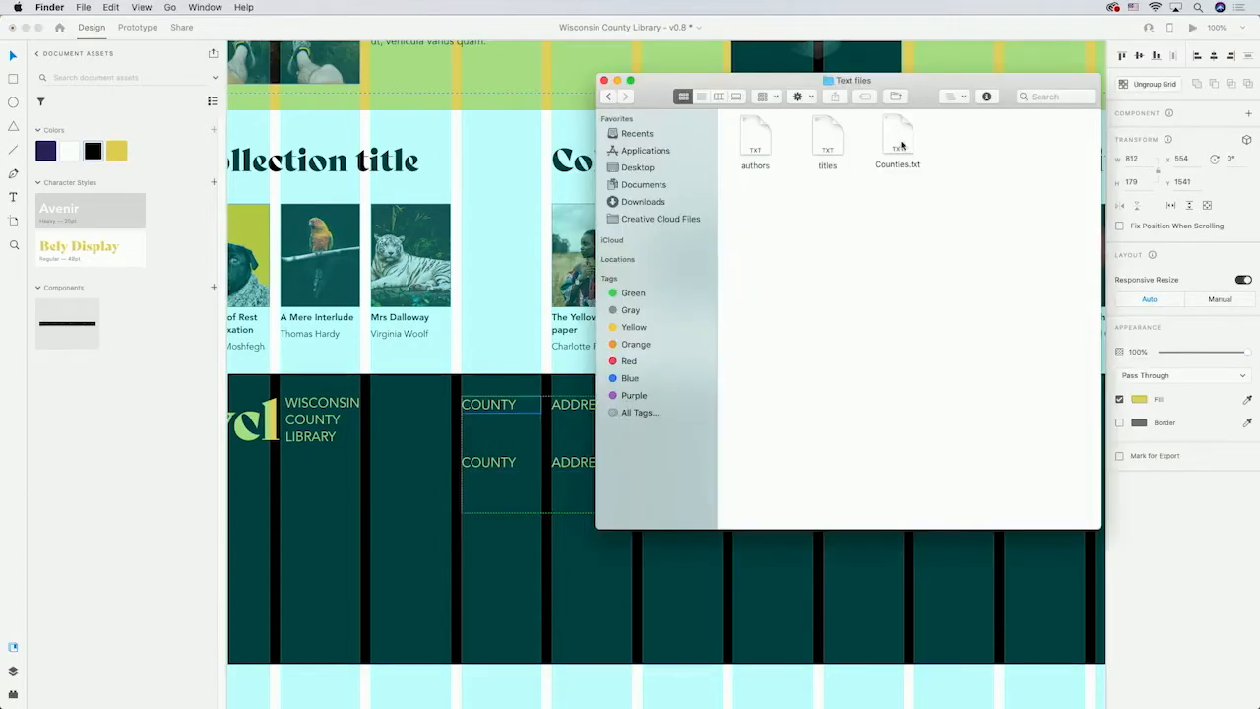
Fill the repeat grid's county labels from the Counties.txt file and set their font weight to Heavy.
{"action": "left_click", "coordinate": [900, 143]}
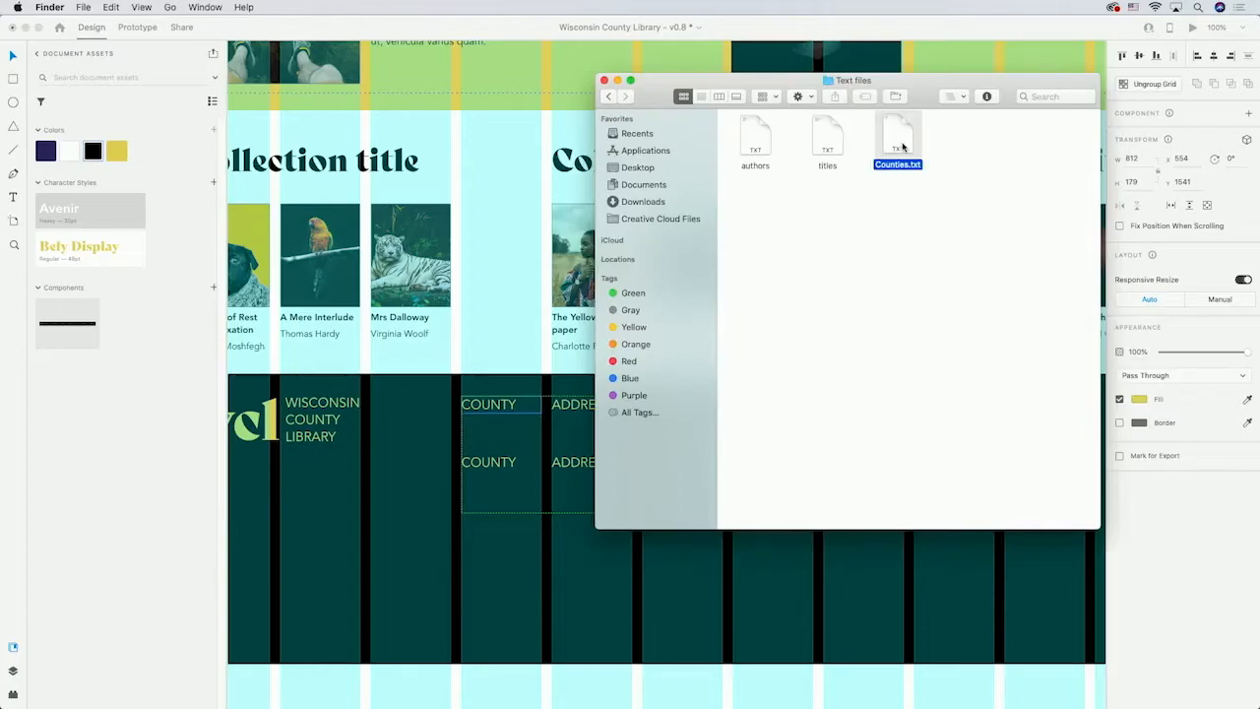
{"action": "left_click_drag", "start_coordinate": [902, 147], "coordinate": [498, 412]}
{"action": "left_click", "coordinate": [413, 515]}
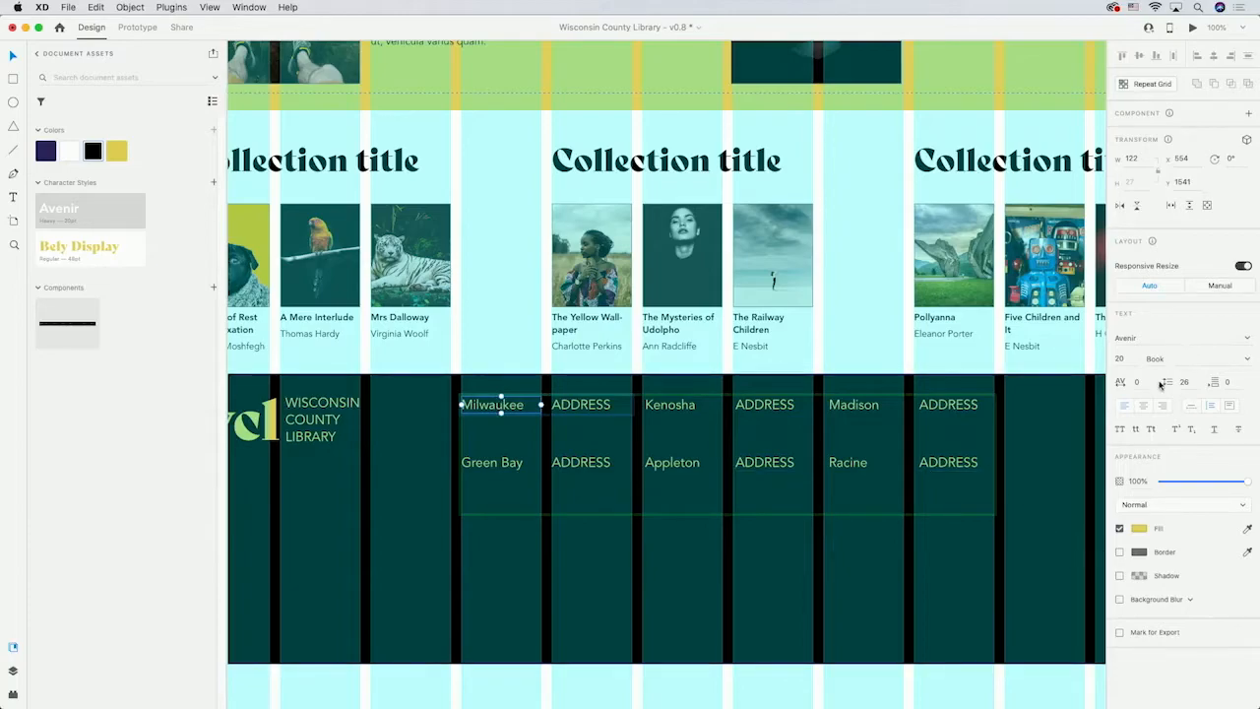
{"action": "left_click", "coordinate": [1248, 360]}
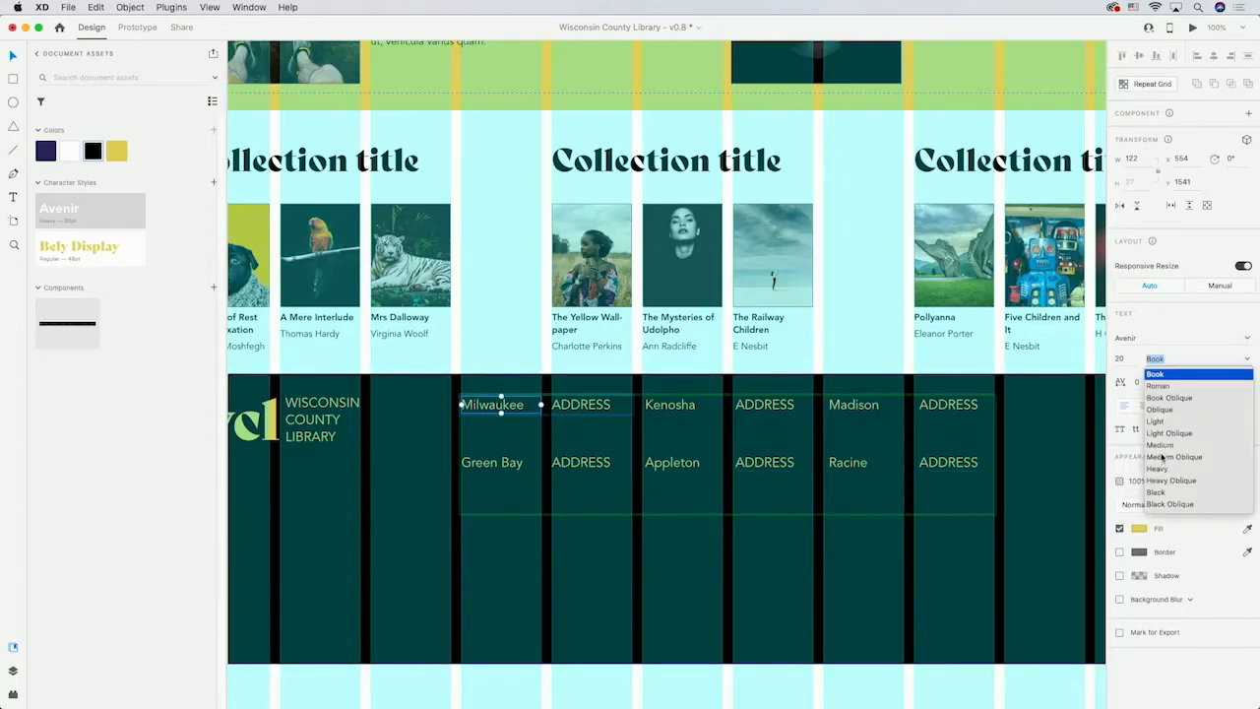
{"action": "left_click", "coordinate": [1159, 469]}
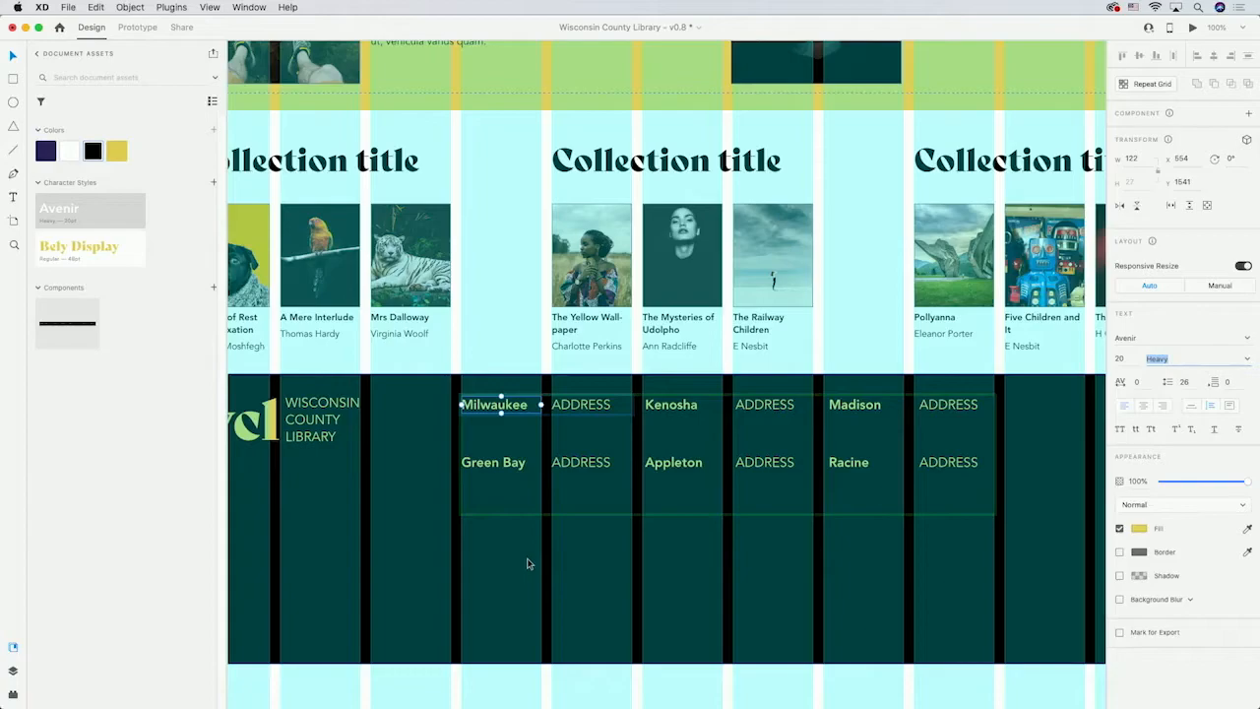
Apply the yellow swatch to a selected footer element and move it lower in the footer.
{"action": "scroll", "coordinate": [585, 391], "scroll_direction": "down", "scroll_amount": 2}
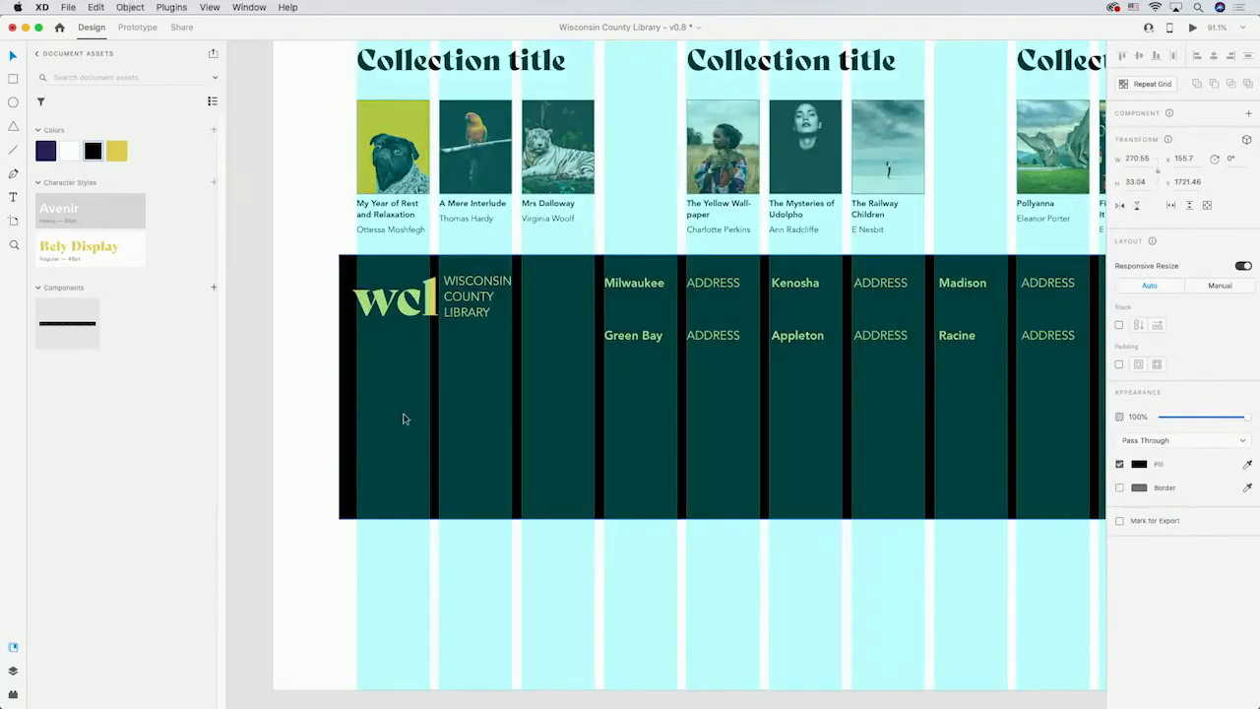
{"action": "left_click", "coordinate": [391, 399]}
{"action": "left_click", "coordinate": [393, 413]}
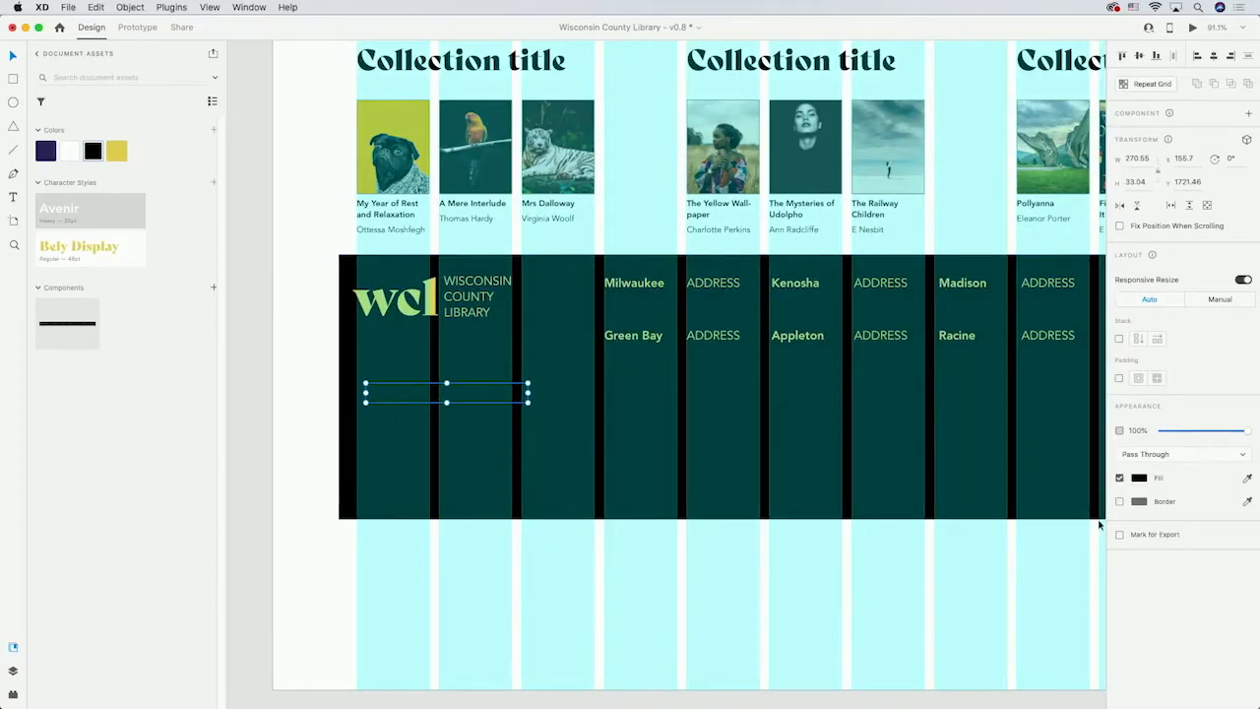
{"action": "left_click", "coordinate": [116, 155]}
{"action": "left_click_drag", "start_coordinate": [378, 399], "coordinate": [369, 481]}
{"action": "left_click", "coordinate": [280, 414]}
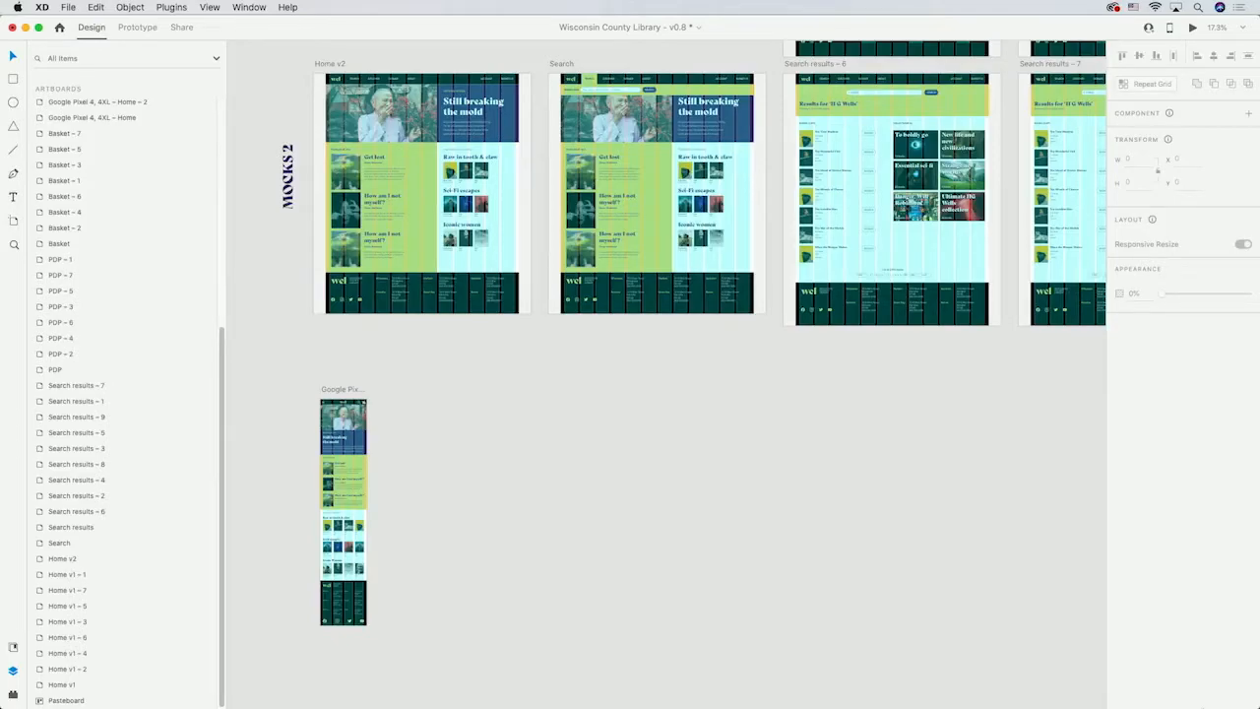
Add a new Google Pixel 4, 4XL artboard beside the mobile home artboard.
{"action": "scroll", "coordinate": [311, 509], "scroll_direction": "up", "scroll_amount": 8}
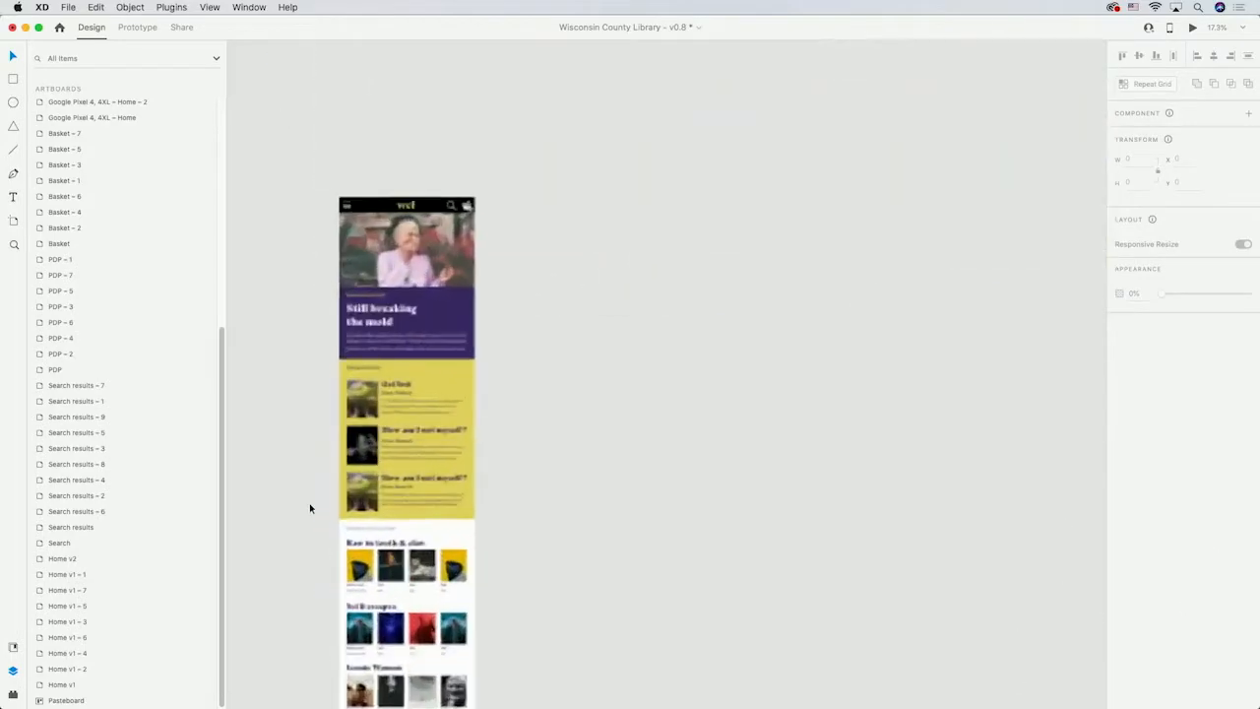
{"action": "scroll", "coordinate": [490, 460], "scroll_direction": "left", "scroll_amount": 1}
{"action": "scroll", "coordinate": [489, 460], "scroll_direction": "left", "scroll_amount": 2}
{"action": "scroll", "coordinate": [489, 460], "scroll_direction": "up", "scroll_amount": 1}
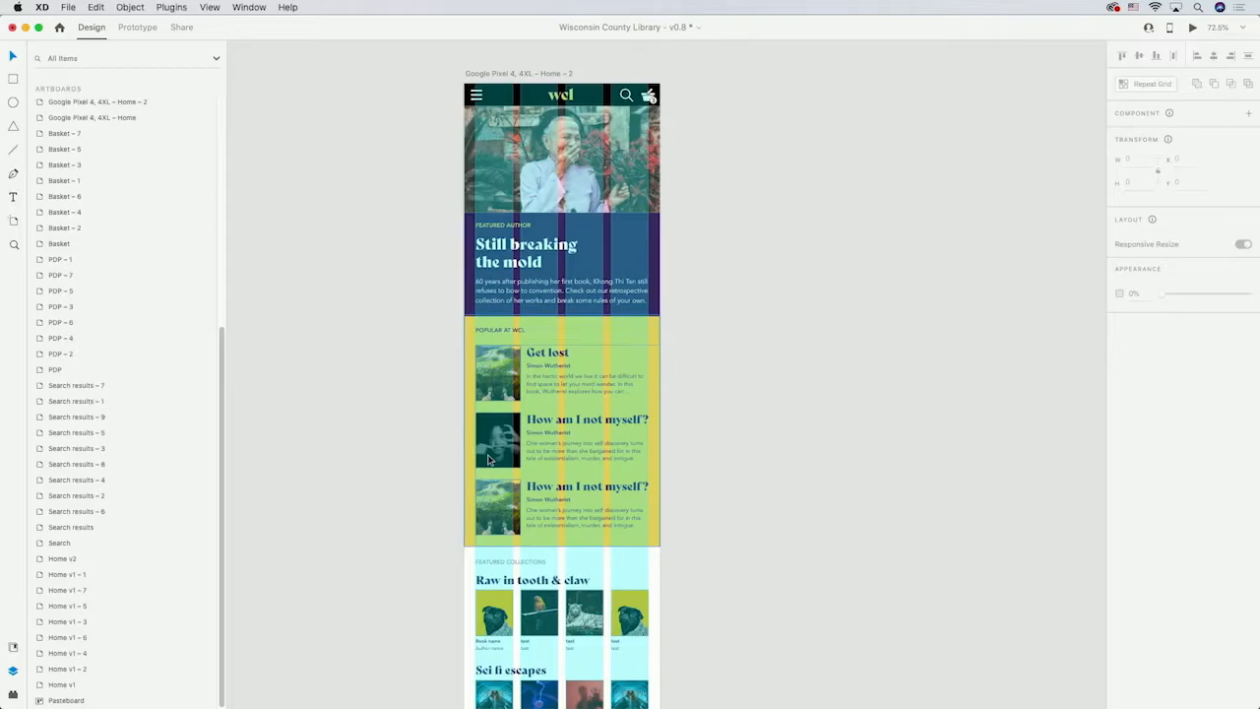
{"action": "scroll", "coordinate": [683, 420], "scroll_direction": "down", "scroll_amount": 10}
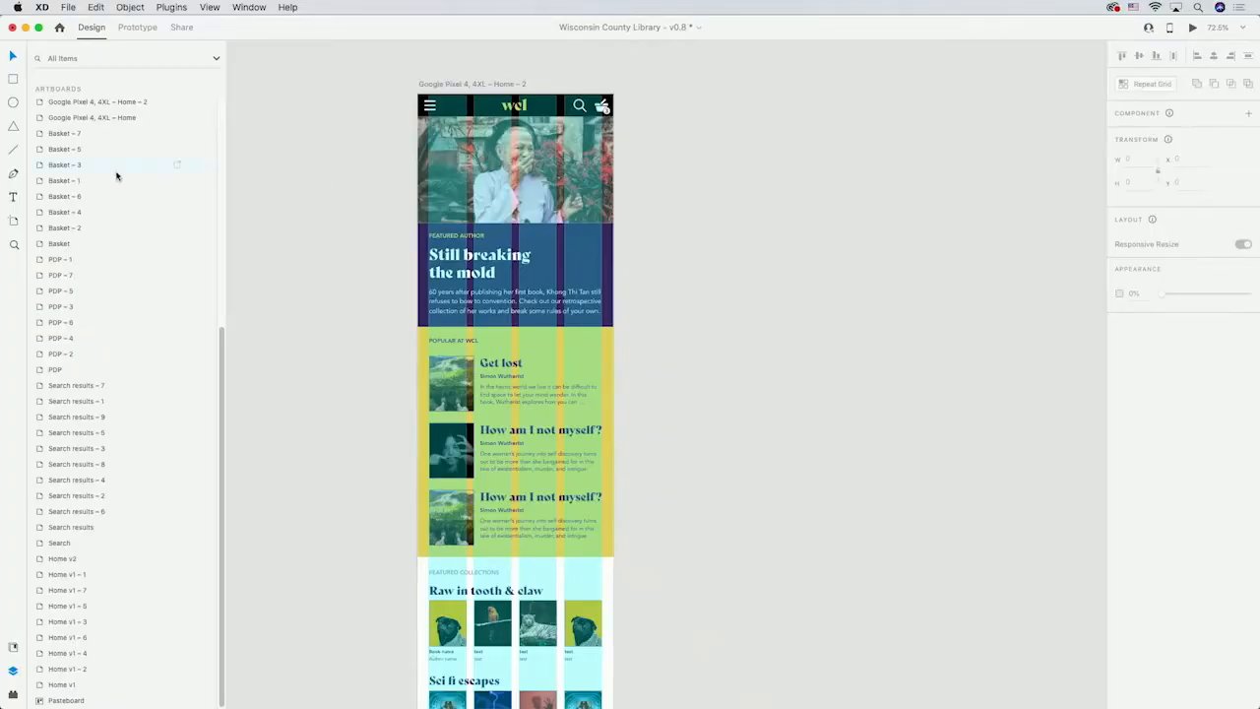
{"action": "left_click", "coordinate": [14, 221]}
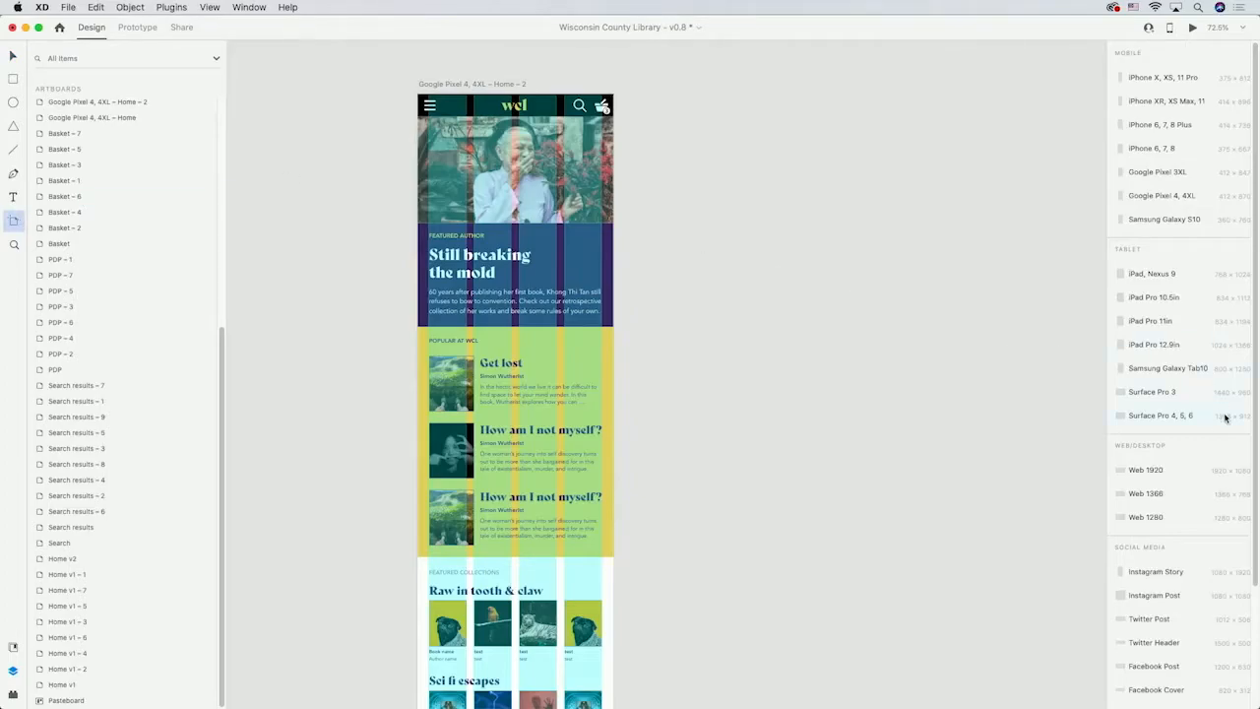
{"action": "left_click", "coordinate": [1155, 196]}
Draw a rectangle about 298 × 870 over the new artboard and fill it black.
{"action": "key", "text": "r"}
{"action": "mouse_move", "coordinate": [788, 95]}
{"action": "left_mouse_down"}
{"action": "mouse_move", "coordinate": [694, 305]}
{"action": "mouse_move", "coordinate": [646, 506]}
{"action": "left_mouse_up"}
{"action": "left_click", "coordinate": [13, 646]}
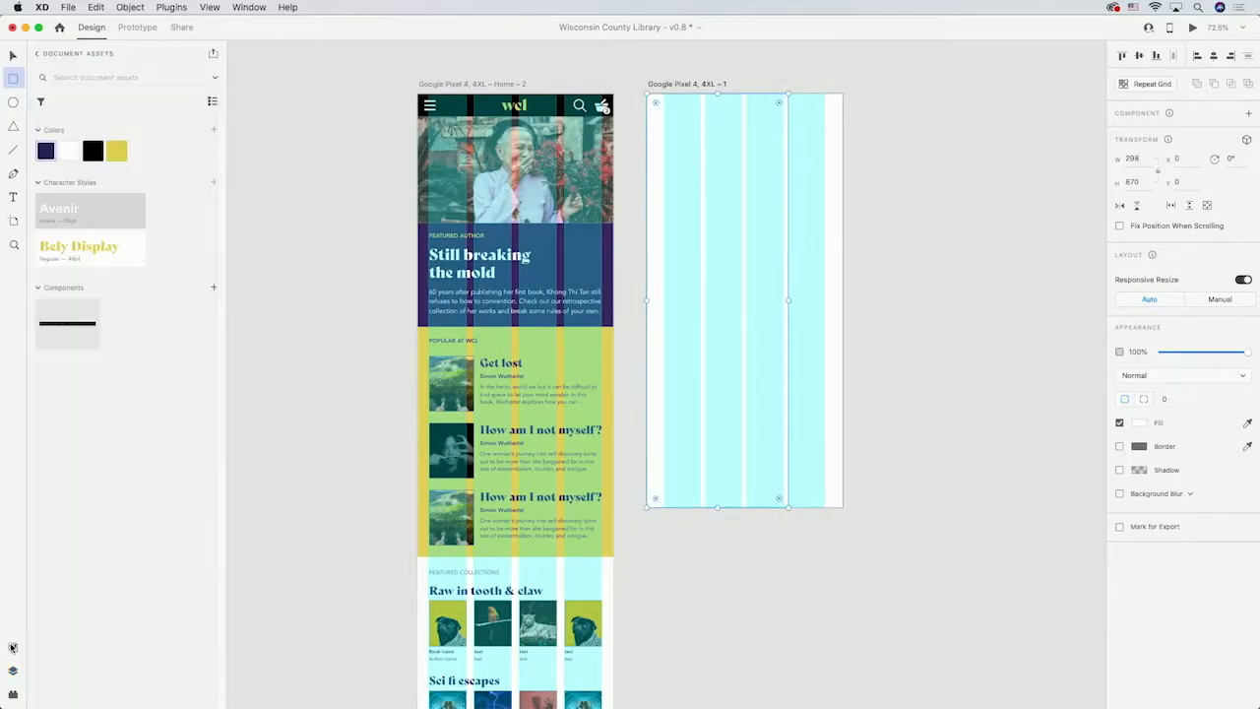
{"action": "left_click", "coordinate": [94, 151]}
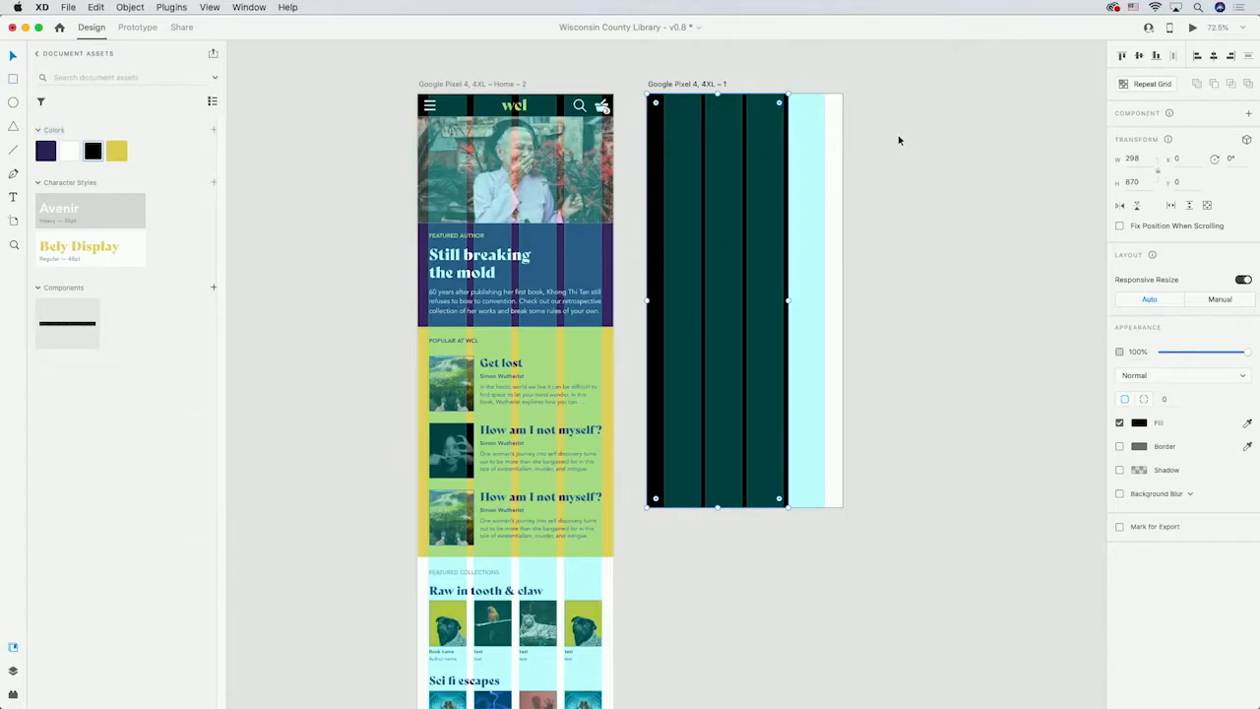
Build a small white plus shape from two thin bars near the menu artboard's top-left corner.
{"action": "key", "text": "r"}
{"action": "scroll", "coordinate": [724, 105], "scroll_direction": "up", "scroll_amount": 5}
{"action": "mouse_move", "coordinate": [487, 100]}
{"action": "left_mouse_down"}
{"action": "mouse_move", "coordinate": [534, 104]}
{"action": "mouse_move", "coordinate": [516, 155]}
{"action": "left_mouse_up"}
{"action": "left_click", "coordinate": [1119, 446]}
{"action": "left_click", "coordinate": [521, 102], "text": "shift"}
{"action": "left_click", "coordinate": [1139, 56]}
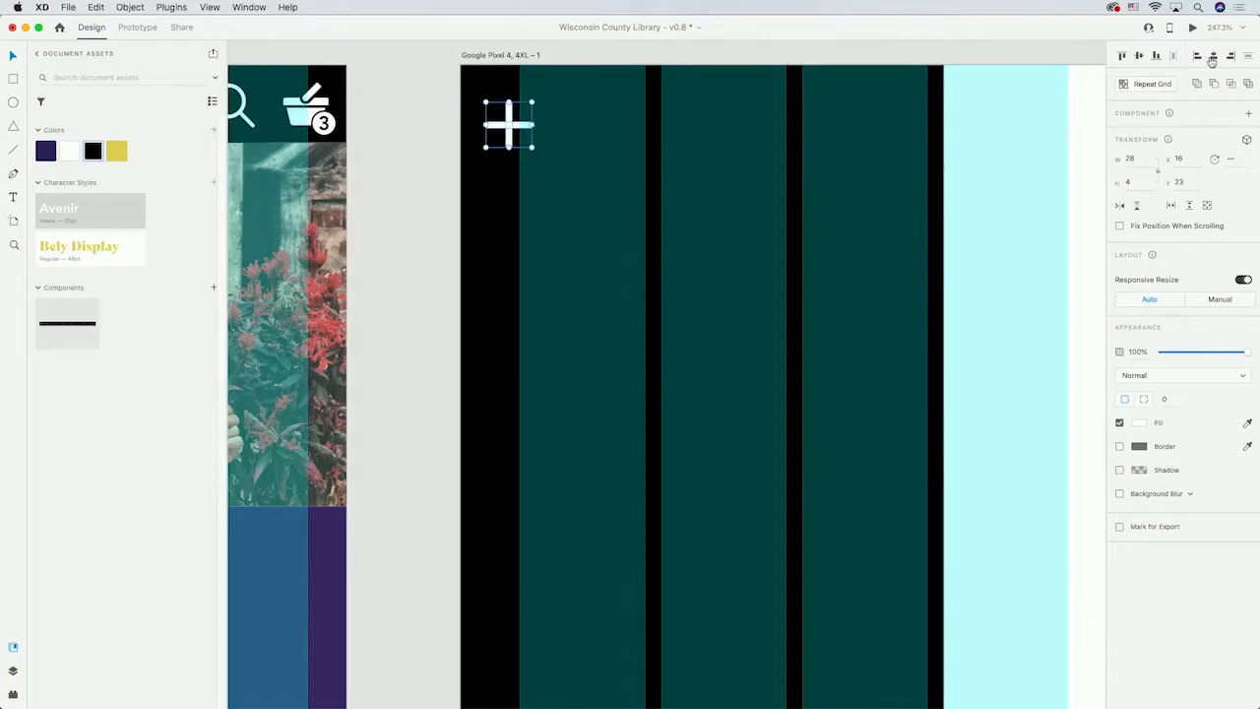
Rotate the plus shape into an X close icon.
{"action": "right_click", "coordinate": [513, 119]}
{"action": "left_click", "coordinate": [541, 233]}
{"action": "left_click_drag", "start_coordinate": [537, 97], "coordinate": [499, 110]}
Add a DISCOVER menu label below the close icon.
{"action": "key", "text": "t"}
{"action": "left_click", "coordinate": [484, 147]}
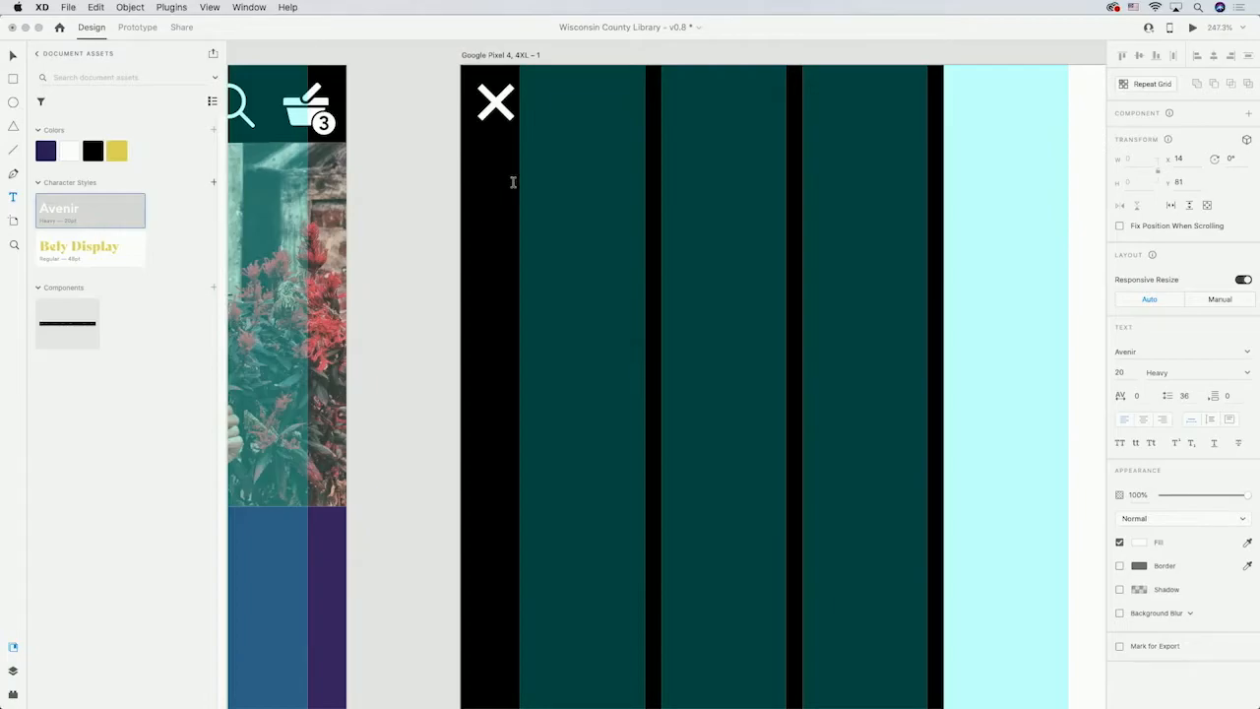
{"action": "type", "text": "DISCOVER"}
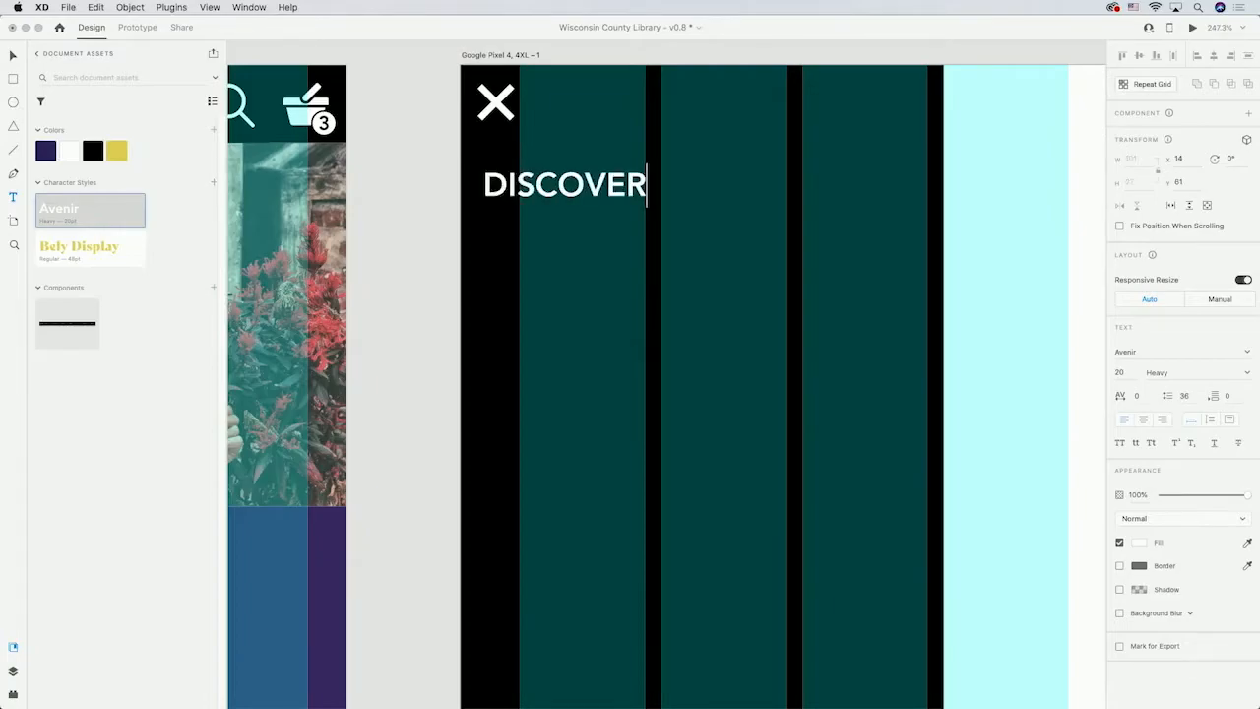
Turn the DISCOVER label into a vertical repeat grid of four items and widen the gap between them.
{"action": "left_click", "coordinate": [12, 56]}
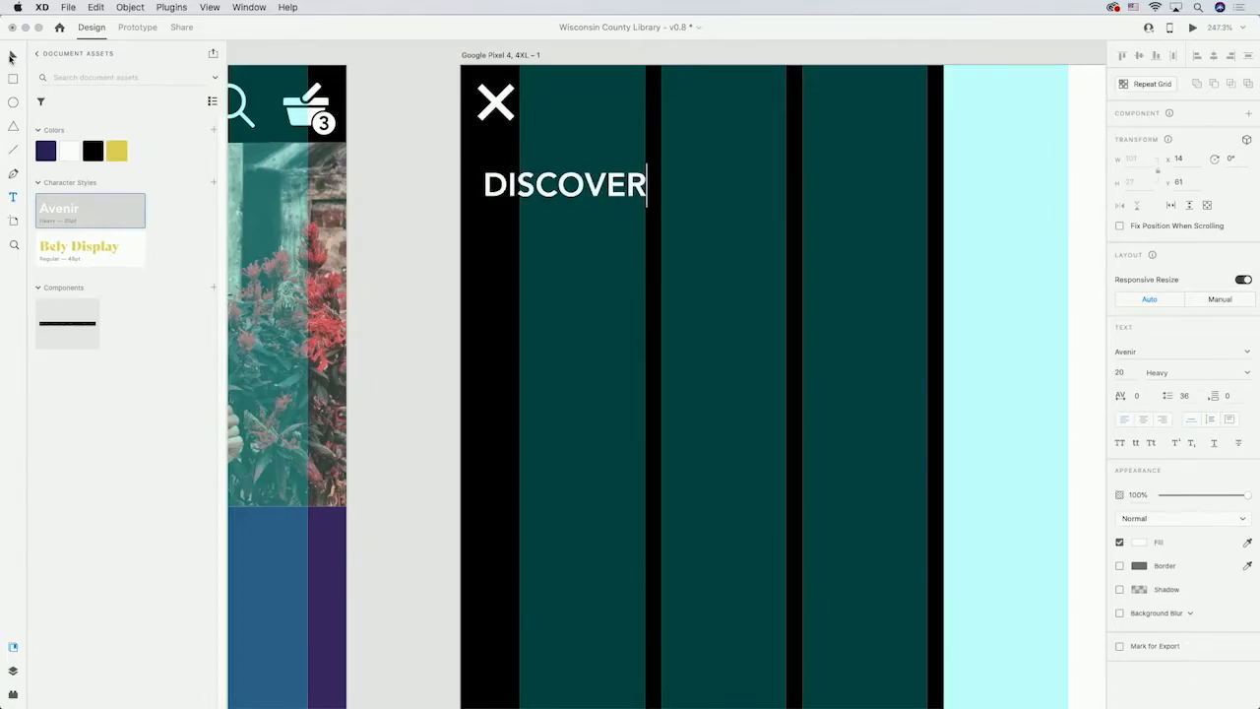
{"action": "left_click", "coordinate": [1152, 85]}
{"action": "left_click_drag", "start_coordinate": [566, 208], "coordinate": [559, 438]}
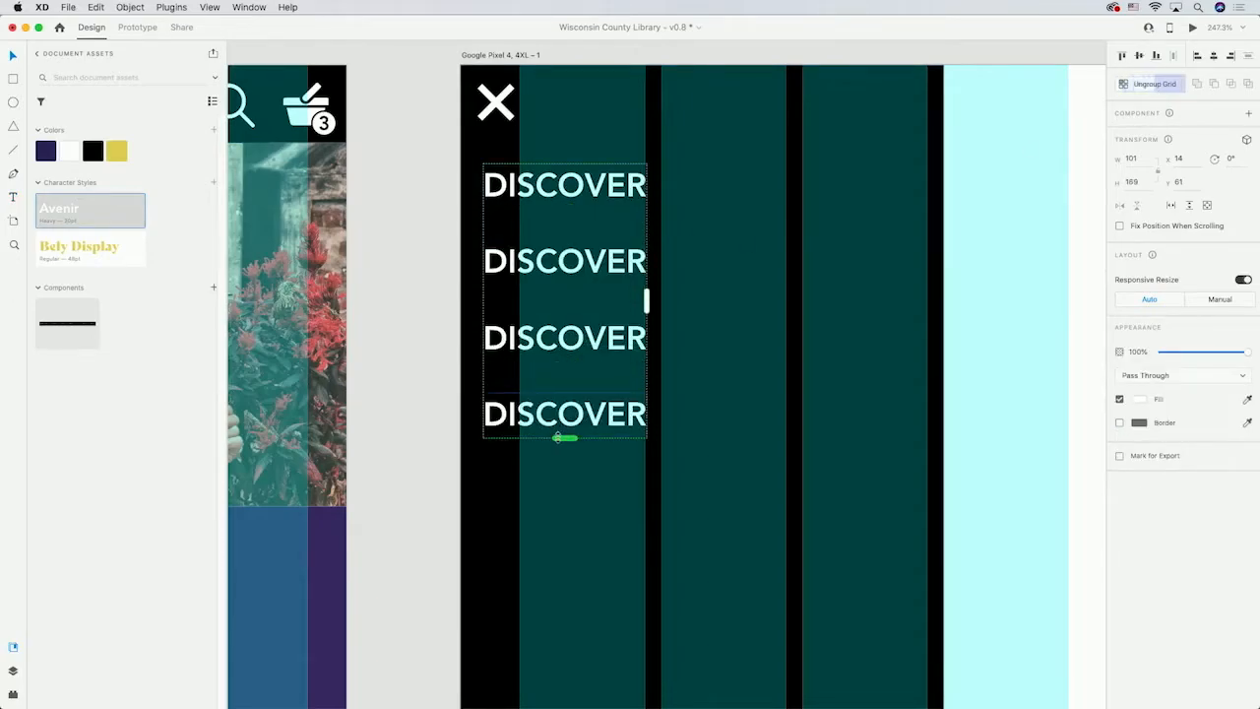
{"action": "left_click_drag", "start_coordinate": [531, 220], "coordinate": [539, 235]}
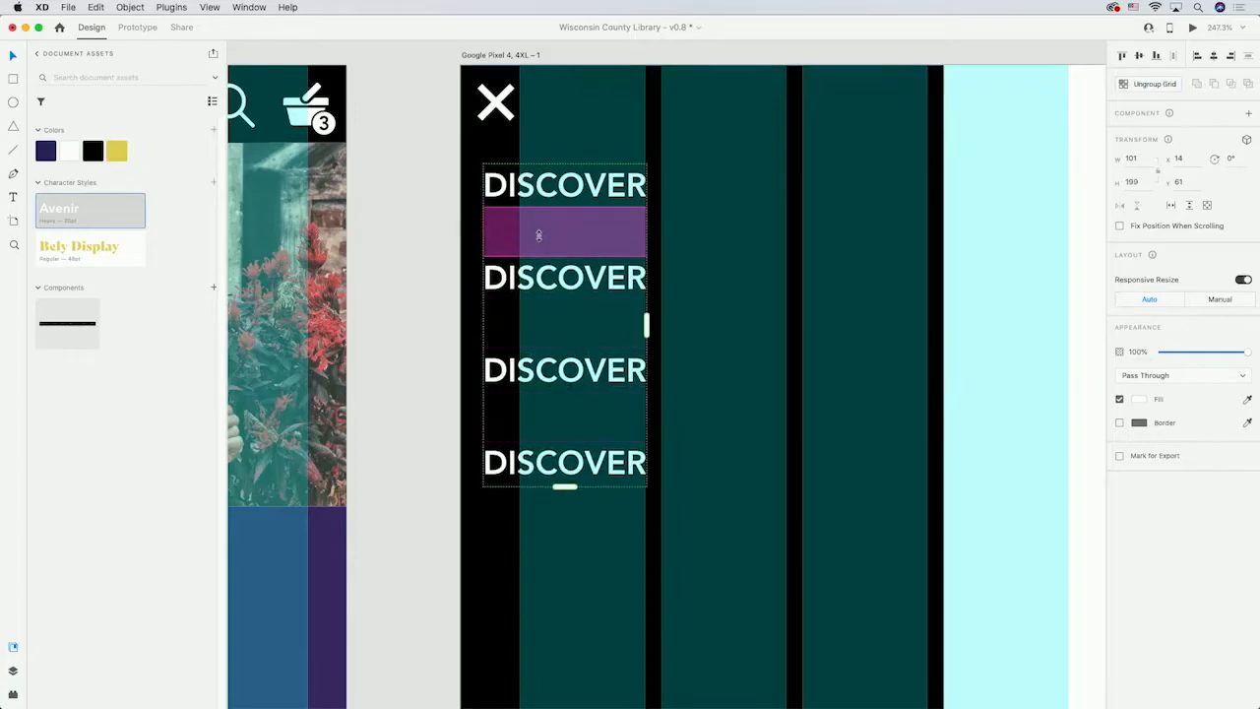
Rename the second, third and fourth menu items to DONATE, ABOUT and ACCOUNT.
{"action": "double_click", "coordinate": [536, 286]}
{"action": "type", "text": "DONATE"}
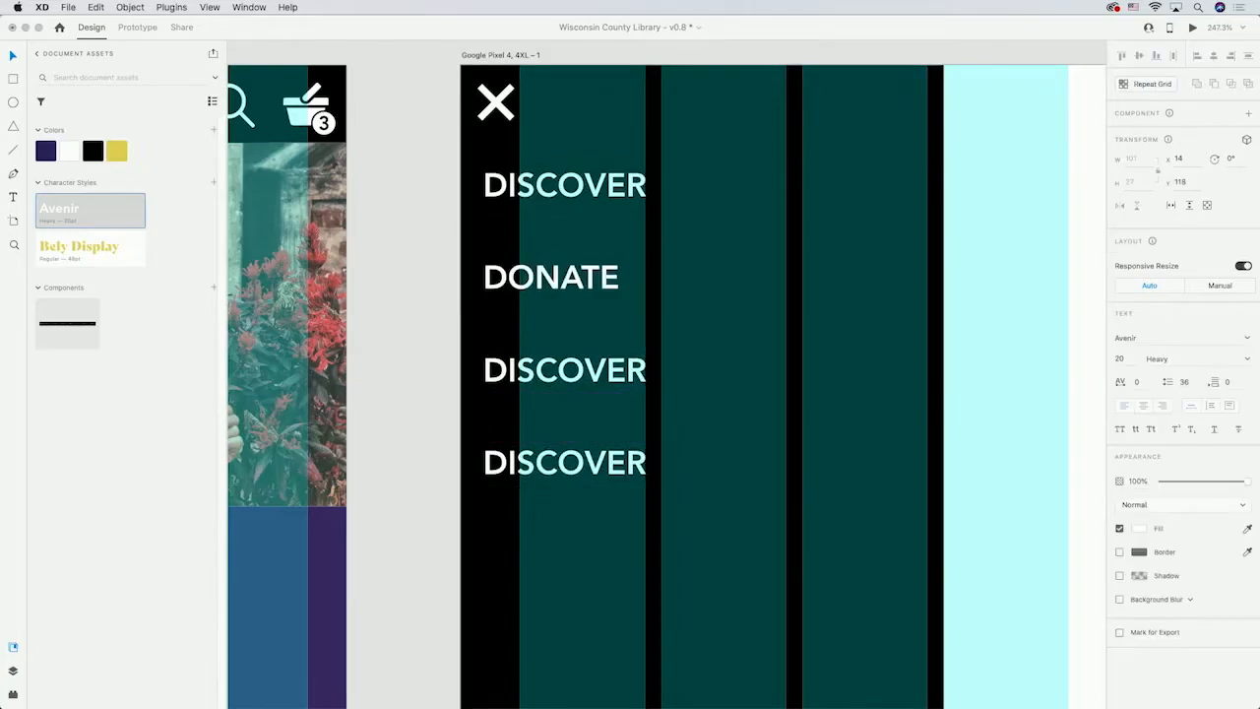
{"action": "double_click", "coordinate": [542, 369]}
{"action": "type", "text": "ABOUT"}
{"action": "double_click", "coordinate": [554, 470]}
{"action": "type", "text": "ACCOUNT"}
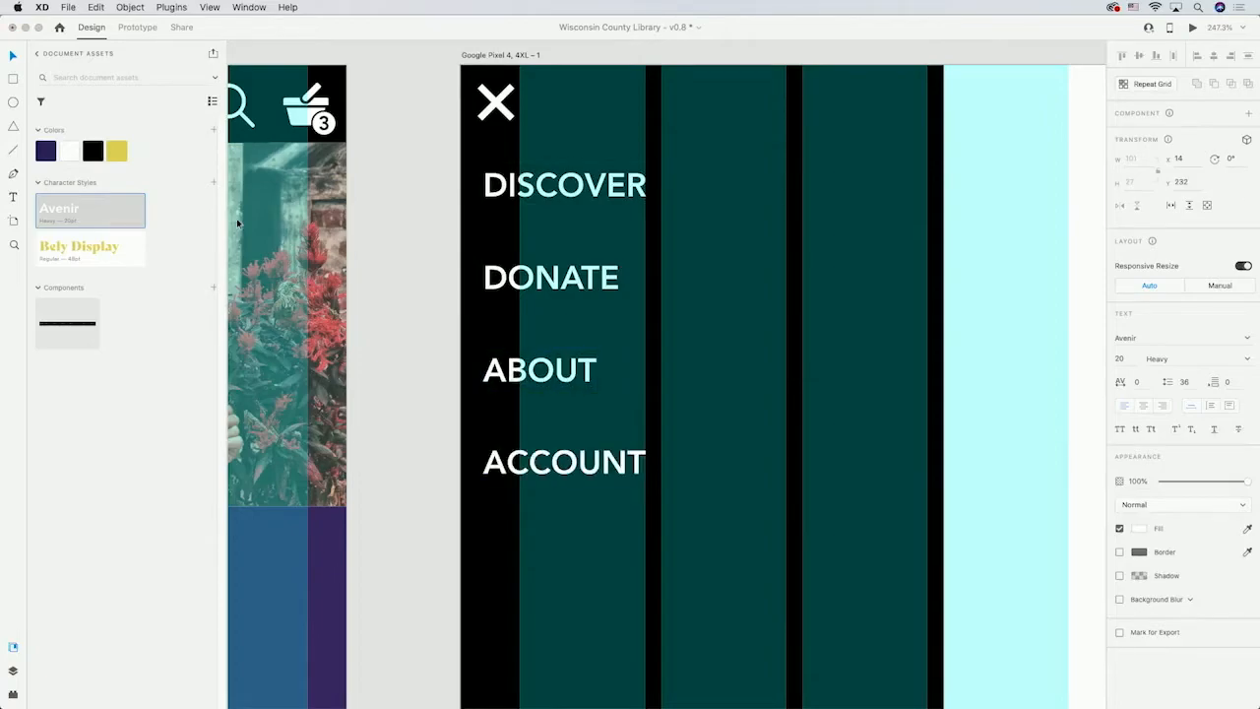
Copy the logo and library name from the mobile home footer and paste them at the bottom of the menu artboard.
{"action": "left_click", "coordinate": [14, 57]}
{"action": "left_click", "coordinate": [444, 149]}
{"action": "scroll", "coordinate": [420, 264], "scroll_direction": "down", "scroll_amount": 8}
{"action": "scroll", "coordinate": [421, 264], "scroll_direction": "down", "scroll_amount": 10}
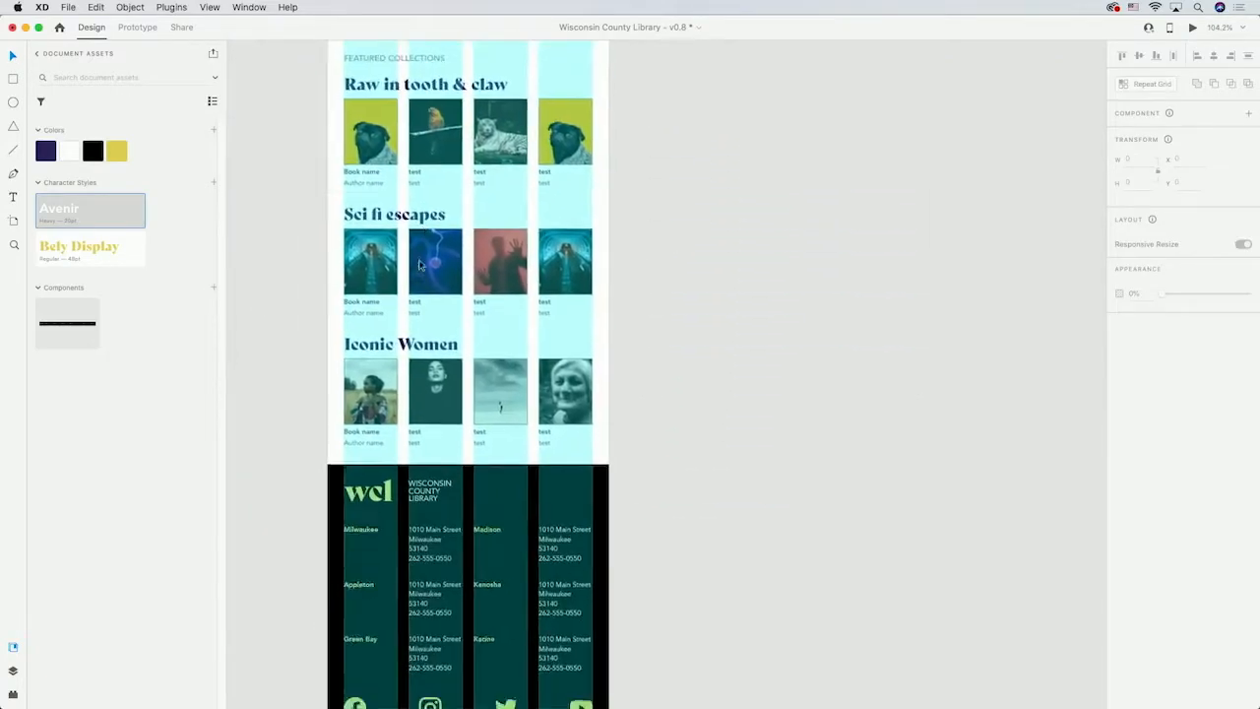
{"action": "left_click", "coordinate": [378, 285]}
{"action": "double_click", "coordinate": [377, 286]}
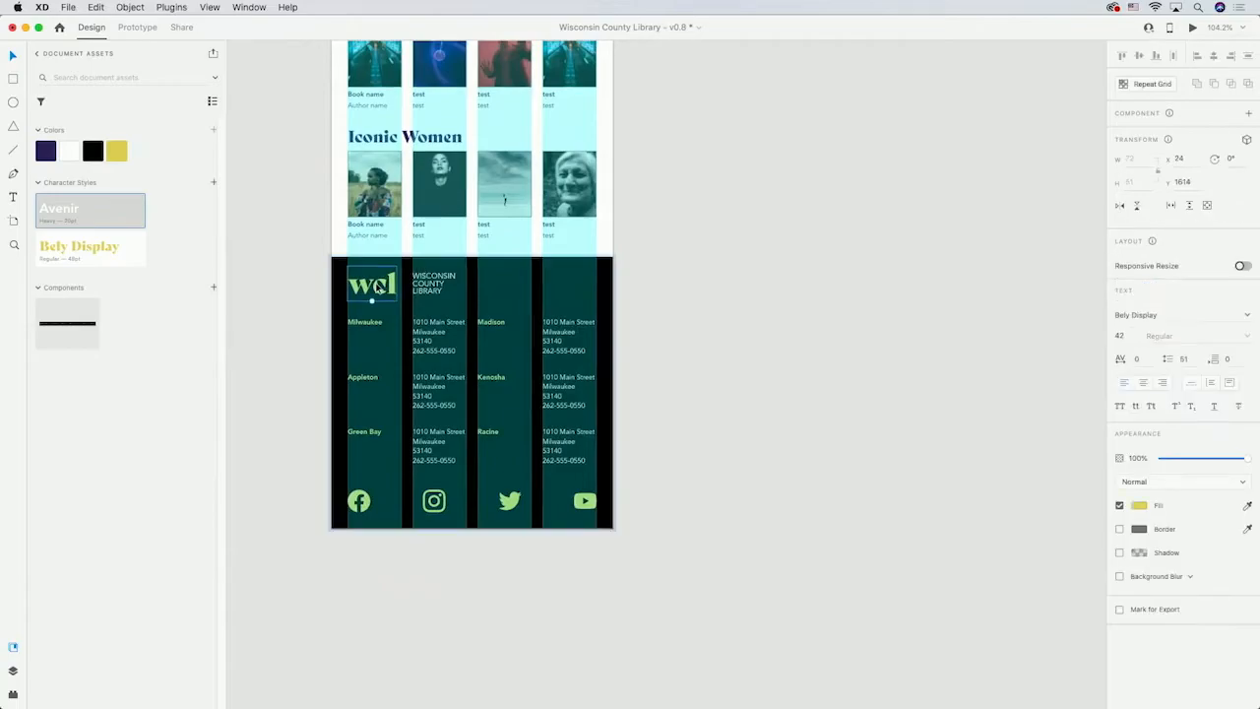
{"action": "left_click", "coordinate": [436, 285], "text": "shift"}
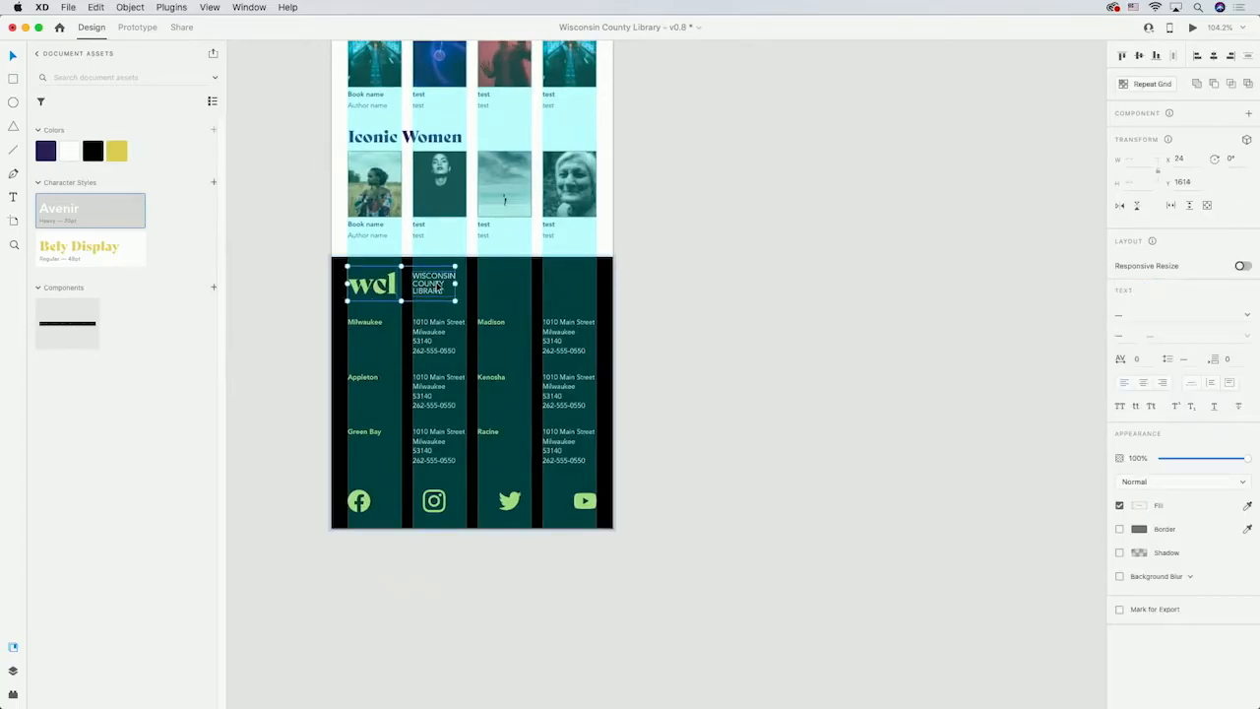
{"action": "scroll", "coordinate": [714, 178], "scroll_direction": "up", "scroll_amount": 15}
{"action": "scroll", "coordinate": [714, 177], "scroll_direction": "right", "scroll_amount": 3}
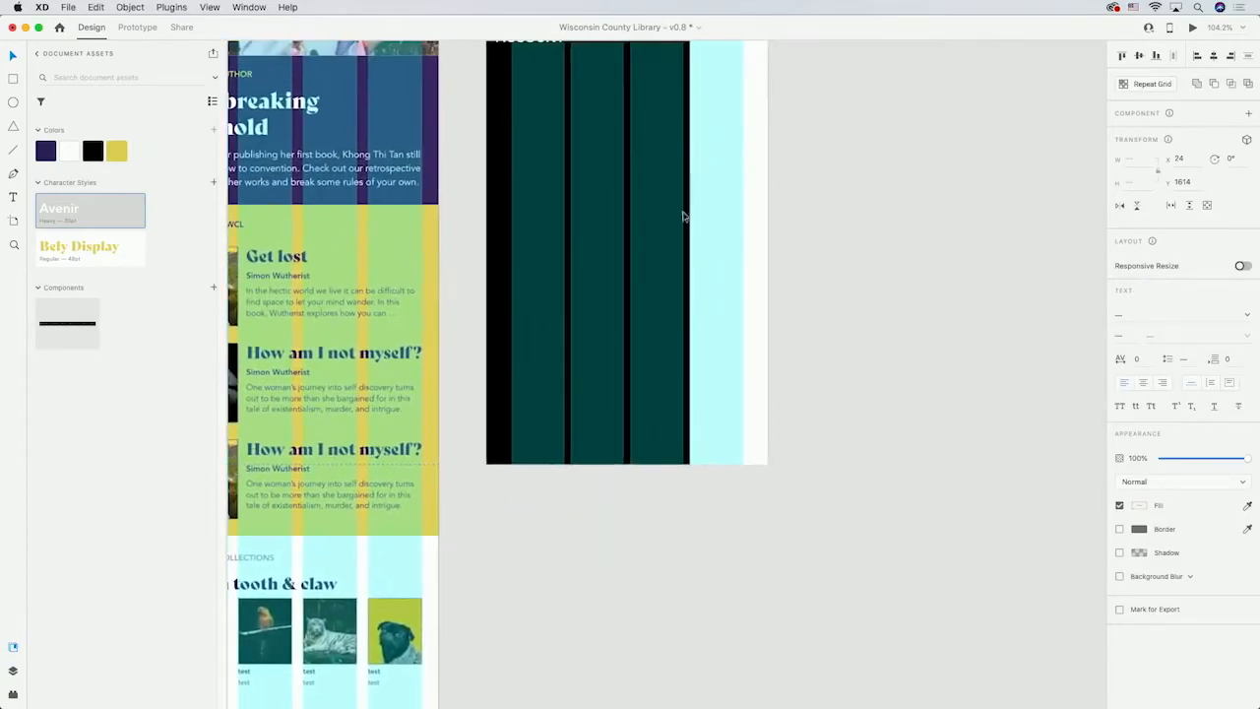
{"action": "left_click", "coordinate": [575, 377]}
{"action": "key", "text": "super+v"}
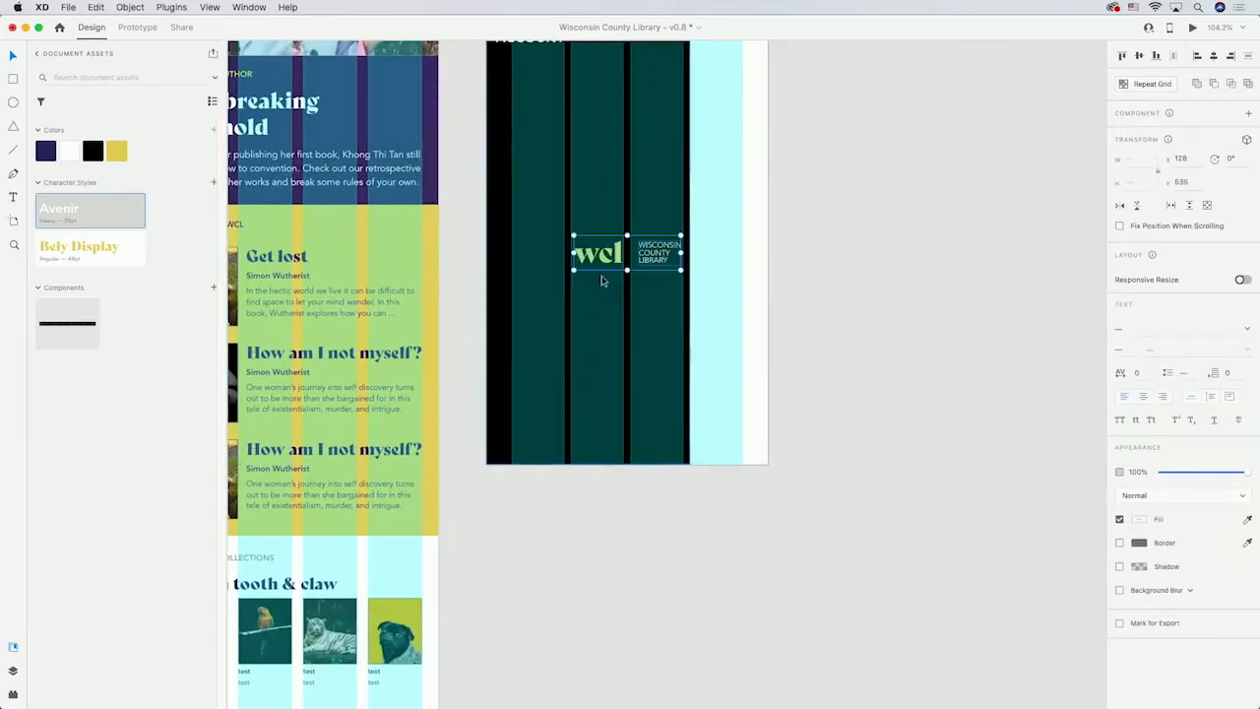
{"action": "left_click_drag", "start_coordinate": [599, 279], "coordinate": [526, 441]}
{"action": "scroll", "coordinate": [556, 505], "scroll_direction": "up", "scroll_amount": 5}
{"action": "scroll", "coordinate": [557, 505], "scroll_direction": "right", "scroll_amount": 2}
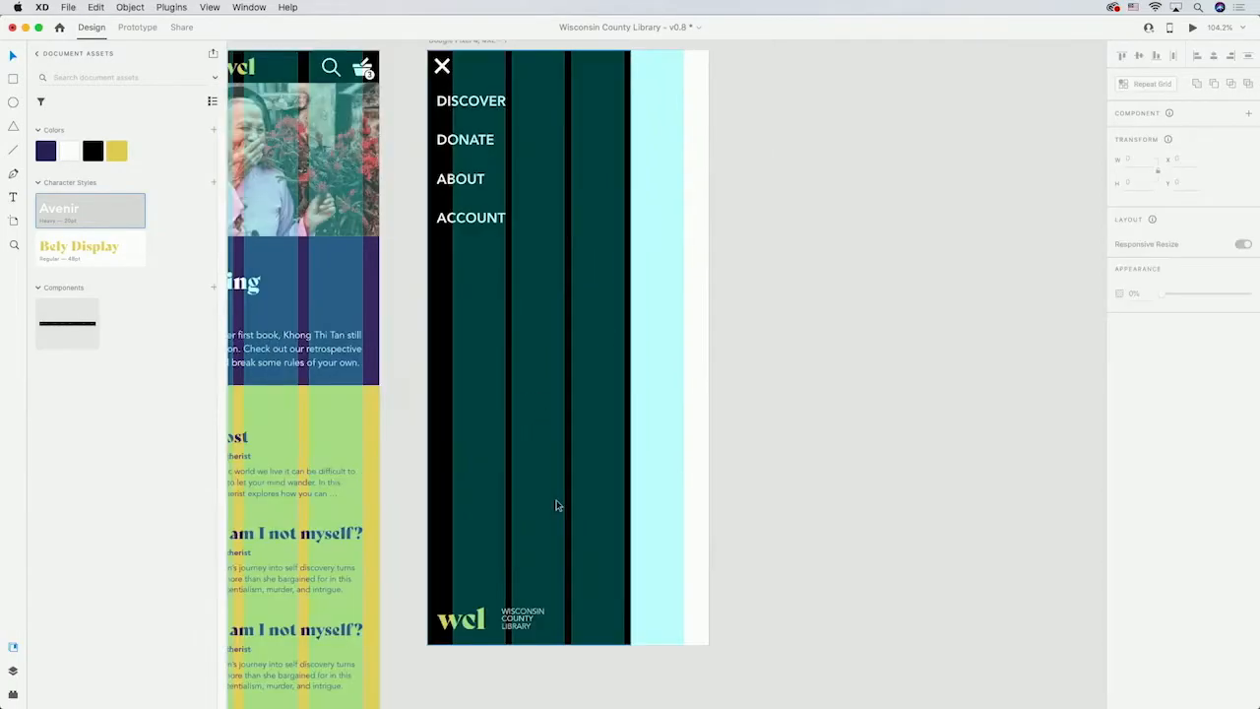